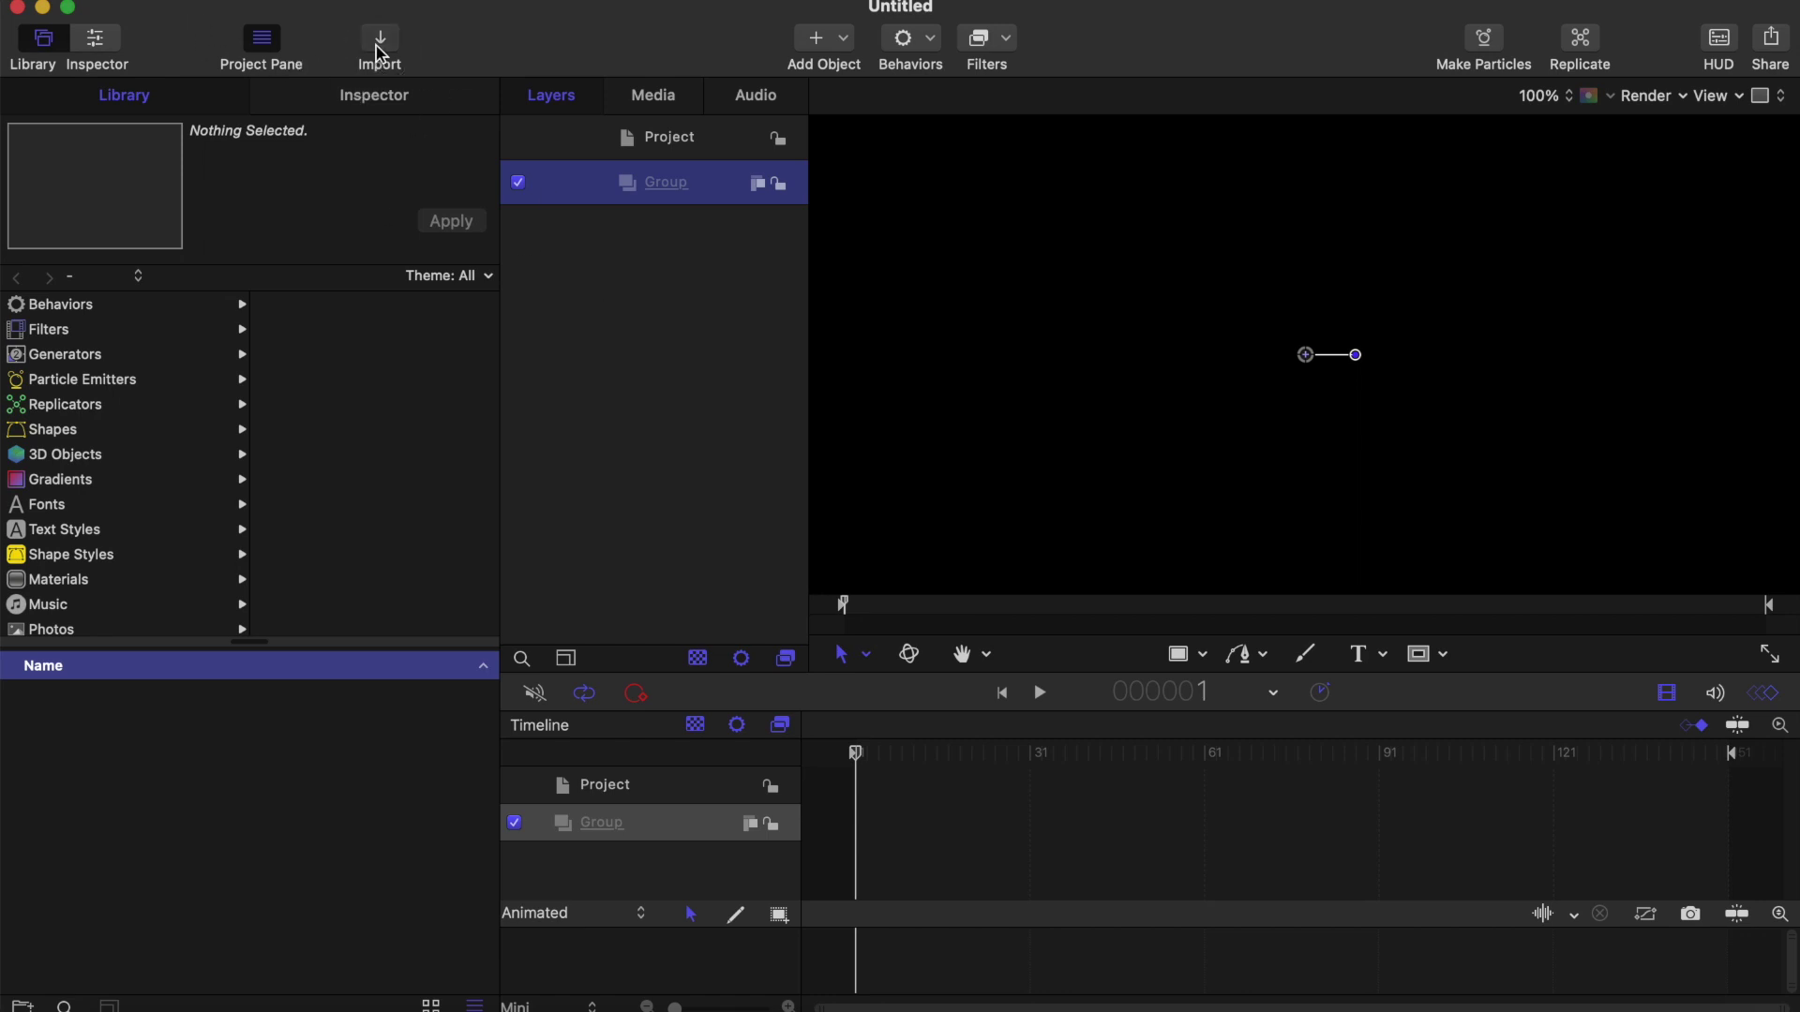
Step: Import the Screen Glitch - Free Stock Footage video from the Desktop into the project
key(super+i)
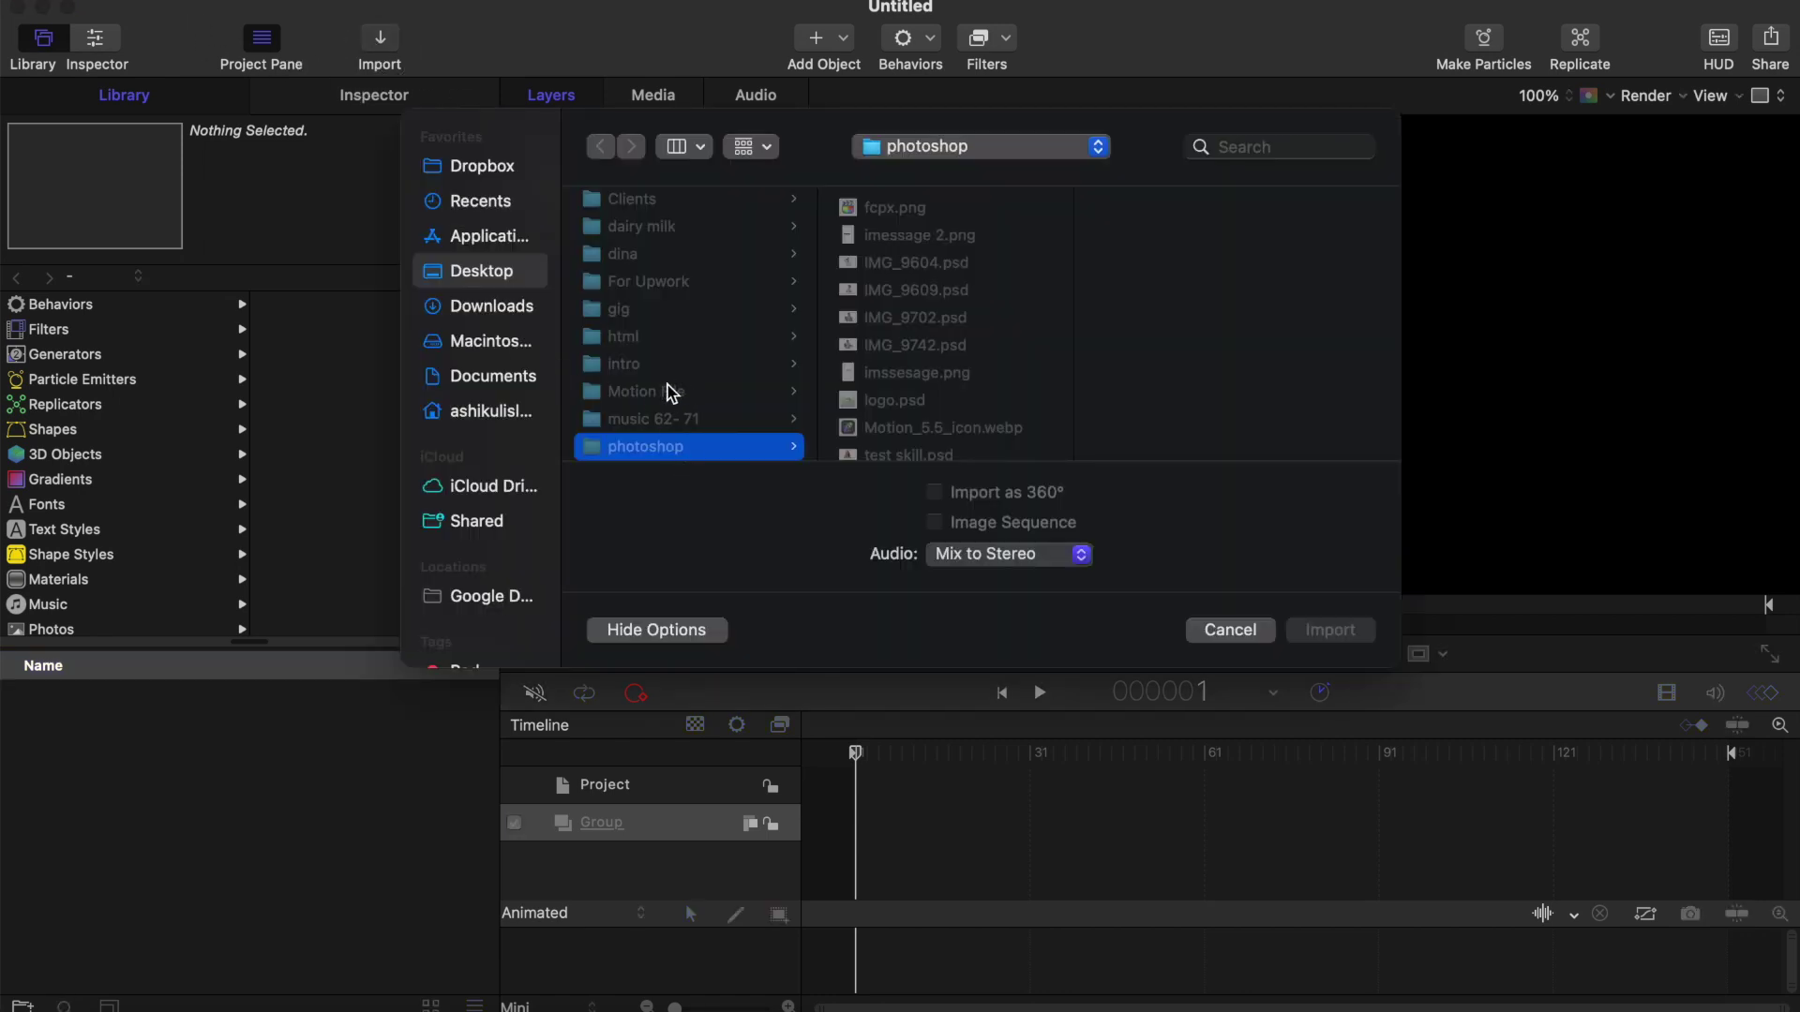
click(506, 277)
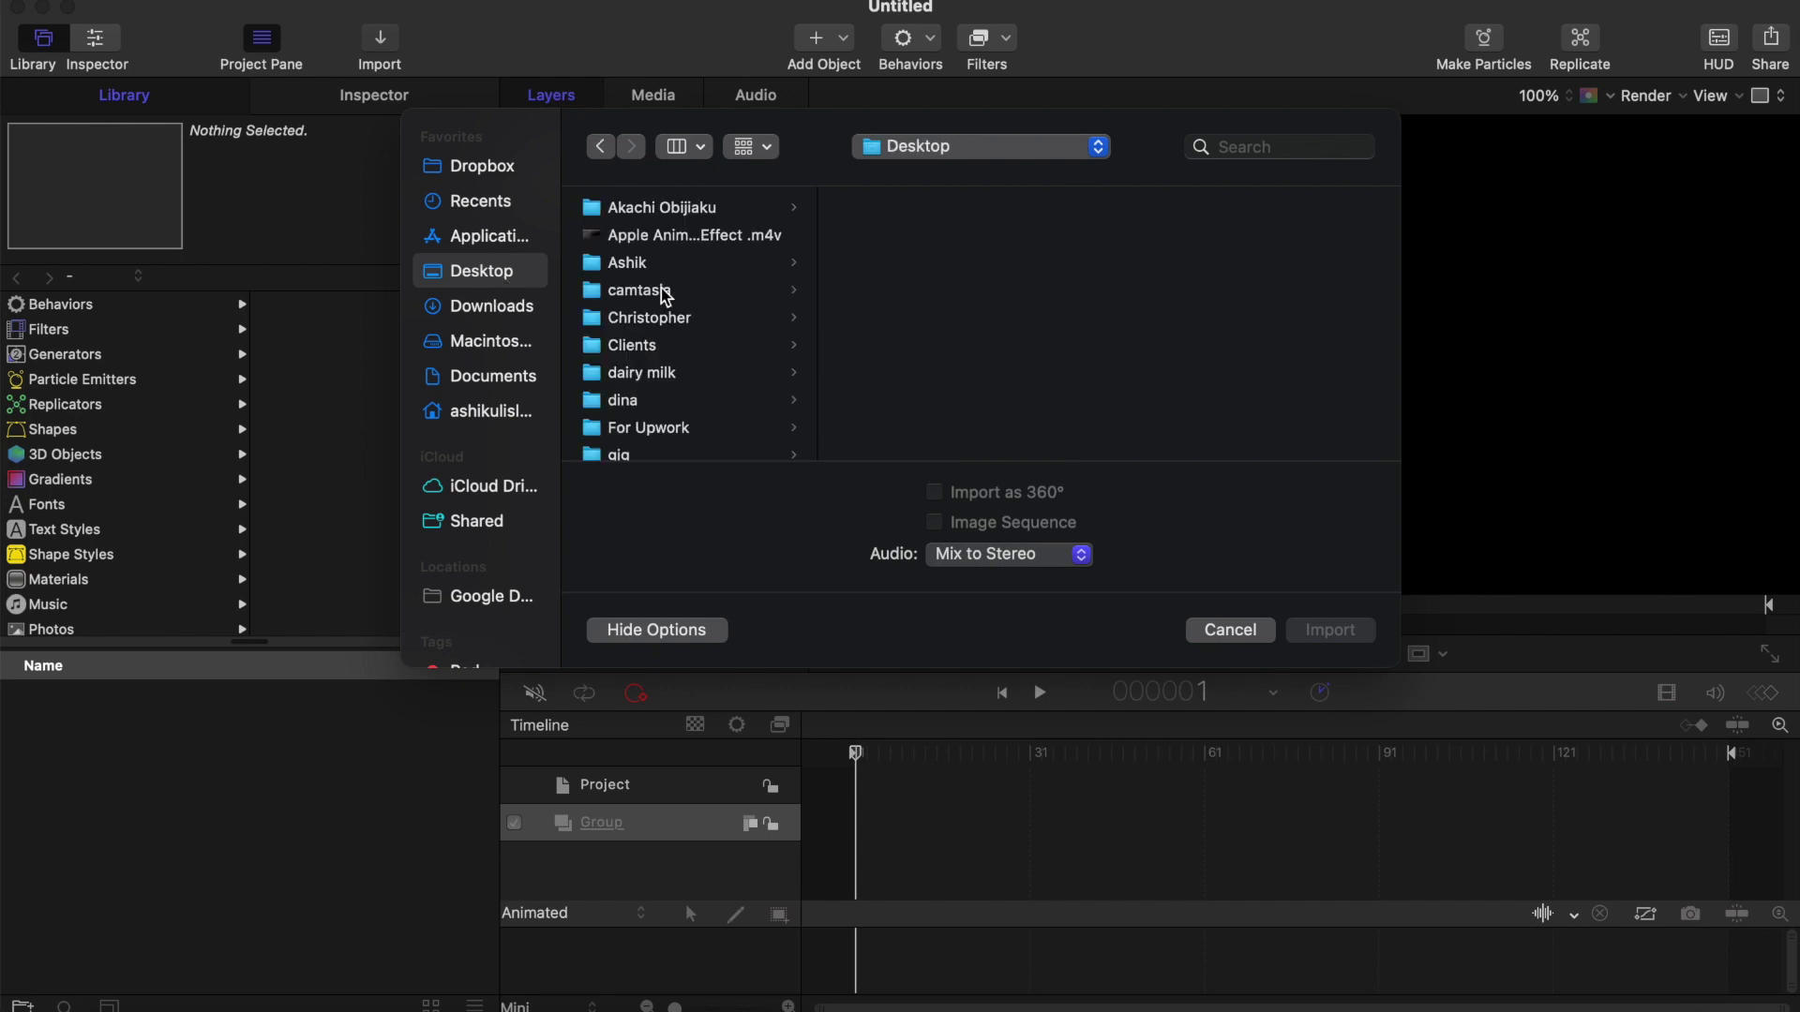
scroll(664, 297, down, 10)
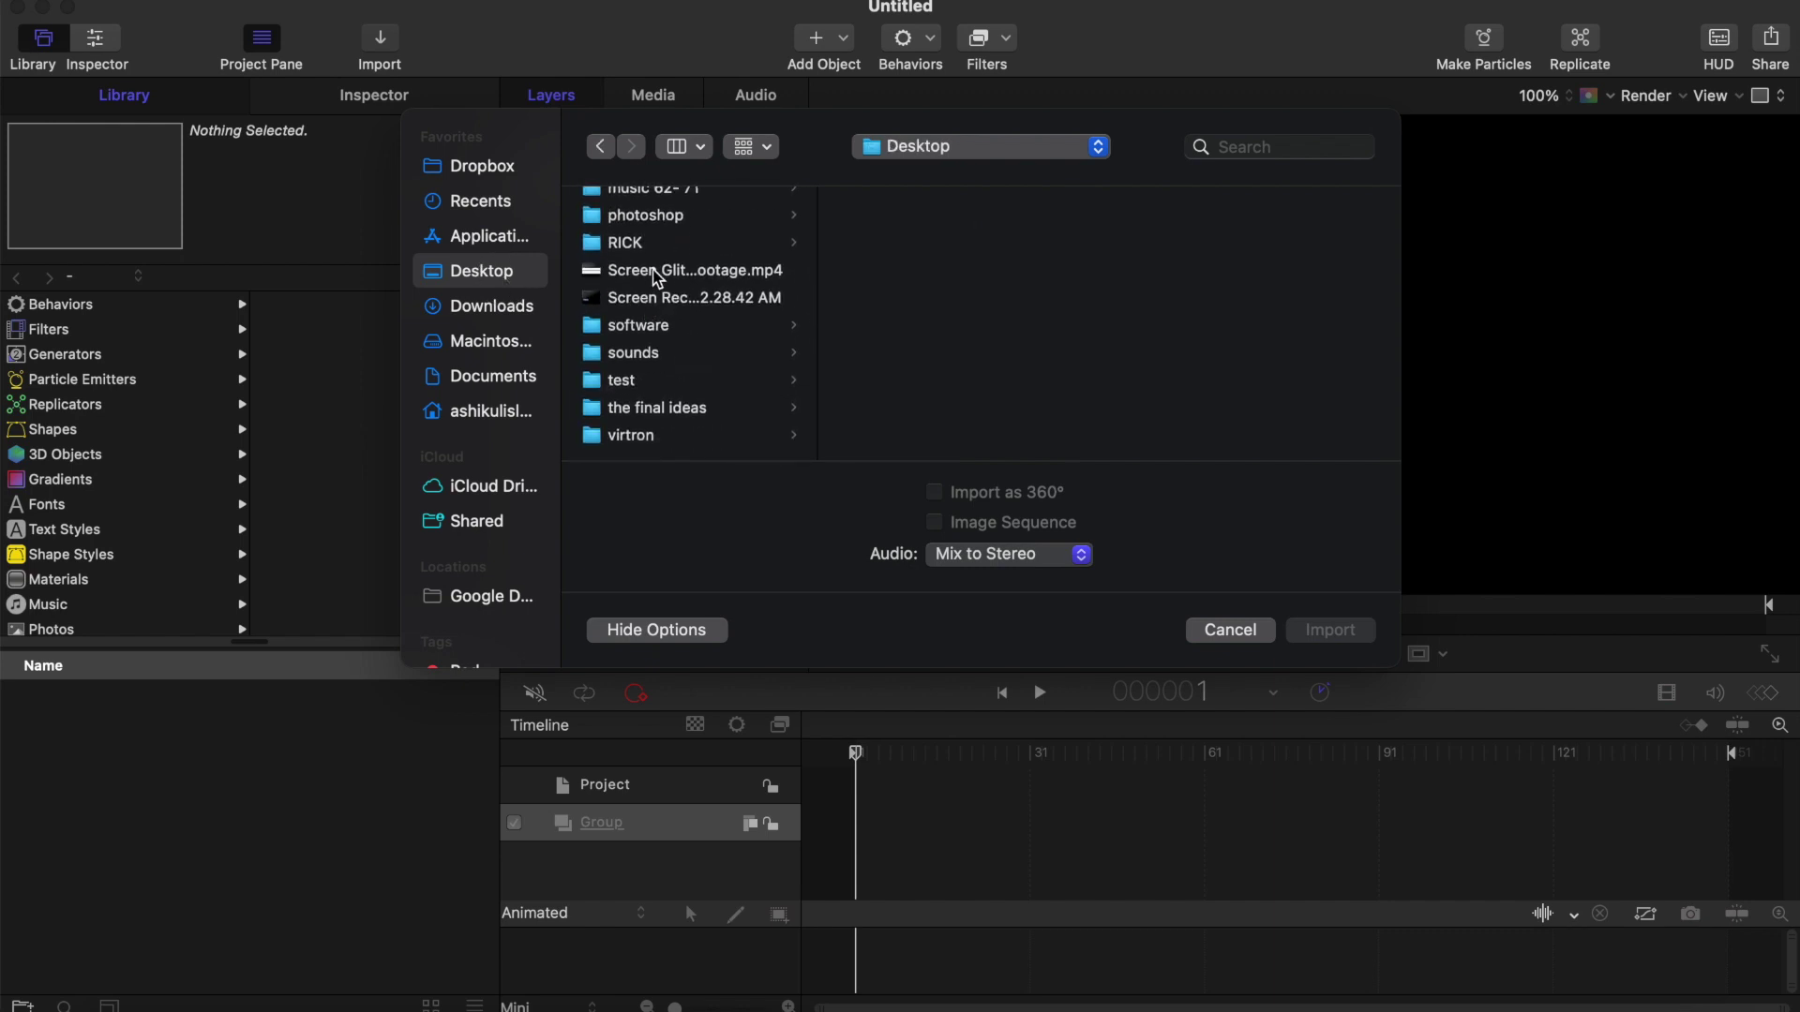
click(646, 272)
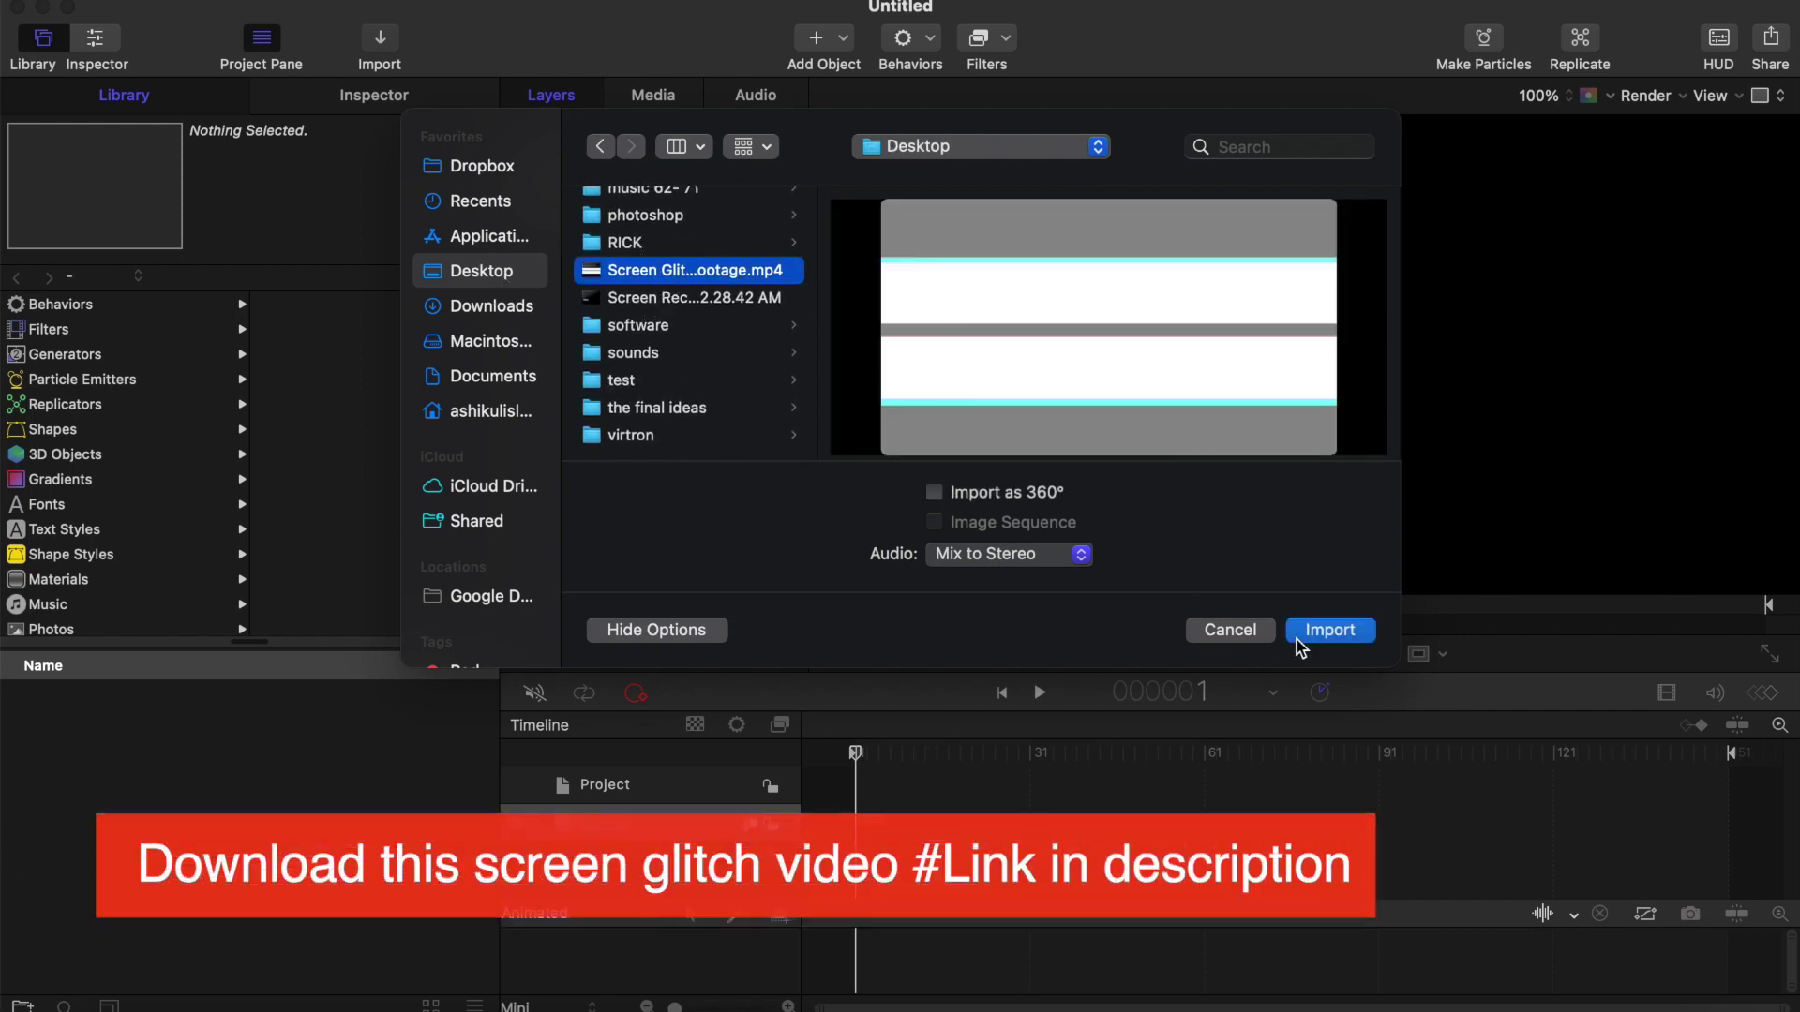
click(1317, 633)
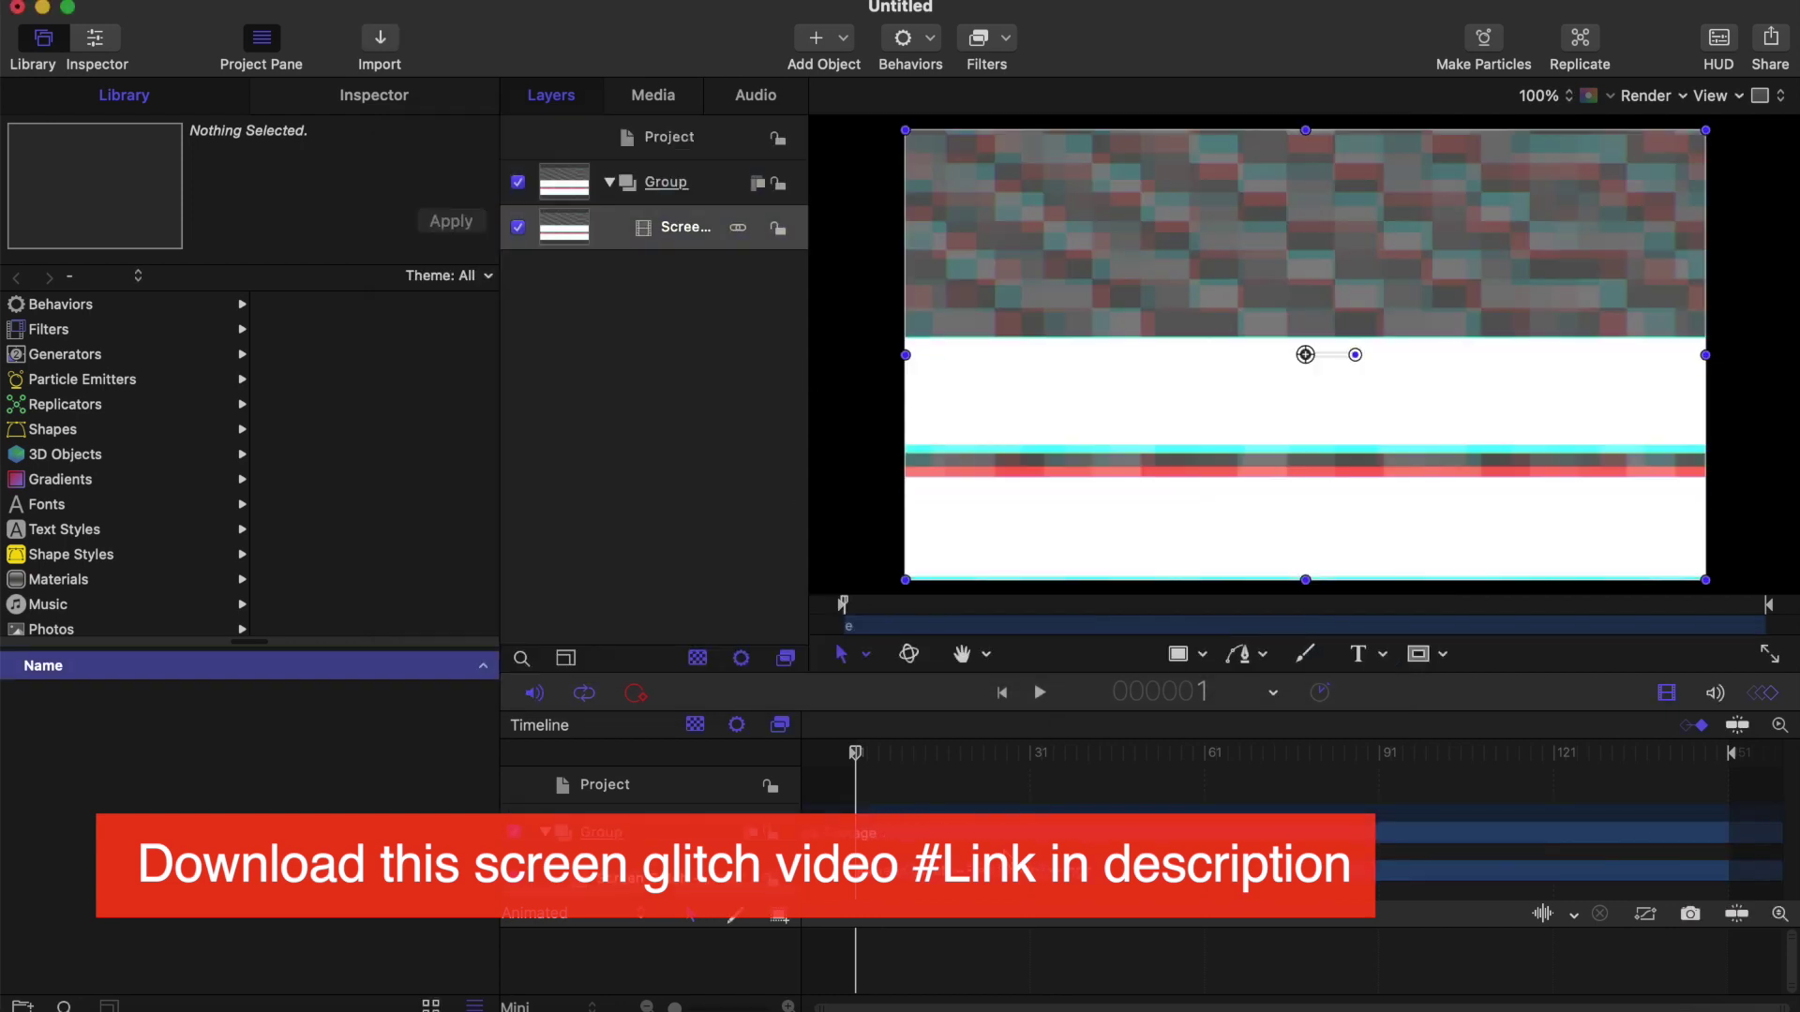
Step: Preview the glitch footage at frames 10 and 20, hide its group and return the playhead to frame 1
click(517, 182)
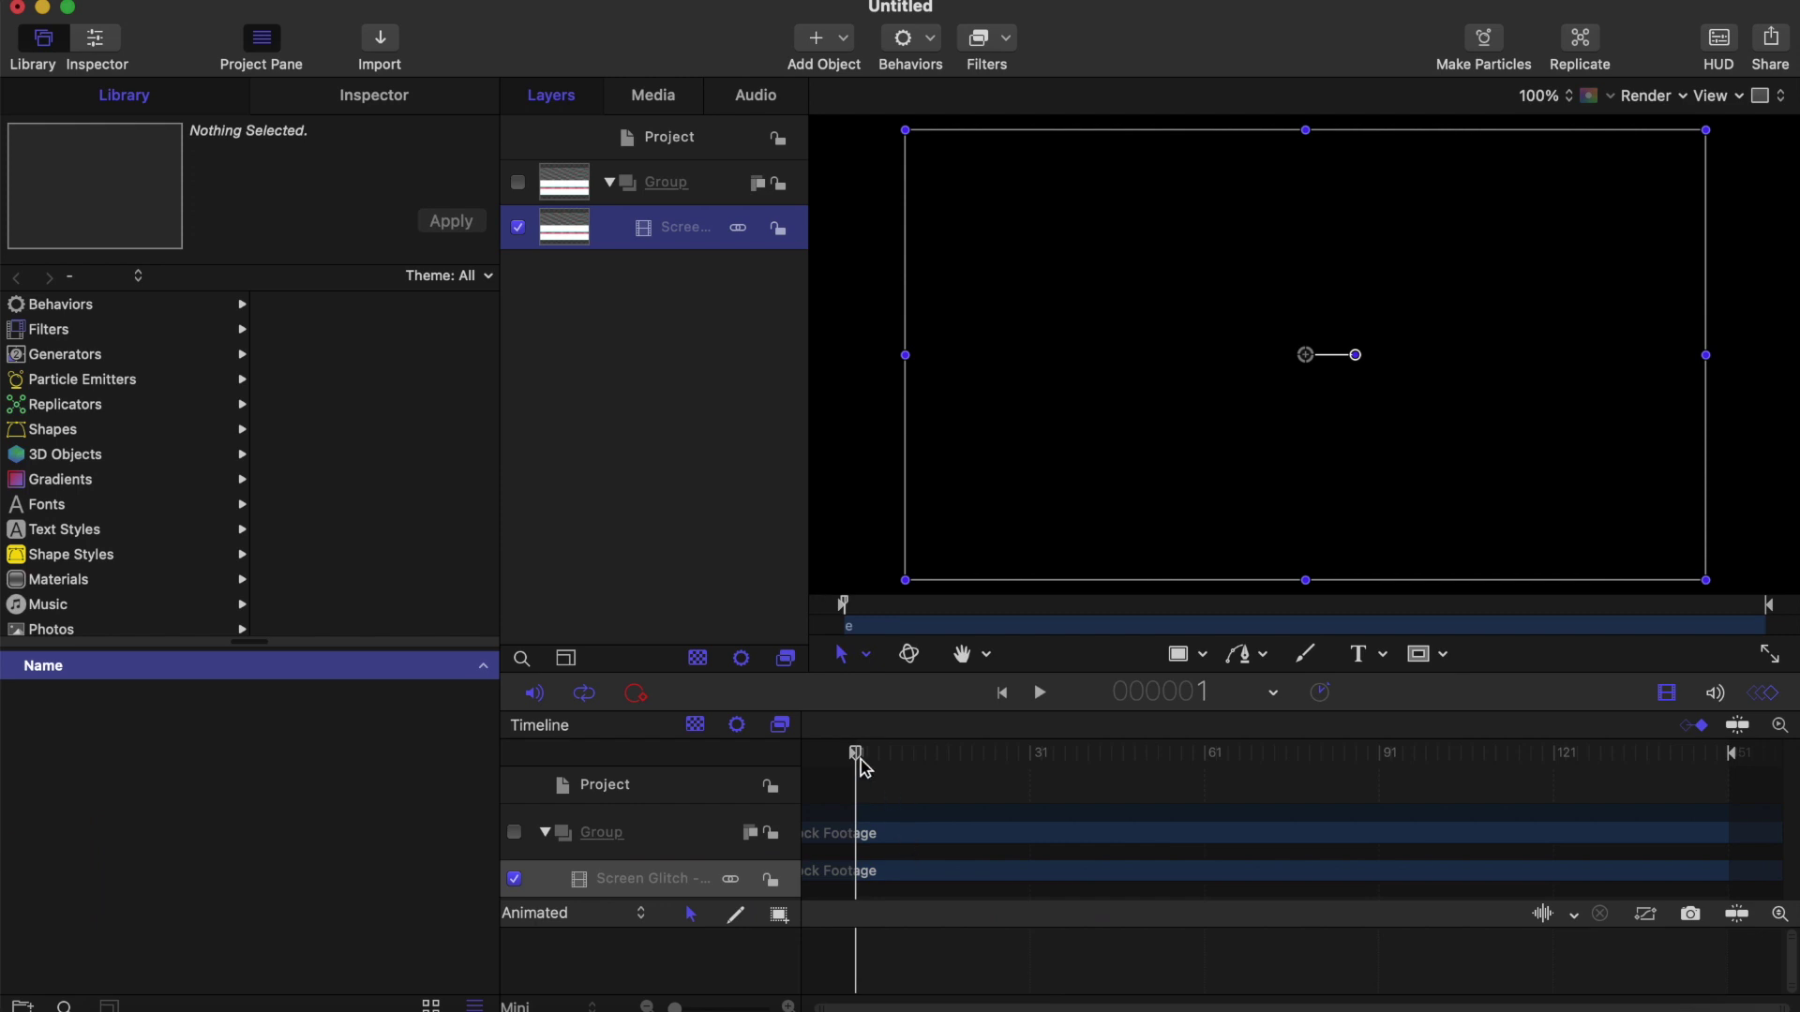
drag(861, 758, 905, 756)
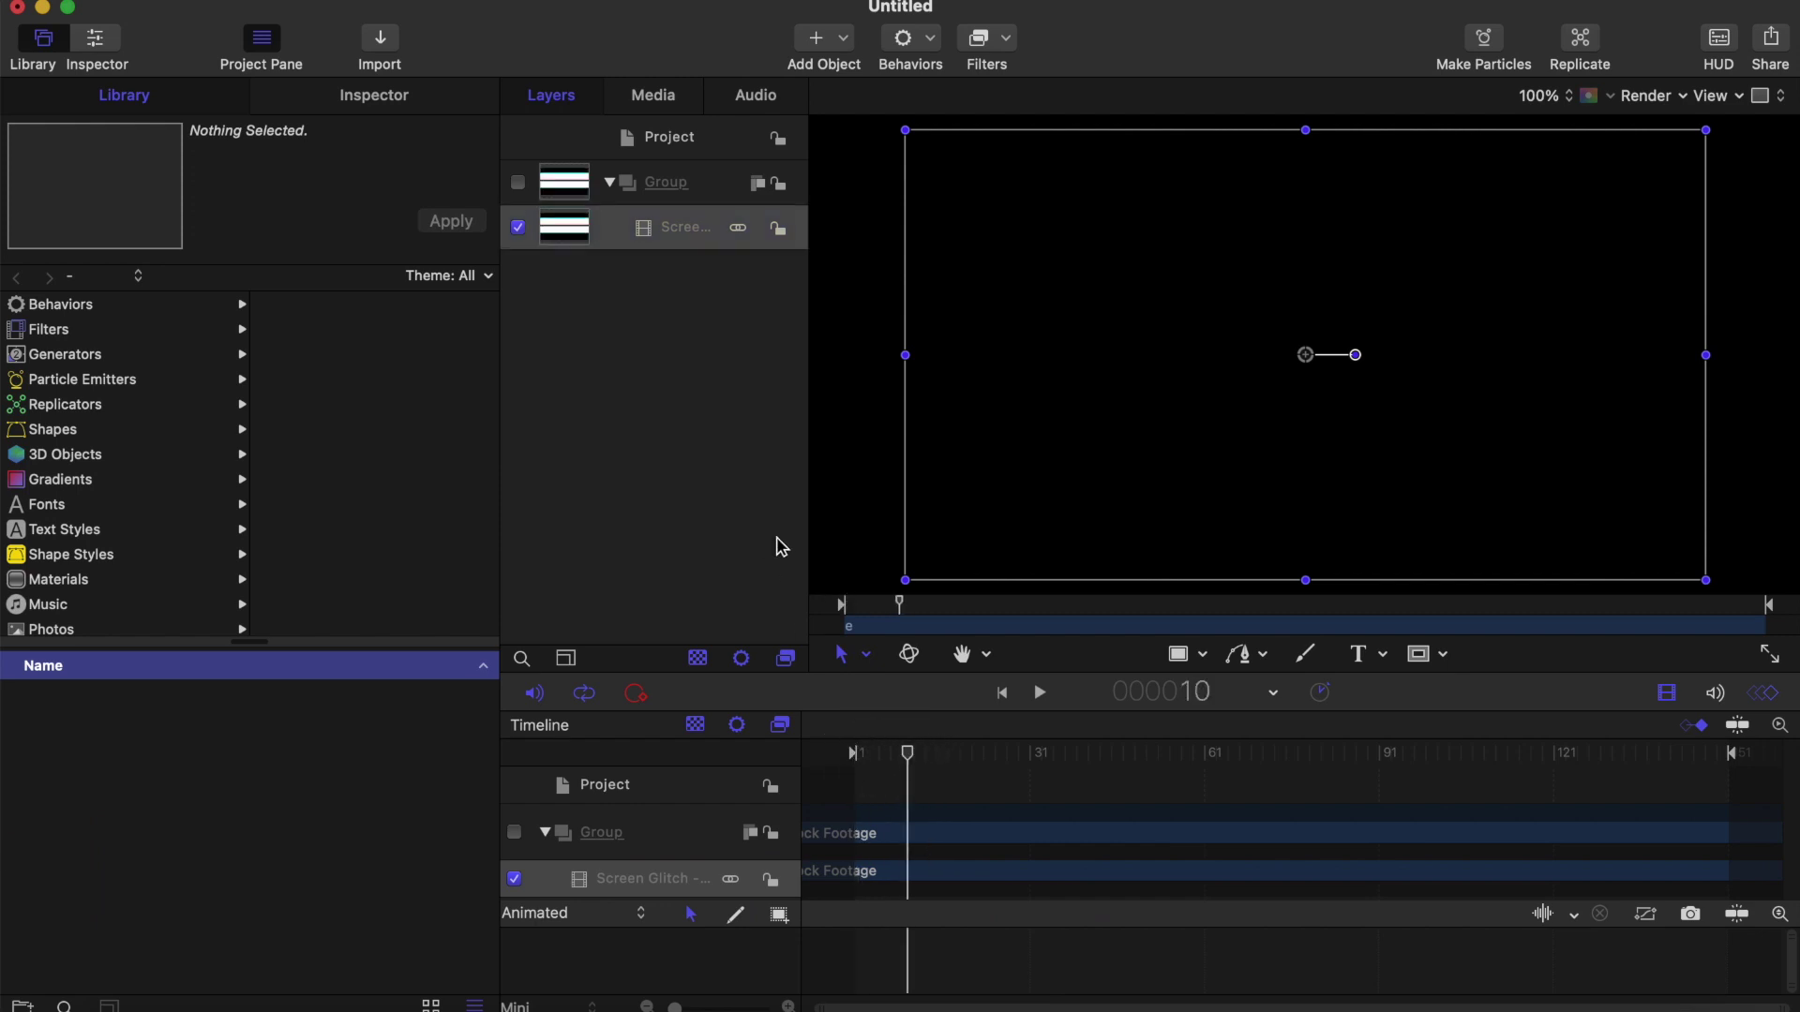
click(518, 184)
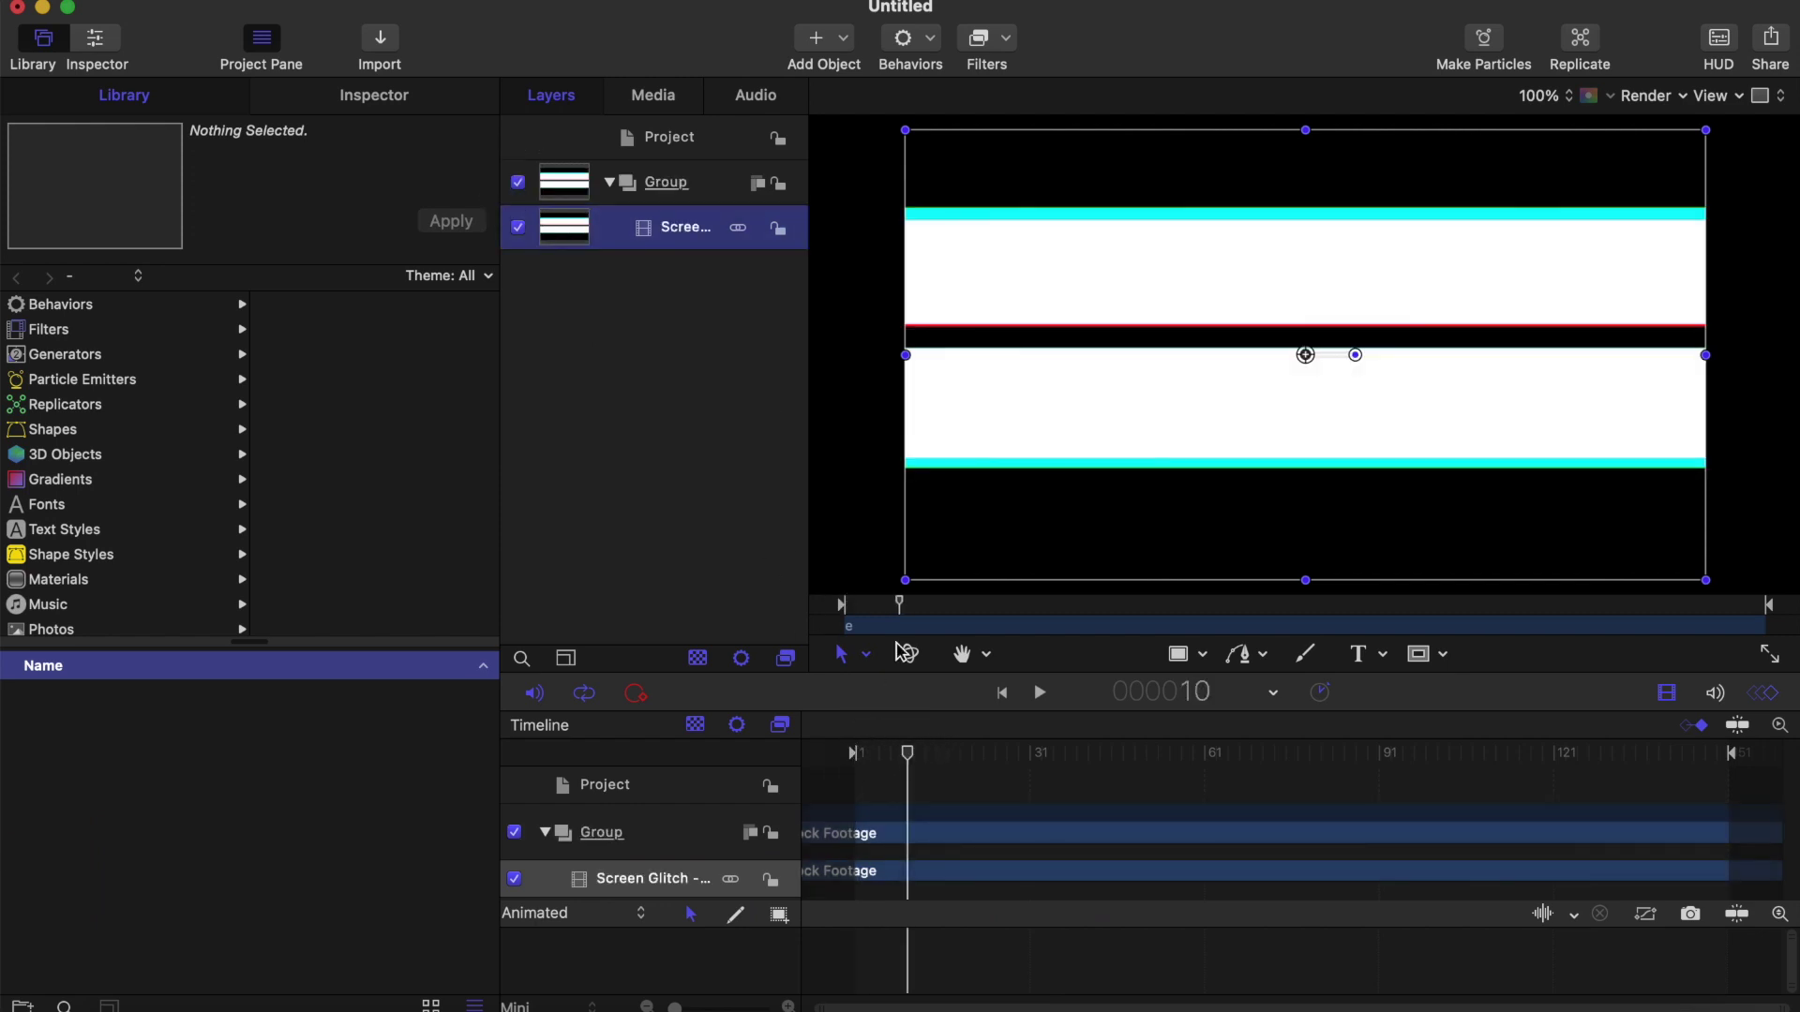
drag(907, 756, 967, 761)
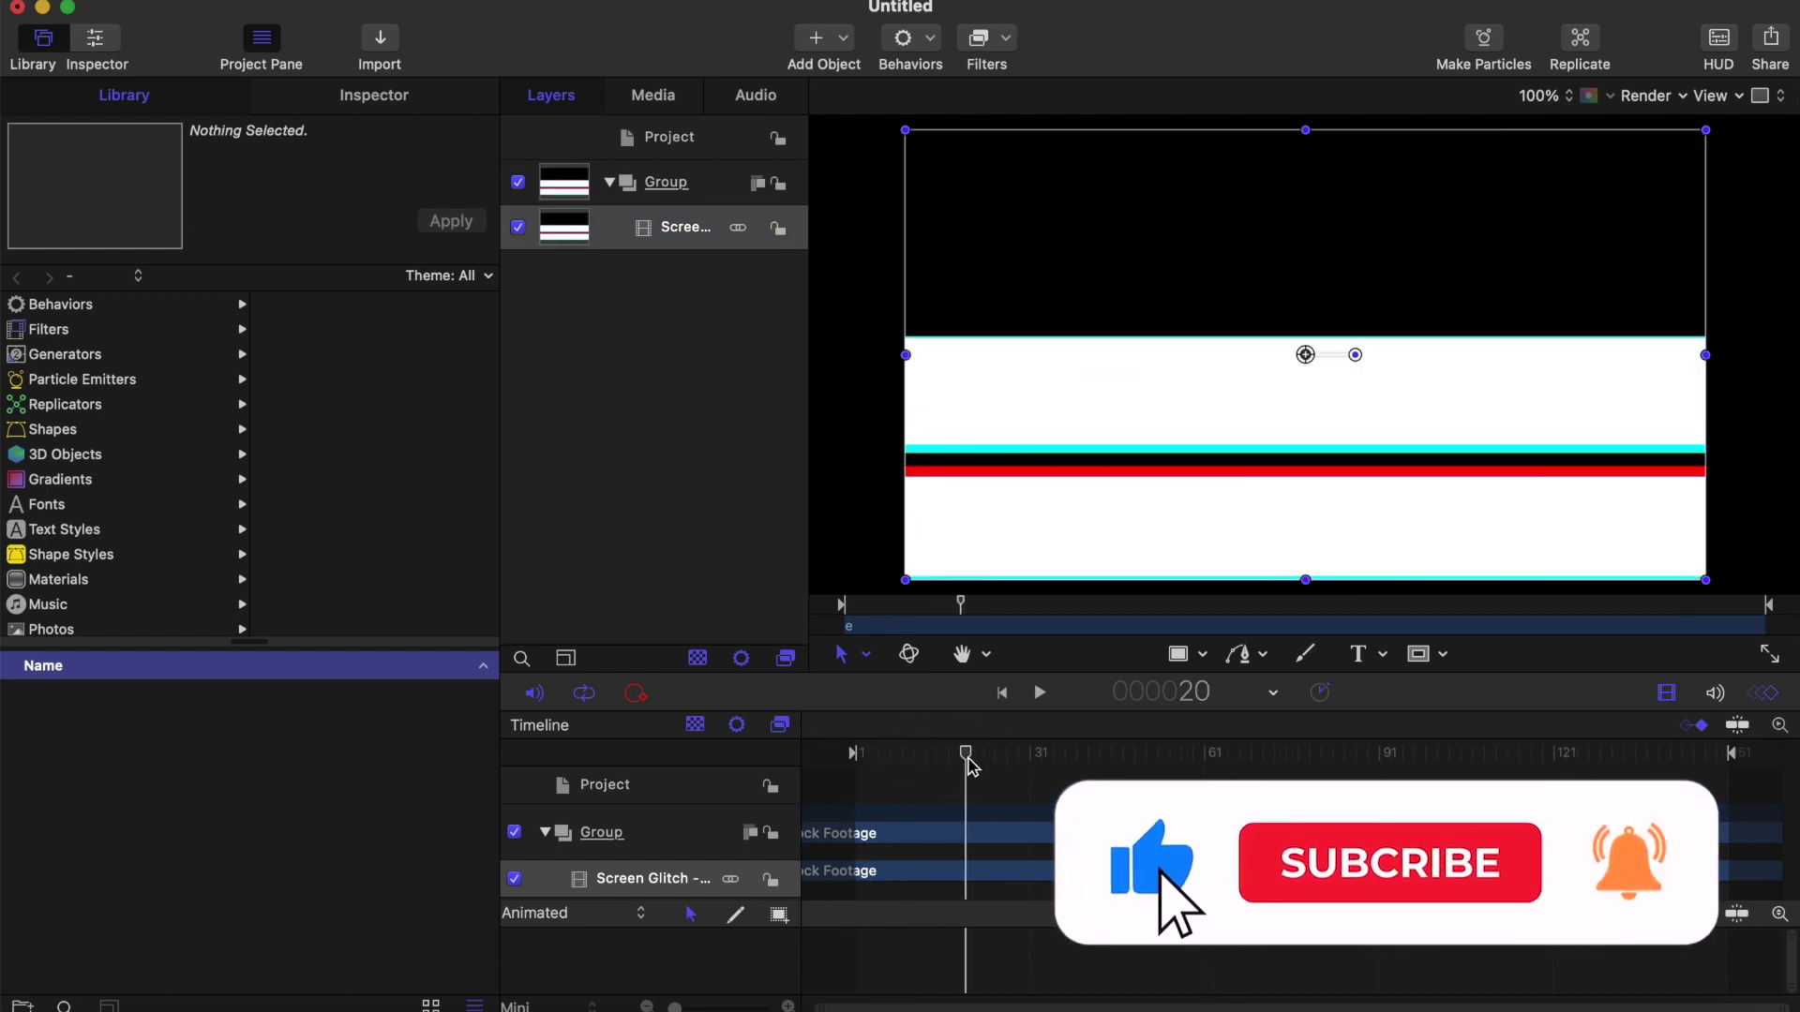
click(523, 190)
click(522, 188)
drag(966, 756, 815, 761)
Step: Add a new group and draw a text box about 670 px wide in it, near the middle of the canvas
right_click(641, 338)
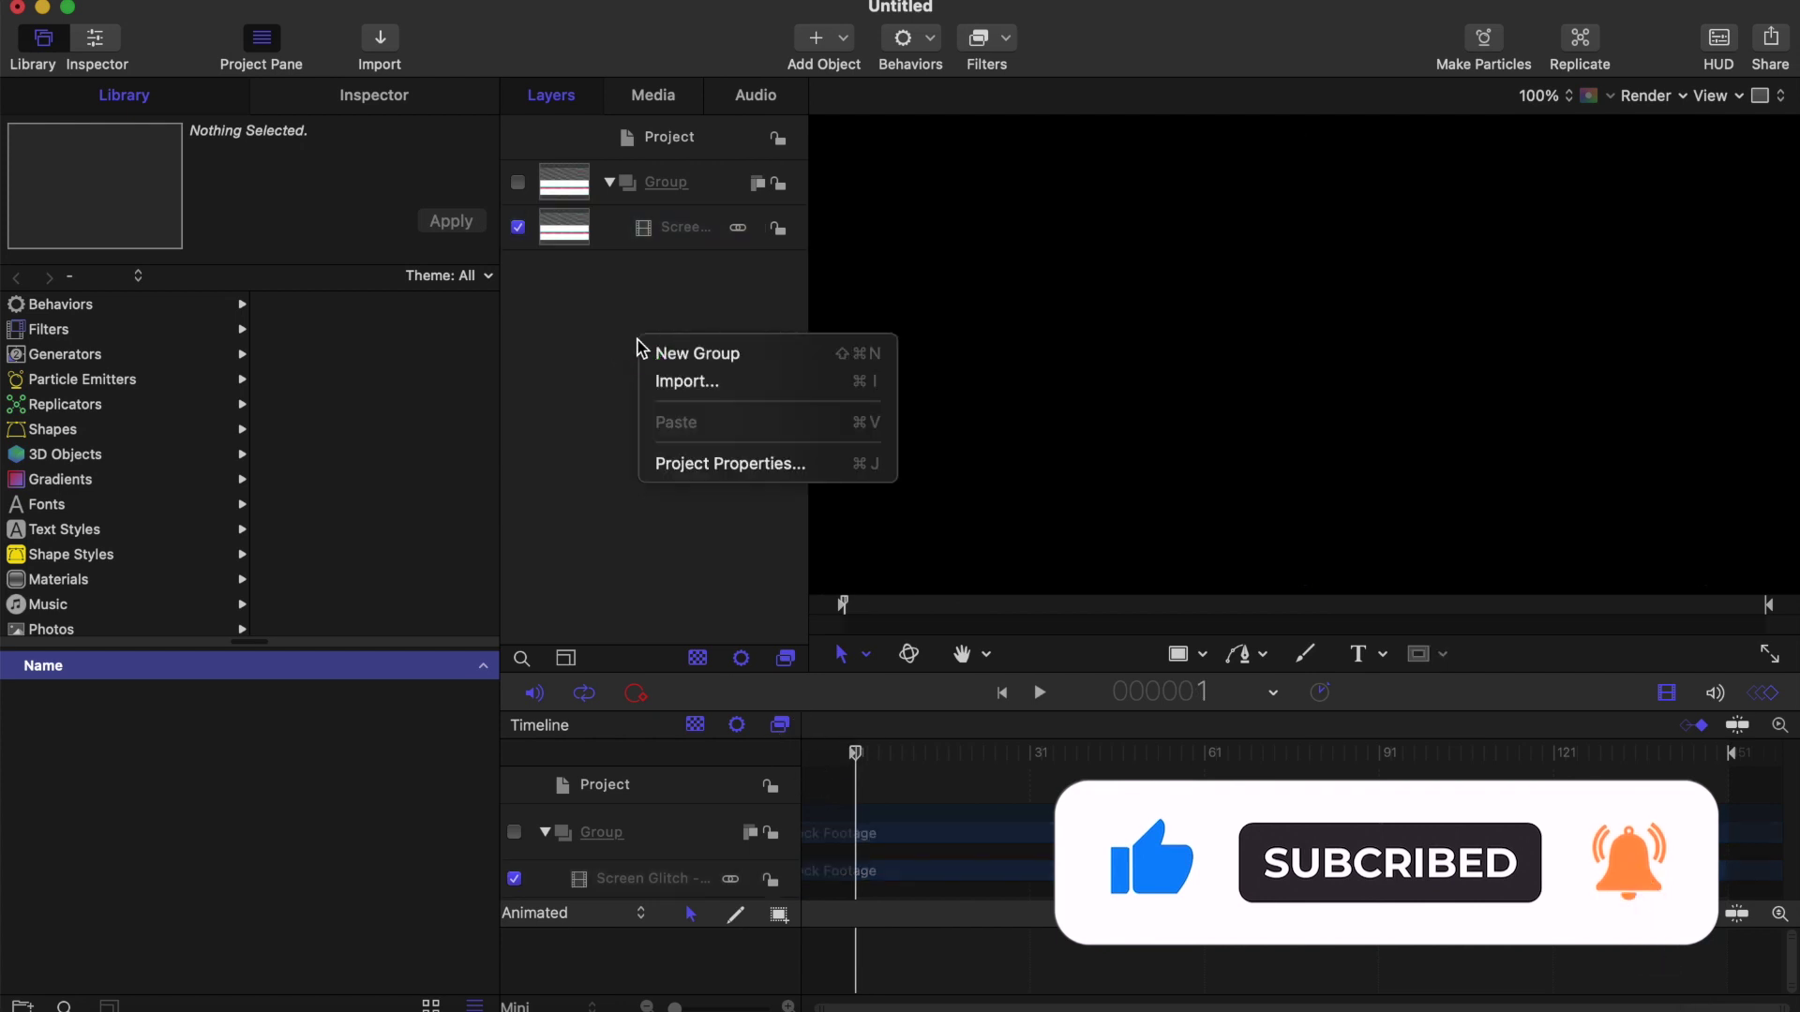
click(681, 365)
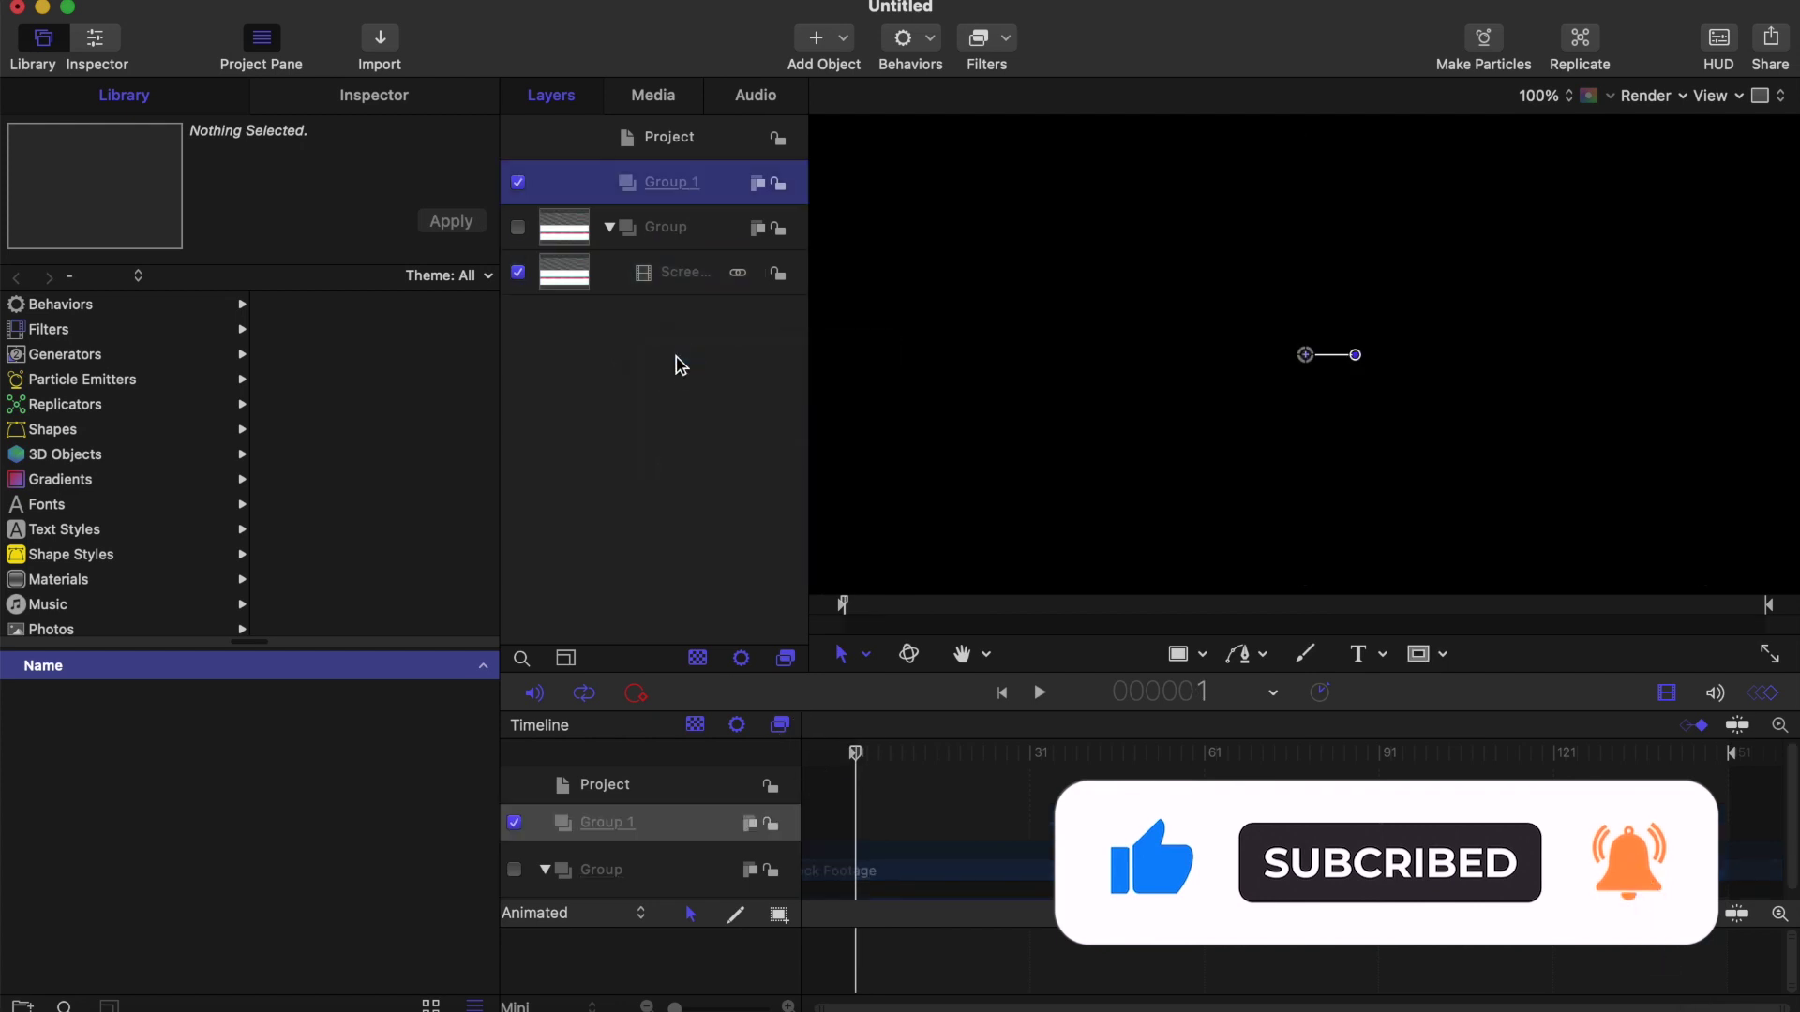
click(1385, 653)
click(1402, 687)
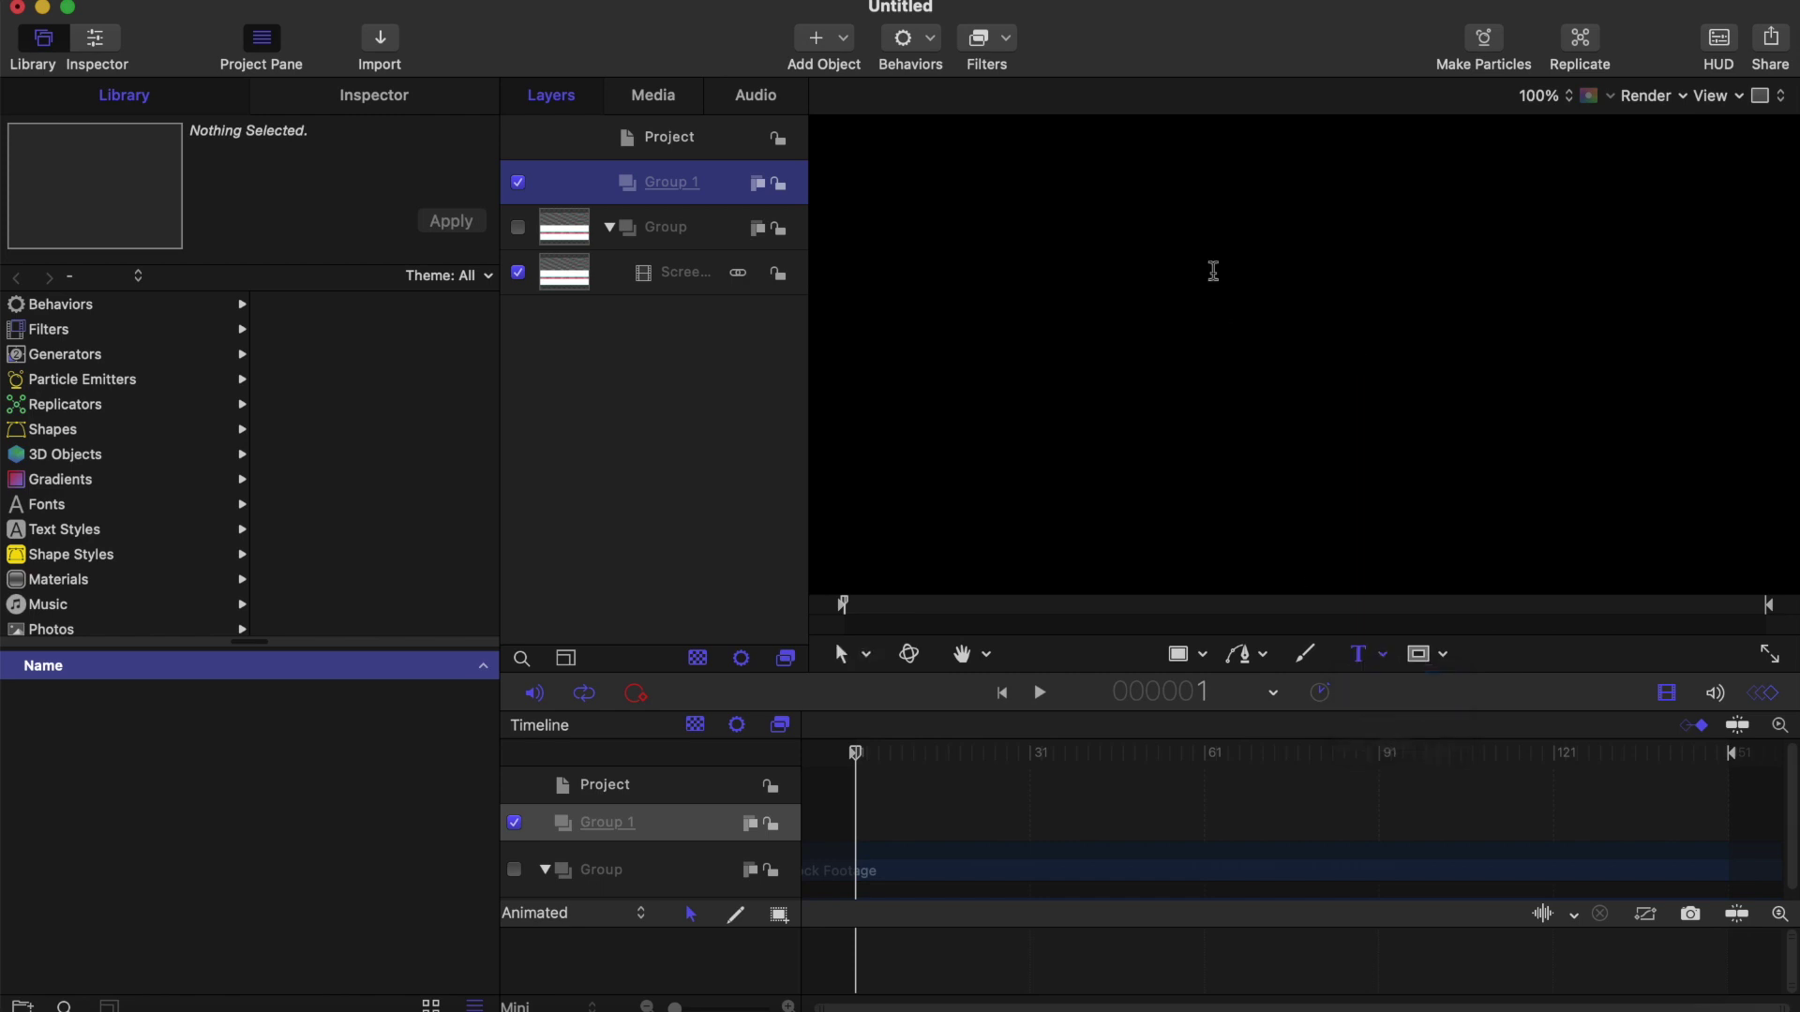
drag(1091, 291, 1510, 400)
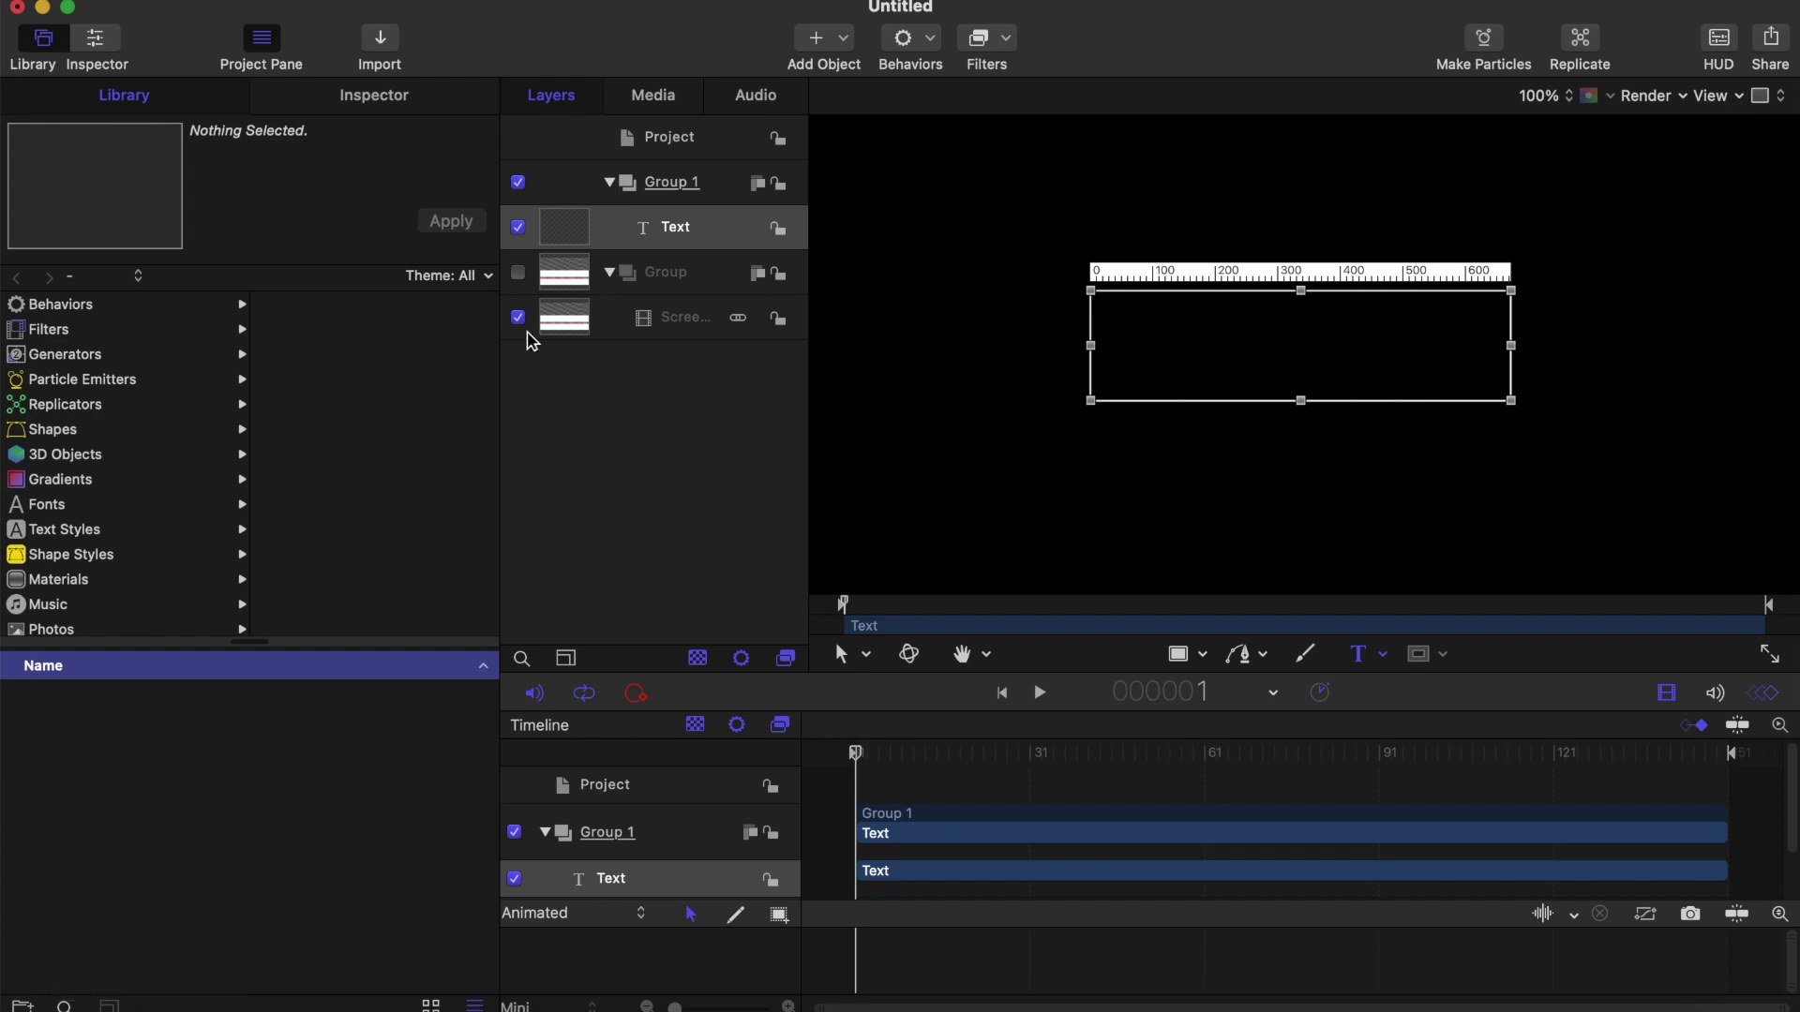
Step: Enter "Glitch effect" in the text box and set the font size to 84
click(388, 94)
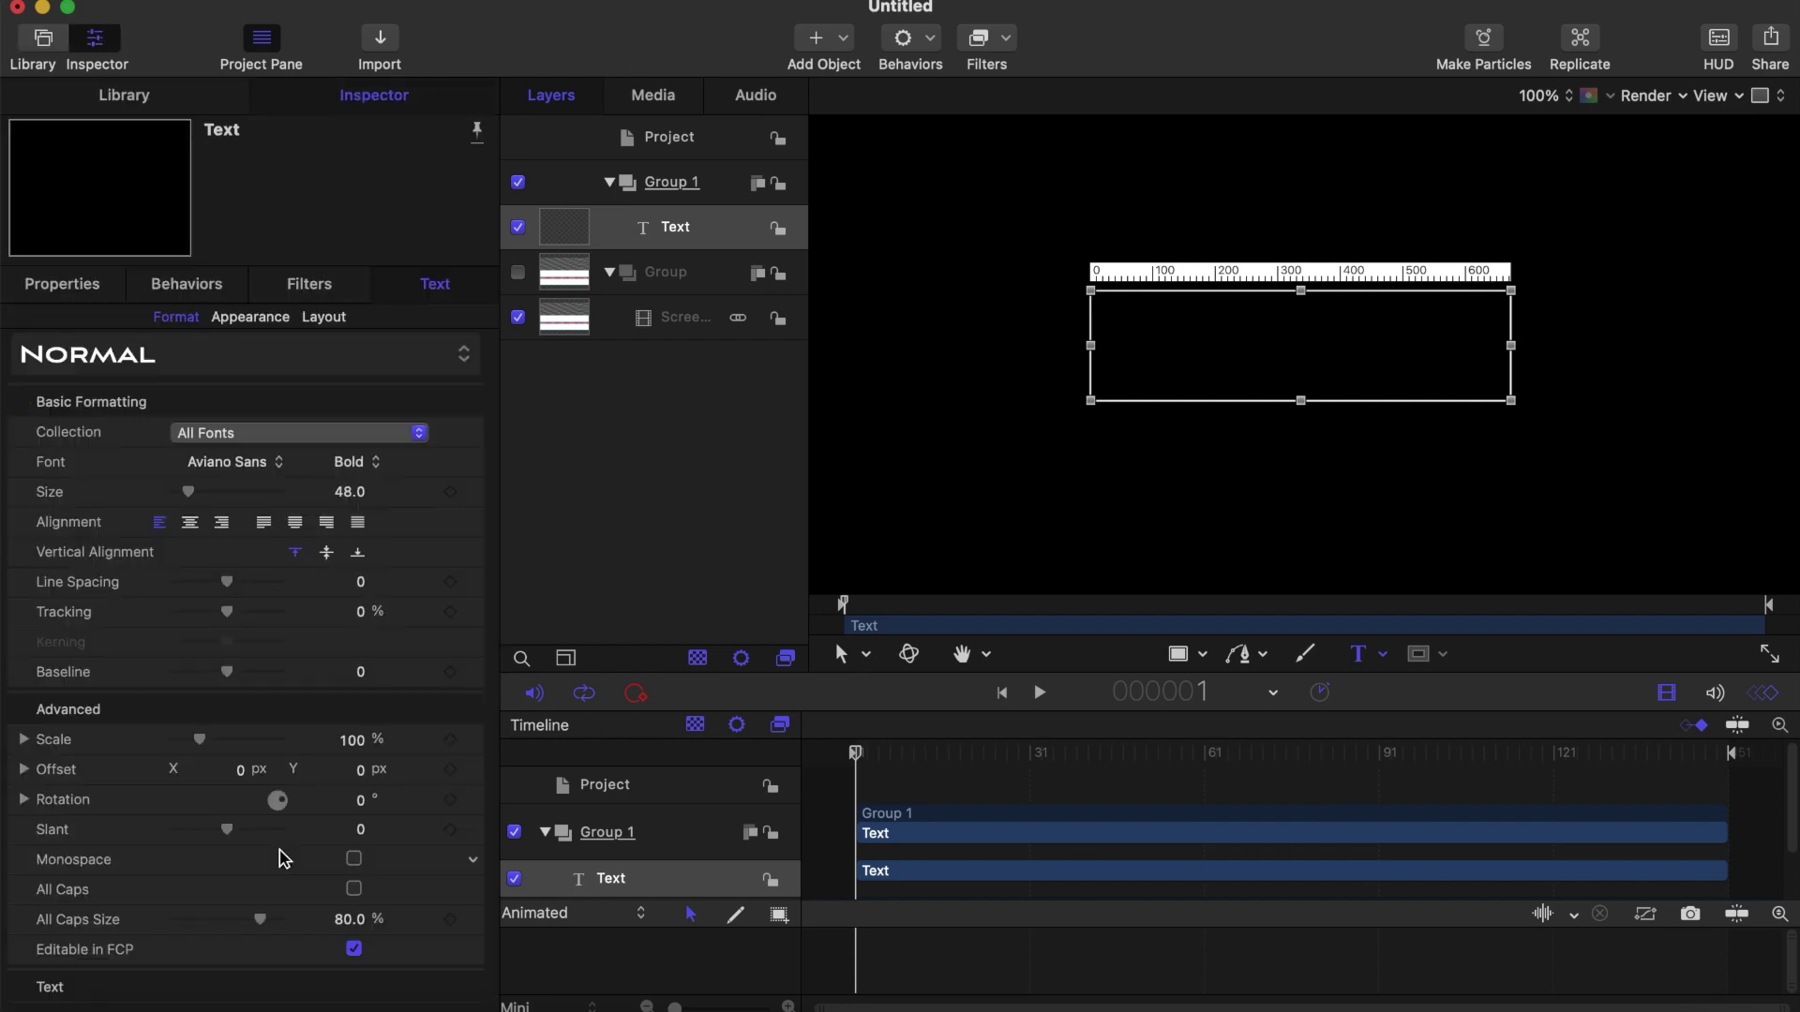
scroll(230, 890, down, 3)
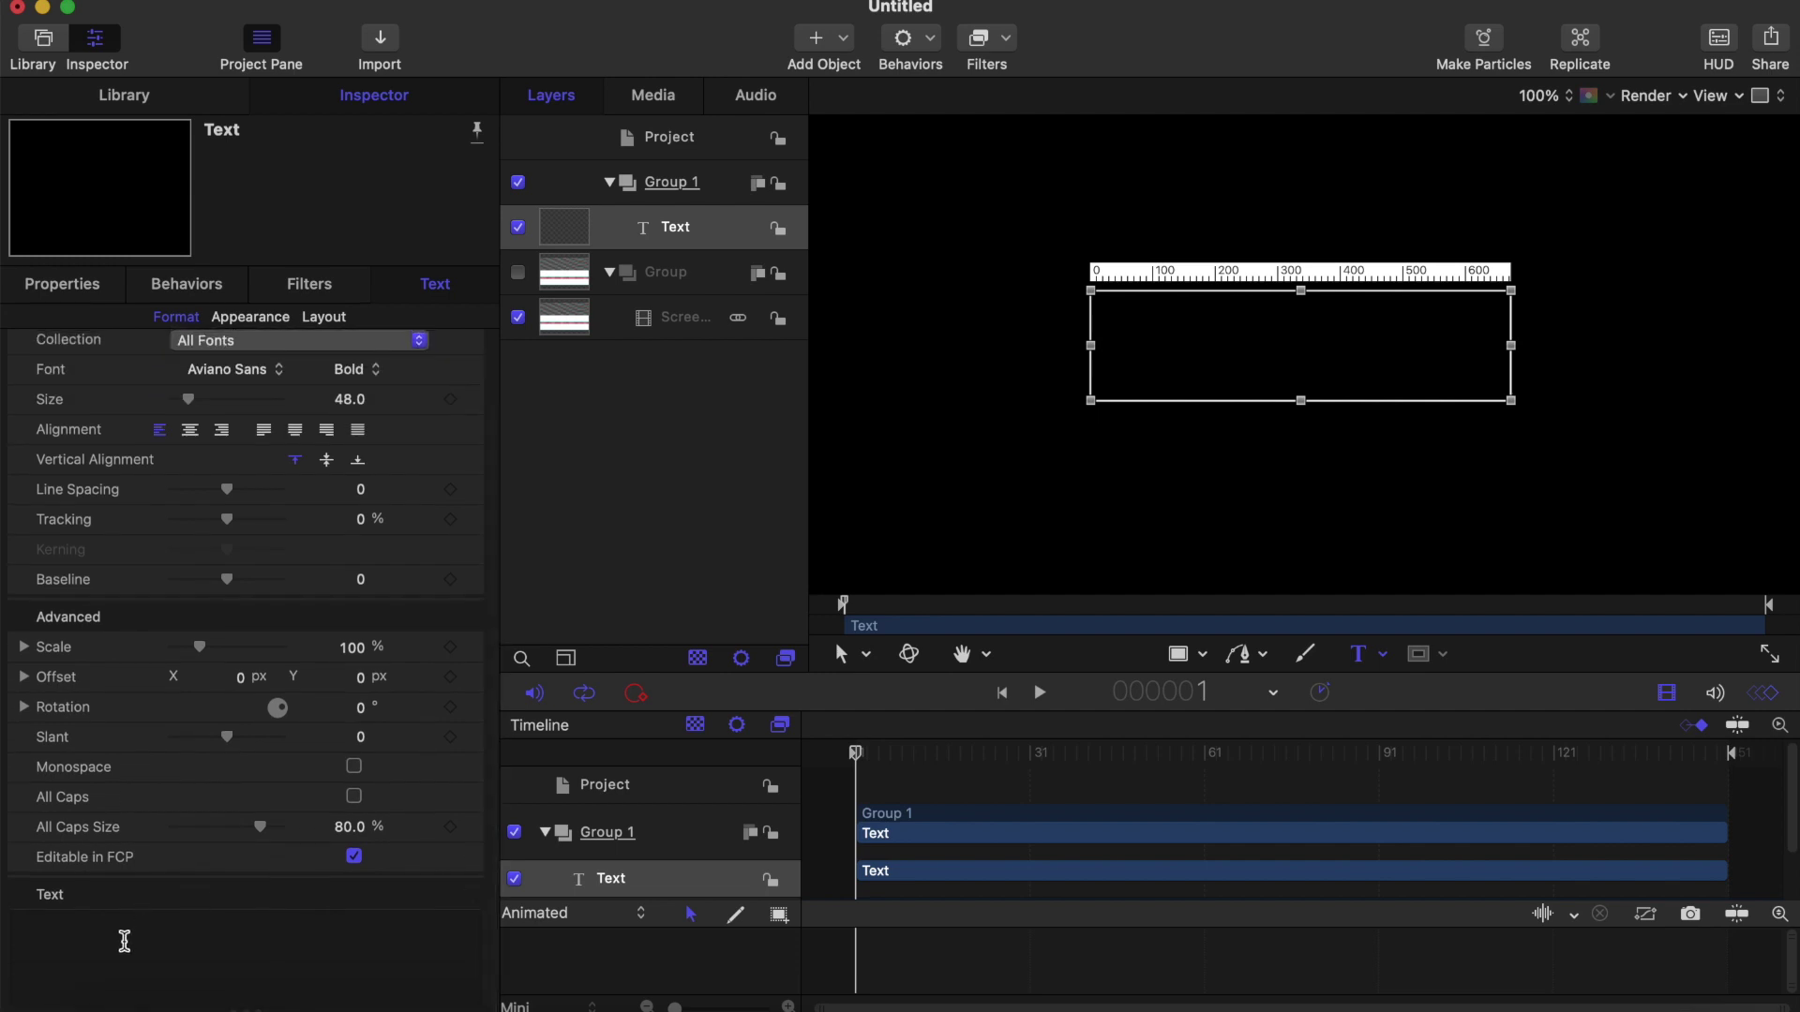
text(Glit)
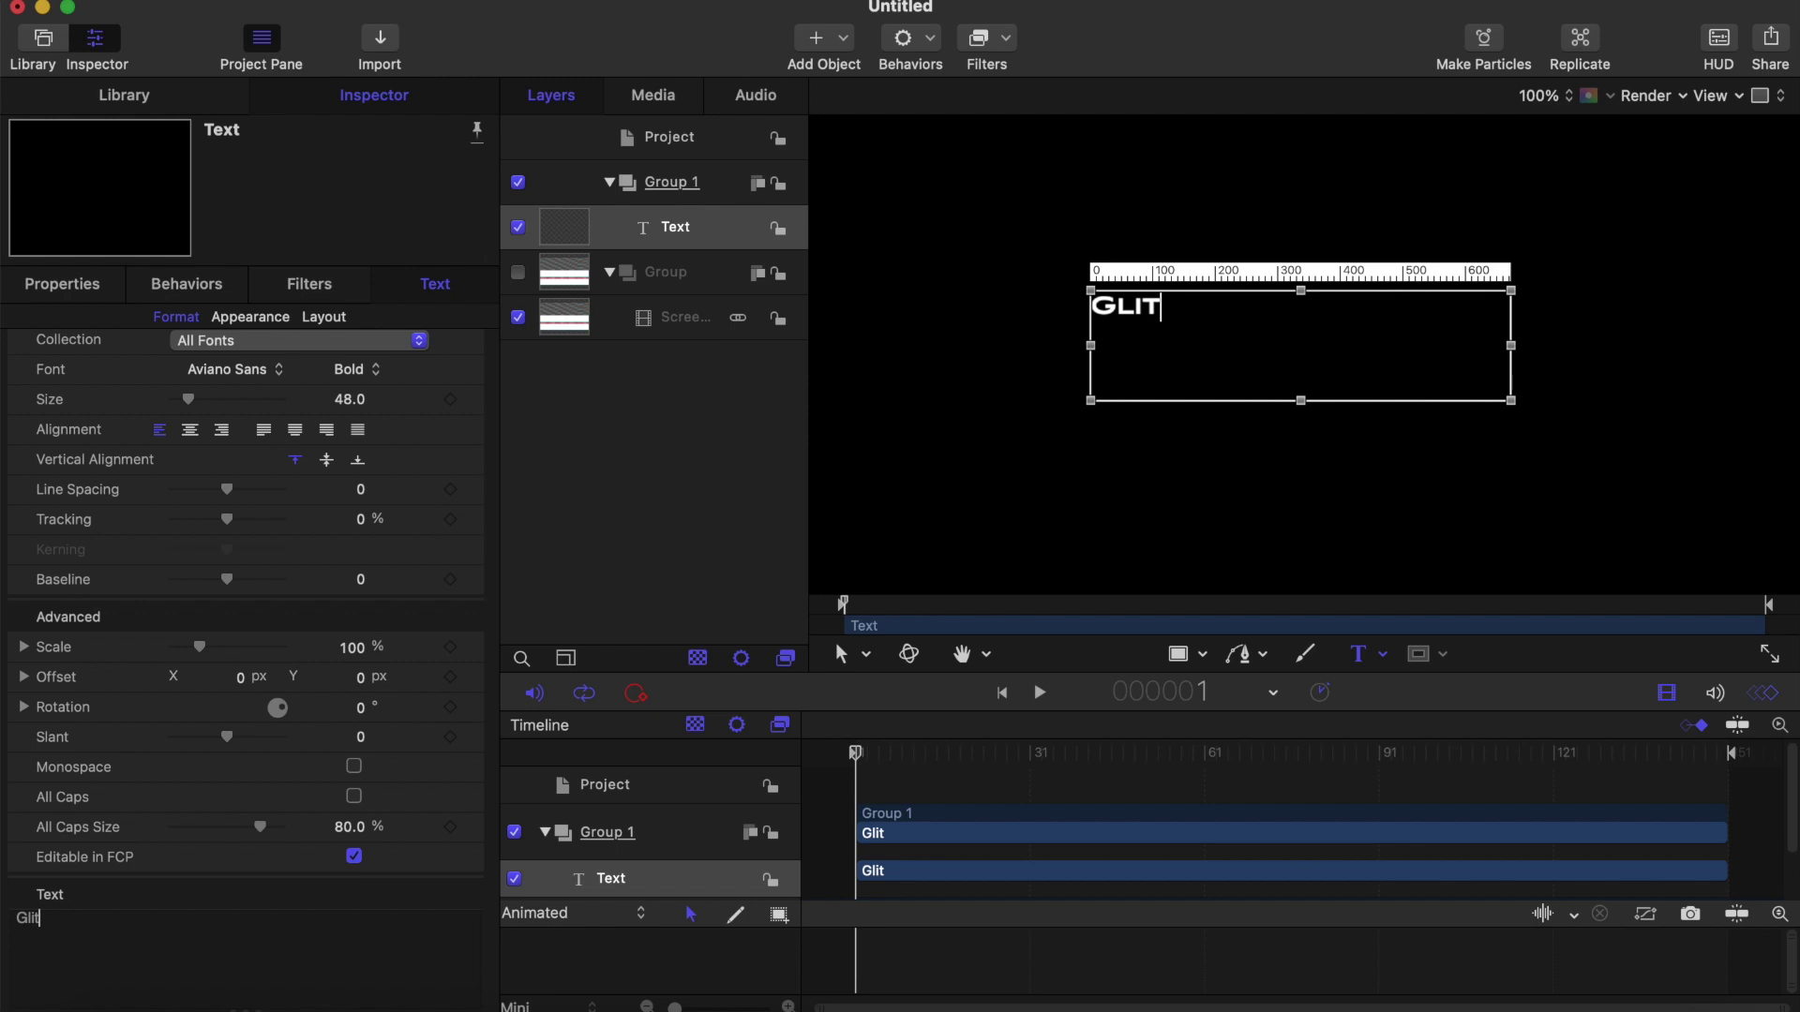
text(ch effect)
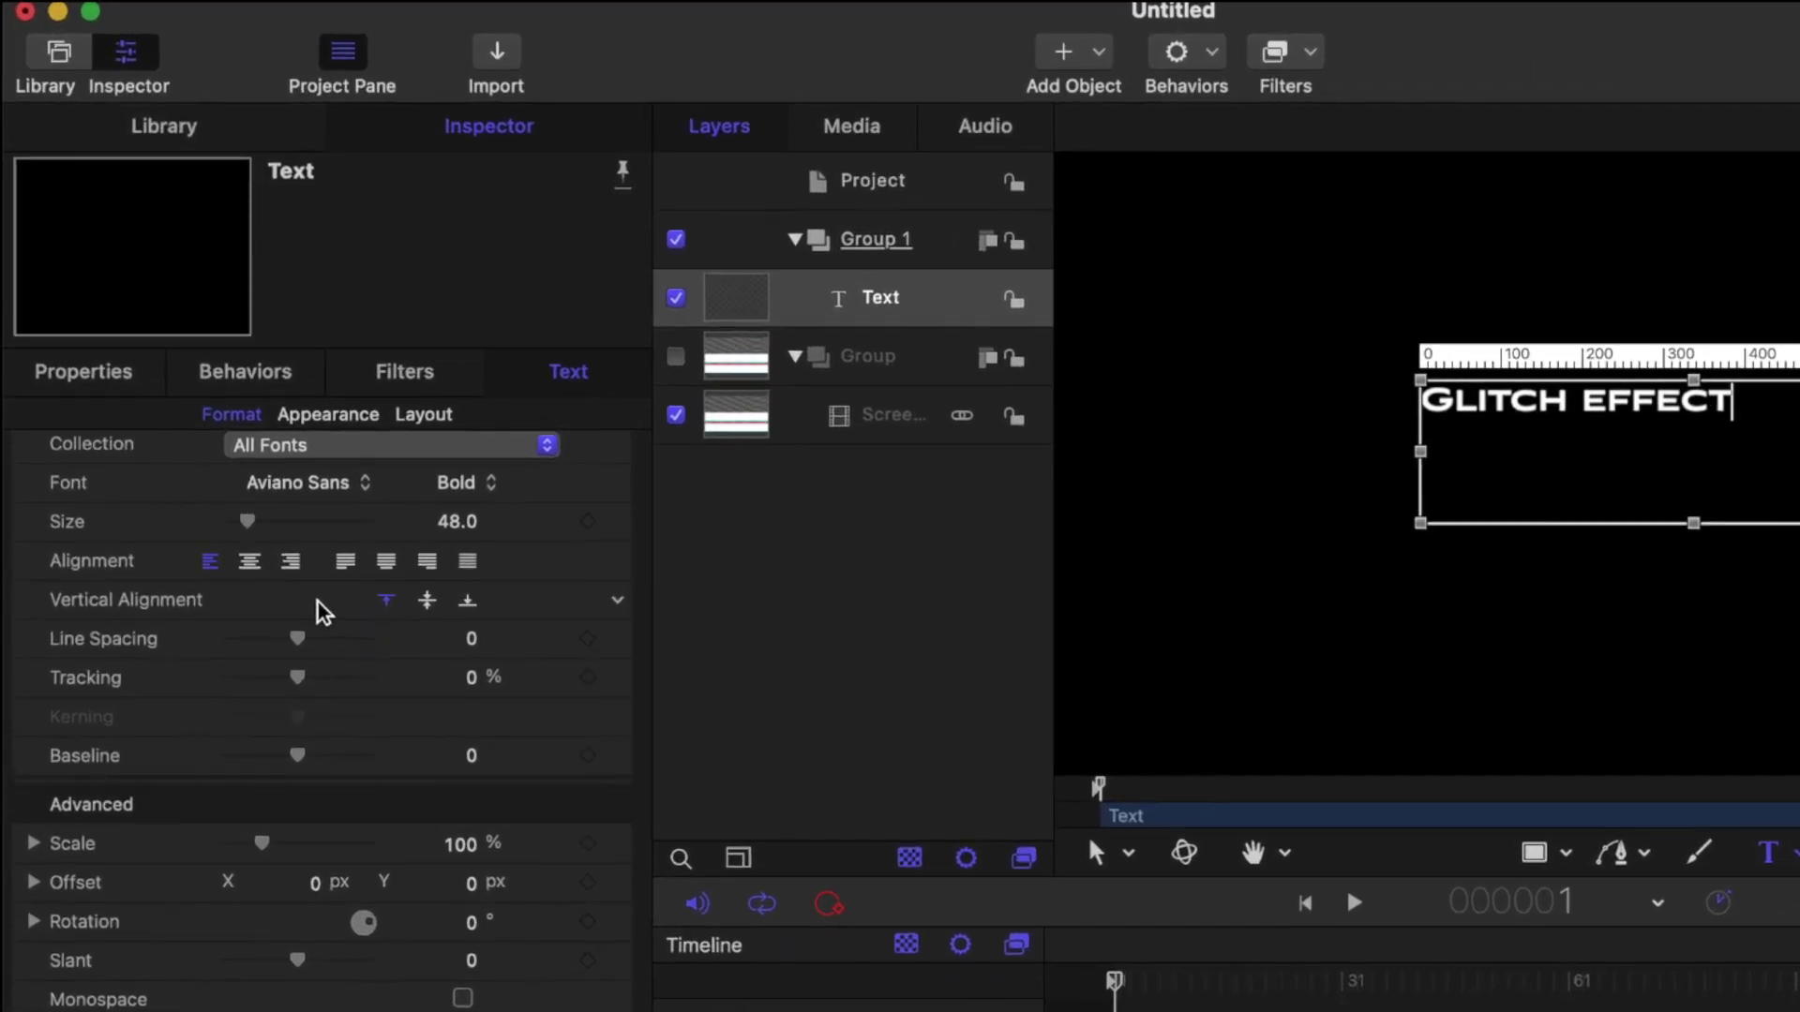
drag(252, 533, 273, 528)
Step: Reset the text's position to 0, 0 px and centre its alignment both horizontally and vertically
click(83, 371)
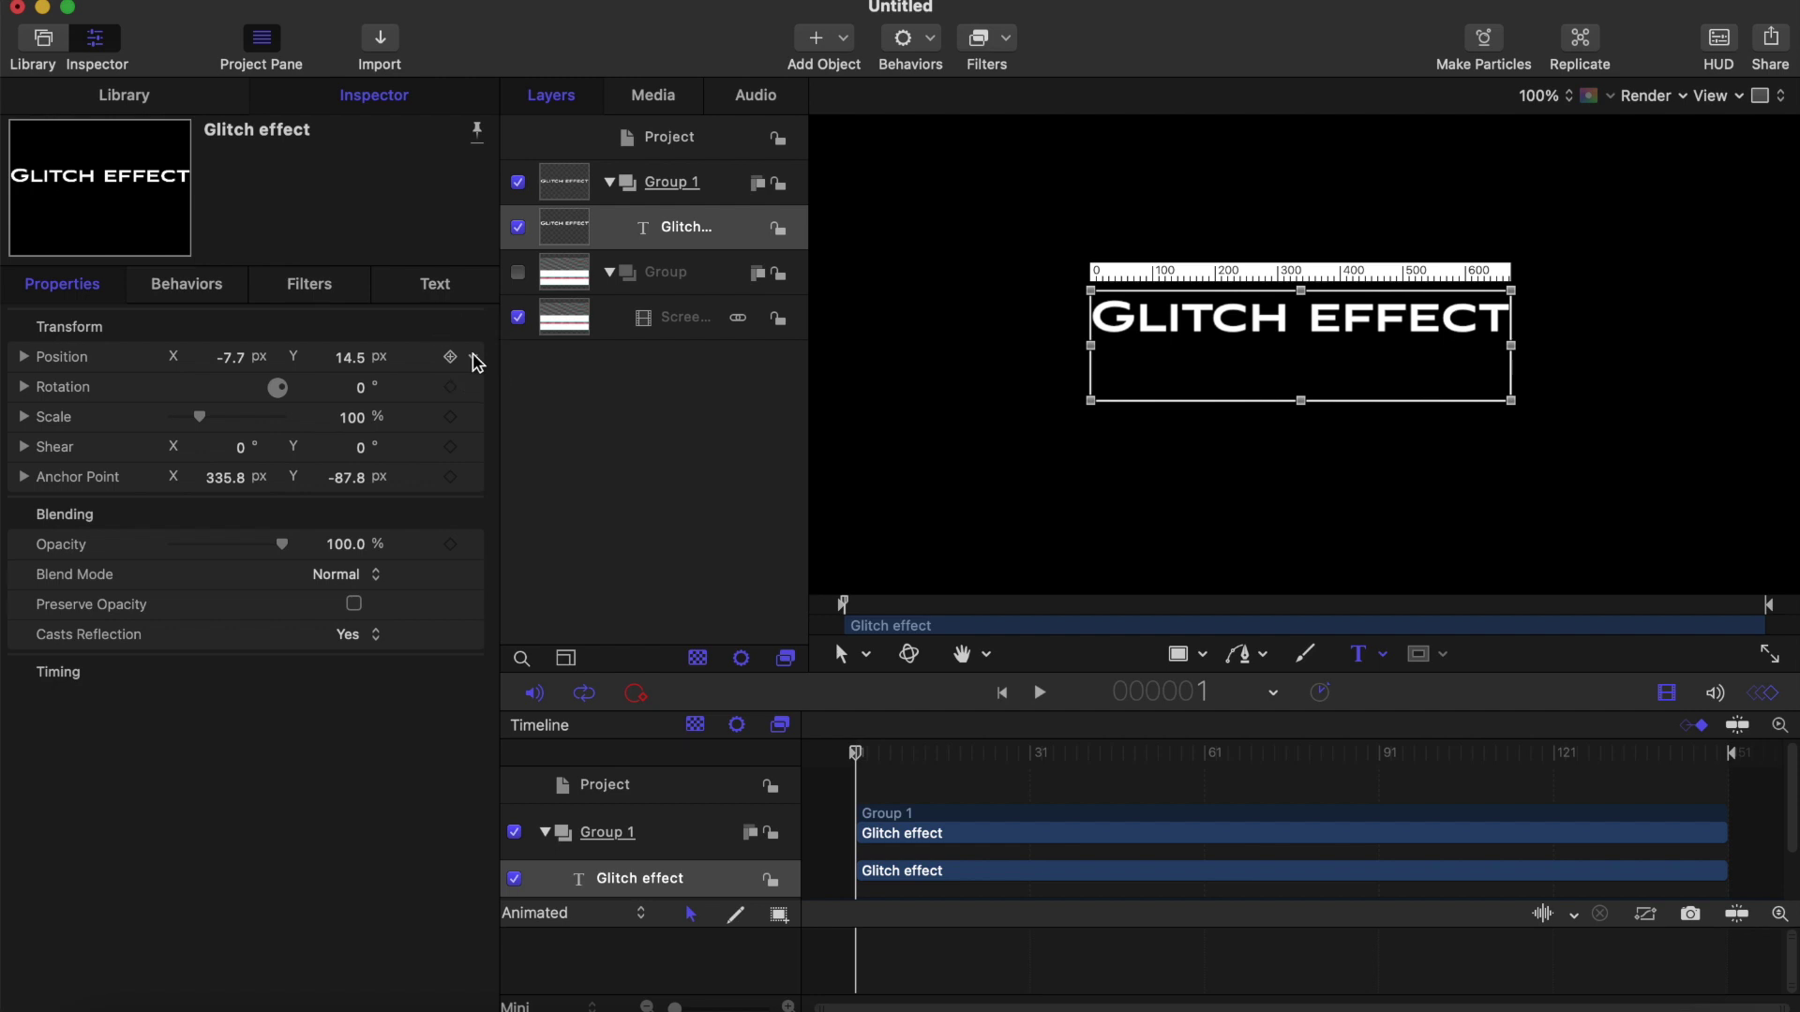
click(477, 363)
click(525, 367)
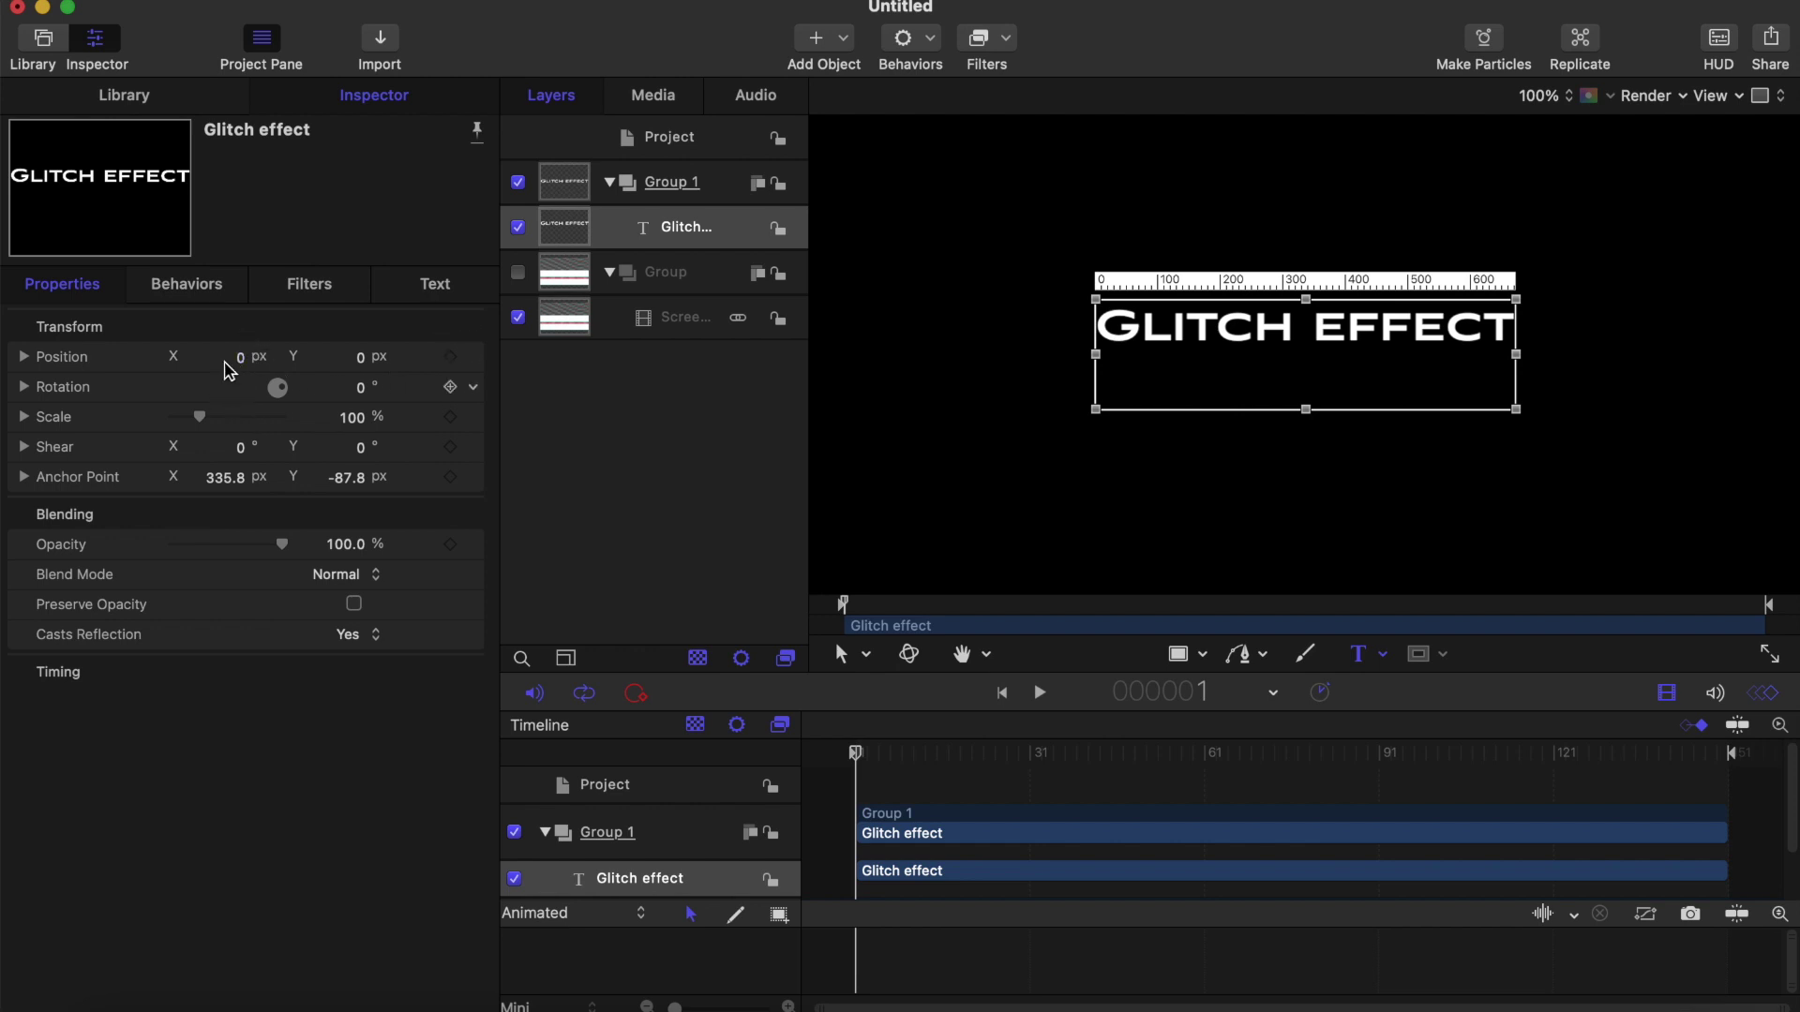
click(434, 285)
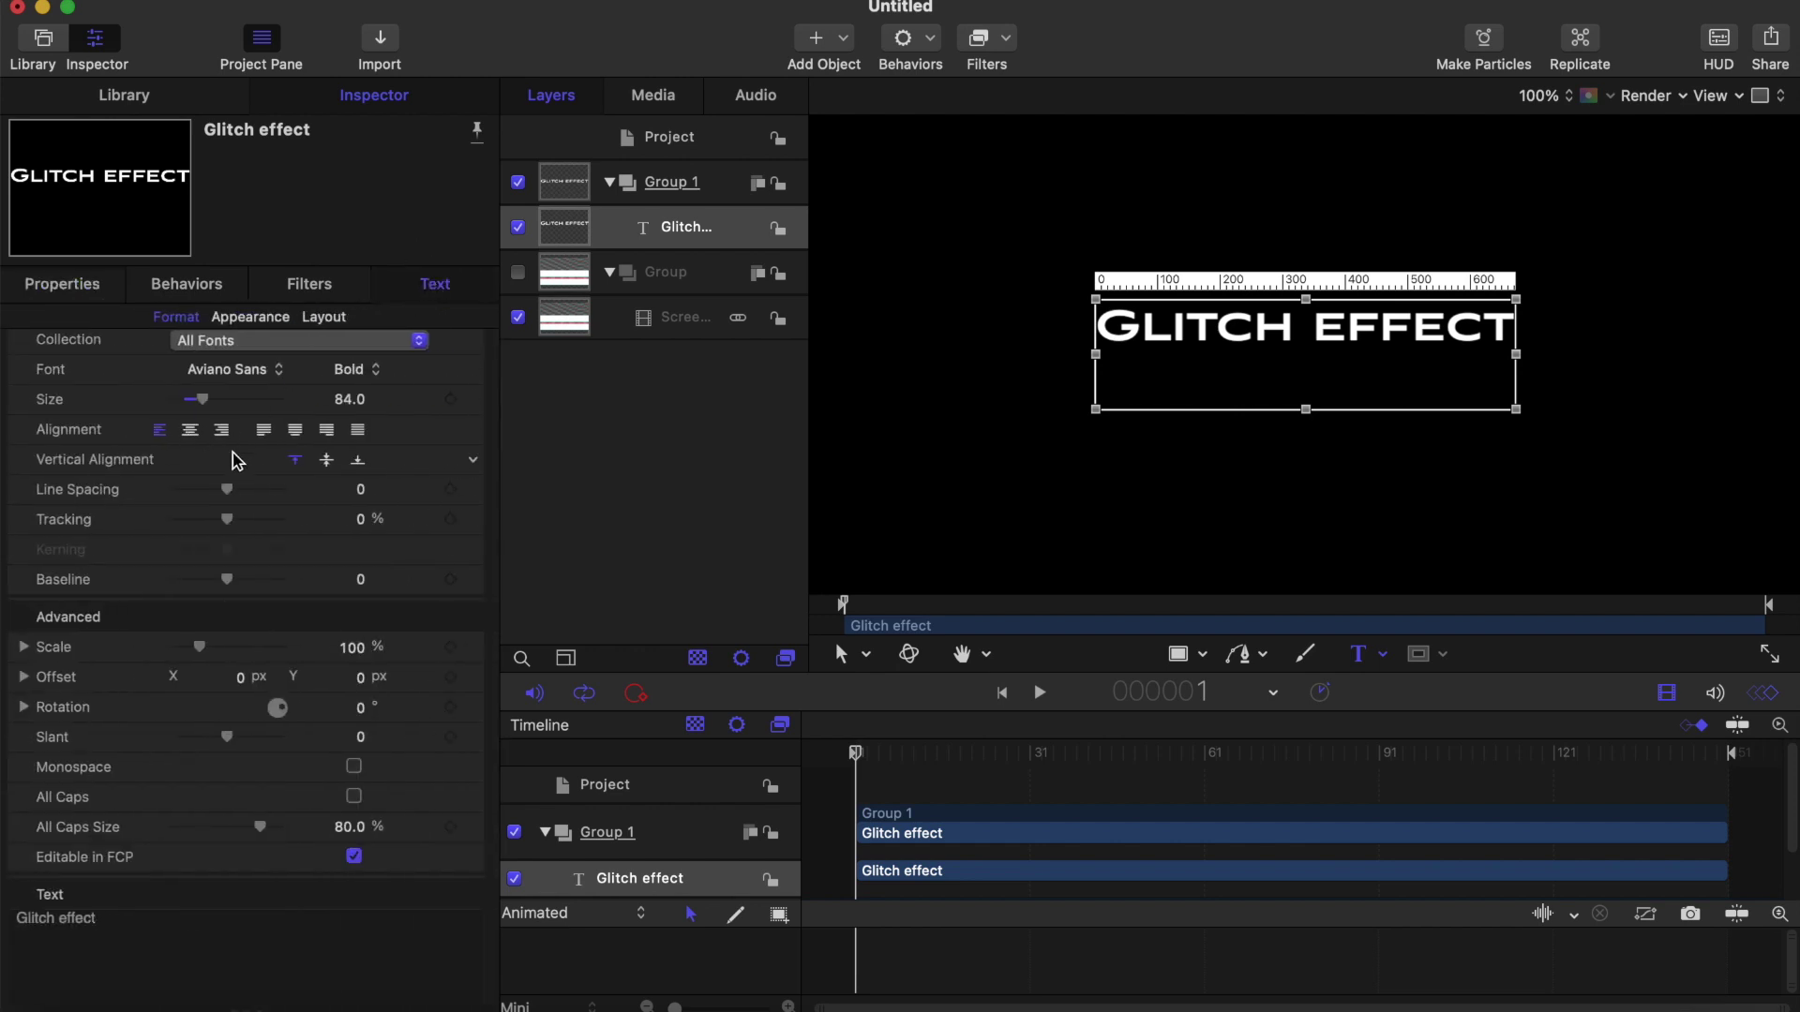
click(192, 431)
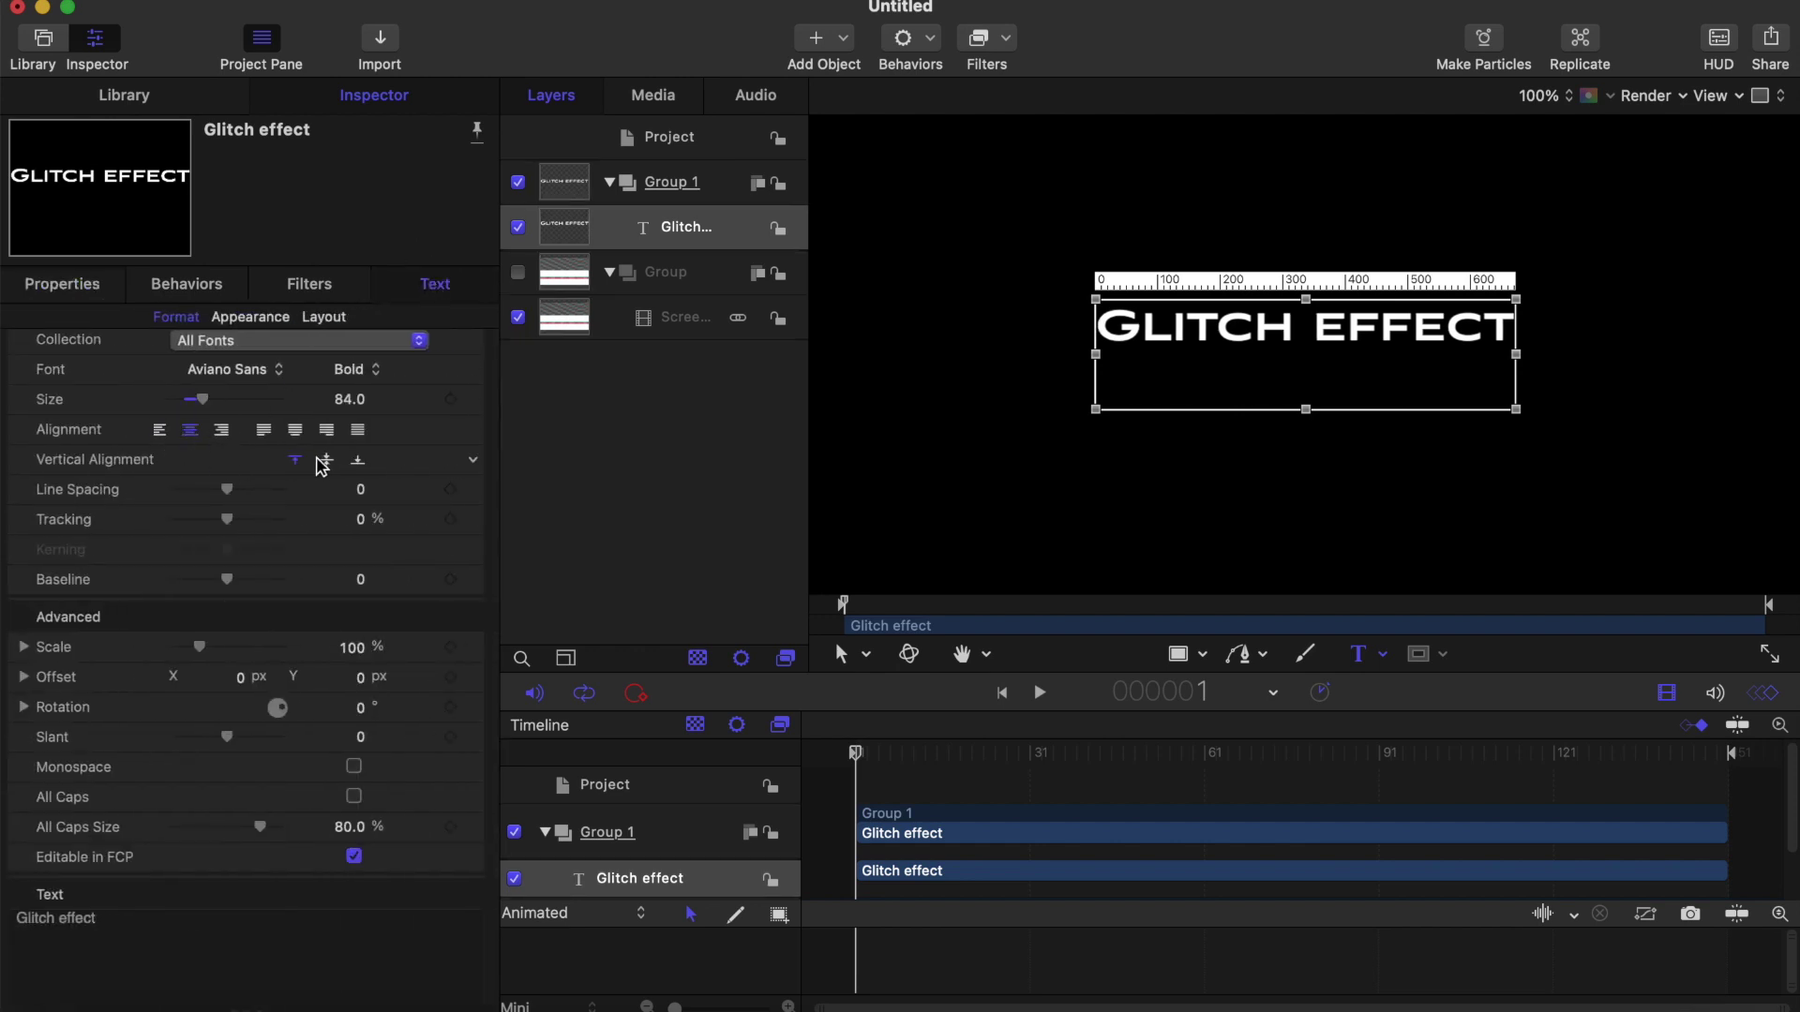
click(327, 462)
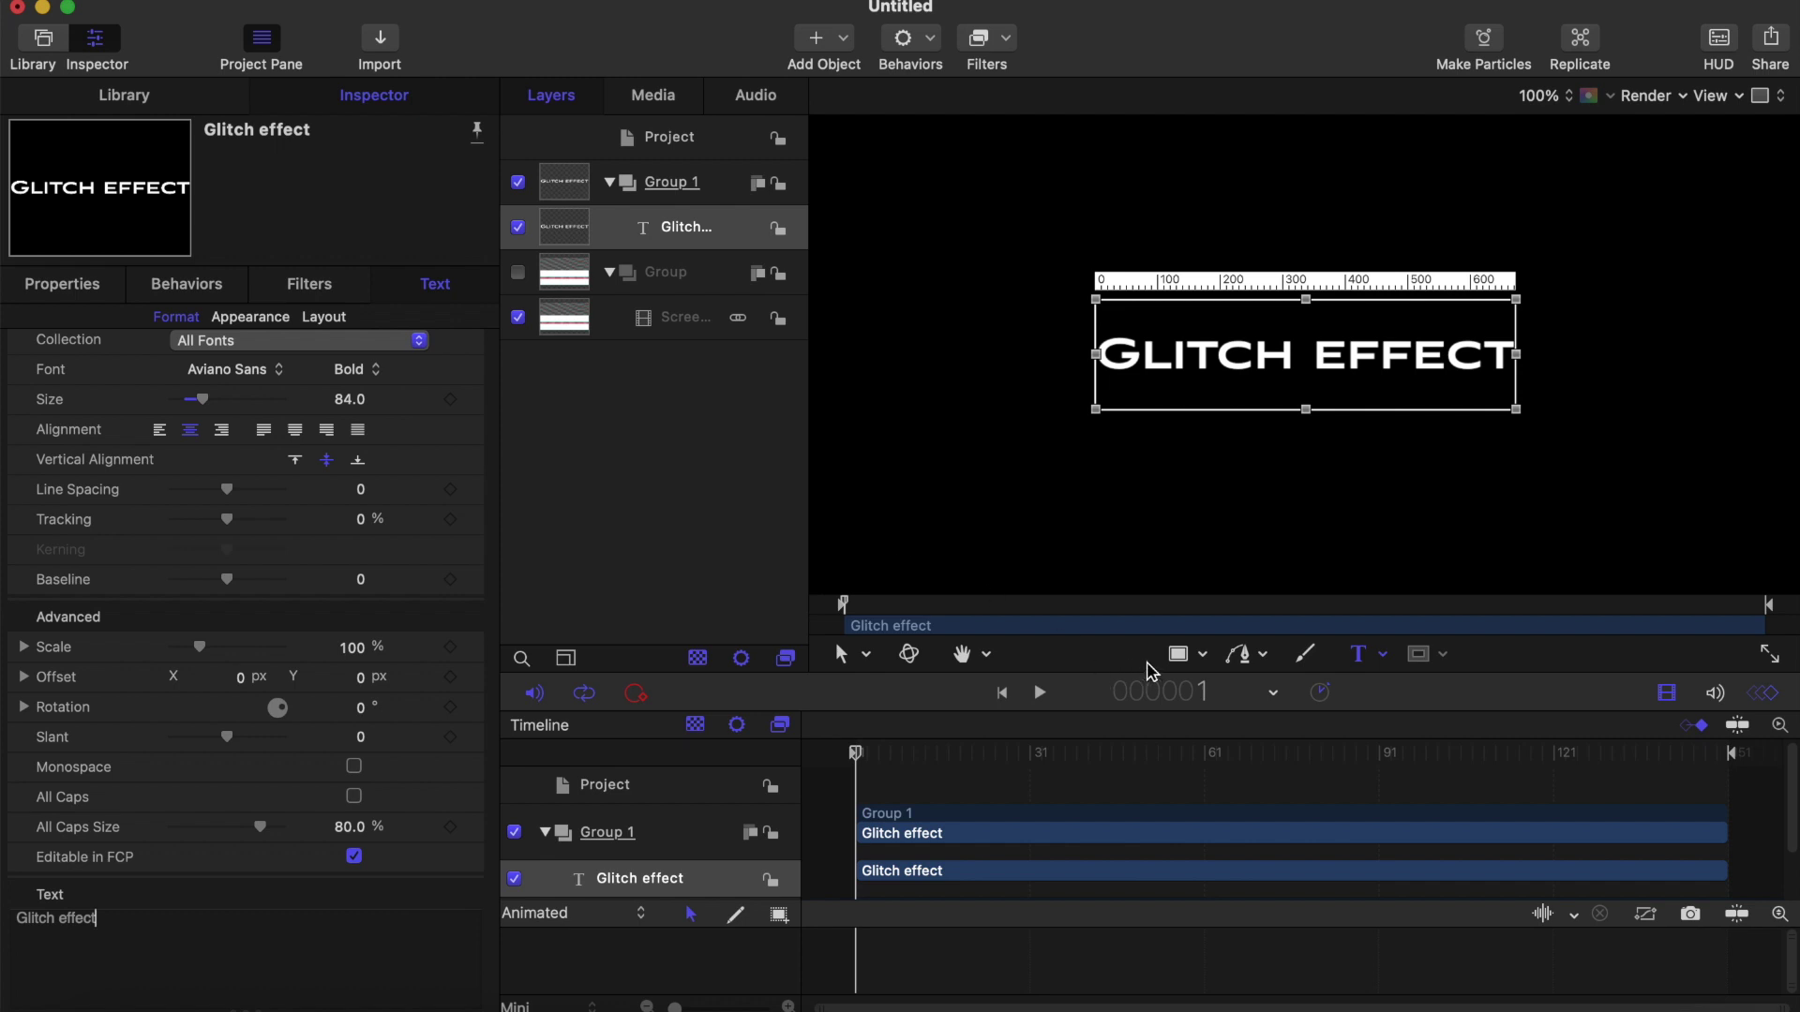
click(1178, 656)
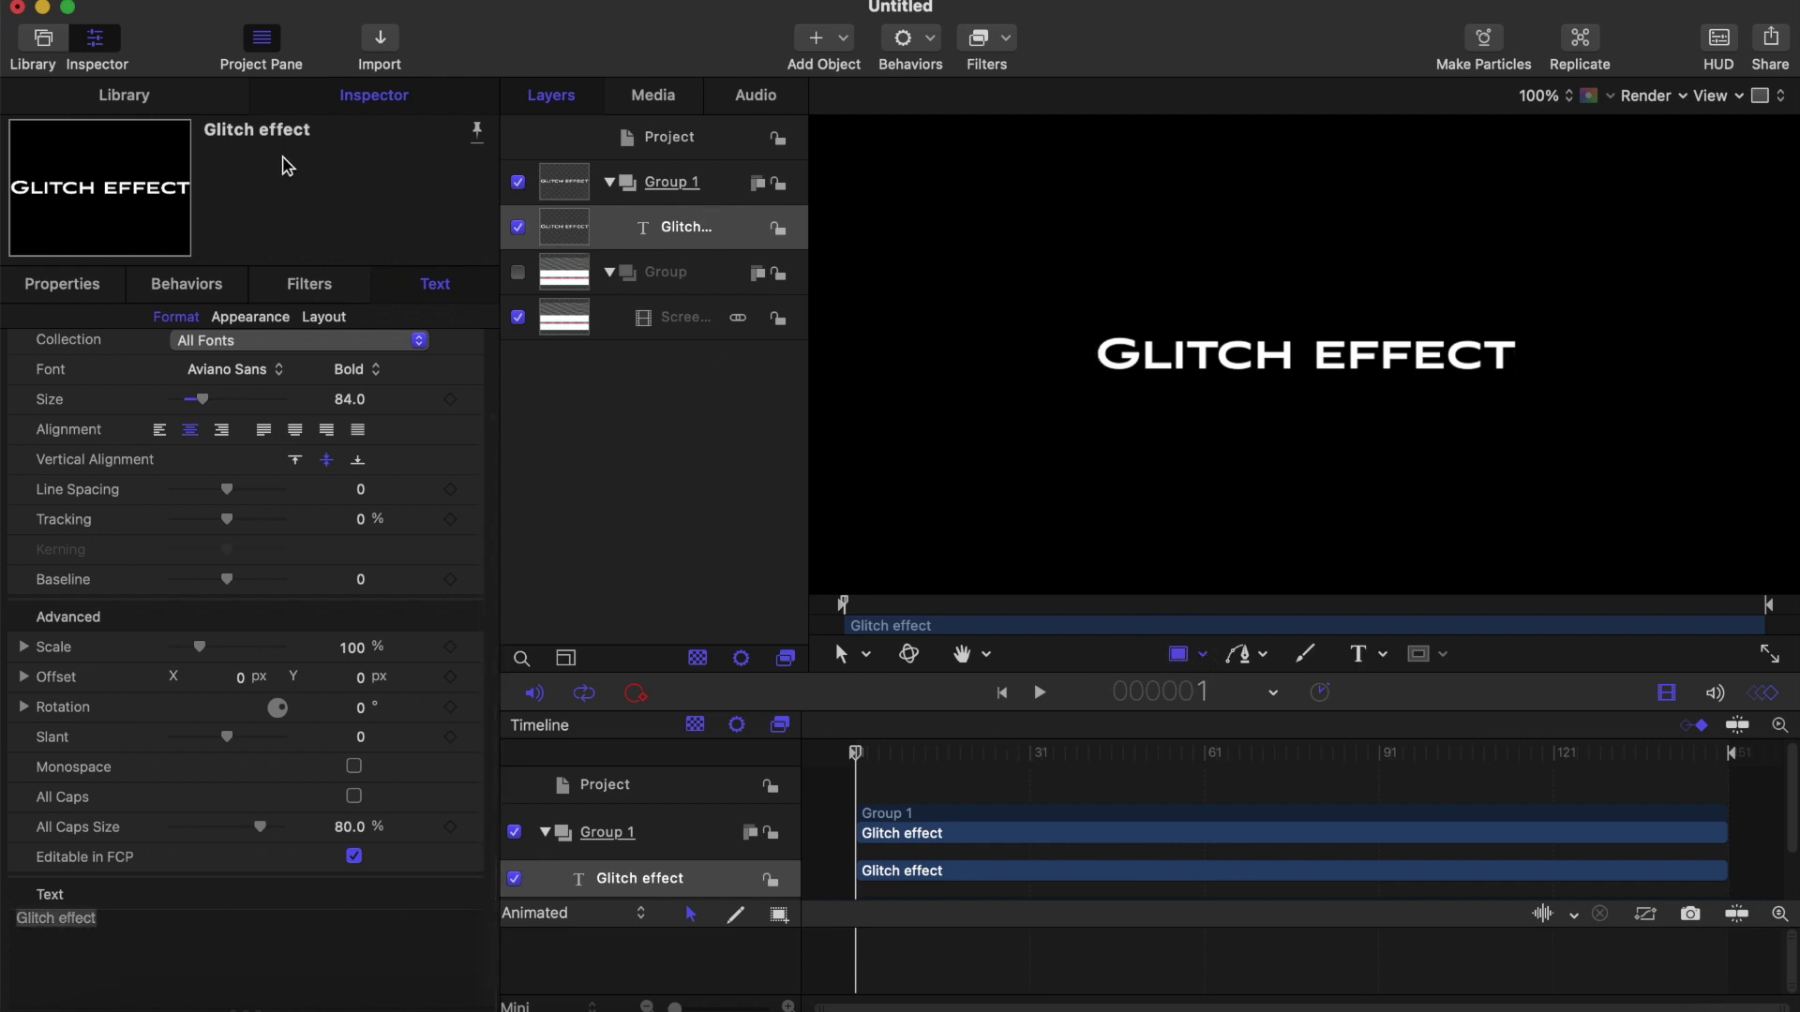
Step: Find the Bump Map filter in the library and apply it to the Glitch effect text layer
click(127, 101)
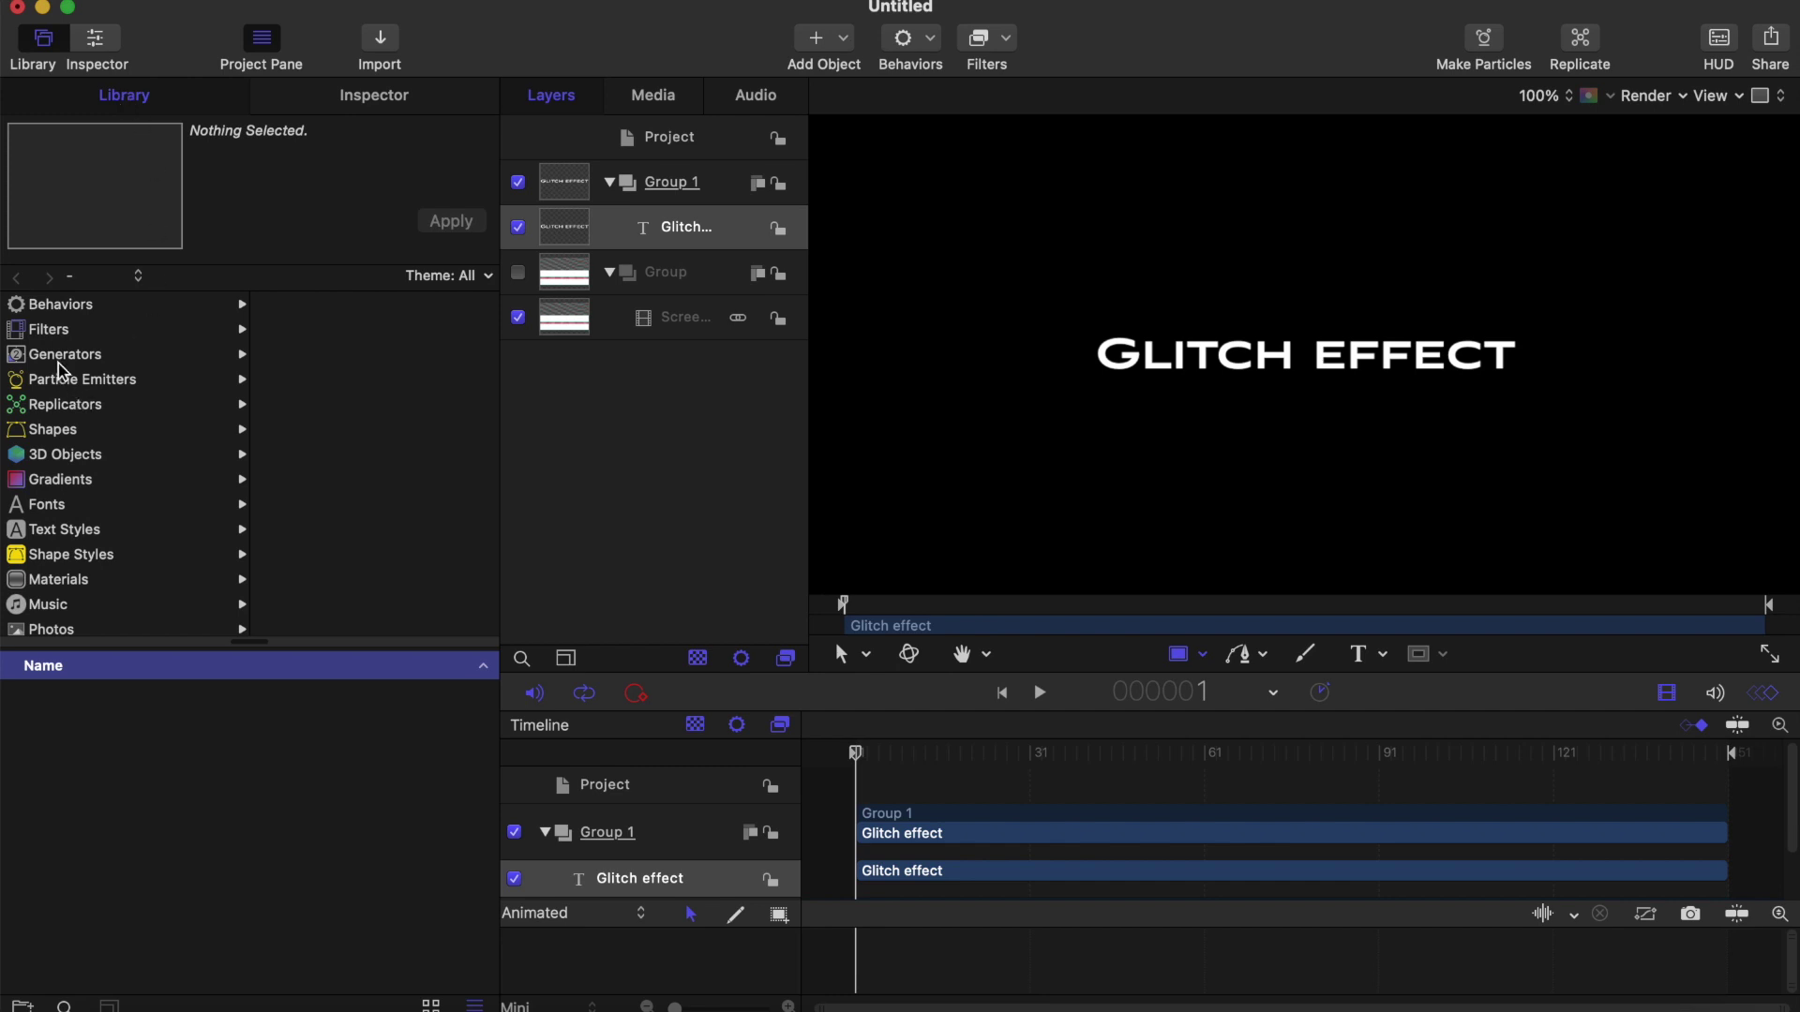
click(50, 329)
scroll(137, 934, down, 5)
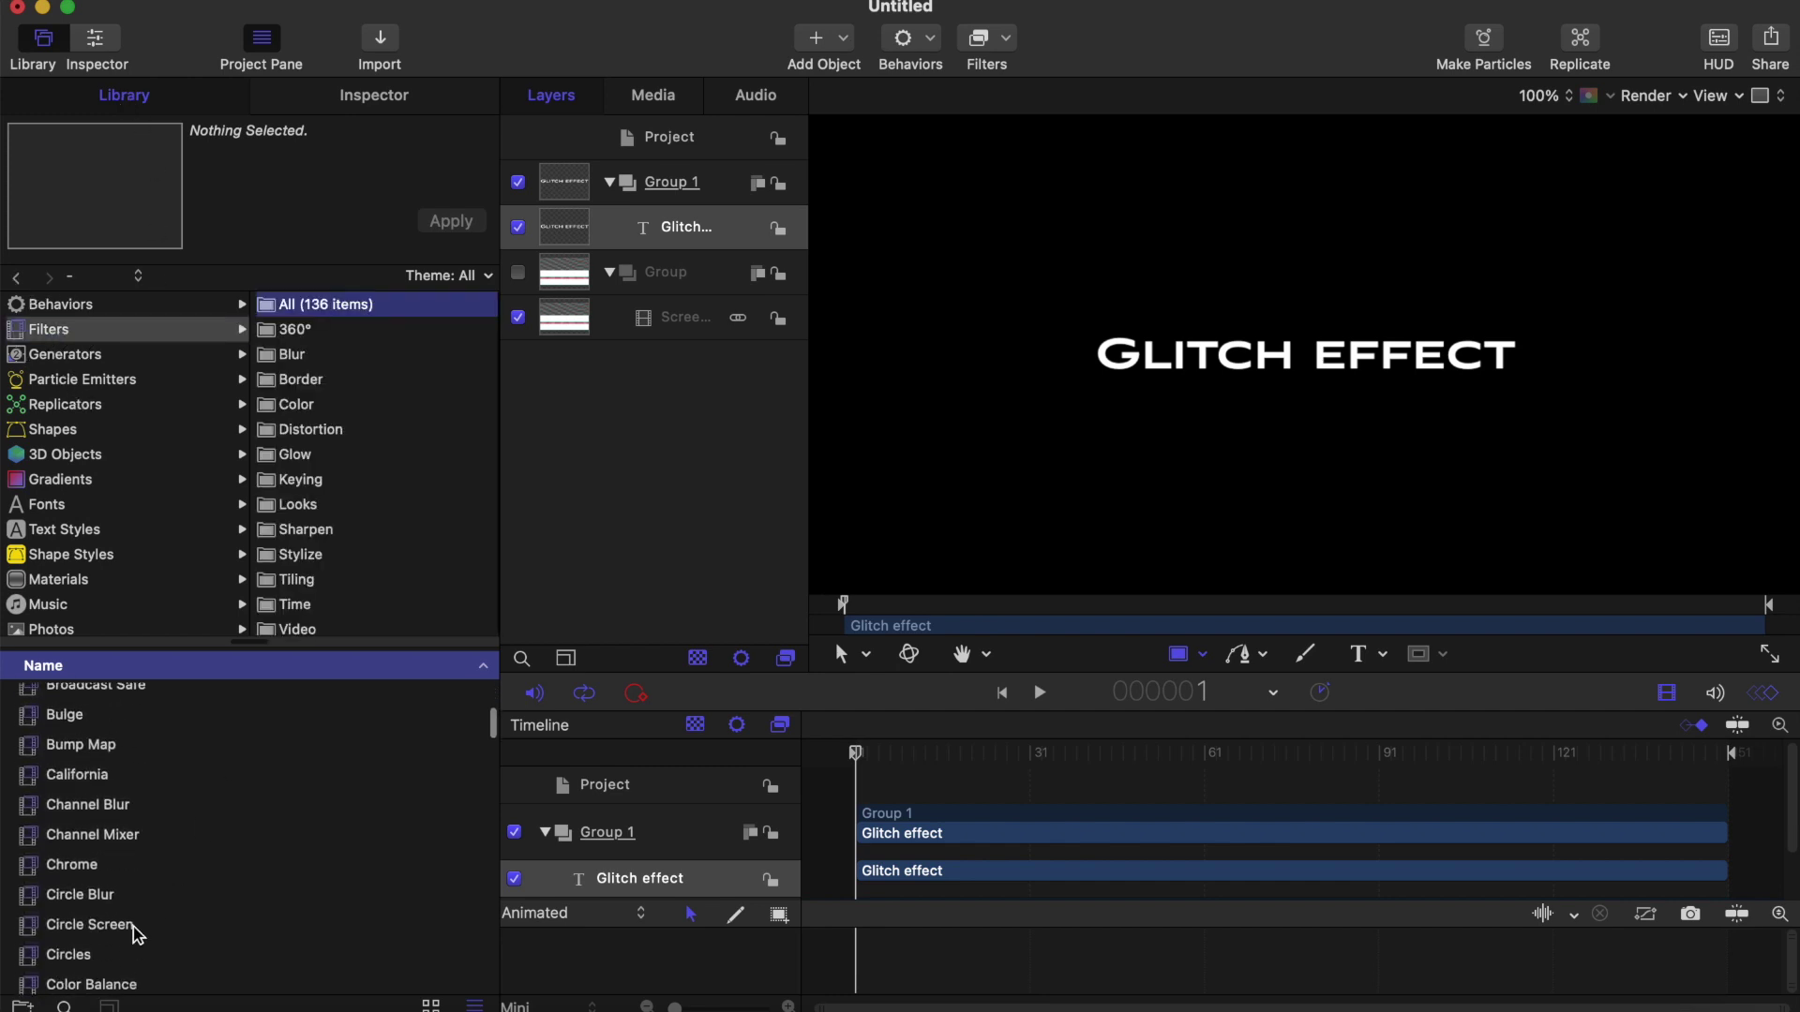
scroll(137, 934, down, 3)
scroll(138, 934, up, 8)
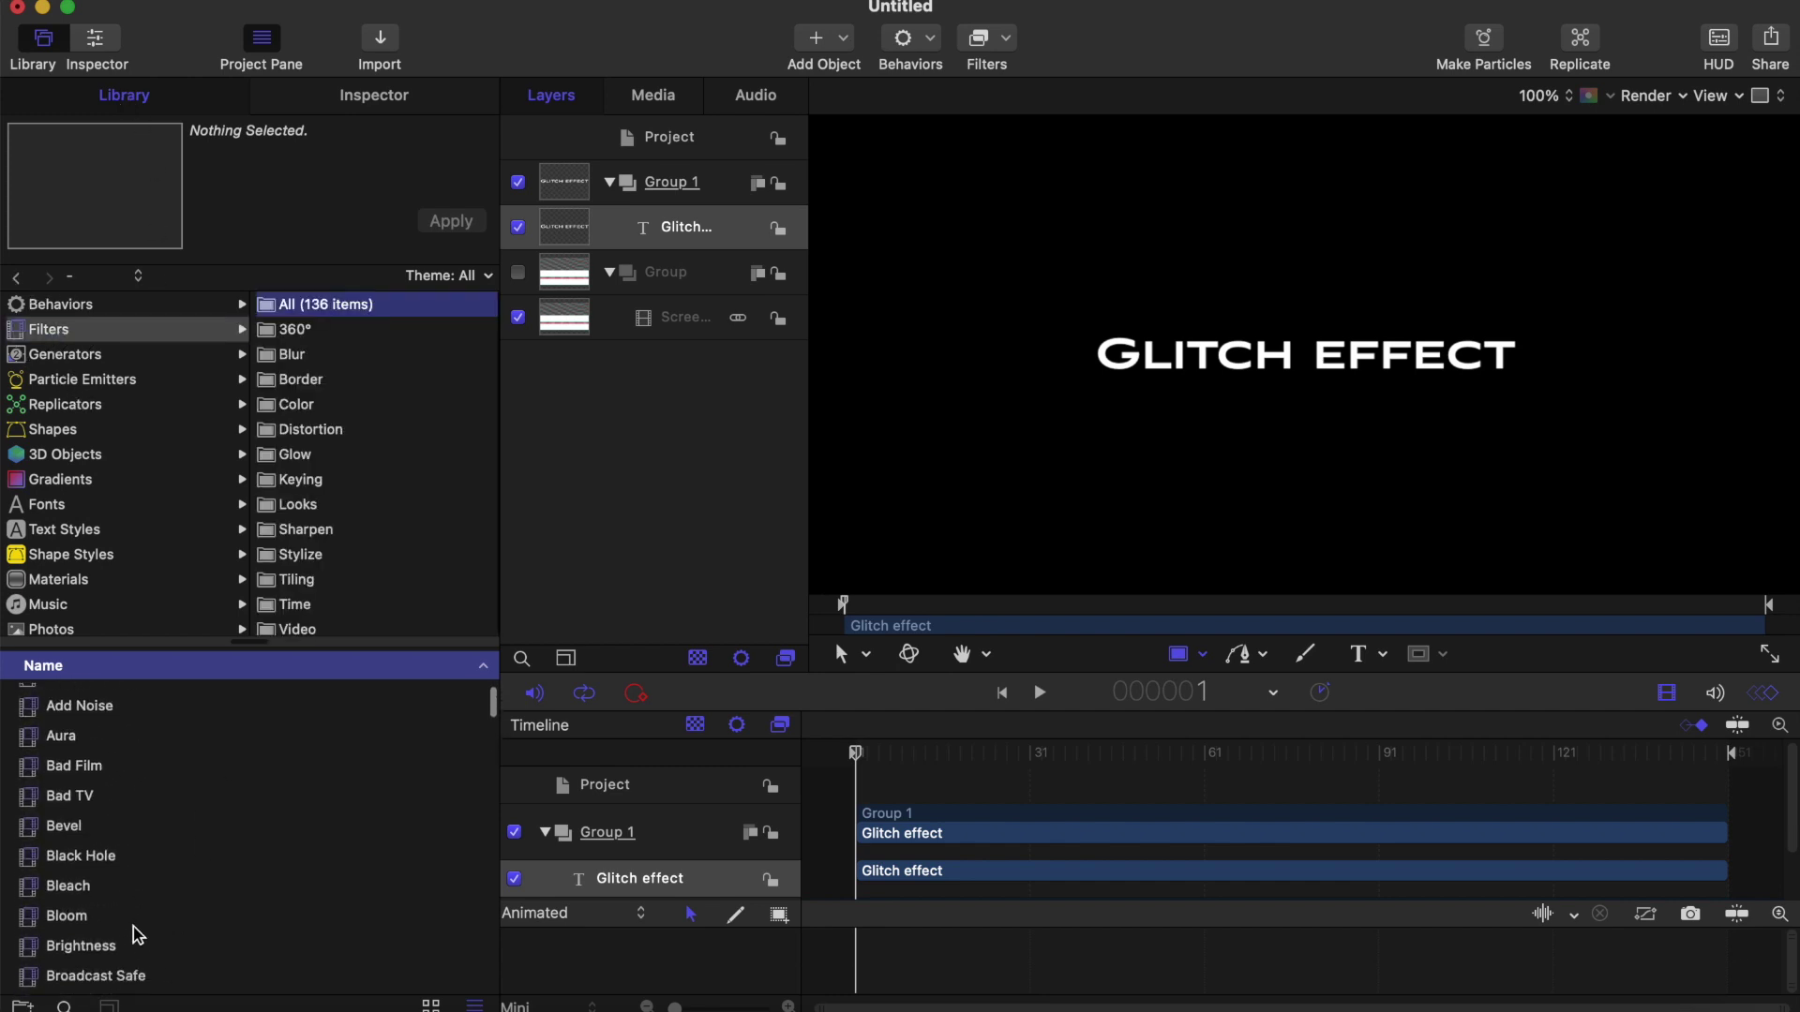
scroll(138, 933, down, 1)
scroll(77, 858, down, 2)
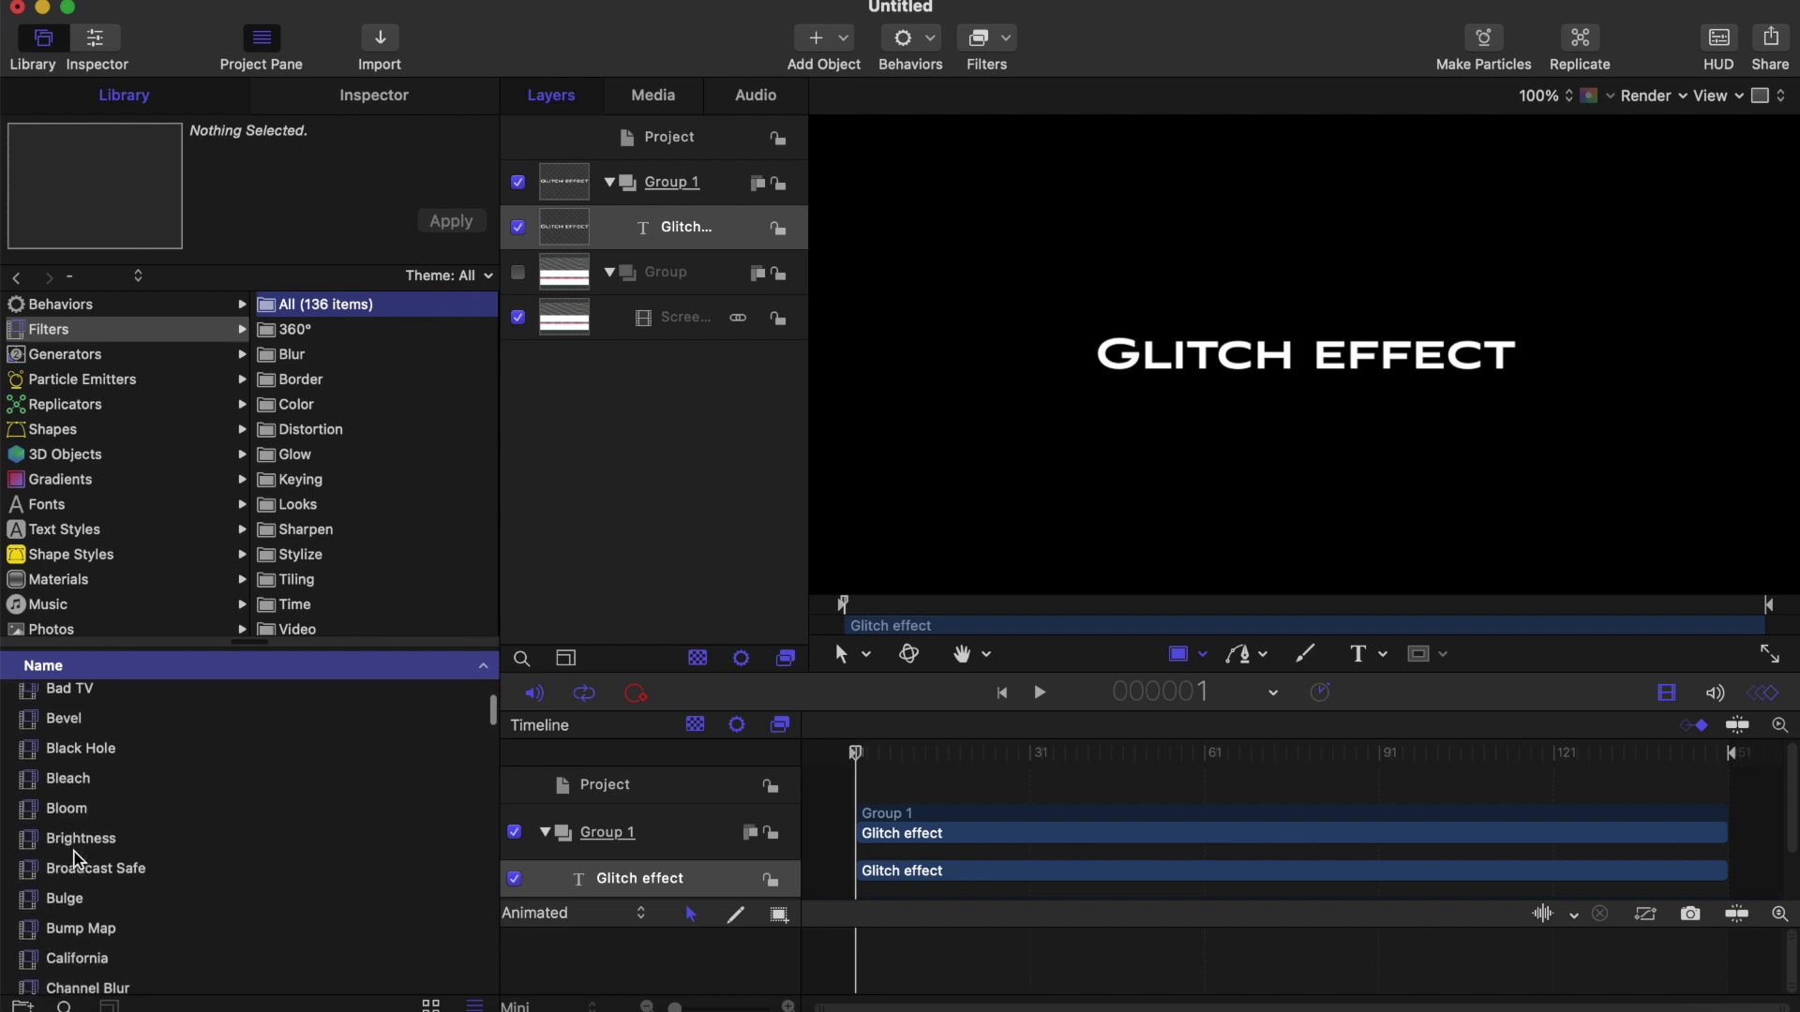
scroll(77, 857, up, 3)
scroll(77, 858, up, 2)
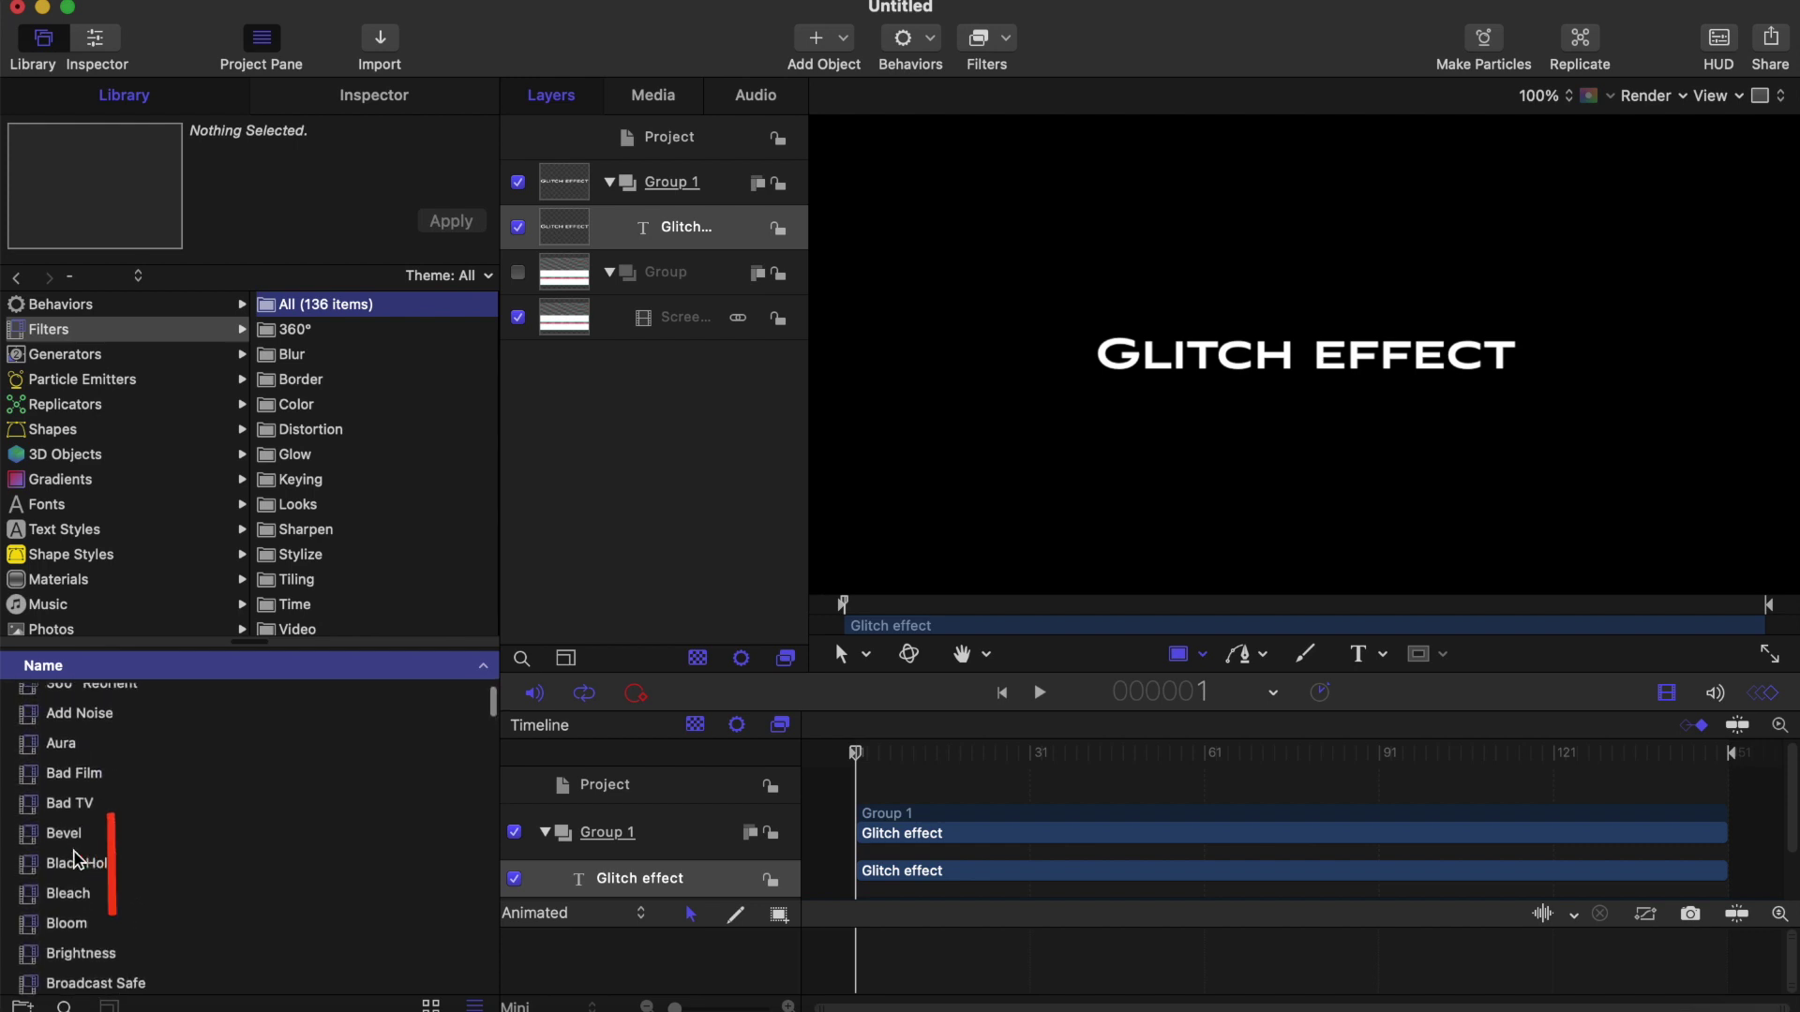
scroll(76, 858, down, 3)
scroll(77, 858, down, 4)
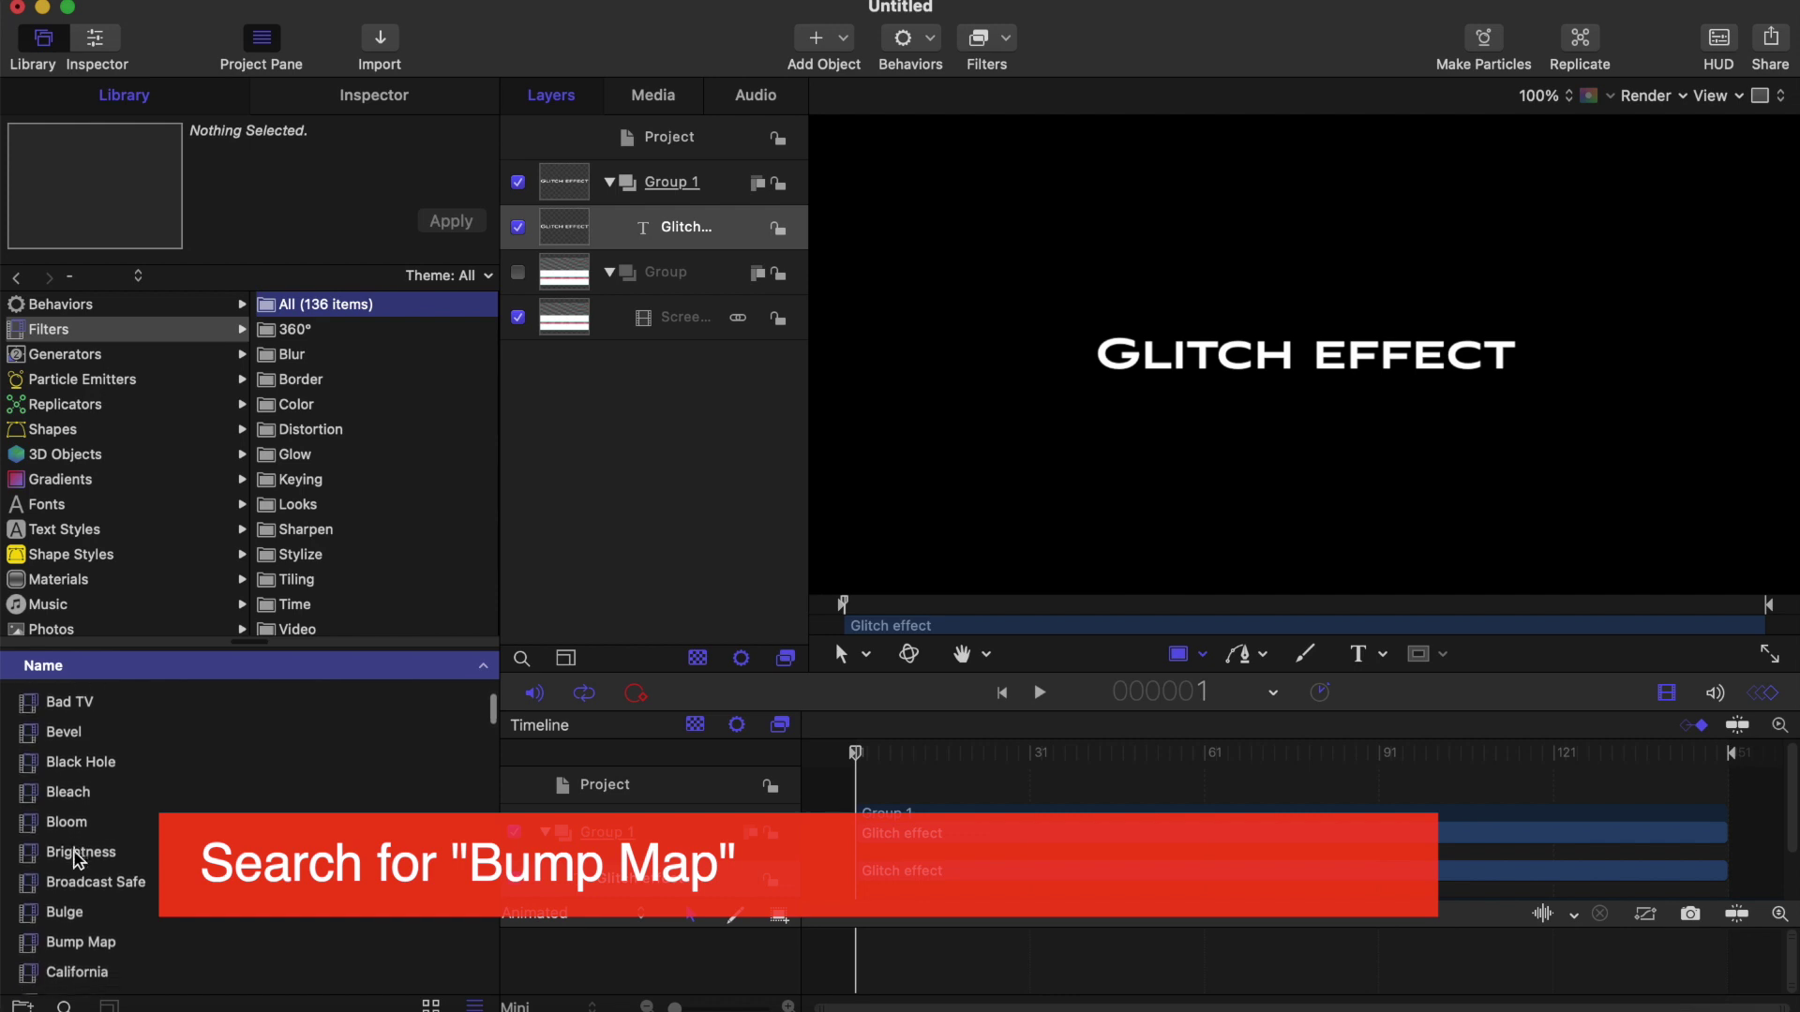
scroll(75, 858, down, 1)
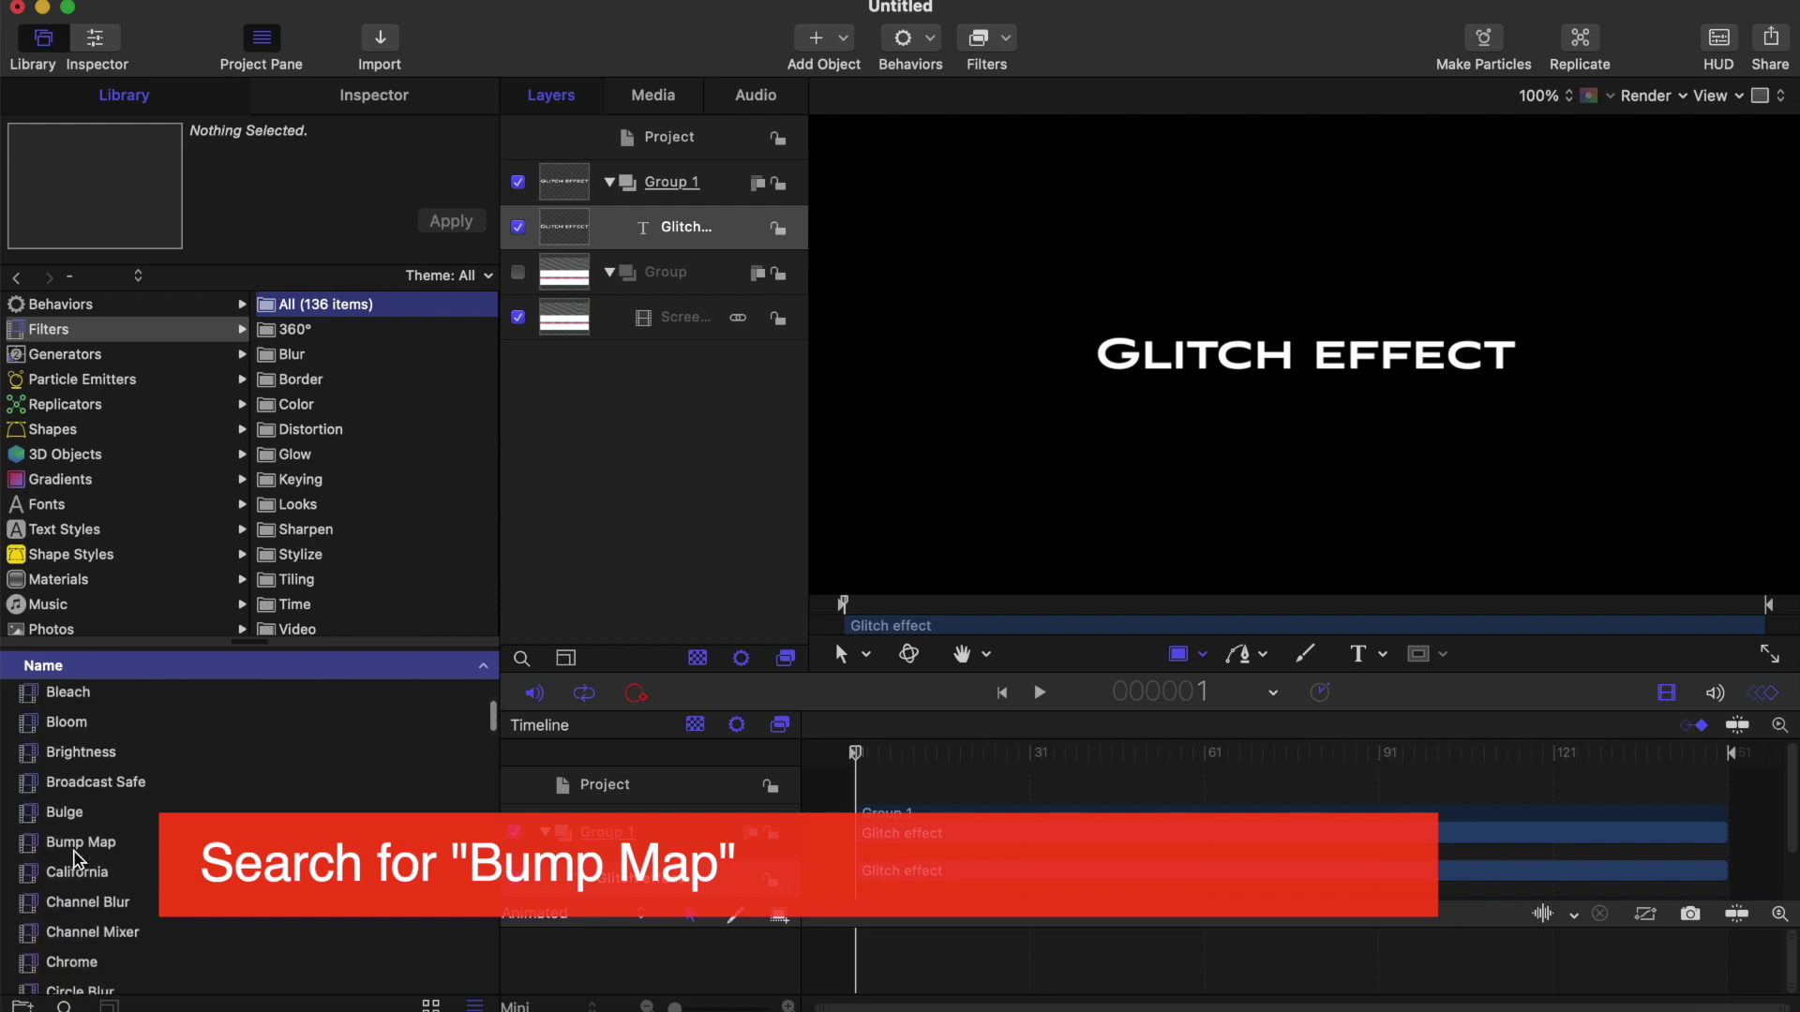
click(78, 843)
drag(79, 844, 684, 229)
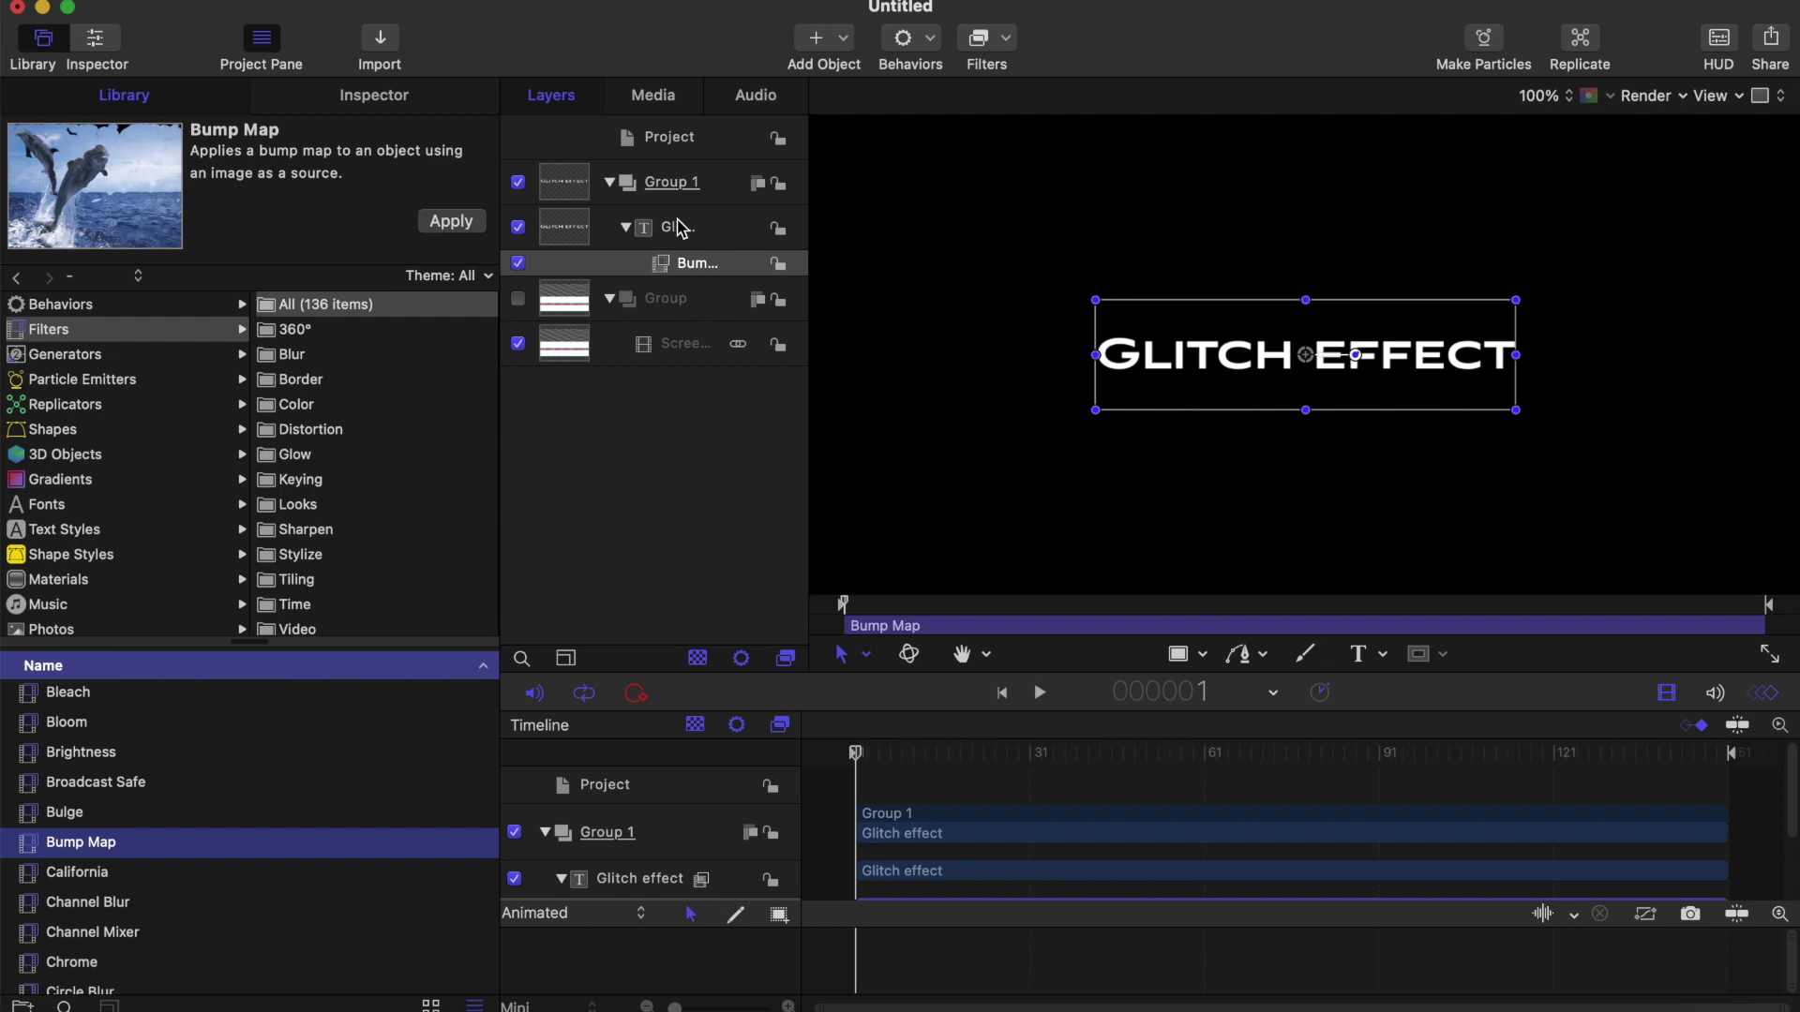
Step: Assign the Screen Glitch footage as the Bump Map's map image and play back the text animation
click(410, 97)
drag(676, 344, 343, 377)
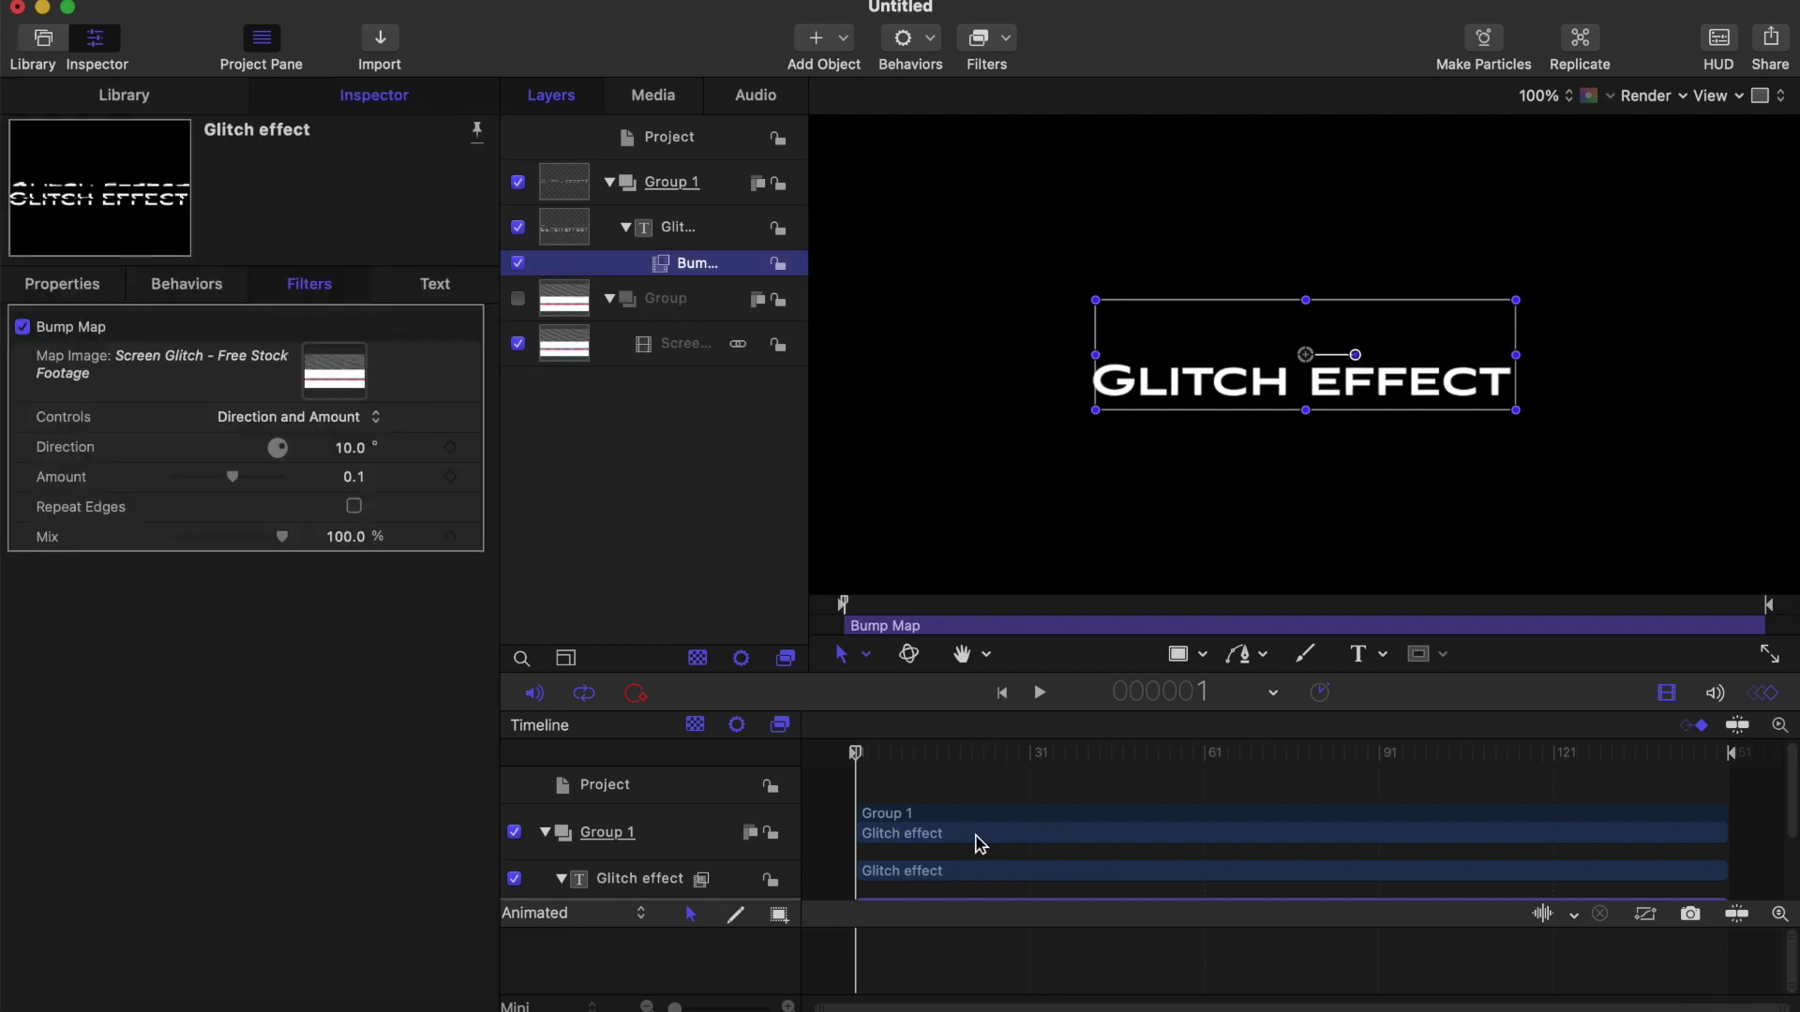
click(853, 750)
key(space)
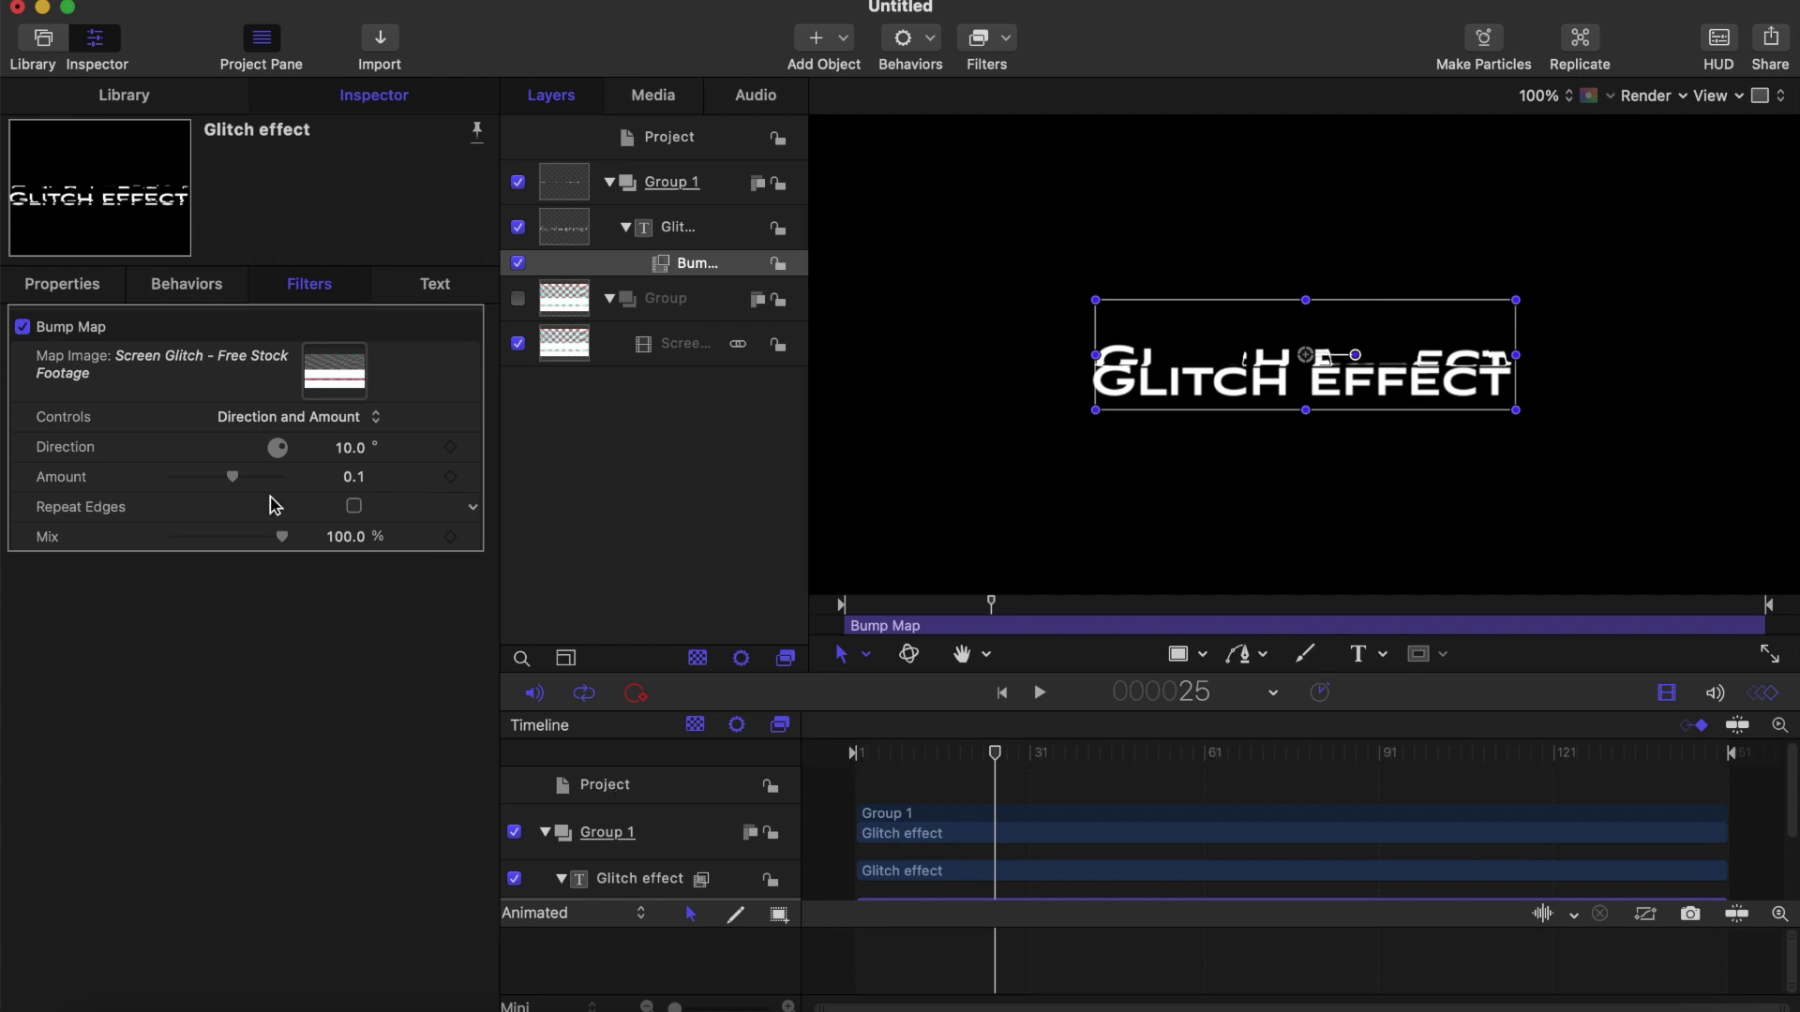
Step: Set the Bump Map amount to 0.14 and switch its controls to Horizontal and Vertical Scale
drag(242, 487, 240, 484)
click(301, 415)
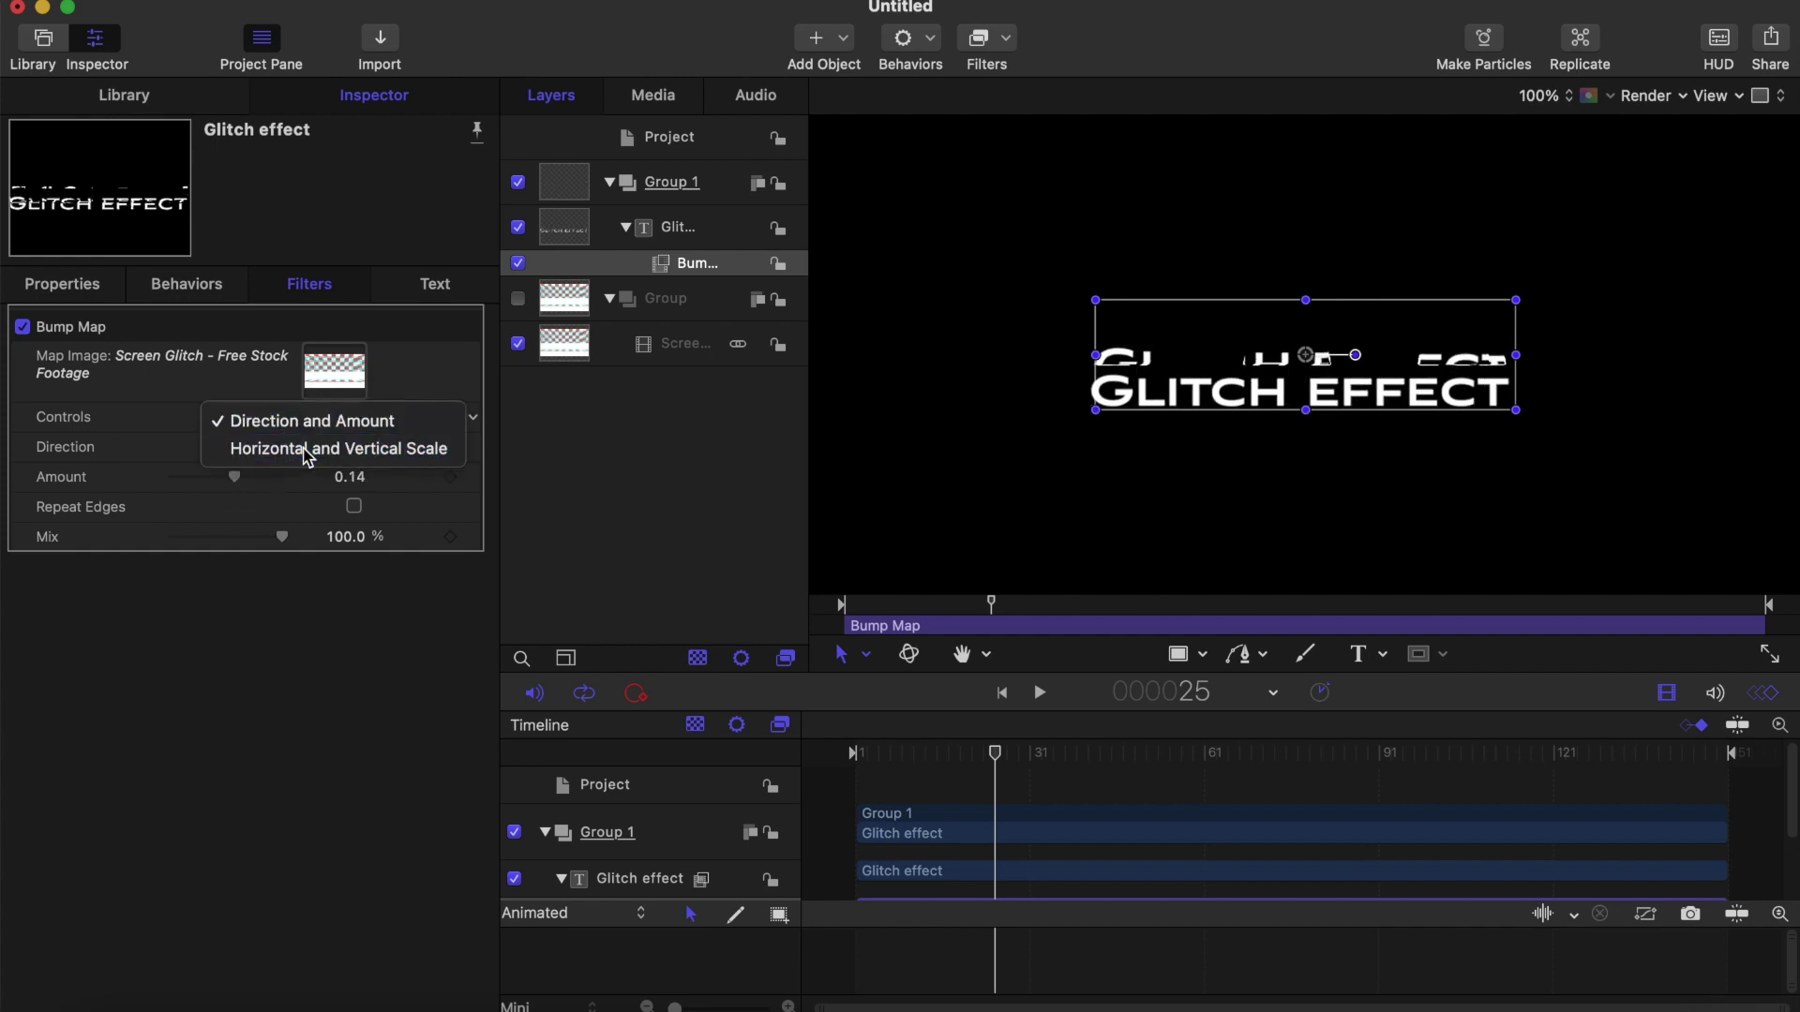
click(282, 448)
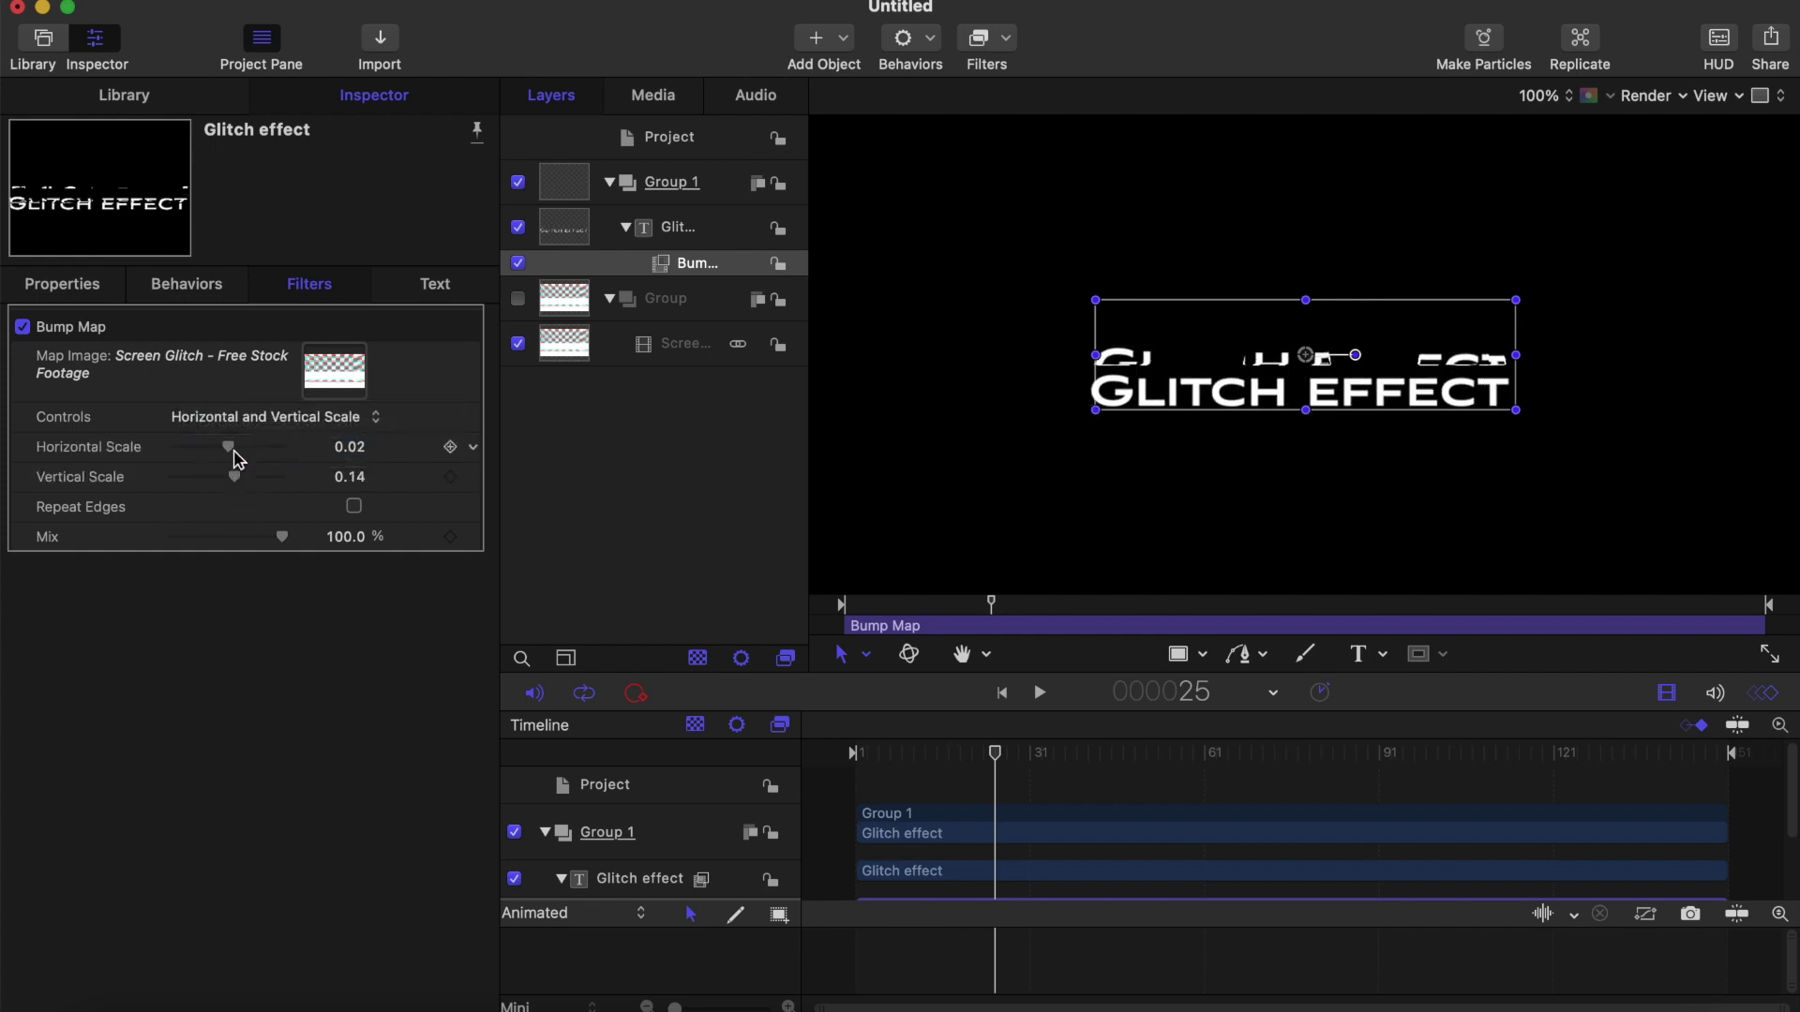
Step: Set the Bump Map's Horizontal Scale to 0.28 and Vertical Scale to 0.06, and play back the Glitch effect text from the start
drag(235, 457, 233, 480)
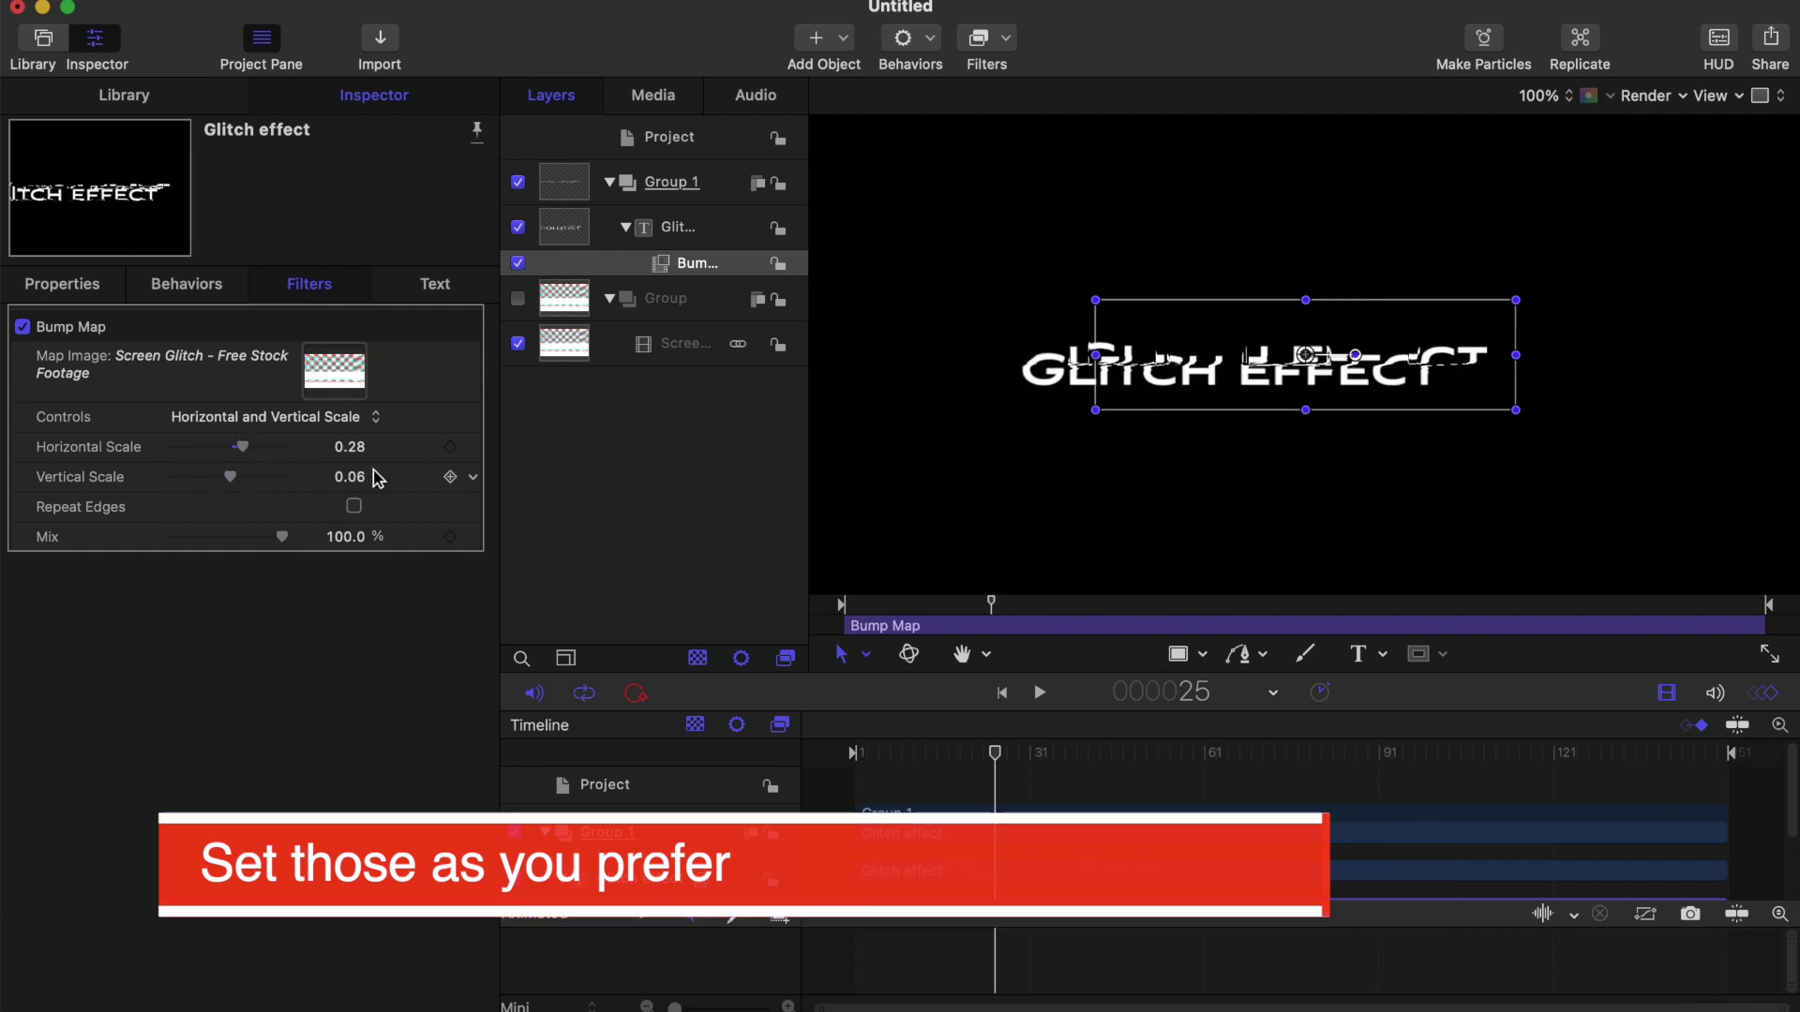
drag(353, 475, 348, 474)
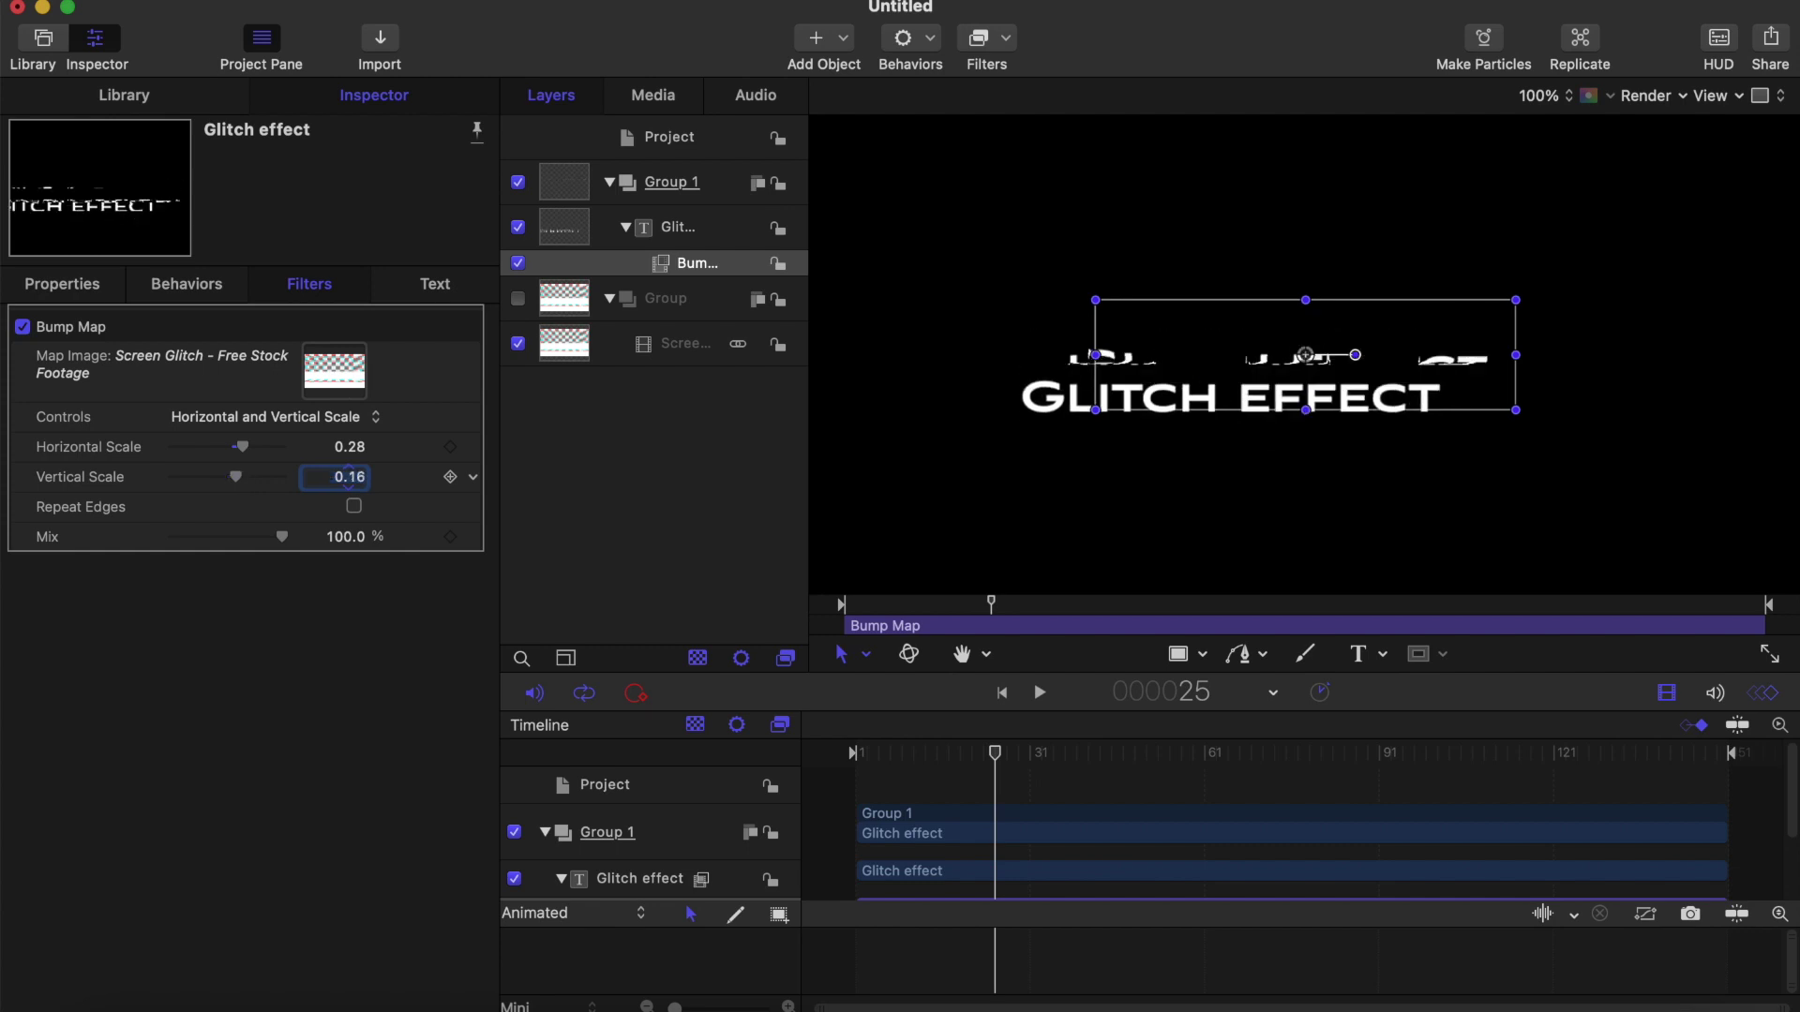
drag(348, 474, 348, 473)
click(1178, 654)
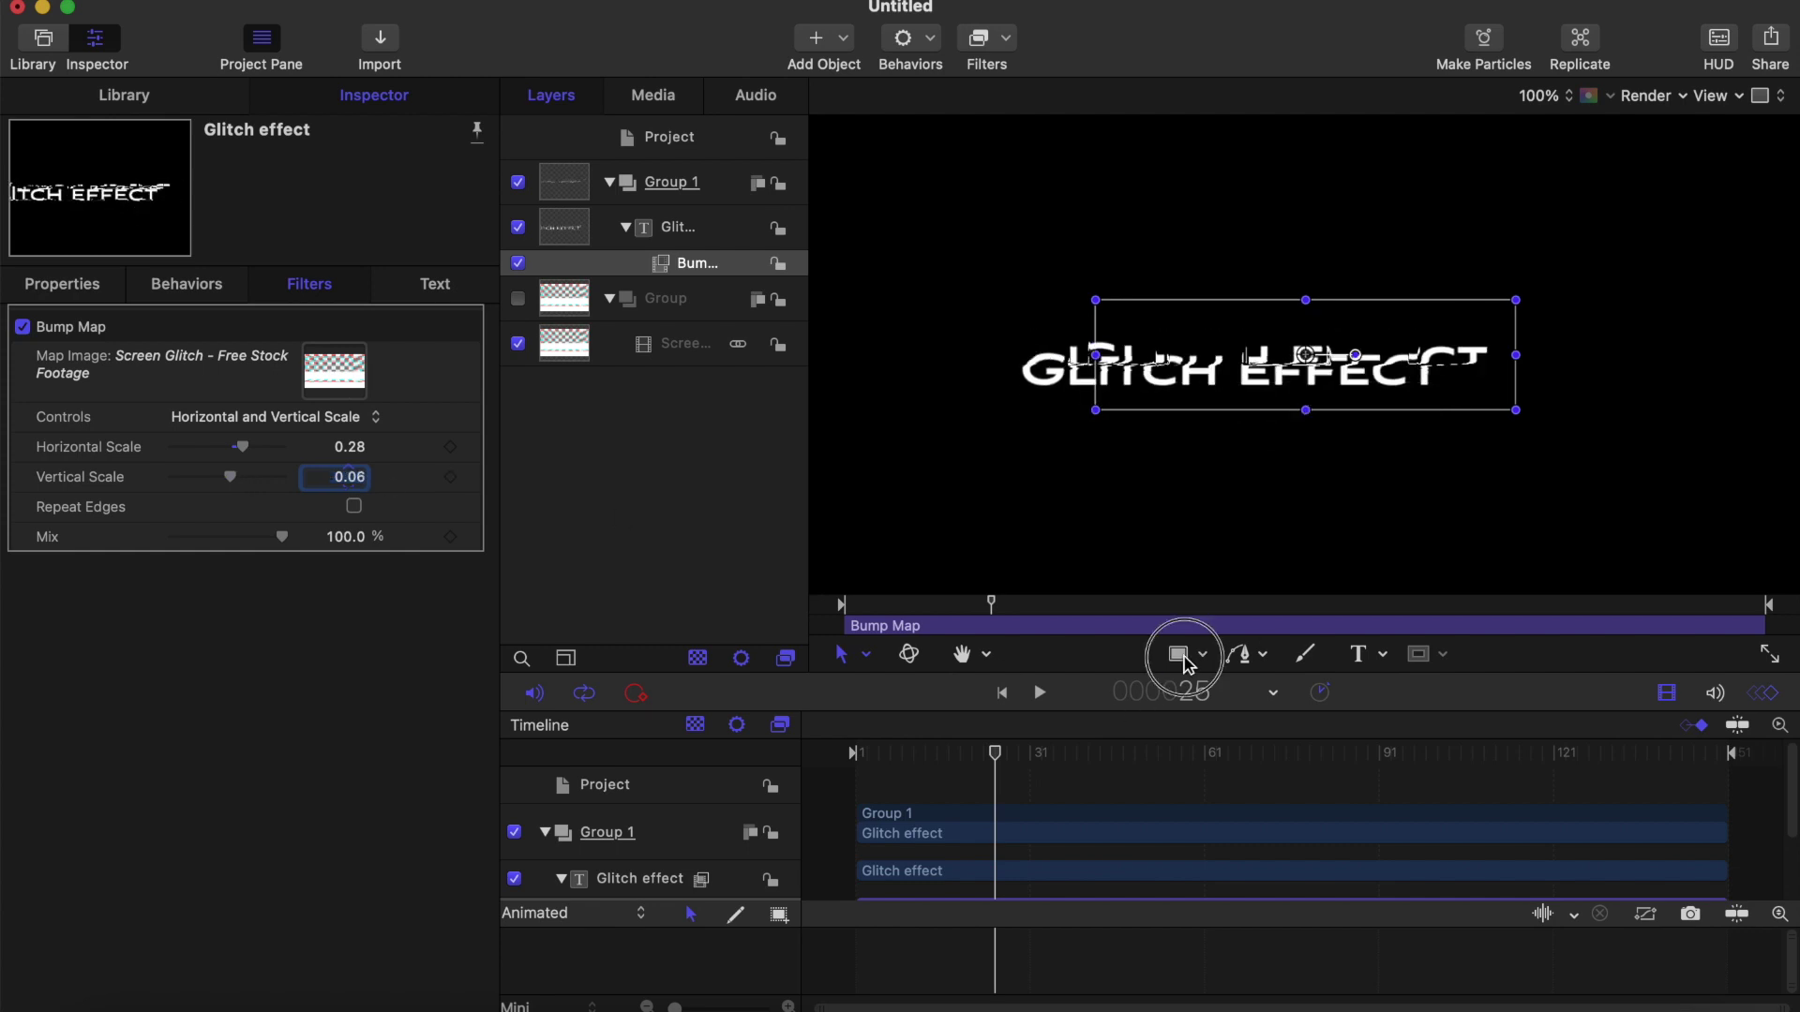
click(677, 228)
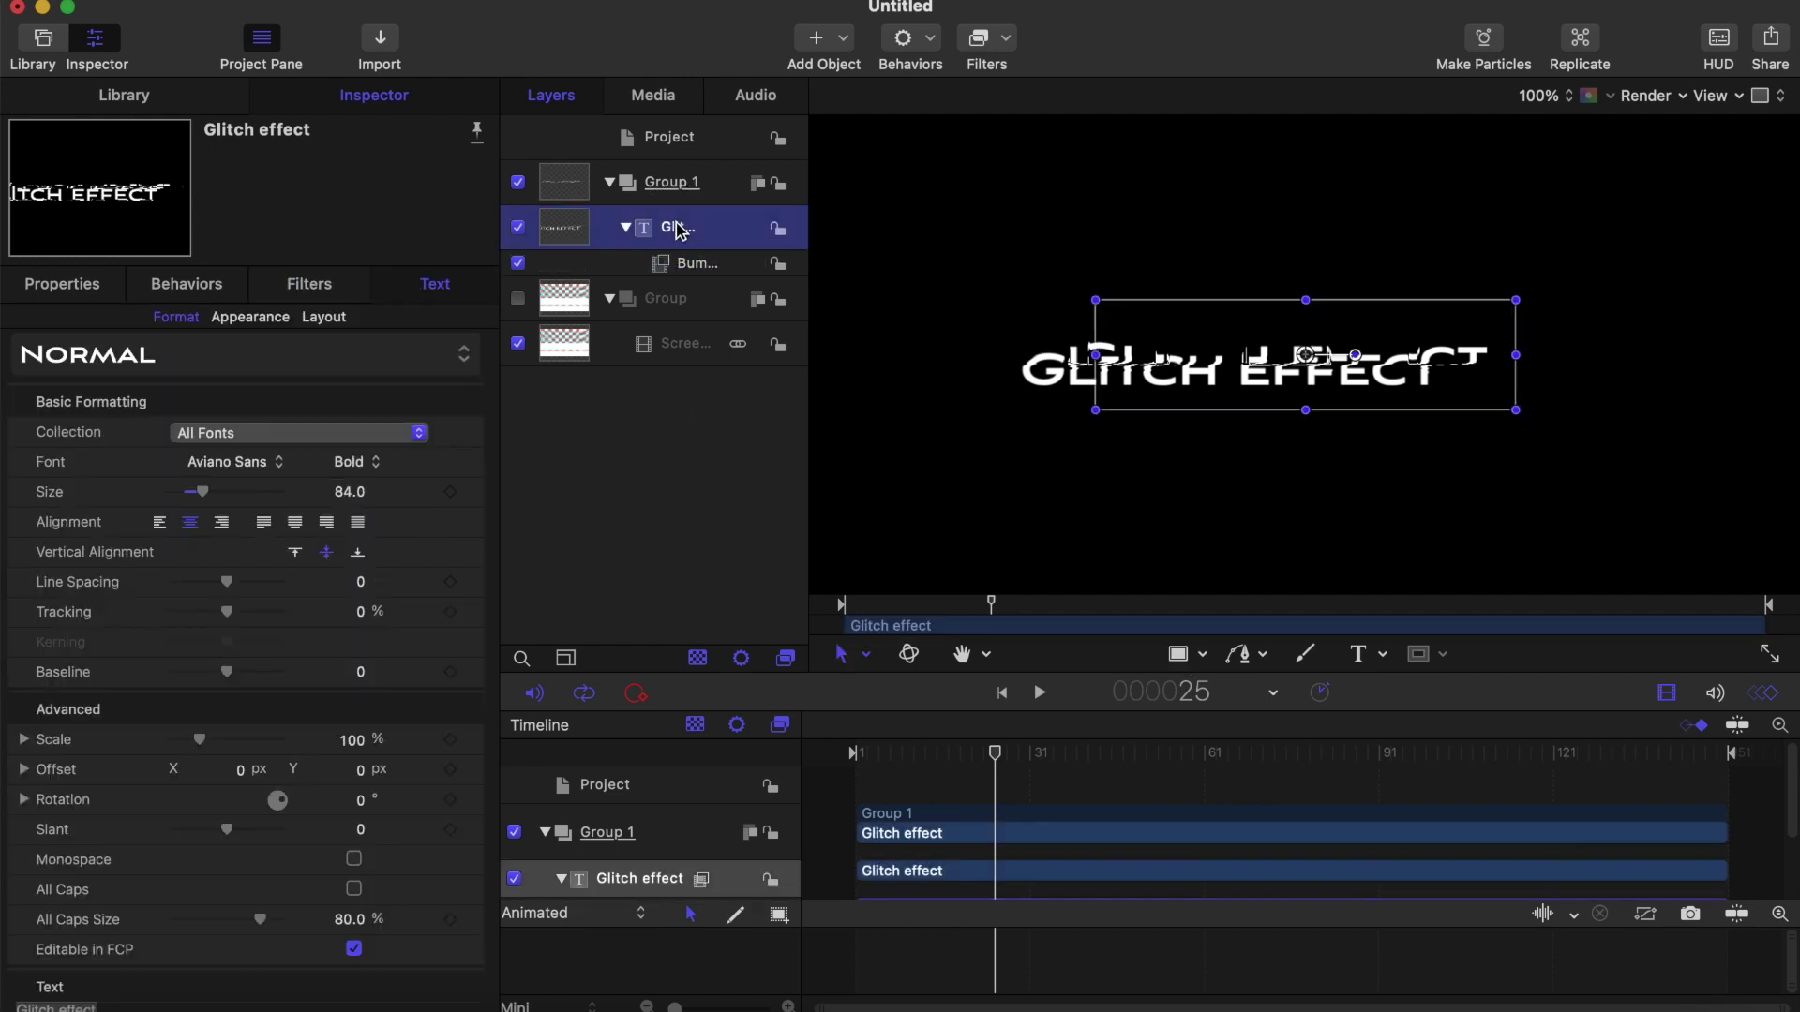
drag(993, 755, 816, 751)
key(space)
key(space)
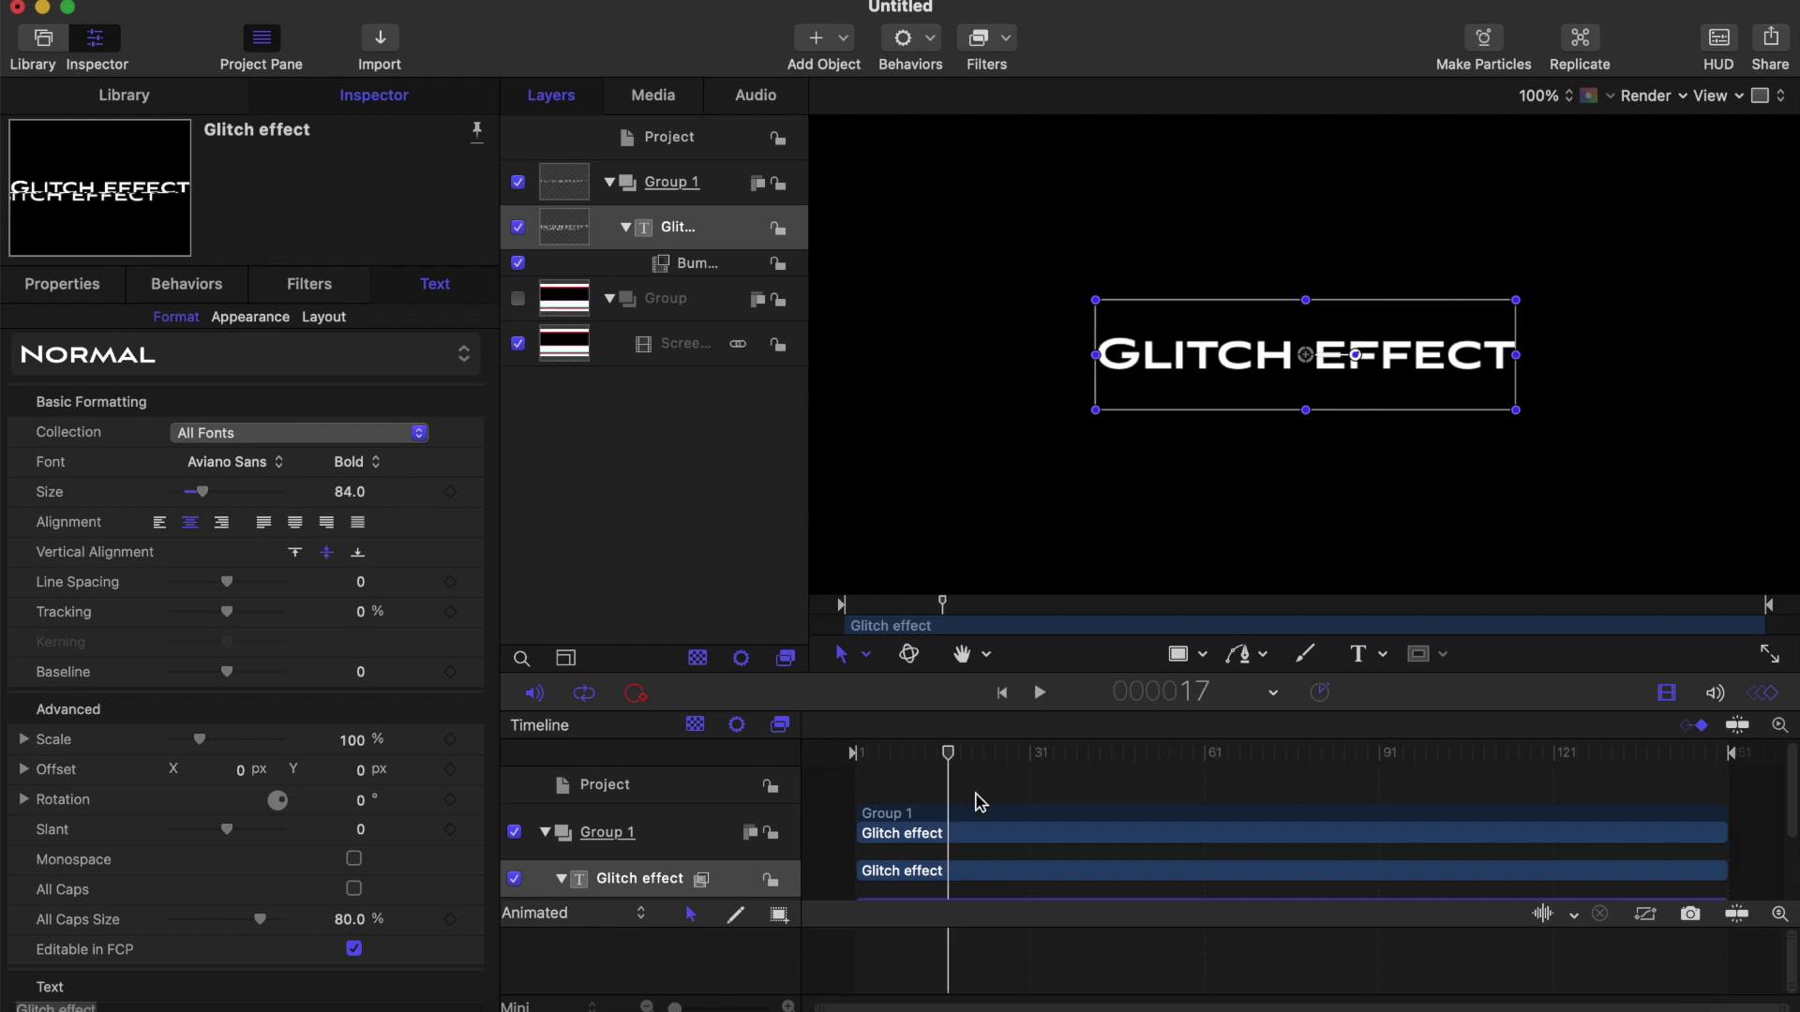
Step: Trim the Bump Map filter in the timeline by setting its out point at frame 10
scroll(952, 759, down, 2)
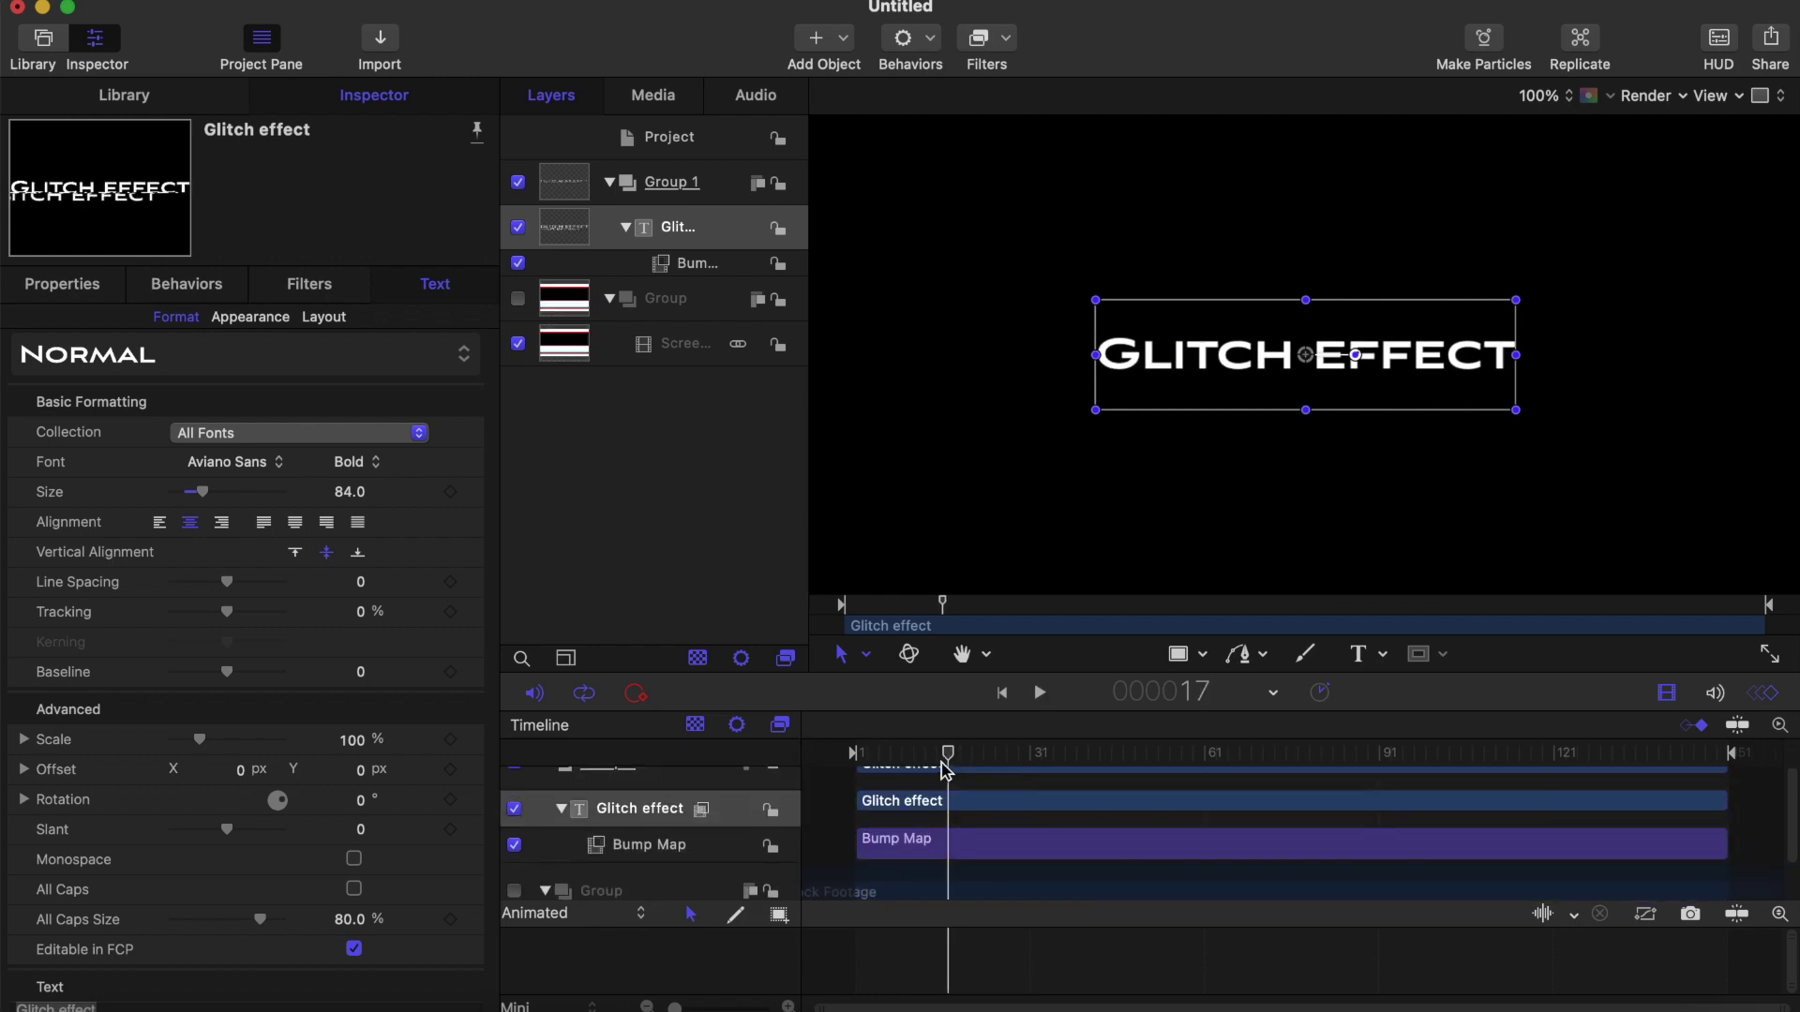
drag(944, 769, 836, 753)
key(space)
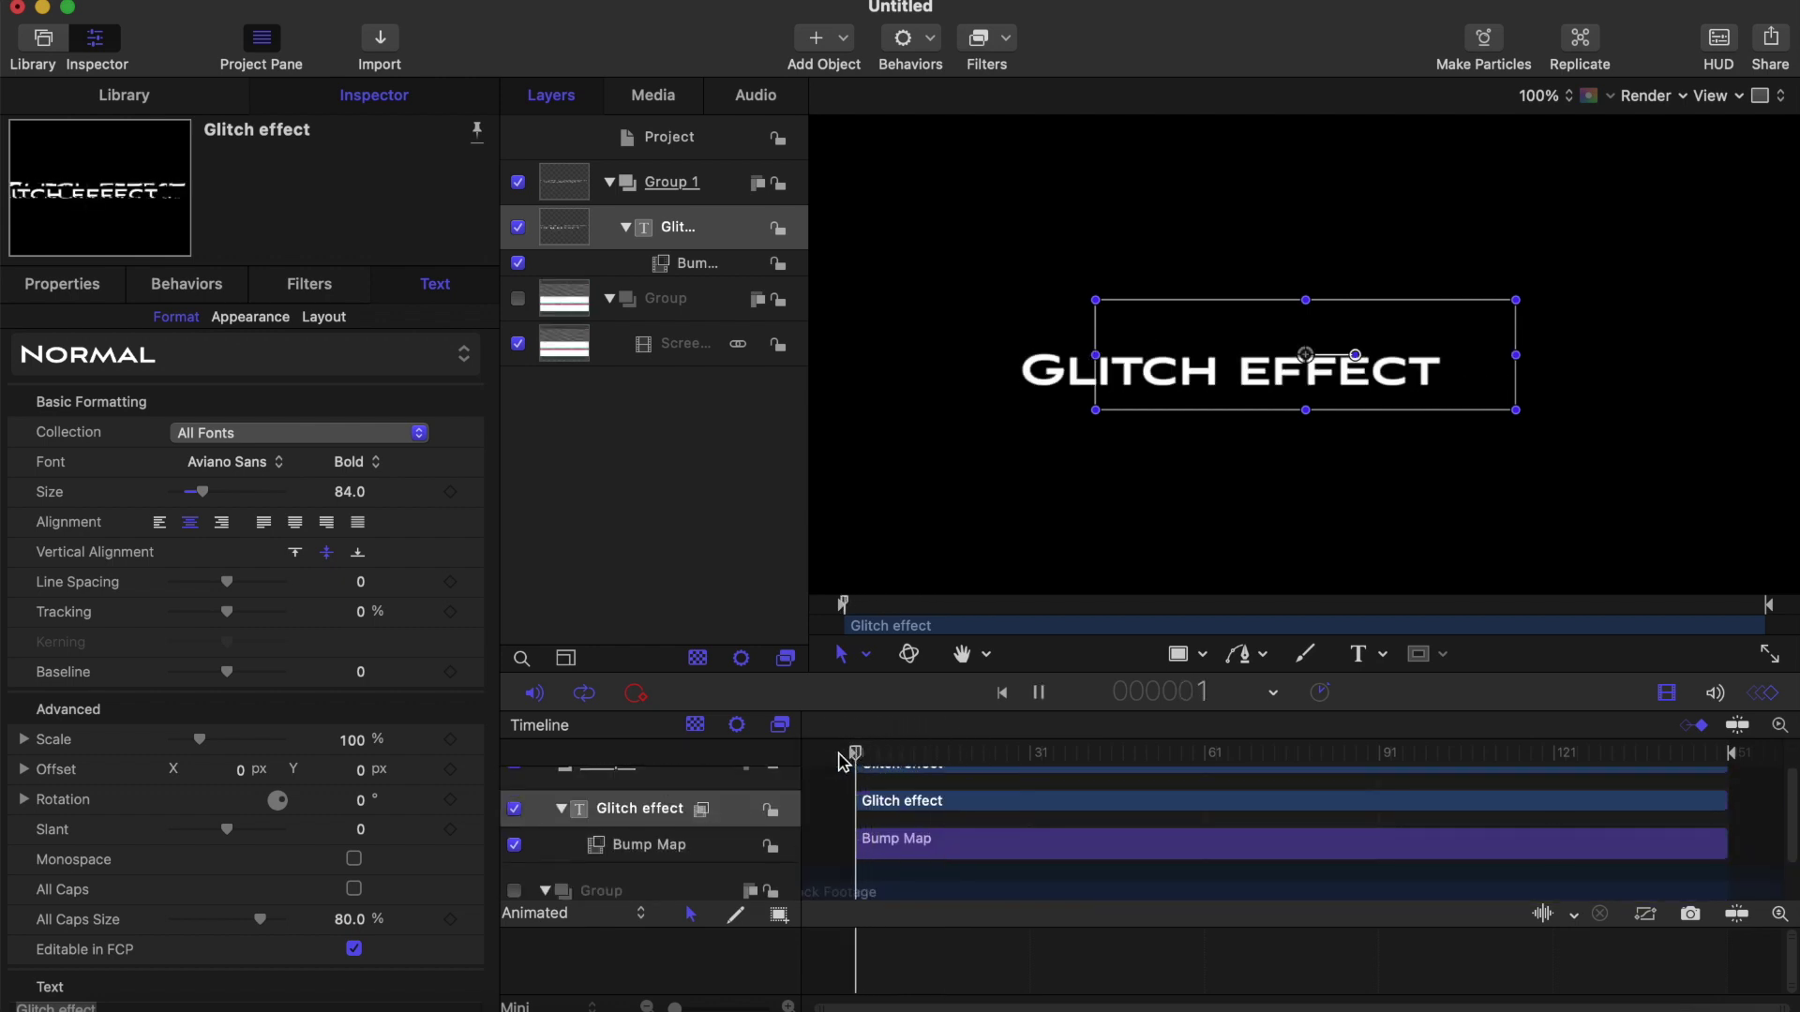
key(space)
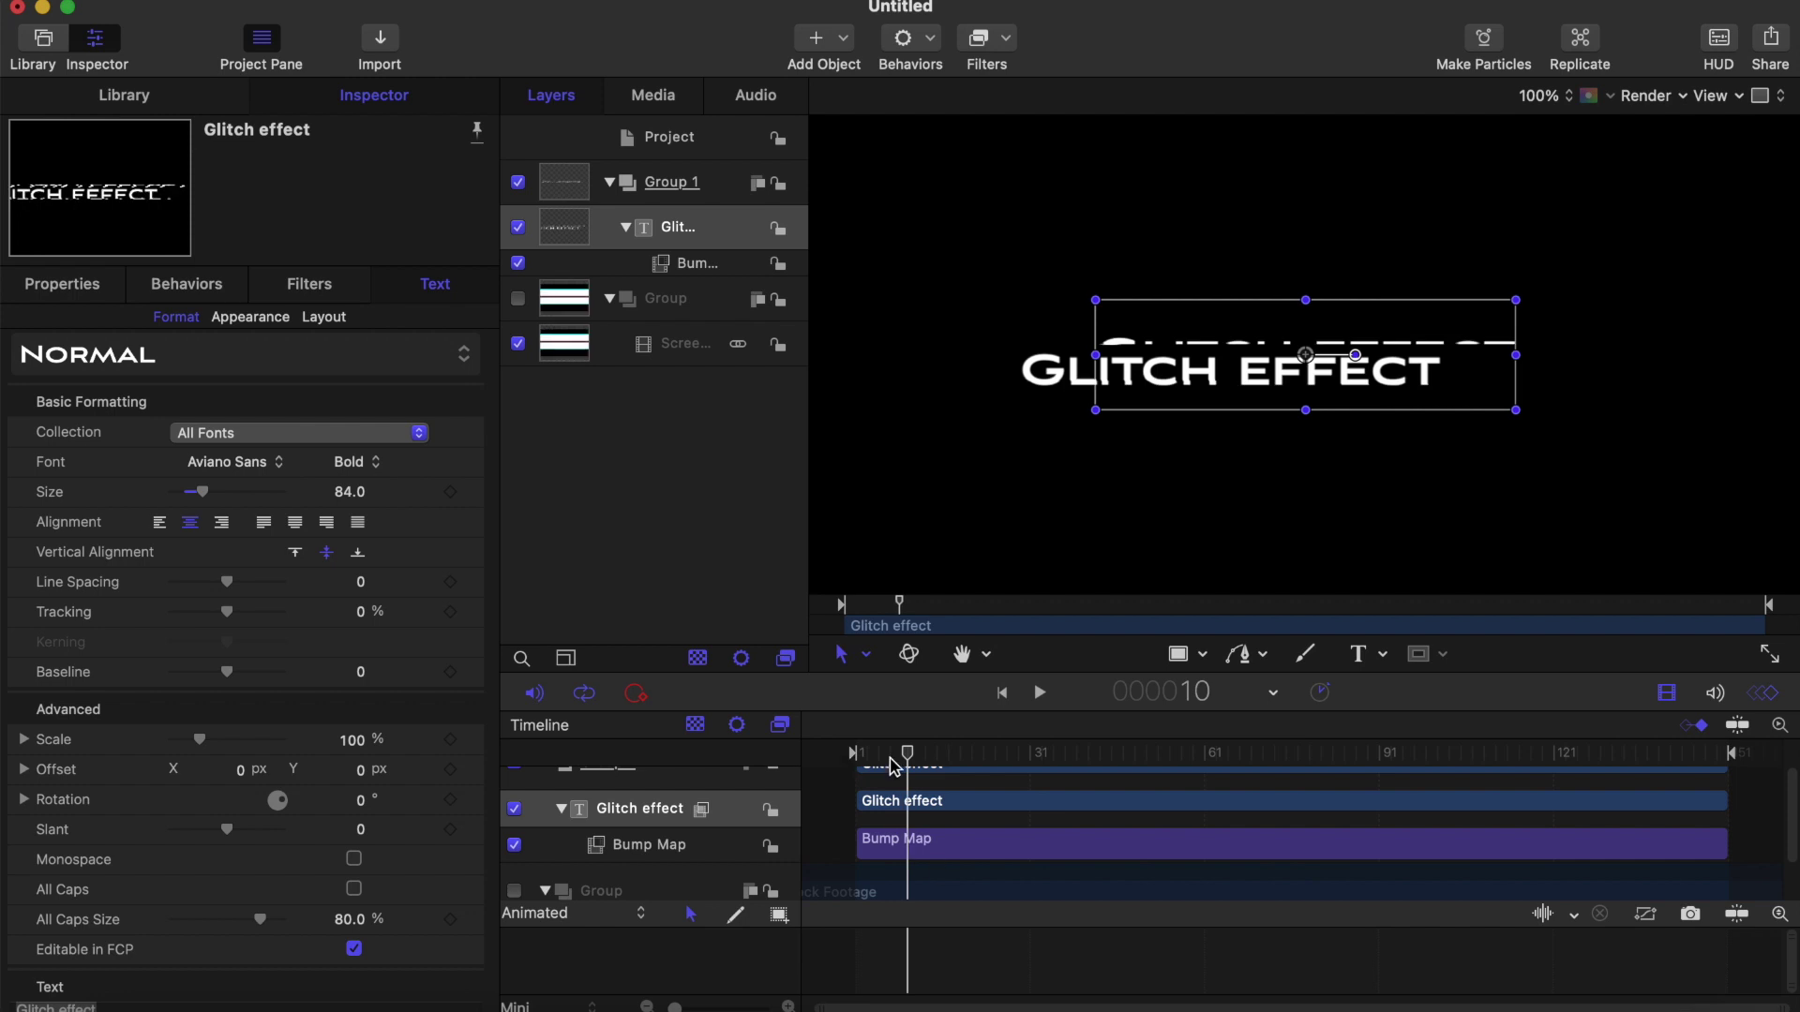
click(683, 264)
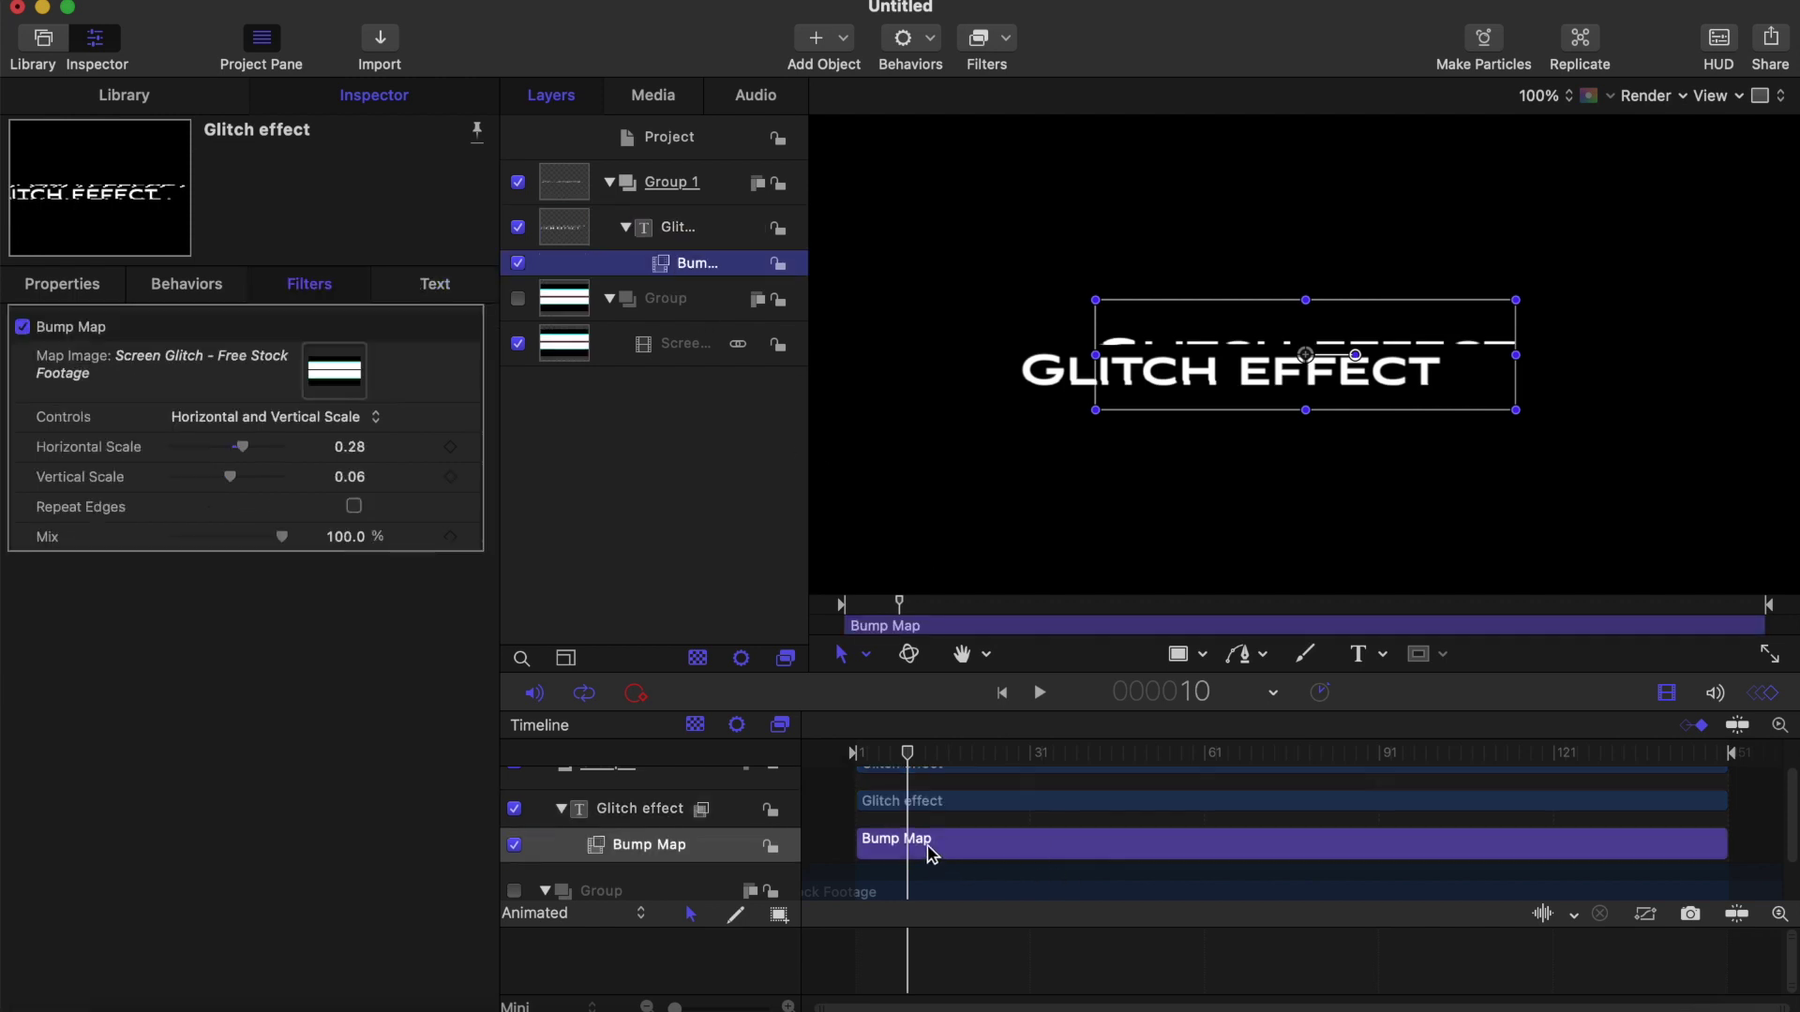
key(o)
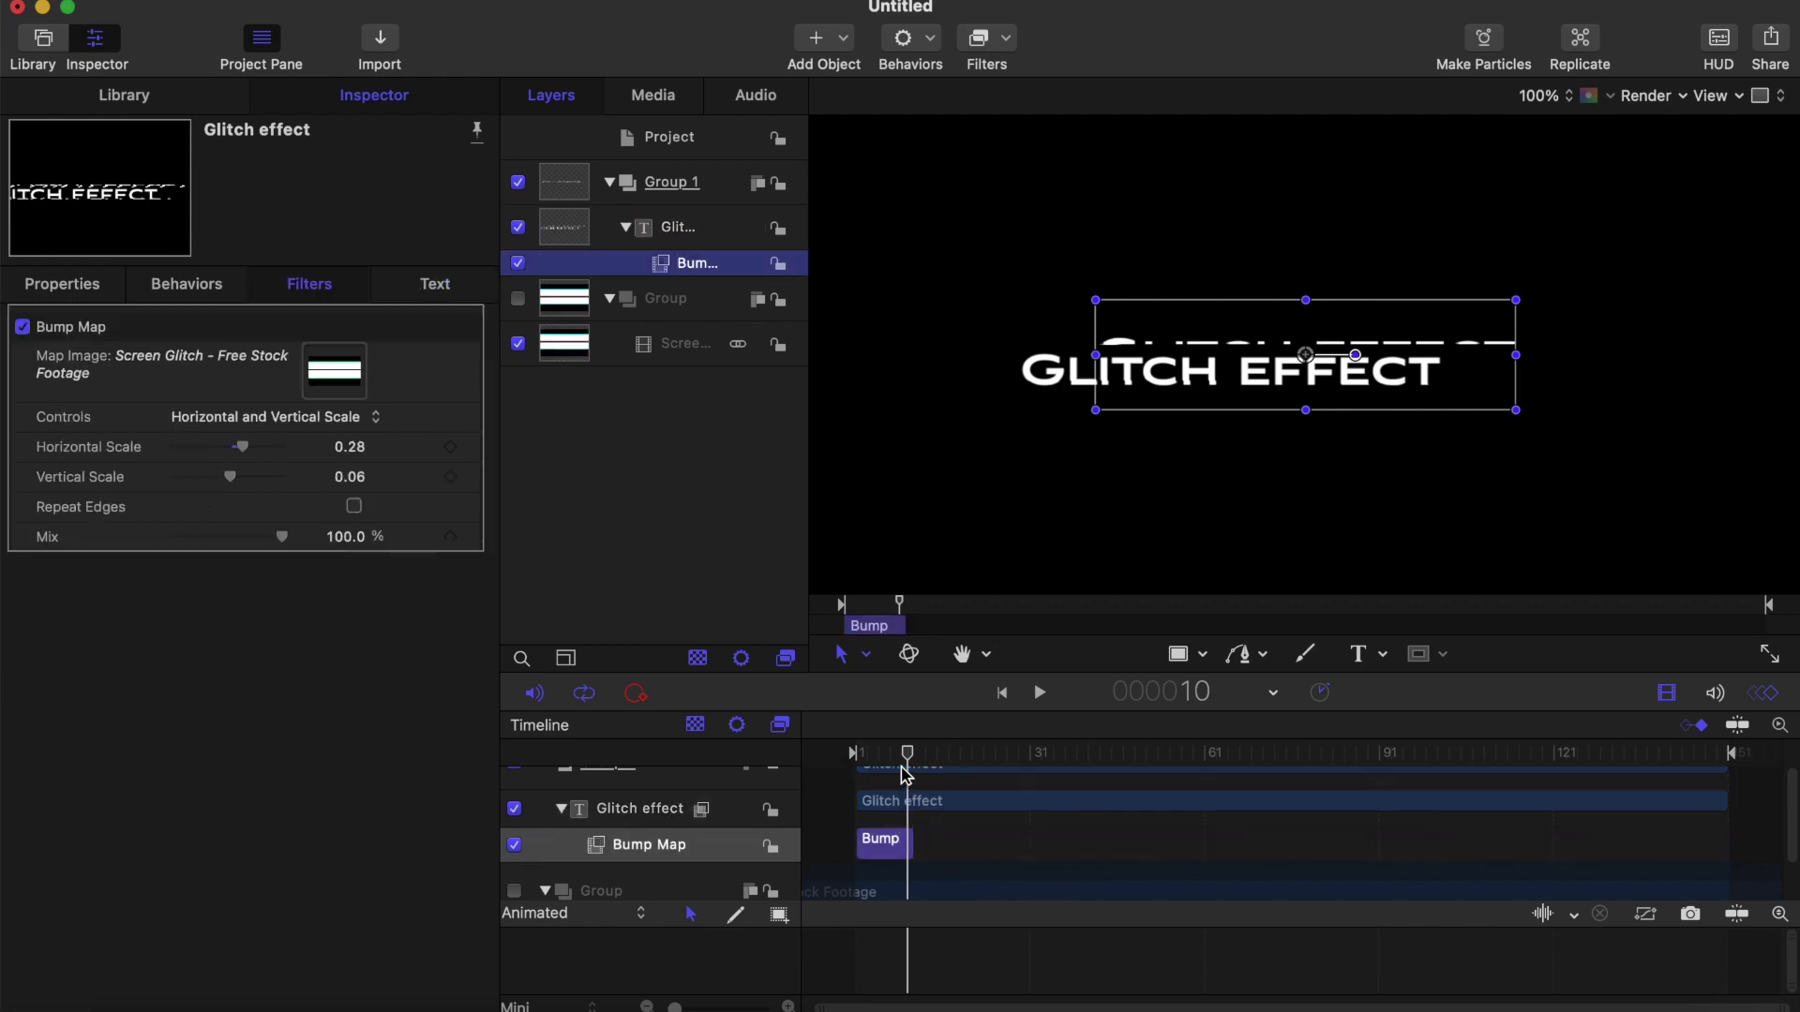
Step: Play back the title from the first frame several times to check the shortened Bump Map glitch
drag(905, 758, 852, 756)
key(space)
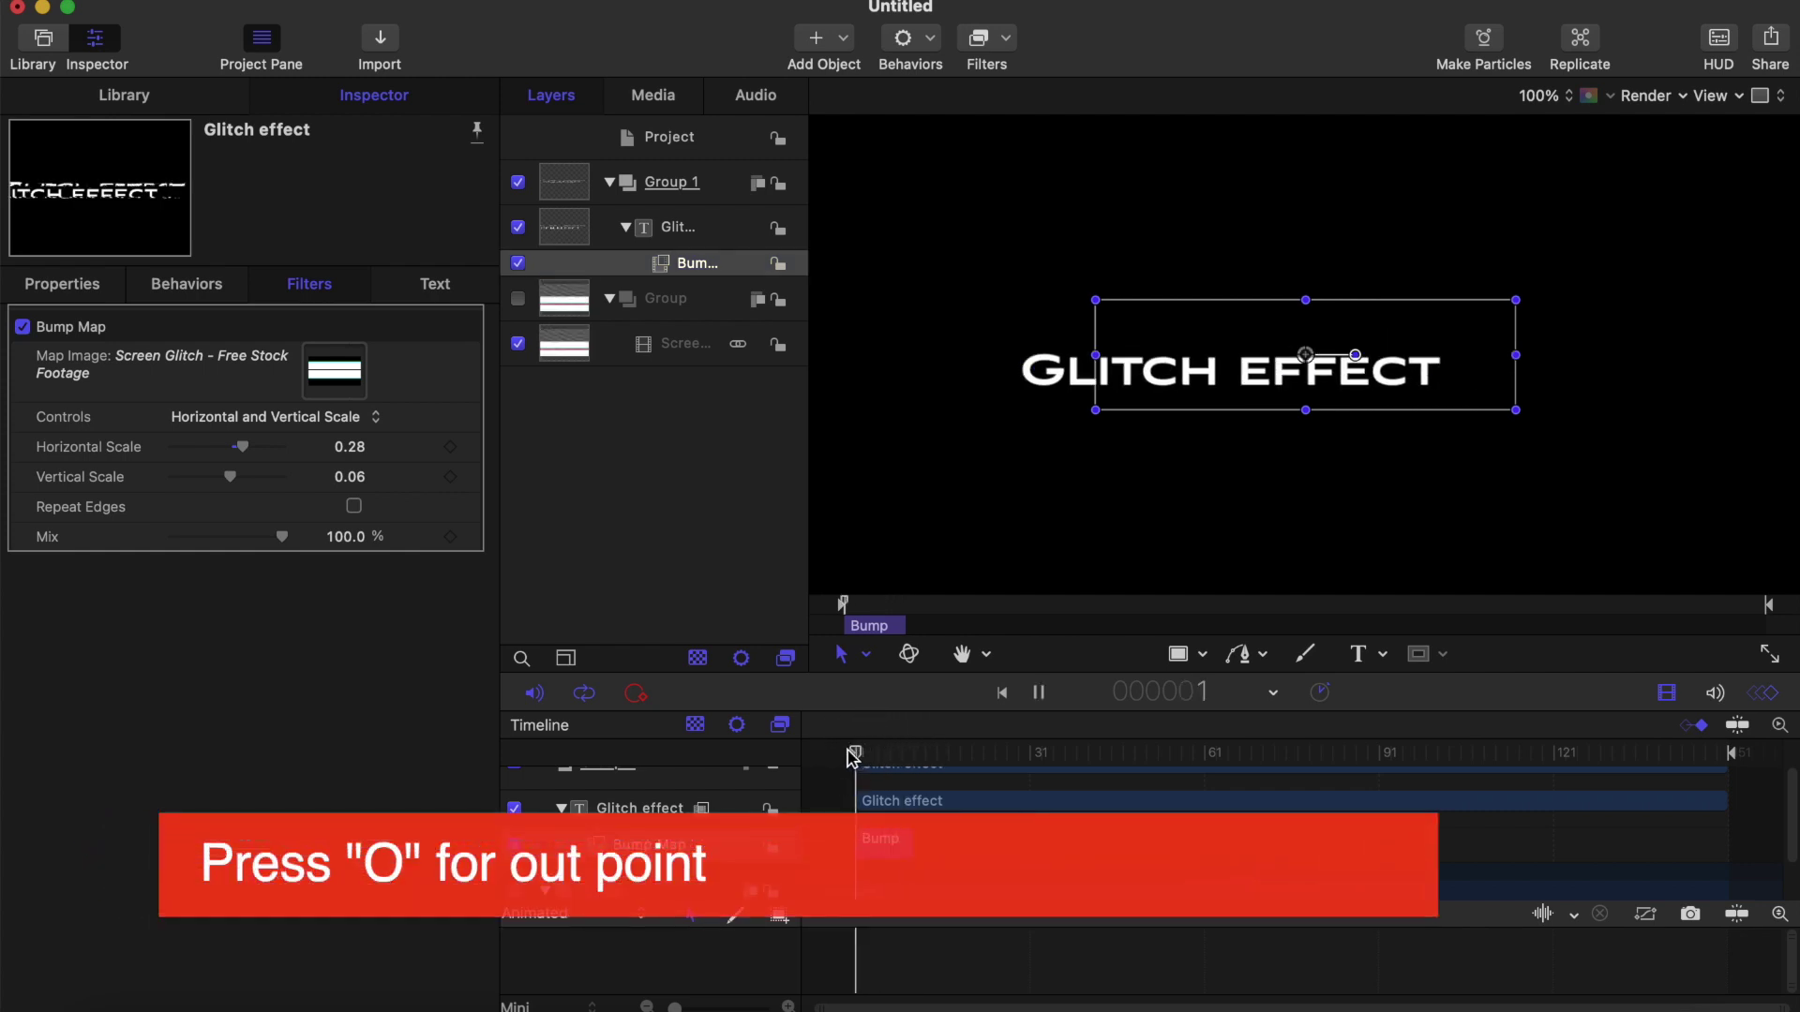
drag(969, 751, 734, 760)
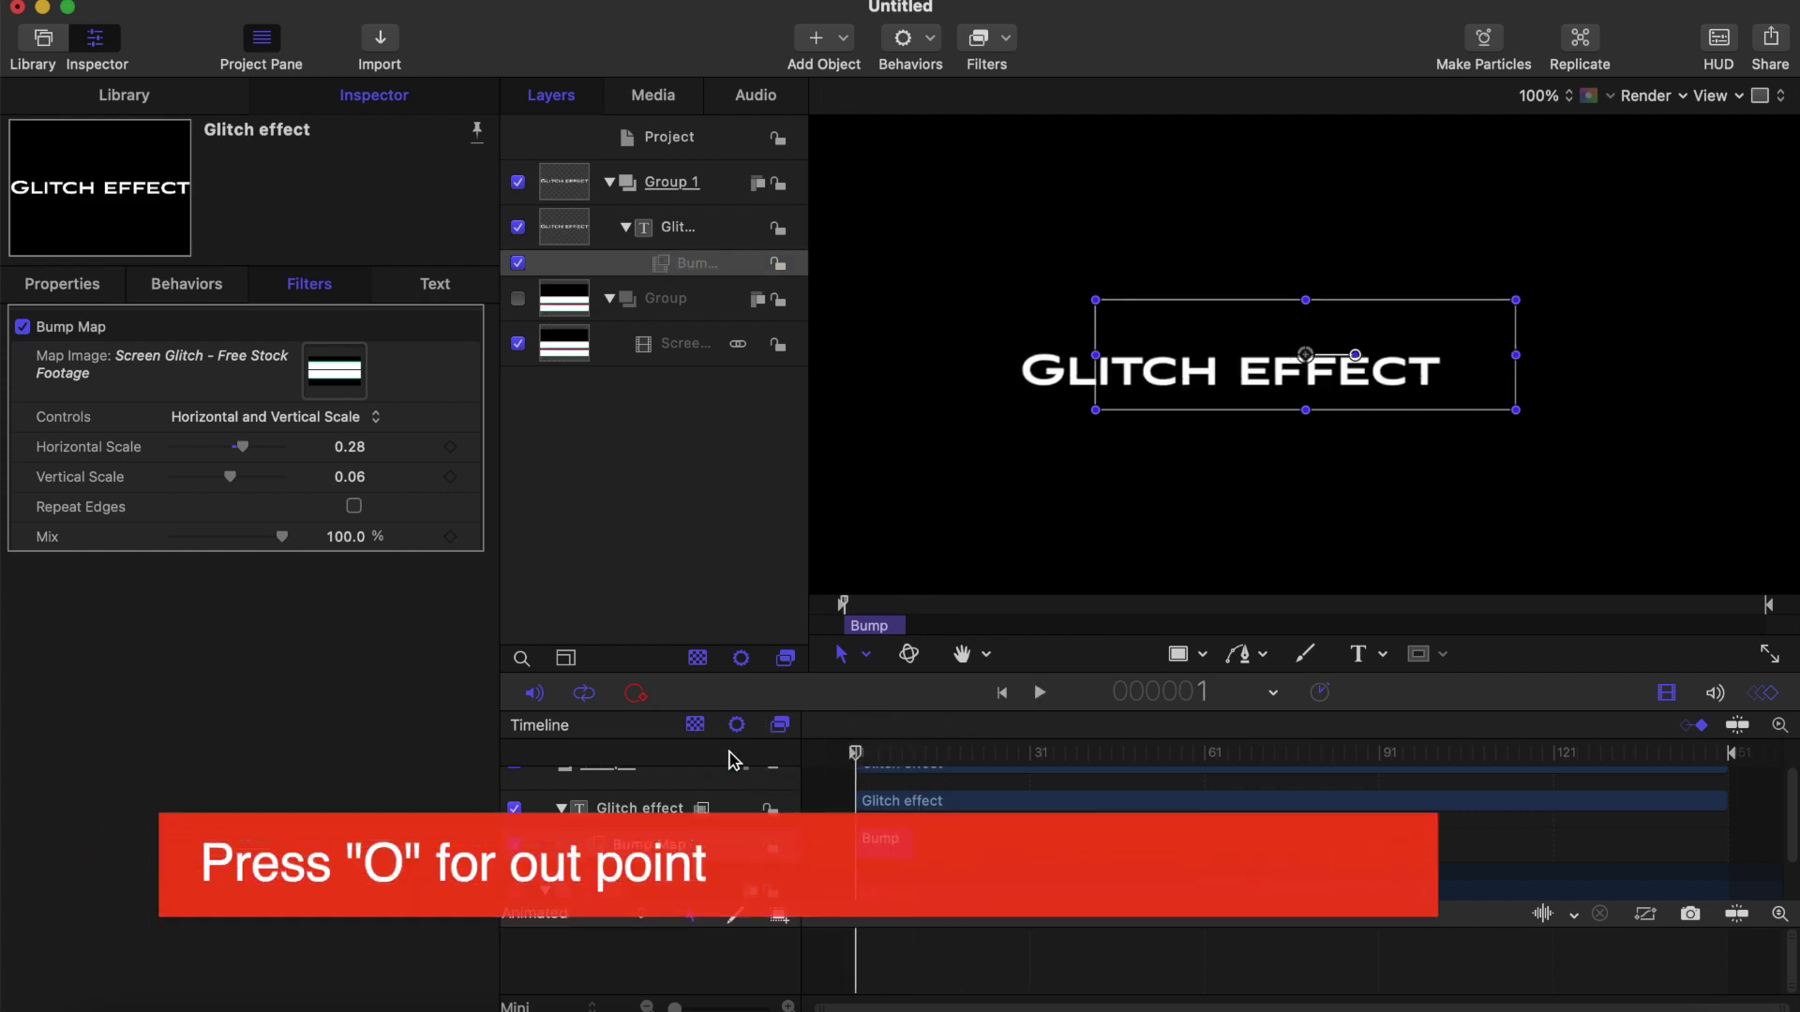
key(space)
key(space)
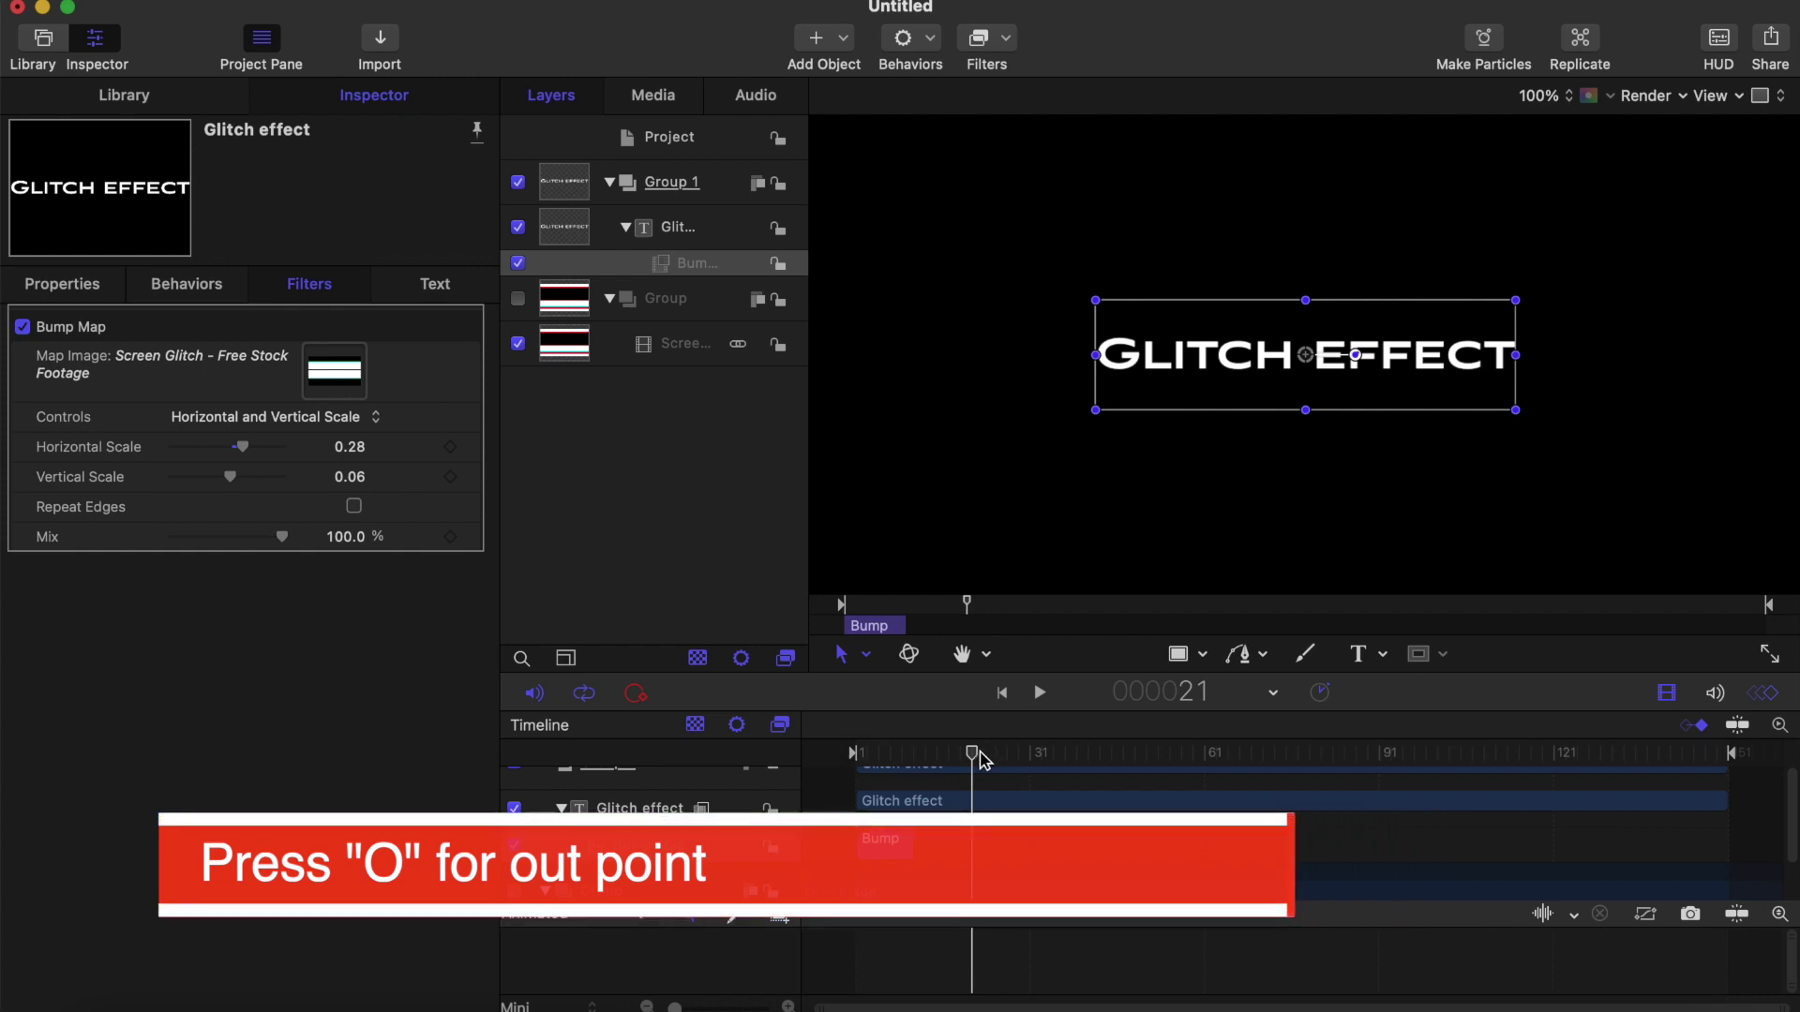
drag(981, 760, 717, 755)
key(space)
key(space)
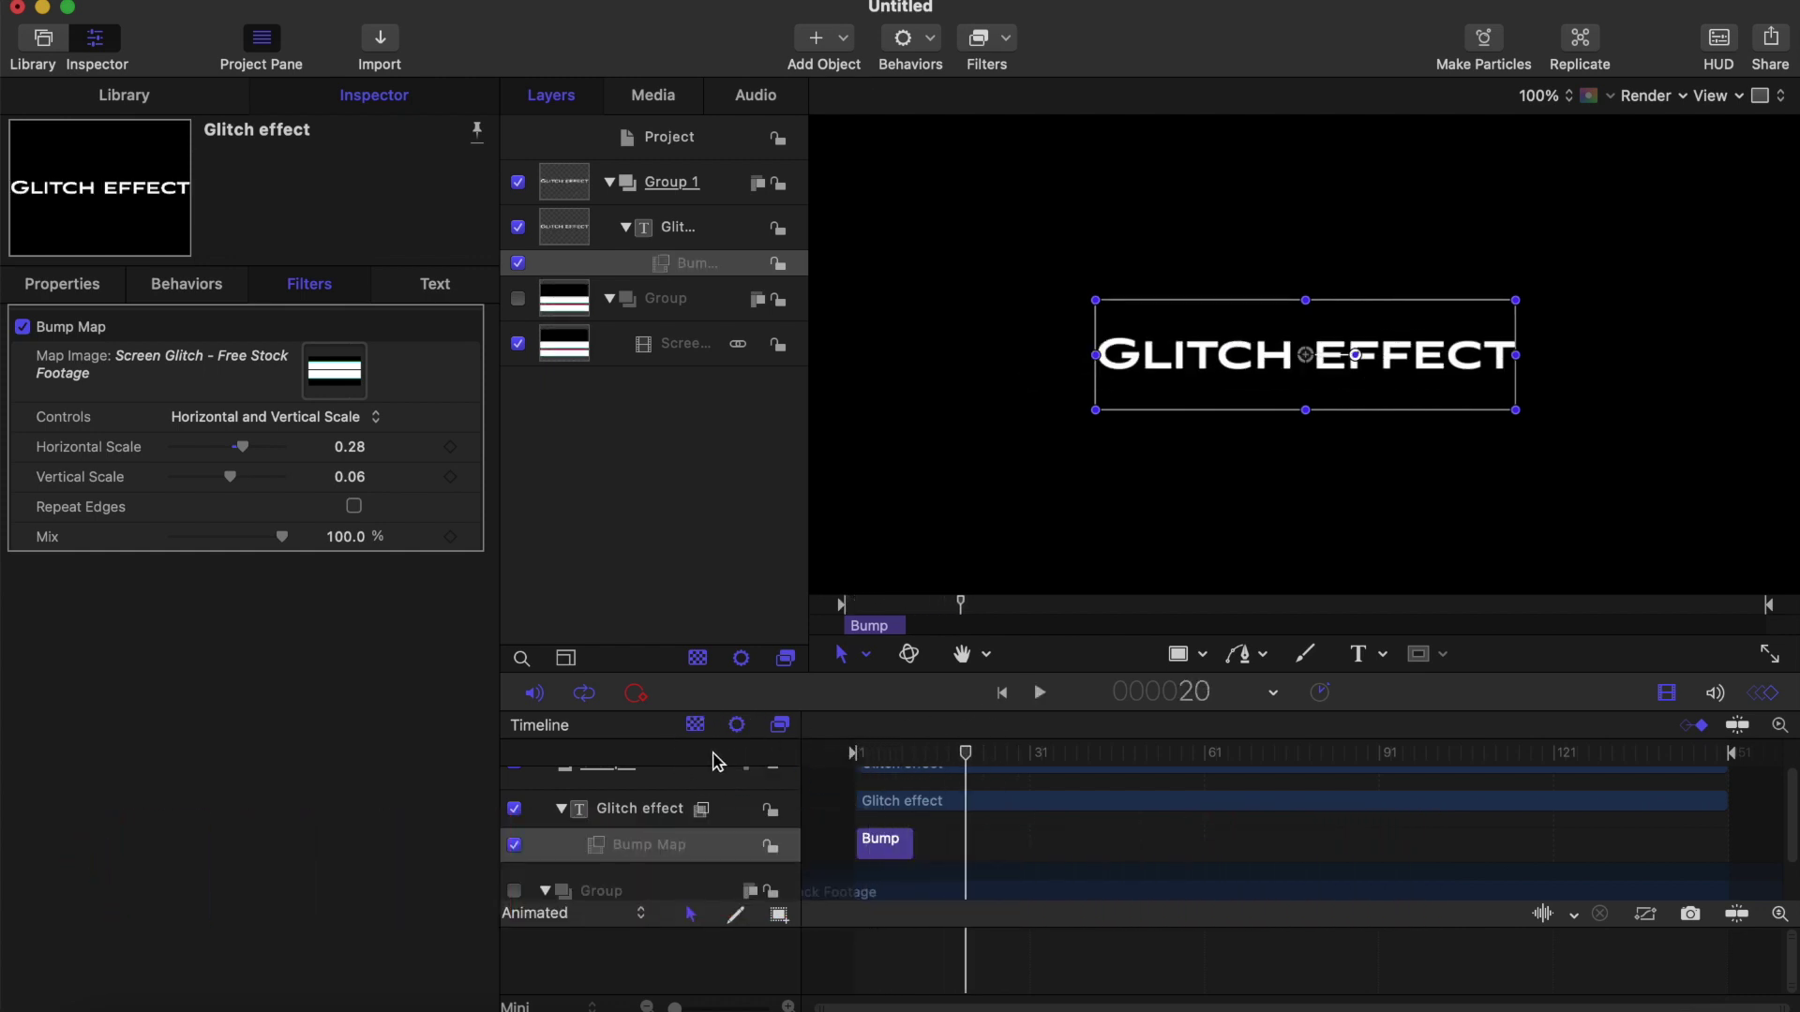
click(1167, 656)
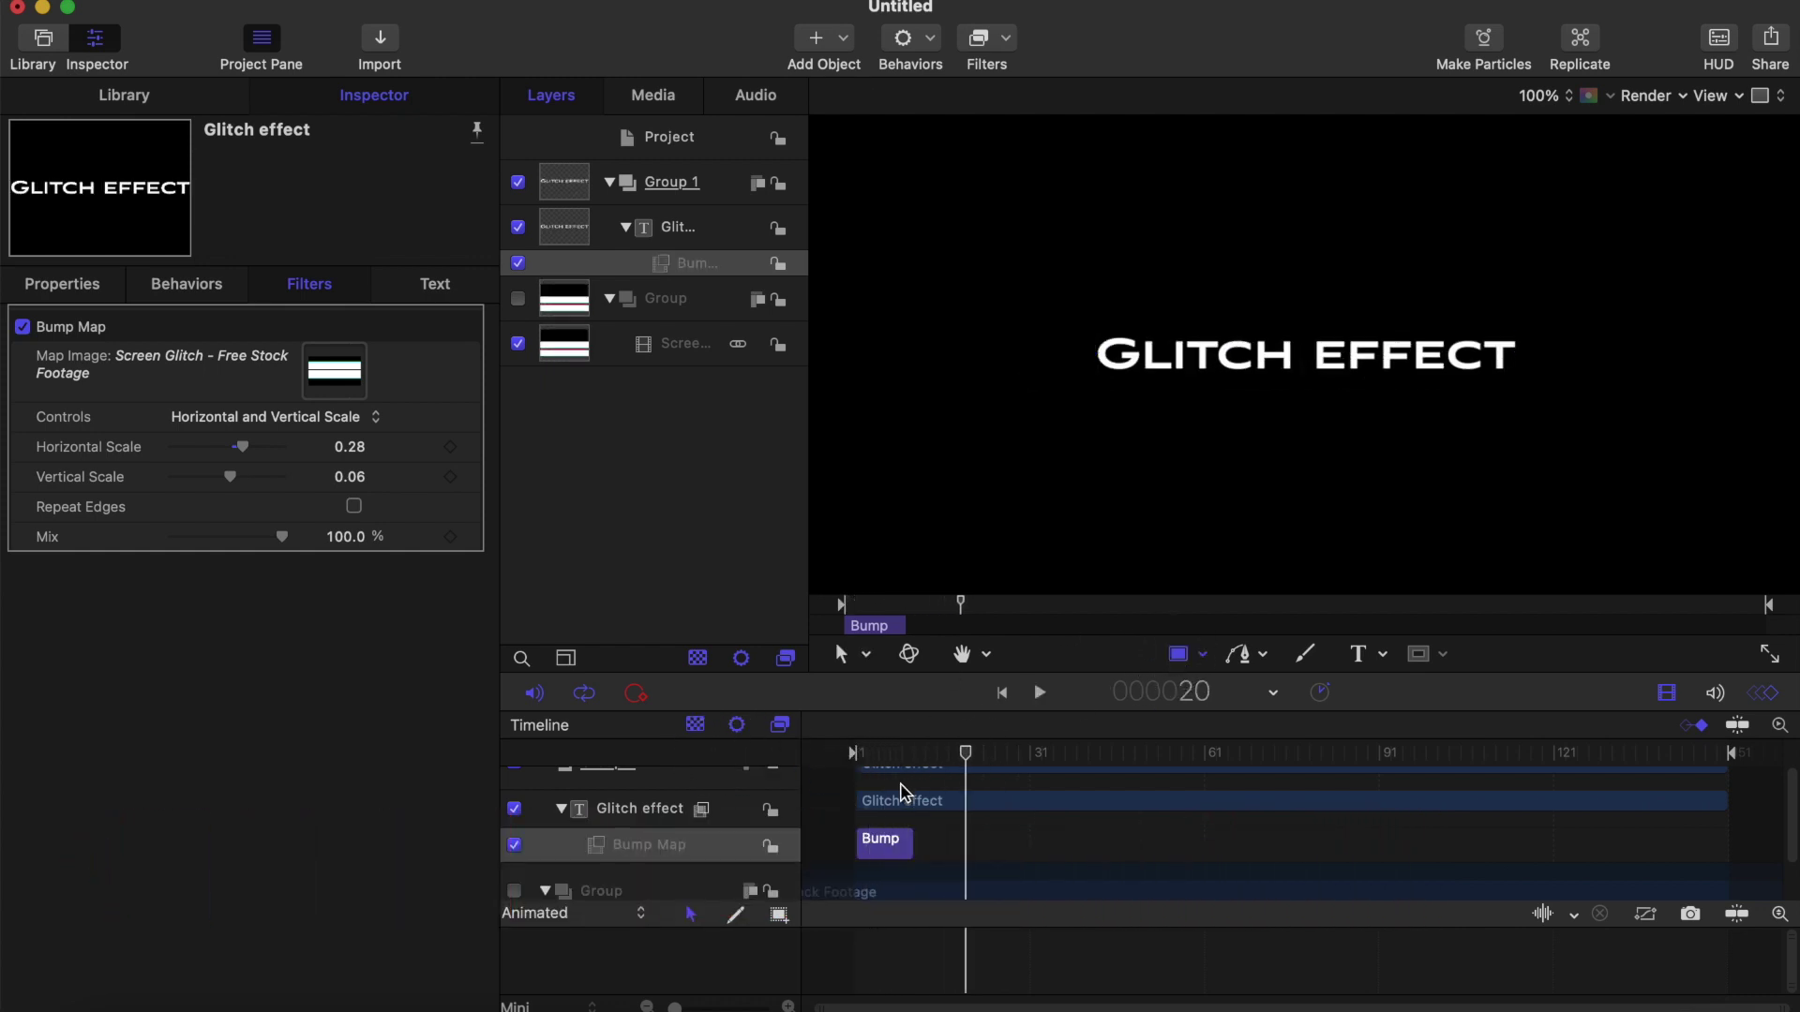
Step: Return to frame 1, search the library filters for Prism and apply it to the Glitch effect text layer
drag(965, 753, 775, 758)
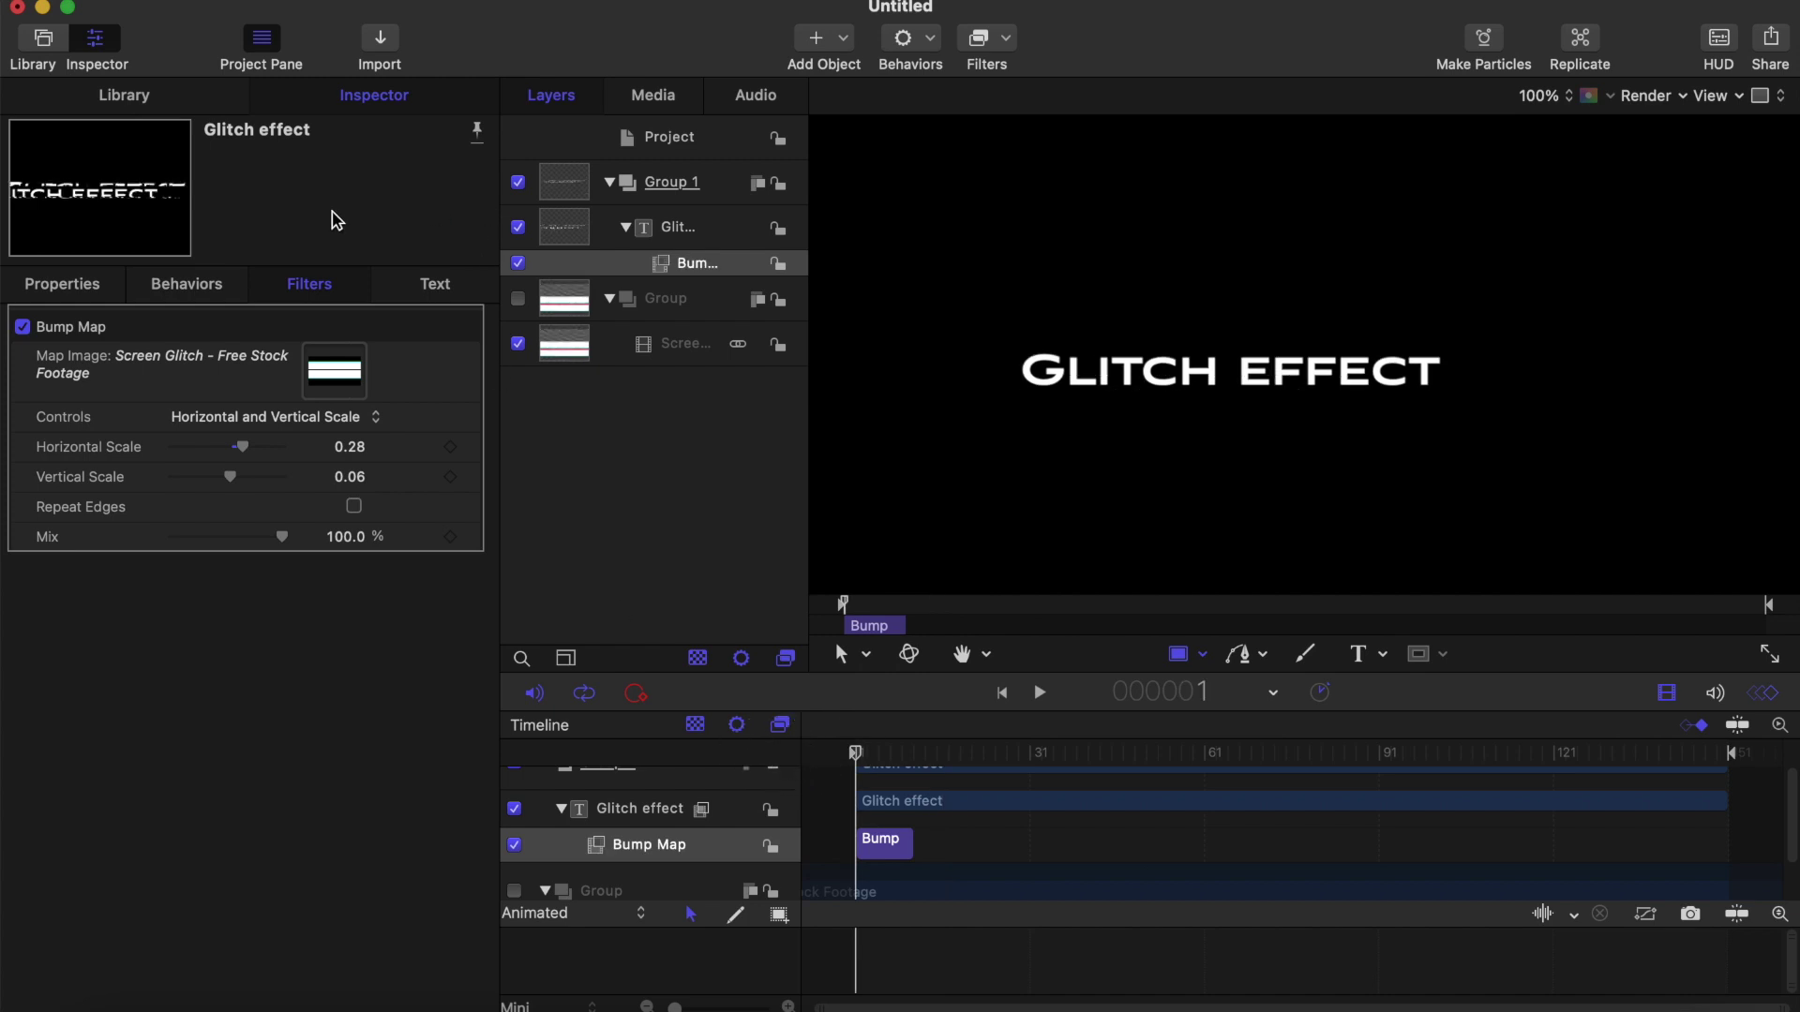
click(145, 101)
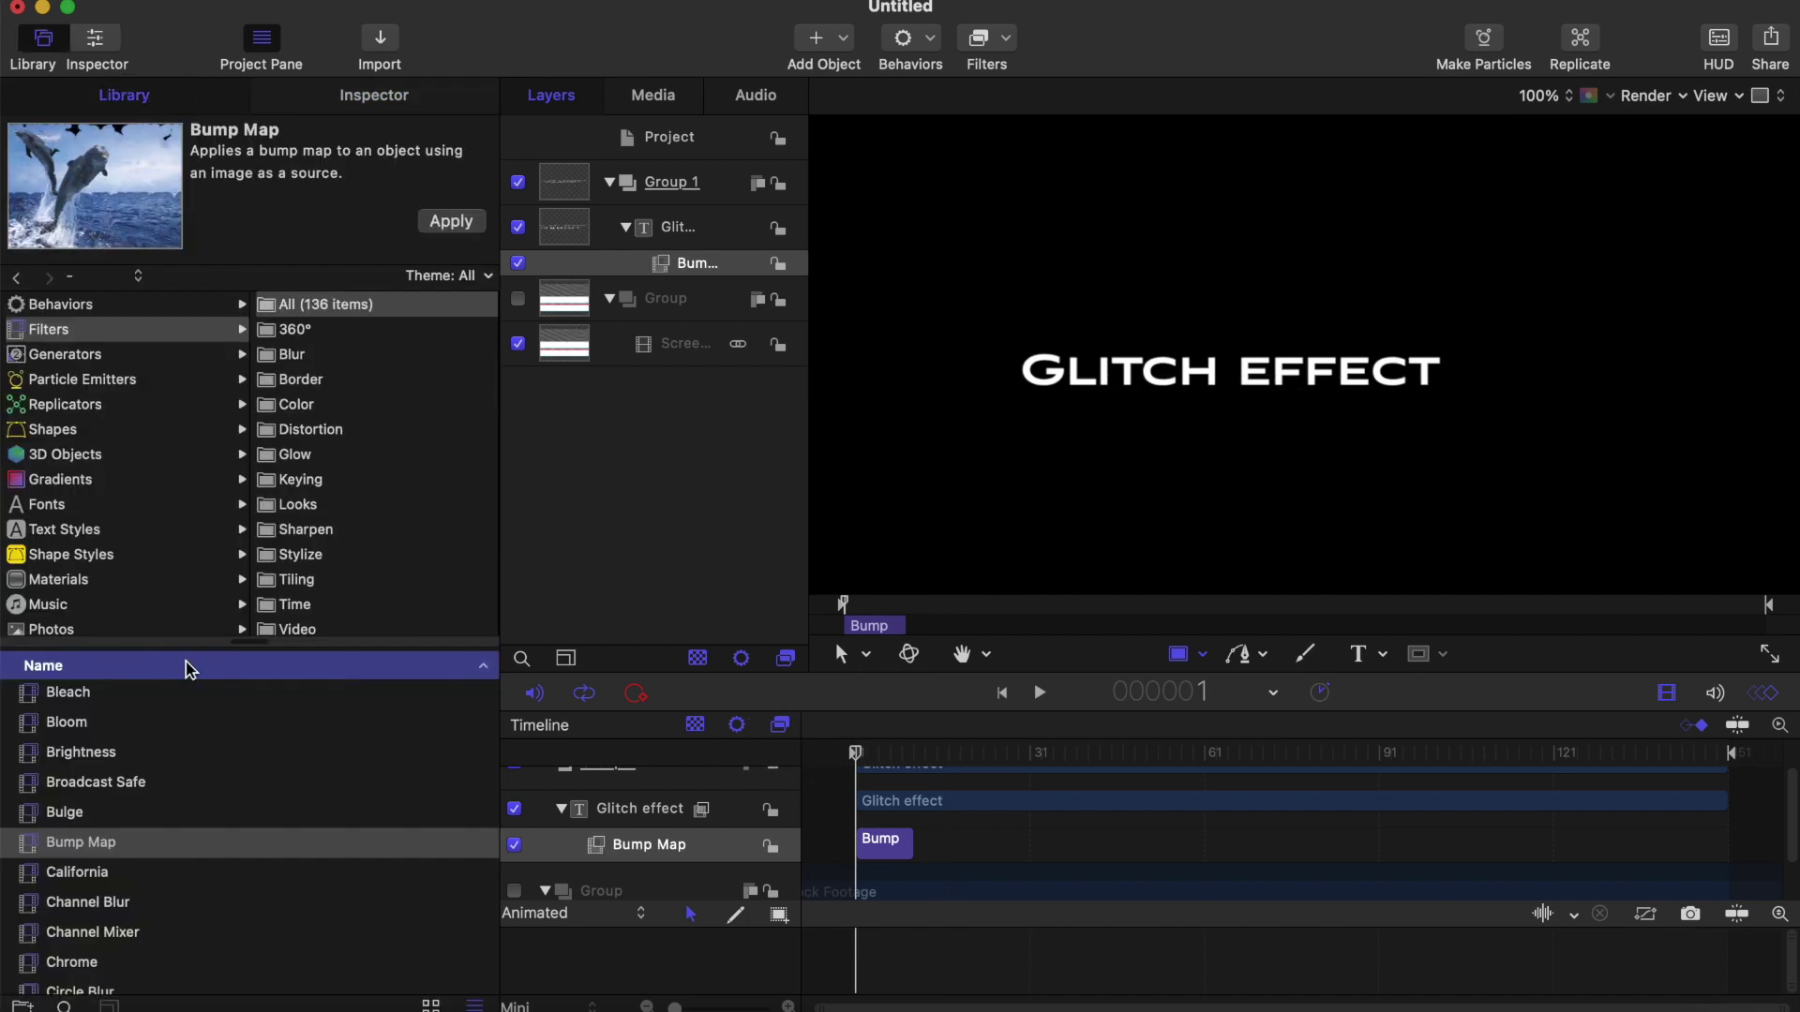
scroll(98, 773, down, 10)
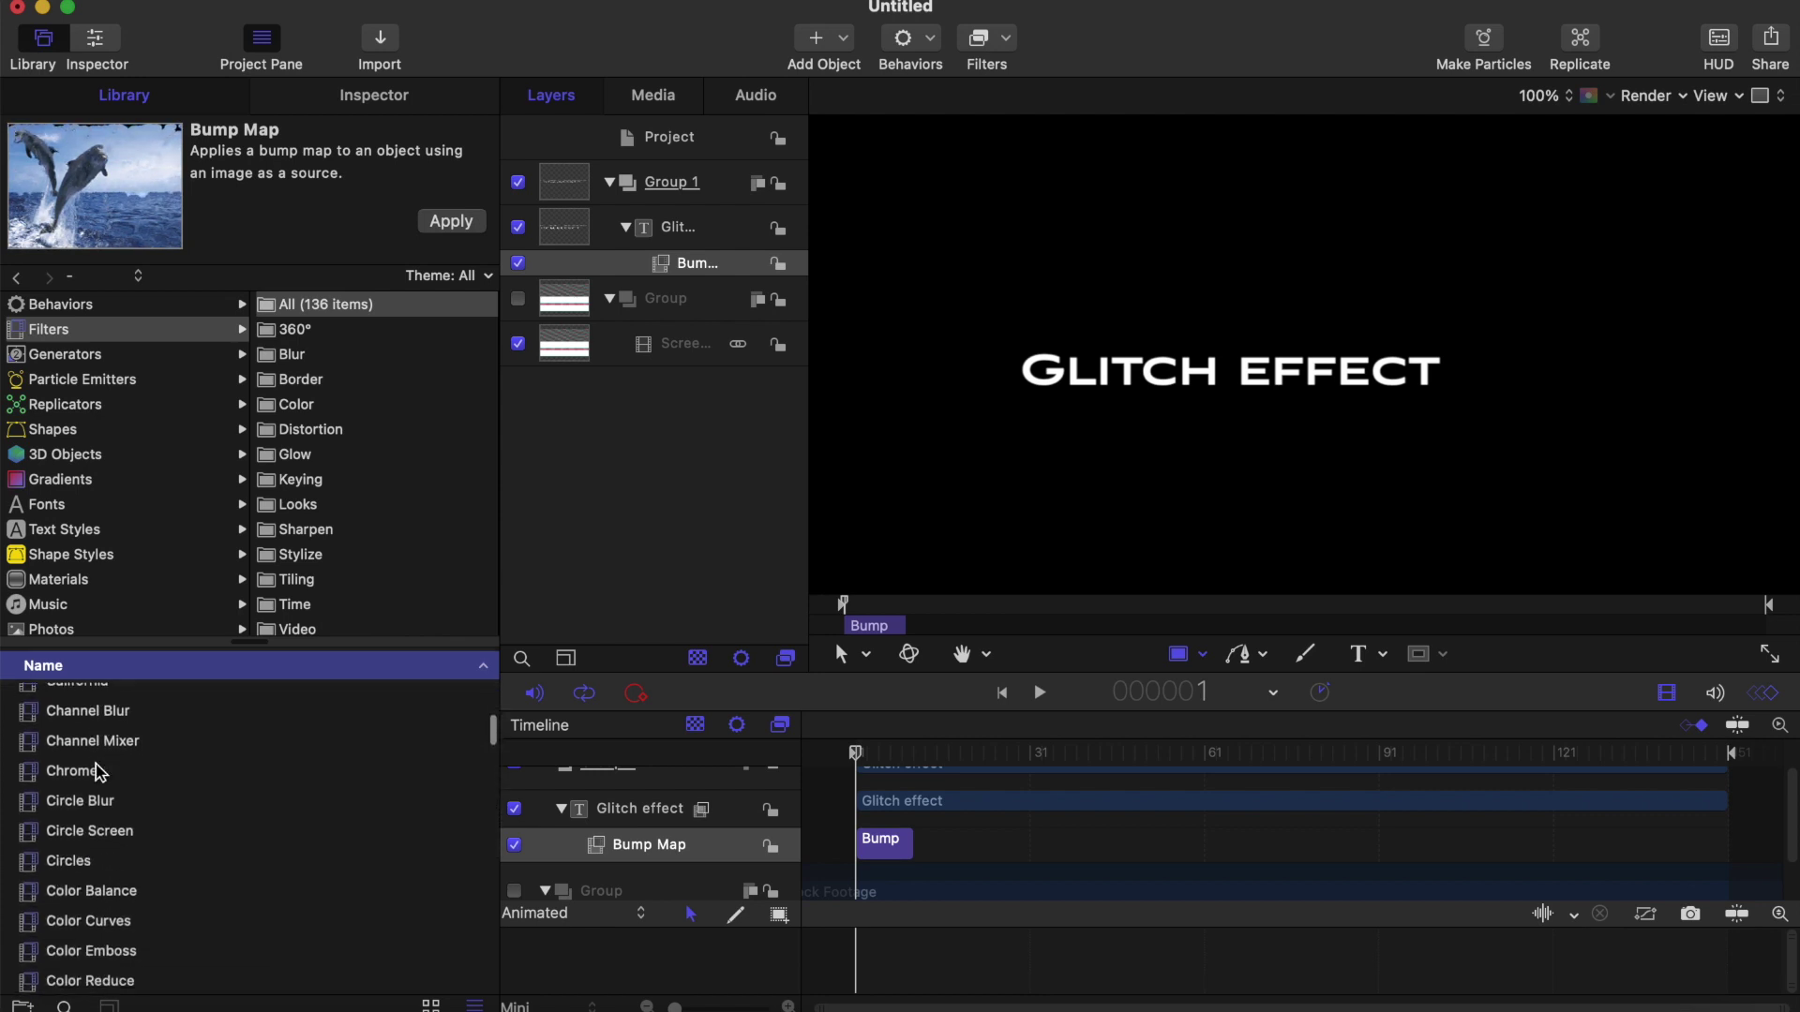
scroll(99, 773, down, 10)
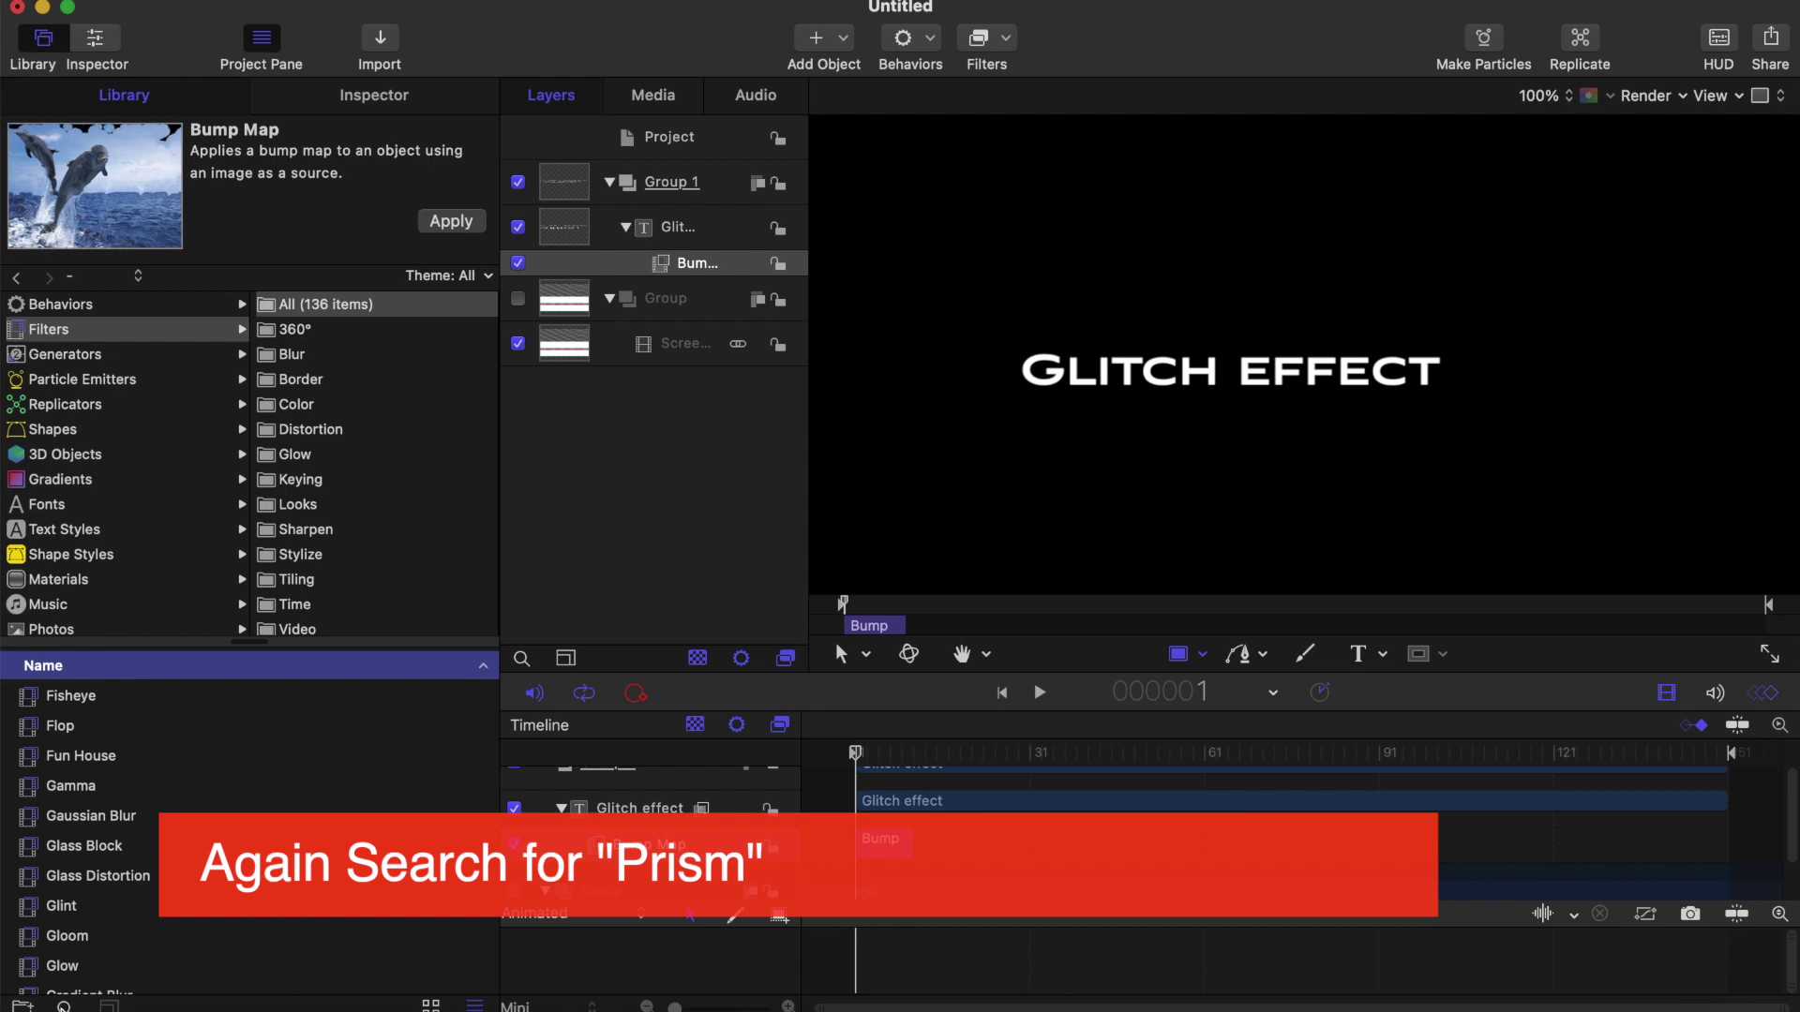
click(63, 1007)
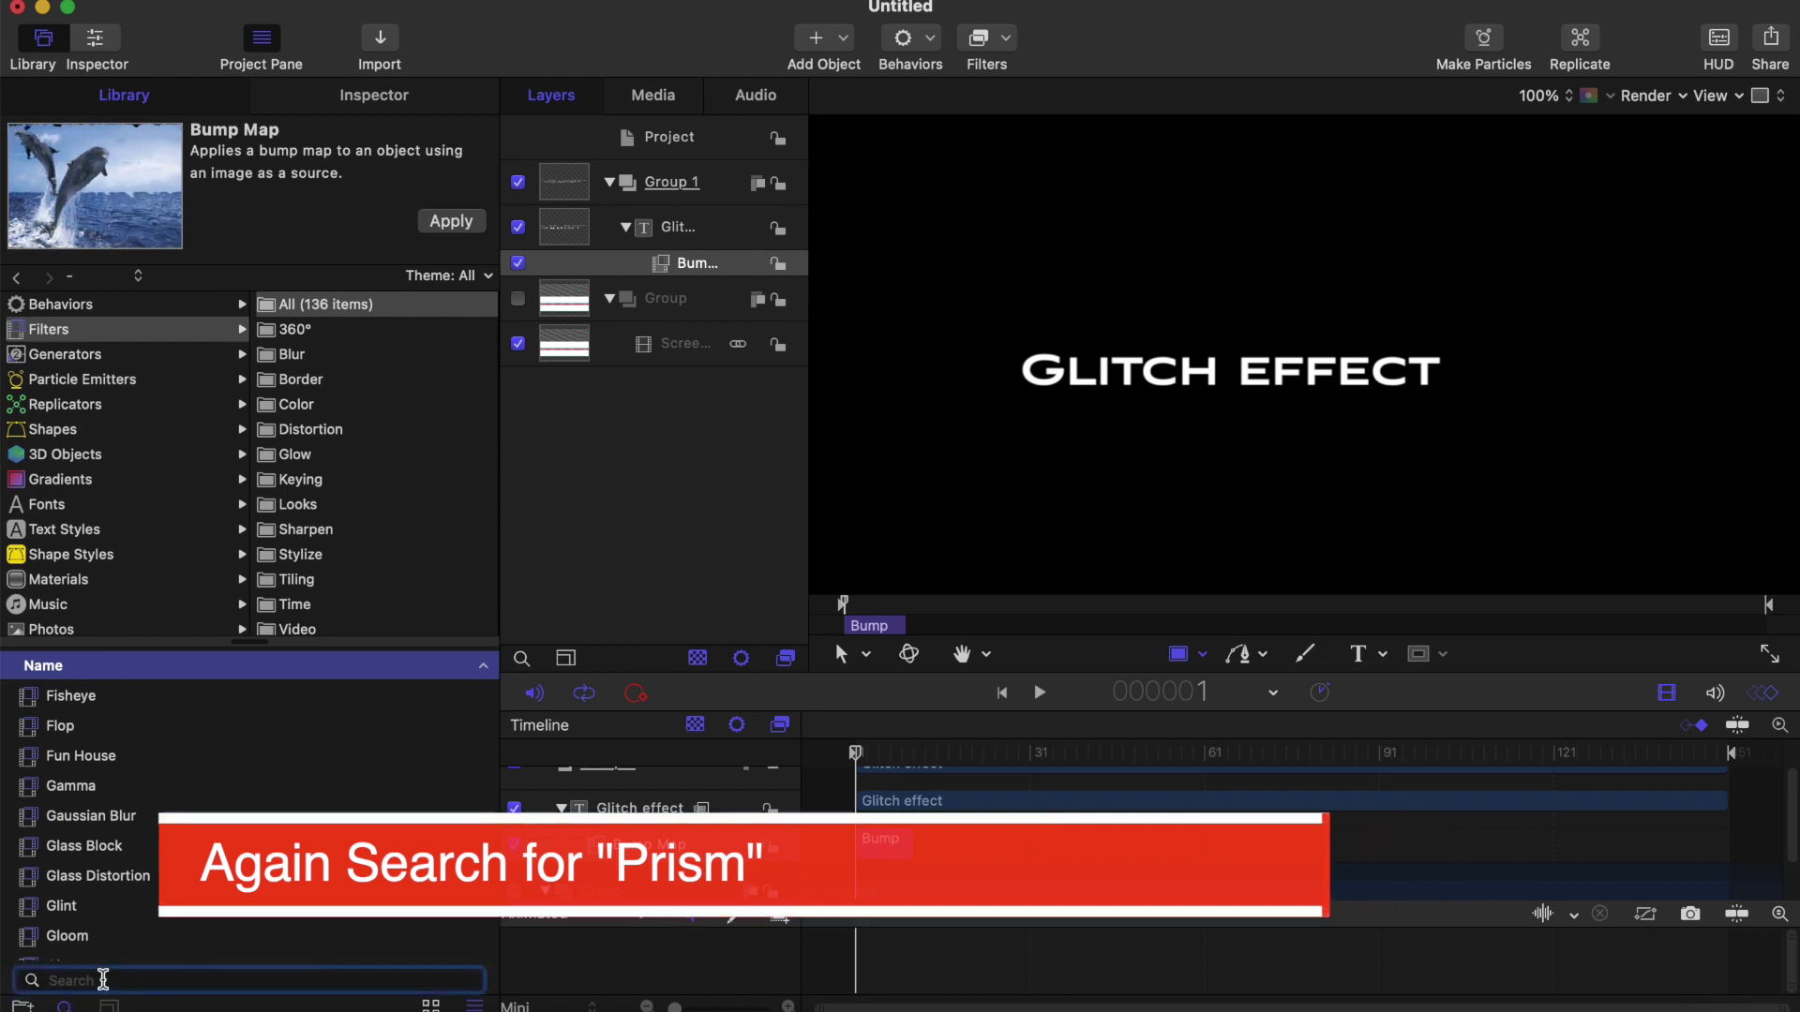
text(pri)
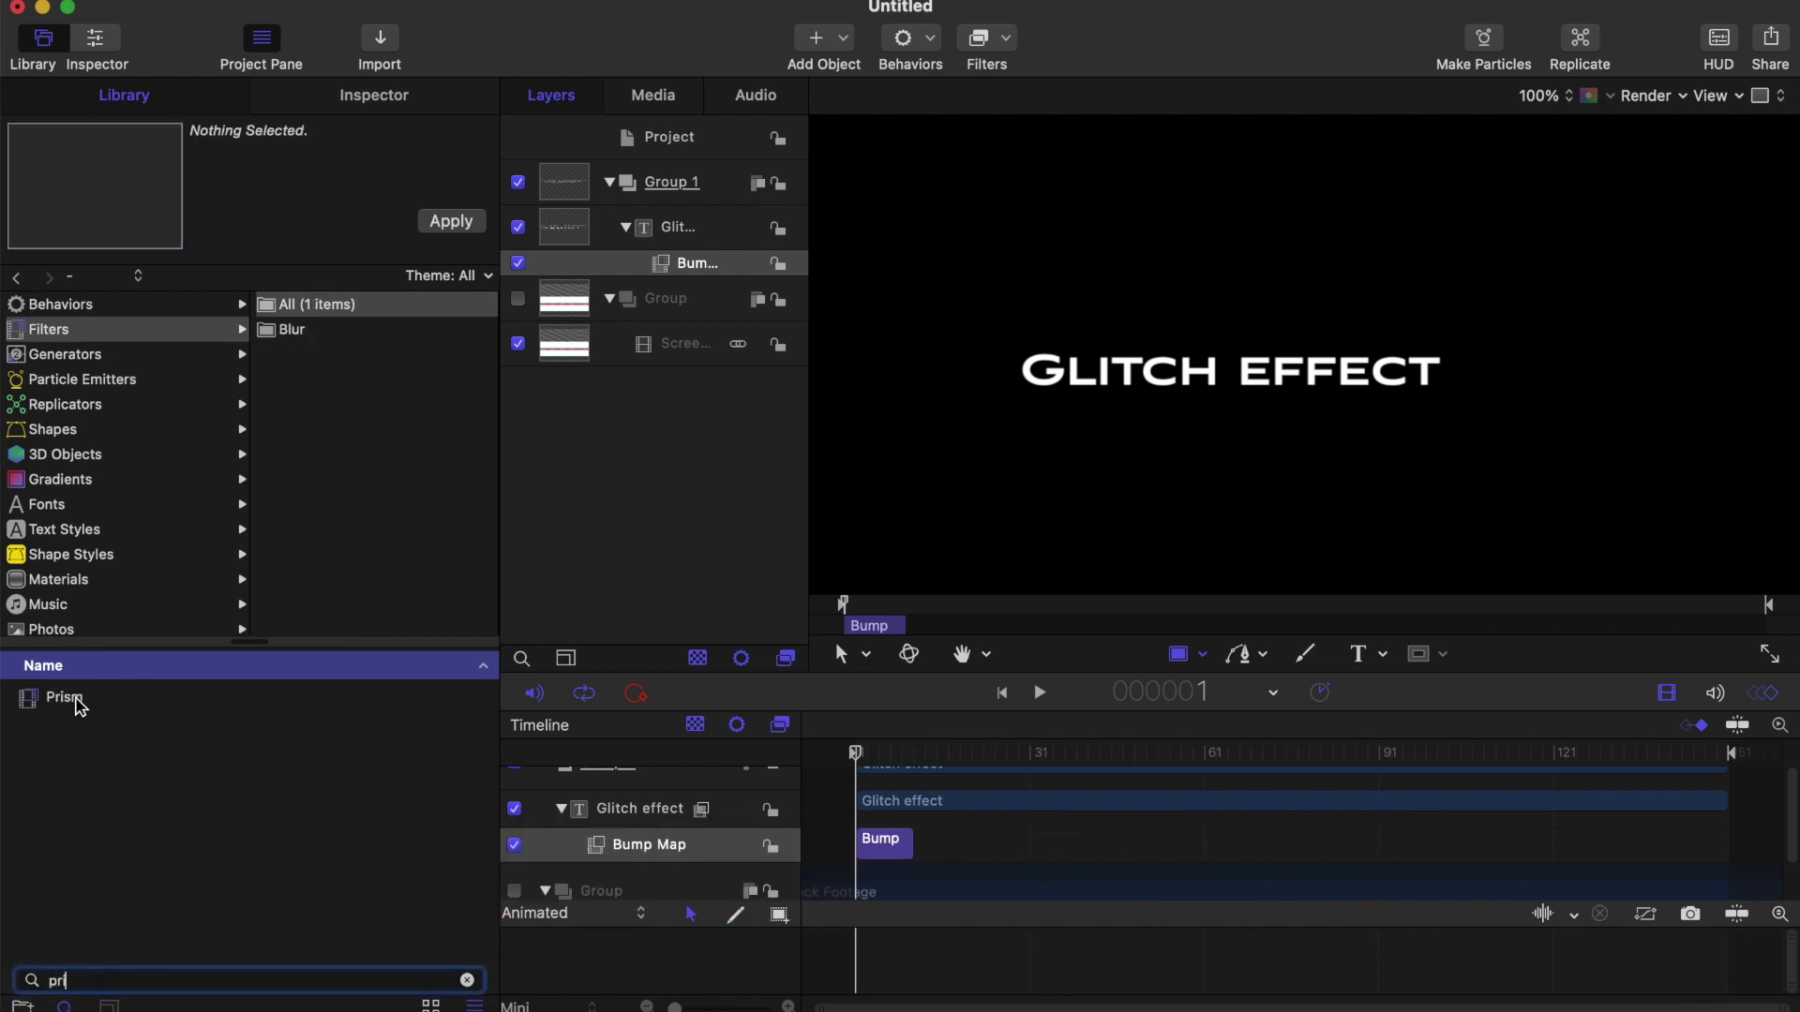
drag(80, 706, 696, 234)
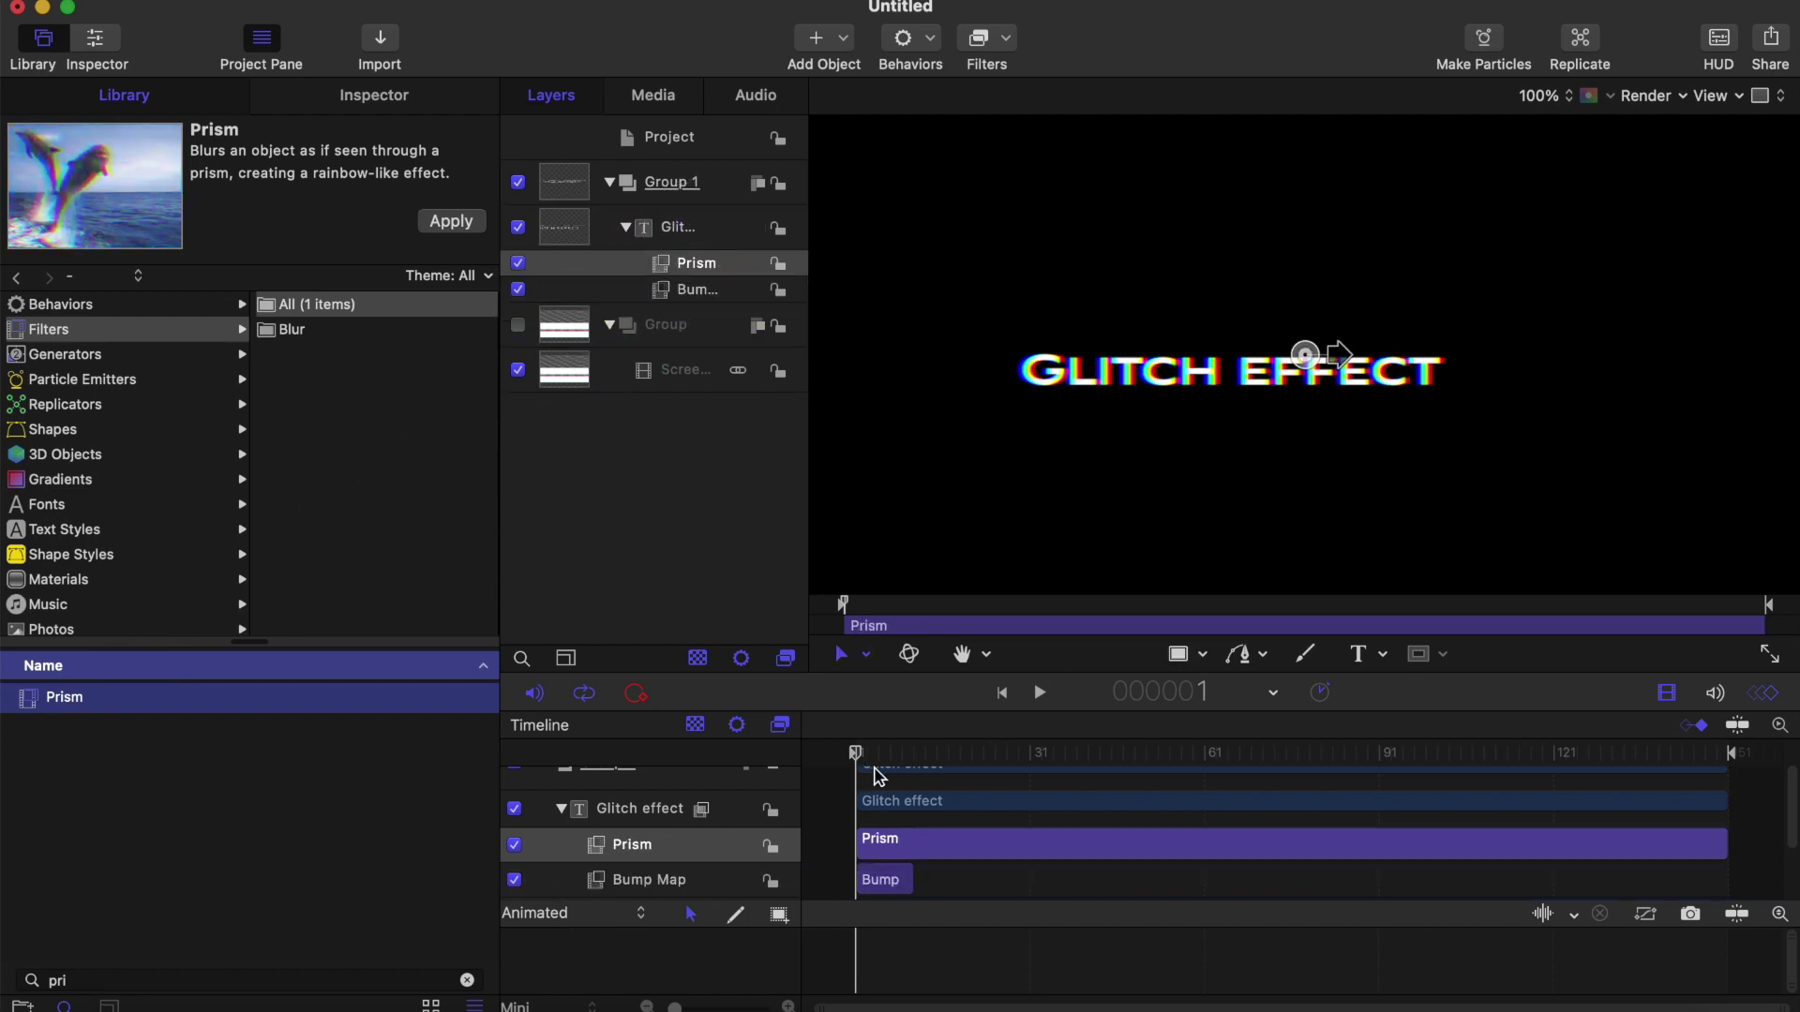
Step: Trim the Prism filter in the timeline to end at the same frame as the Bump Map filter
drag(855, 761, 914, 757)
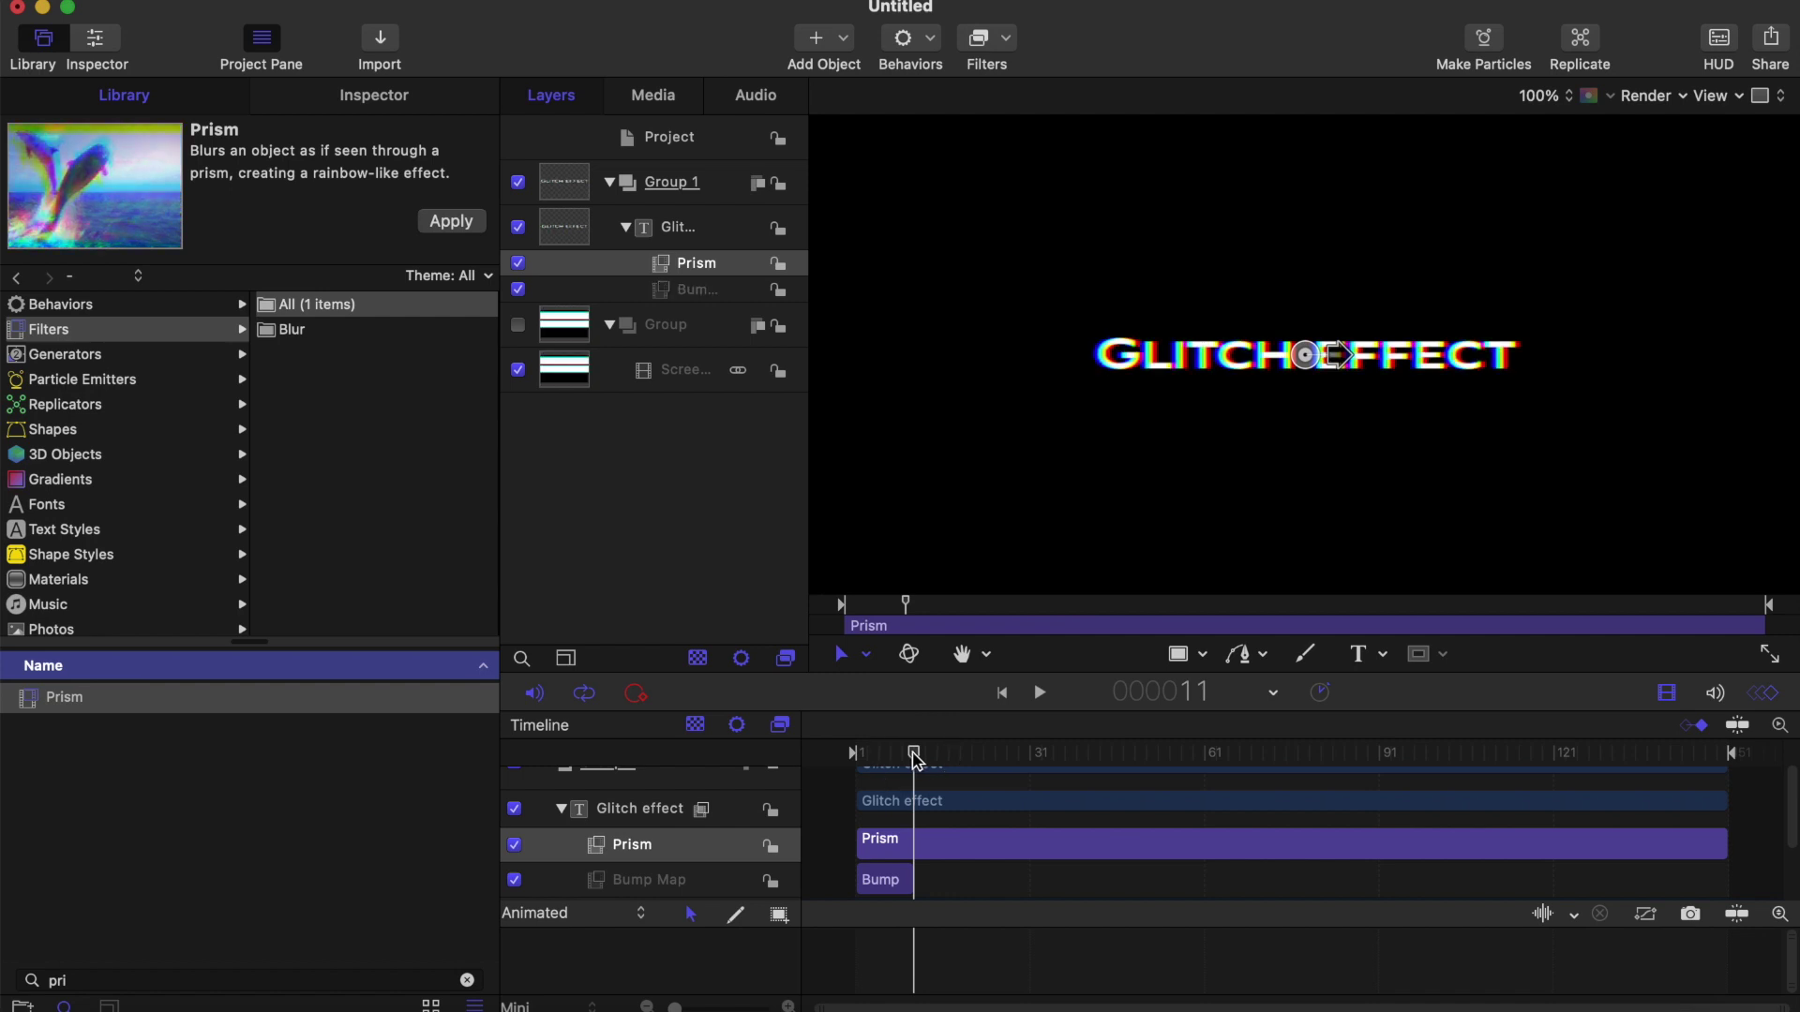
key(o)
mouse_move(915, 755)
mouse_down()
mouse_move(864, 758)
mouse_move(914, 758)
mouse_up()
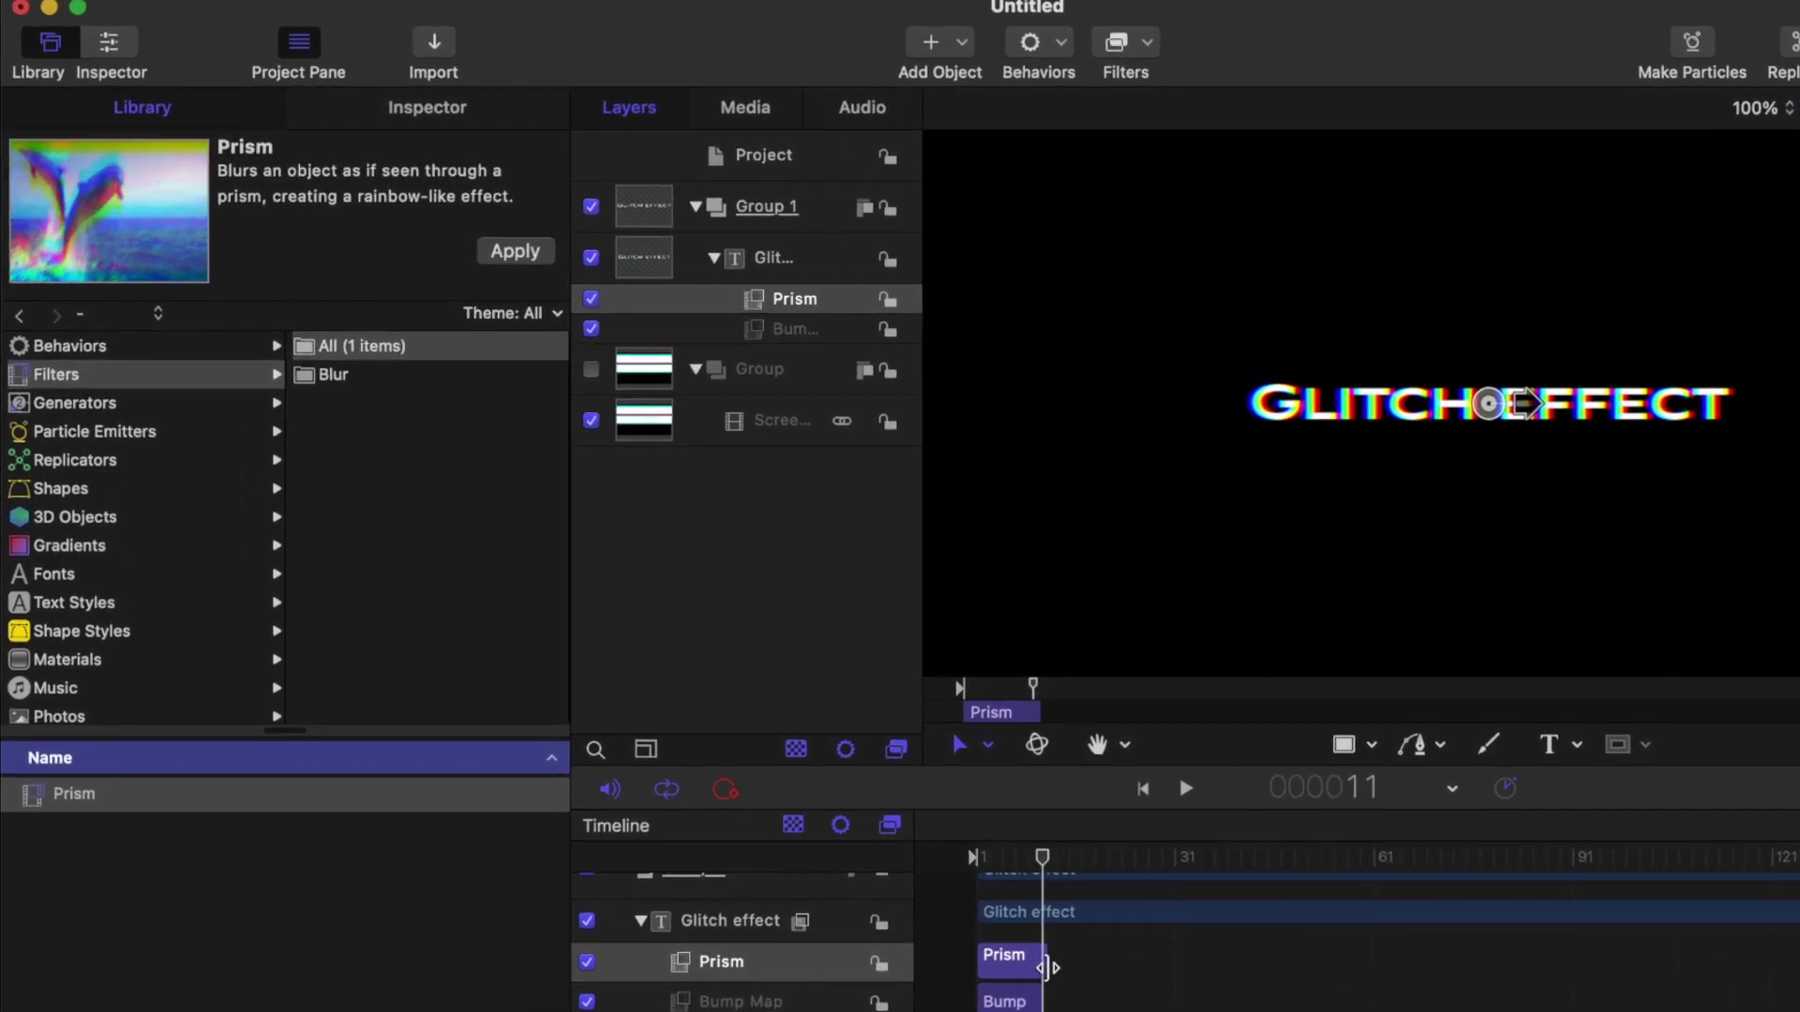
drag(916, 846, 917, 847)
drag(1048, 965, 1043, 965)
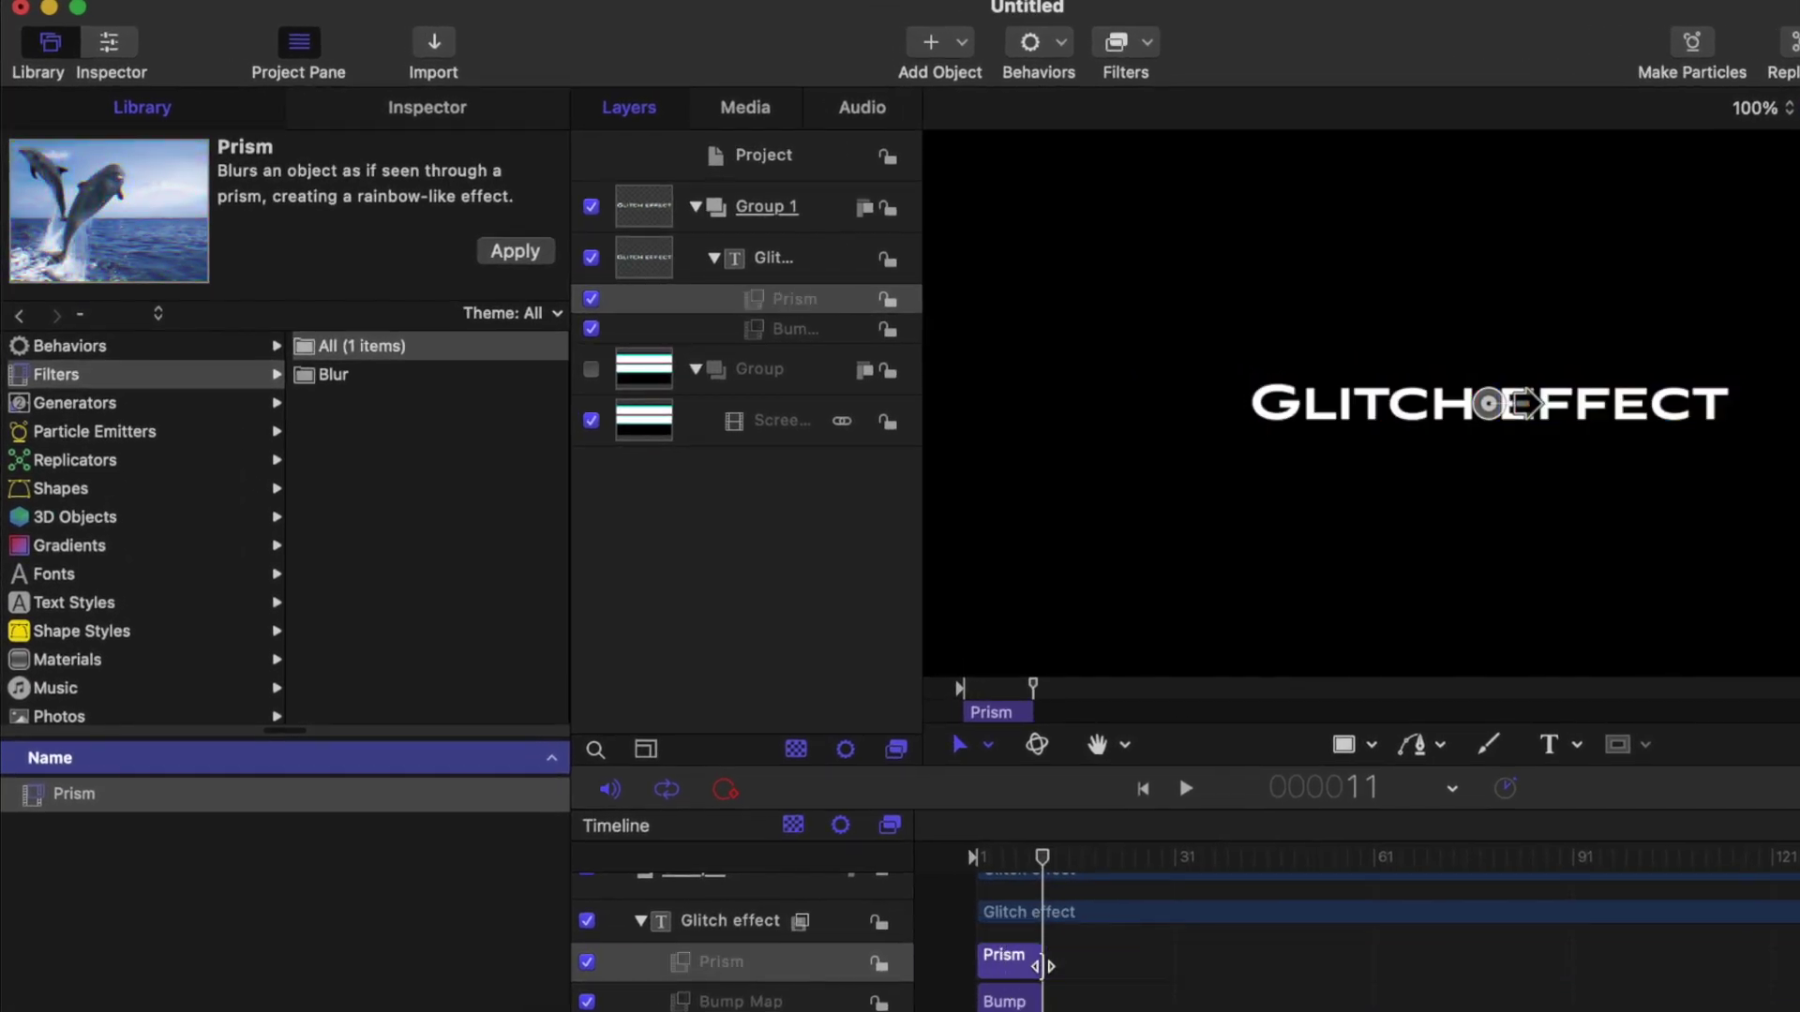
Step: At frame 4, set the Prism filter's Amount to 9.0 and its Angle to 14°
drag(994, 857, 996, 860)
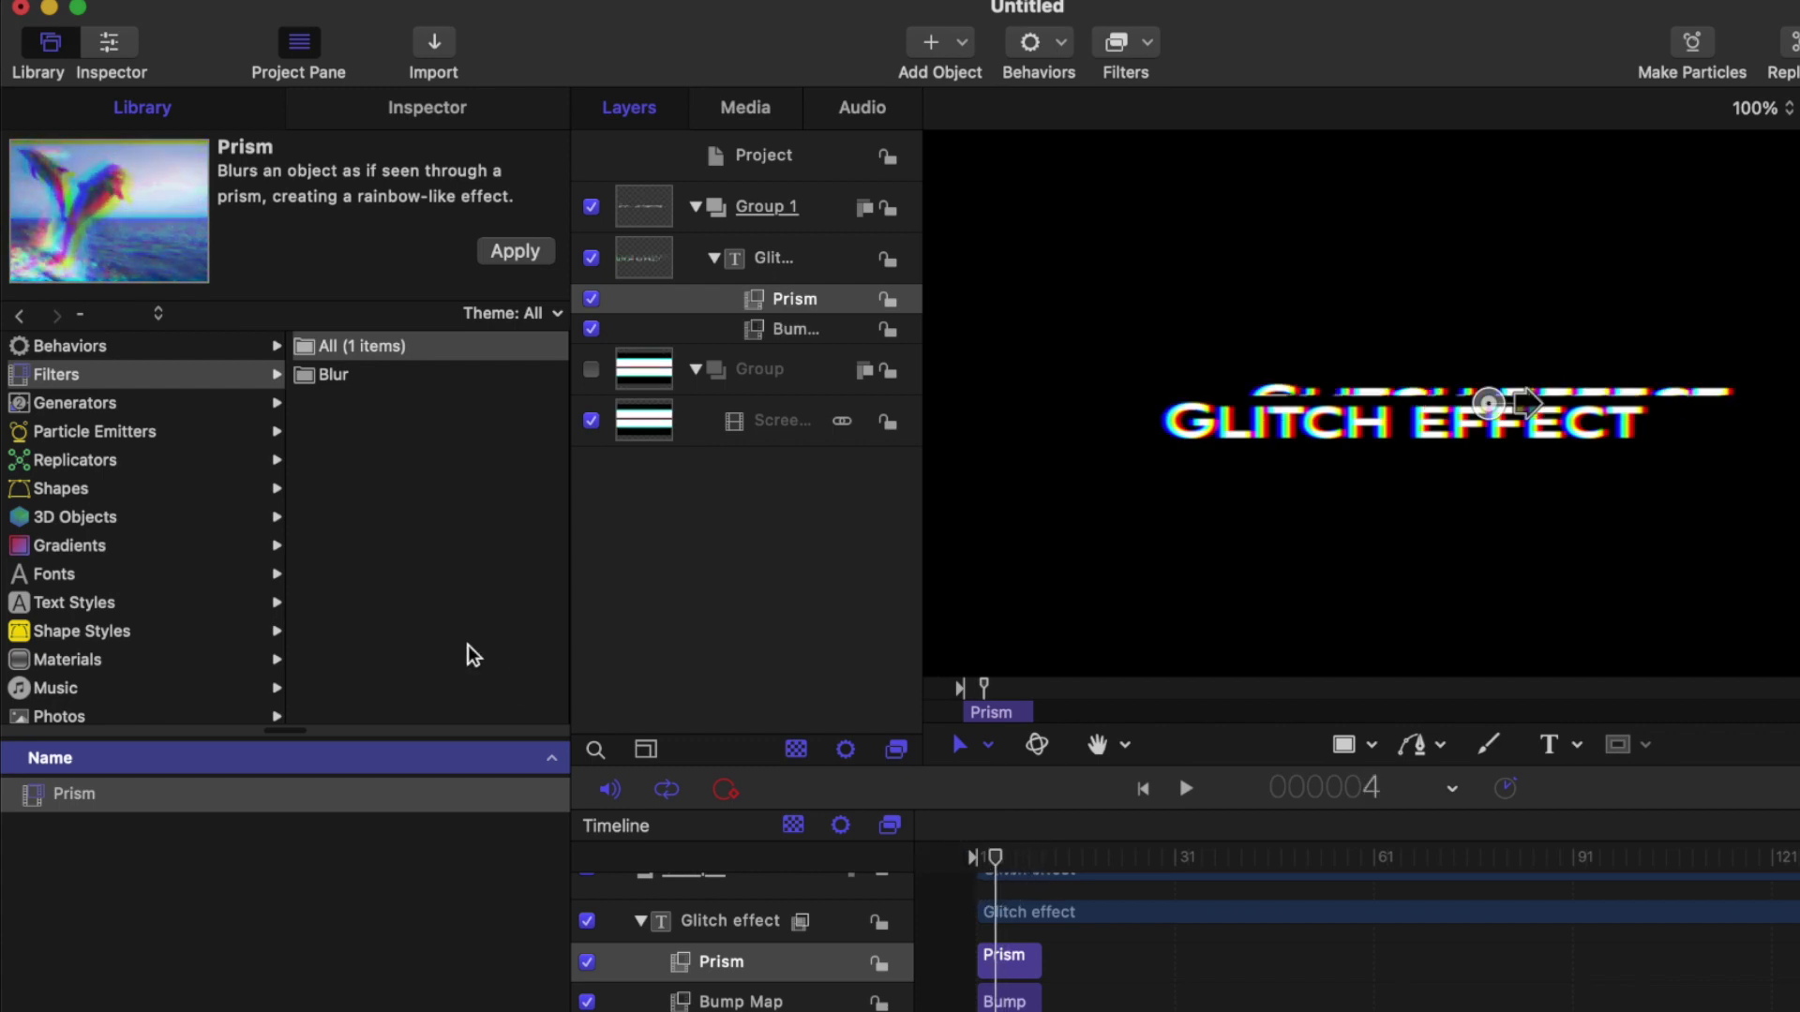
click(429, 108)
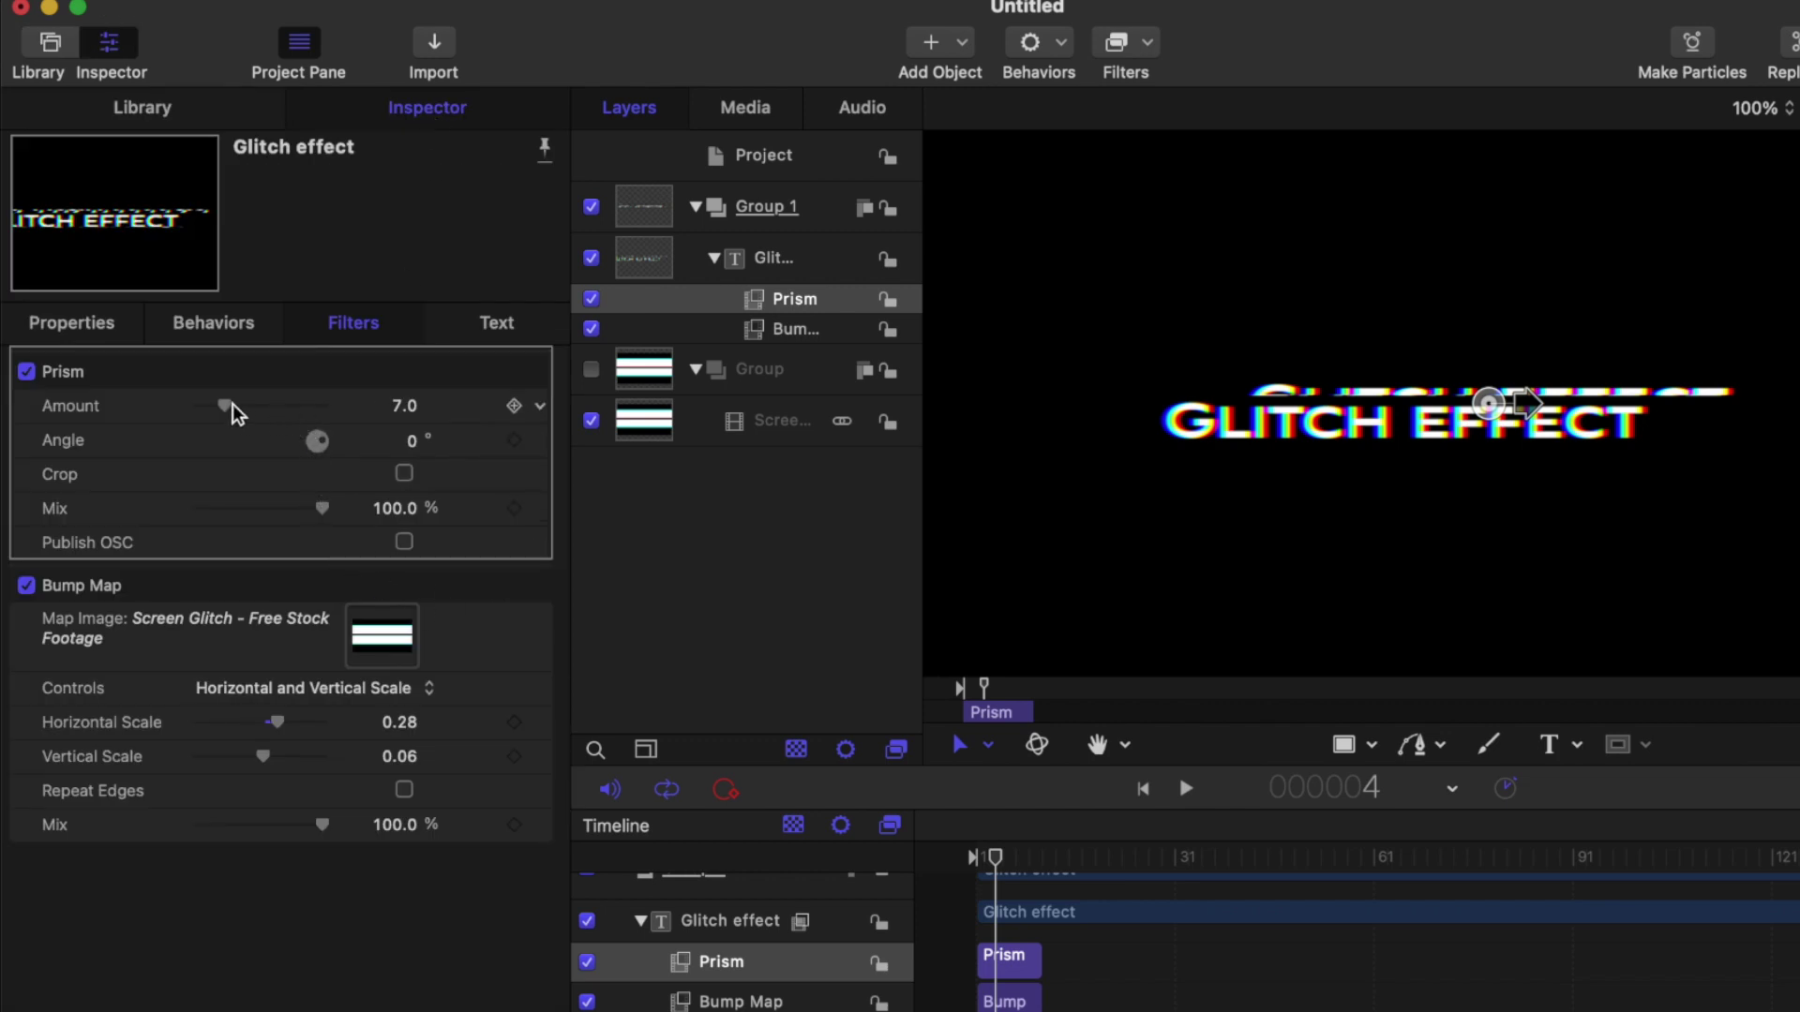
mouse_move(228, 403)
mouse_down()
mouse_move(289, 406)
mouse_move(237, 411)
mouse_up()
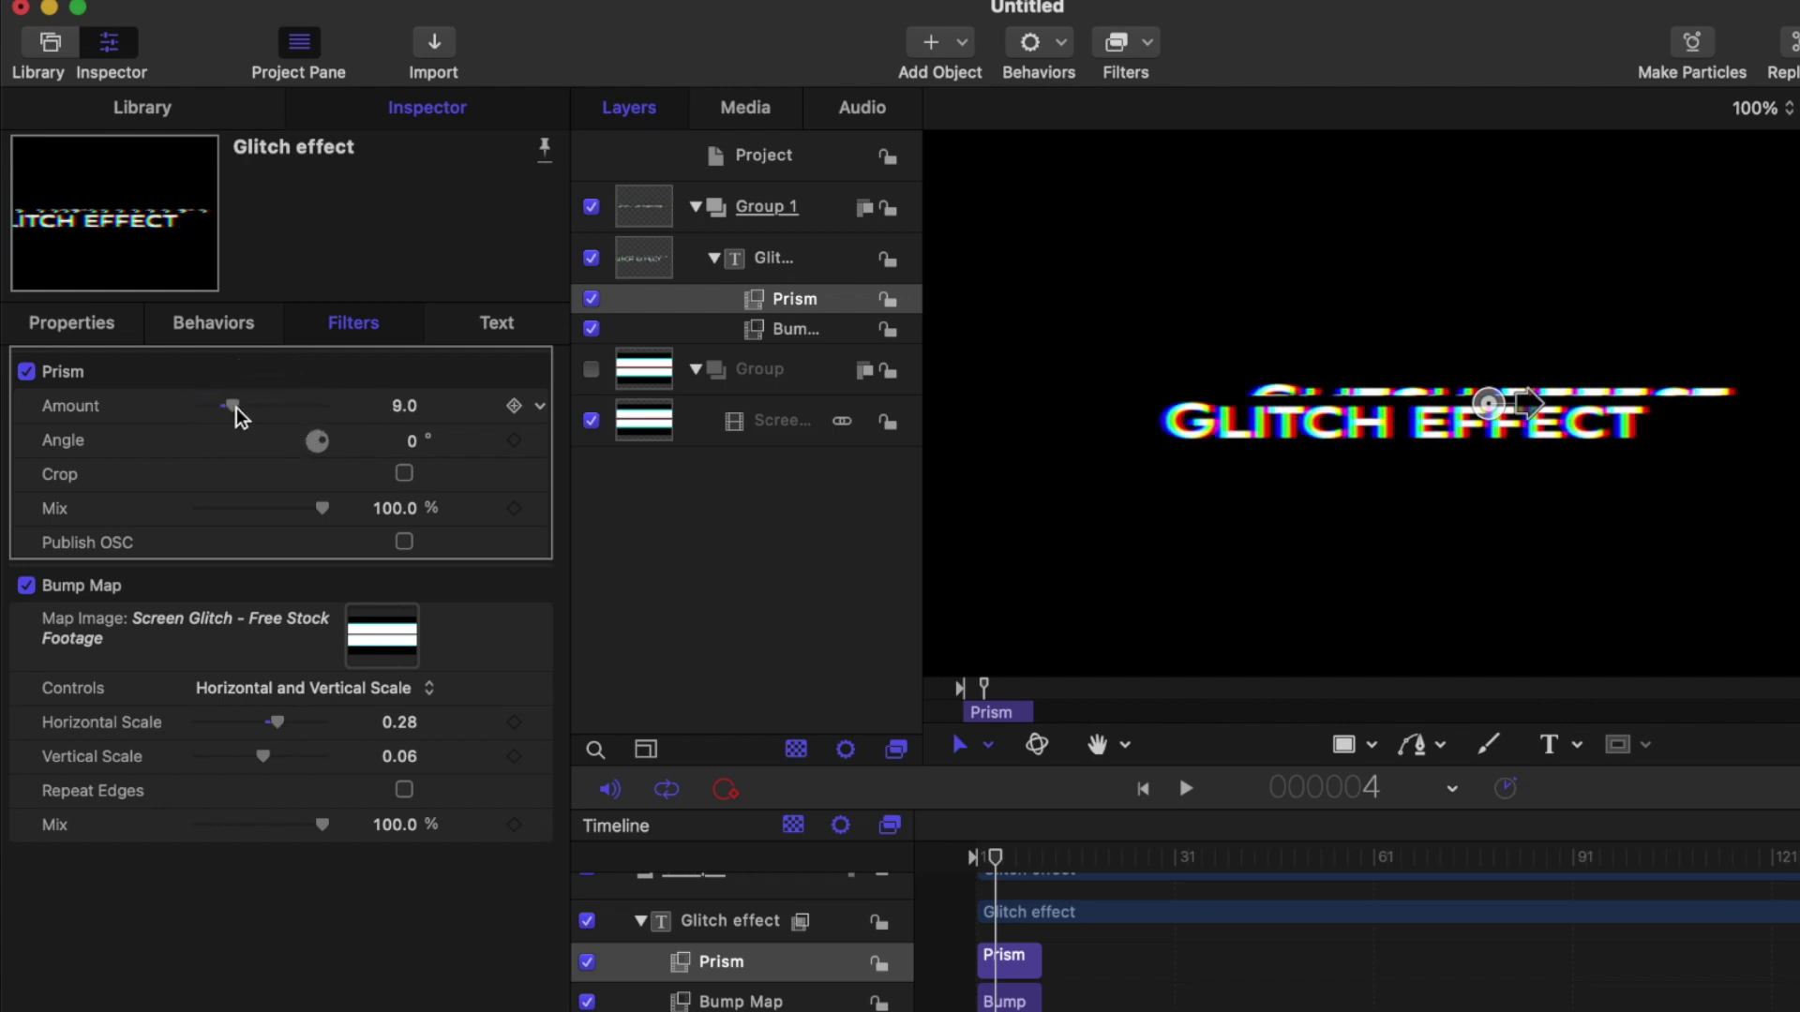
click(403, 443)
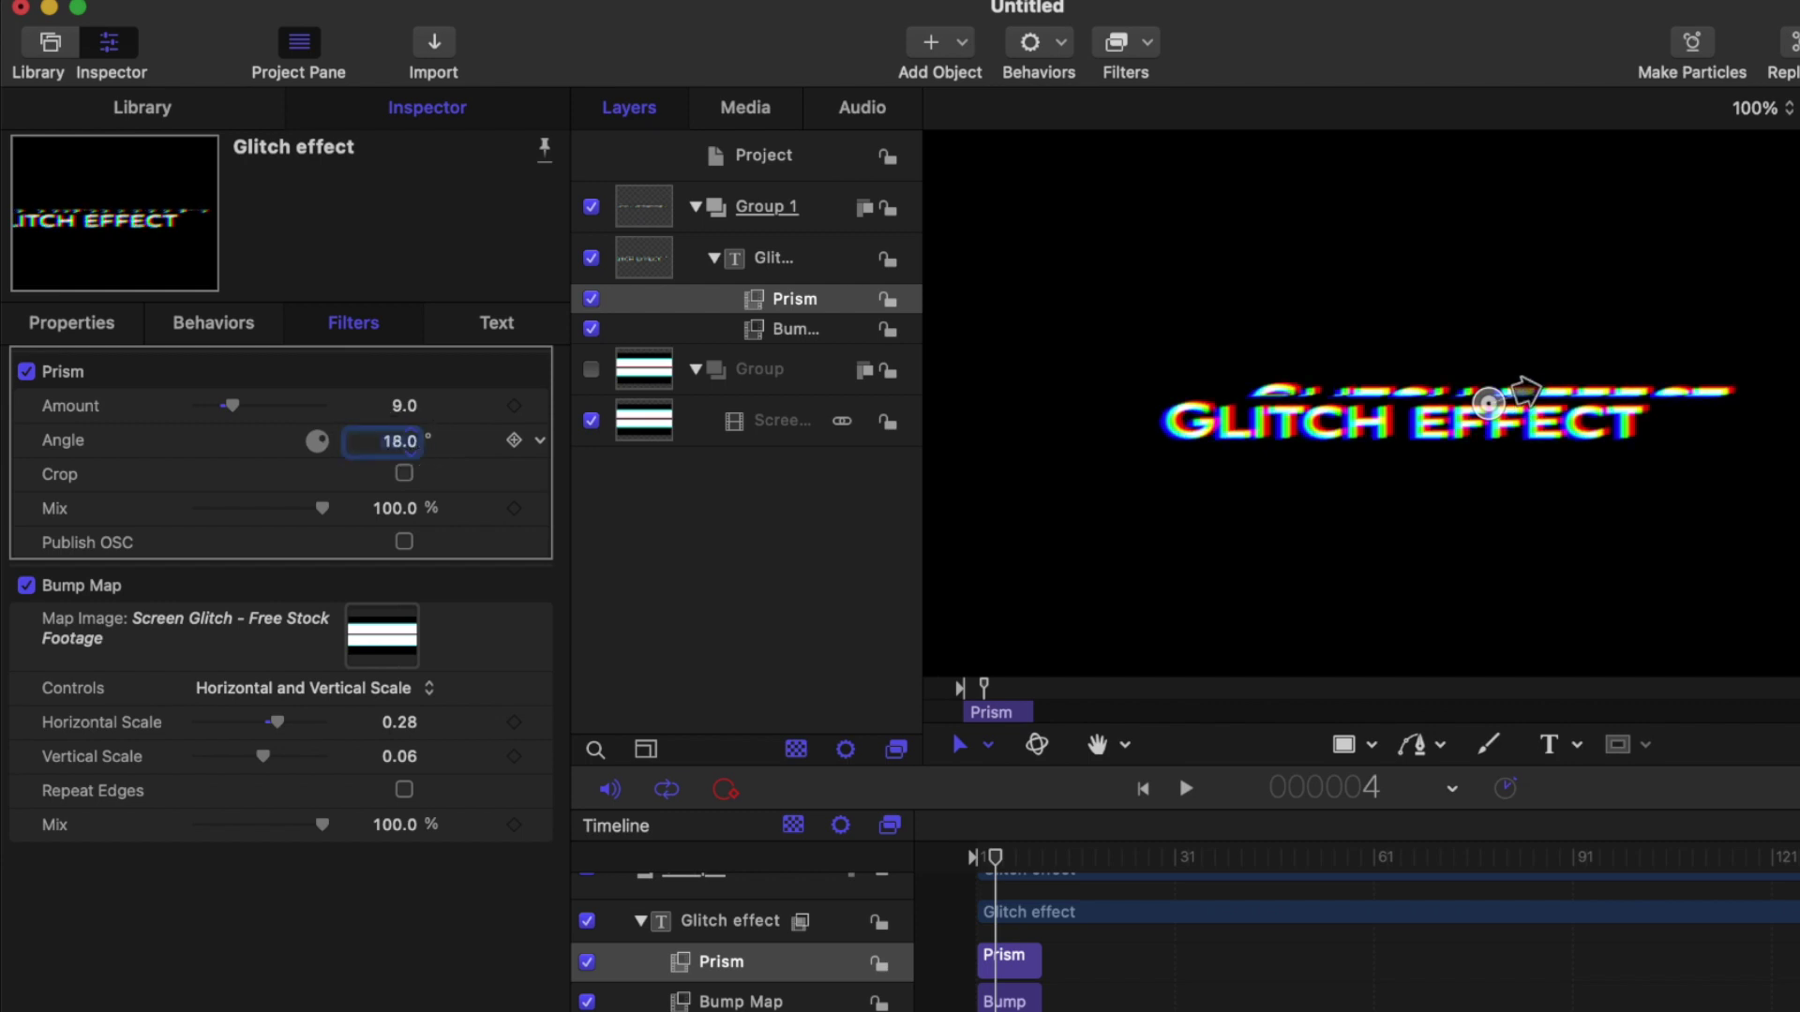
drag(1523, 389, 1527, 392)
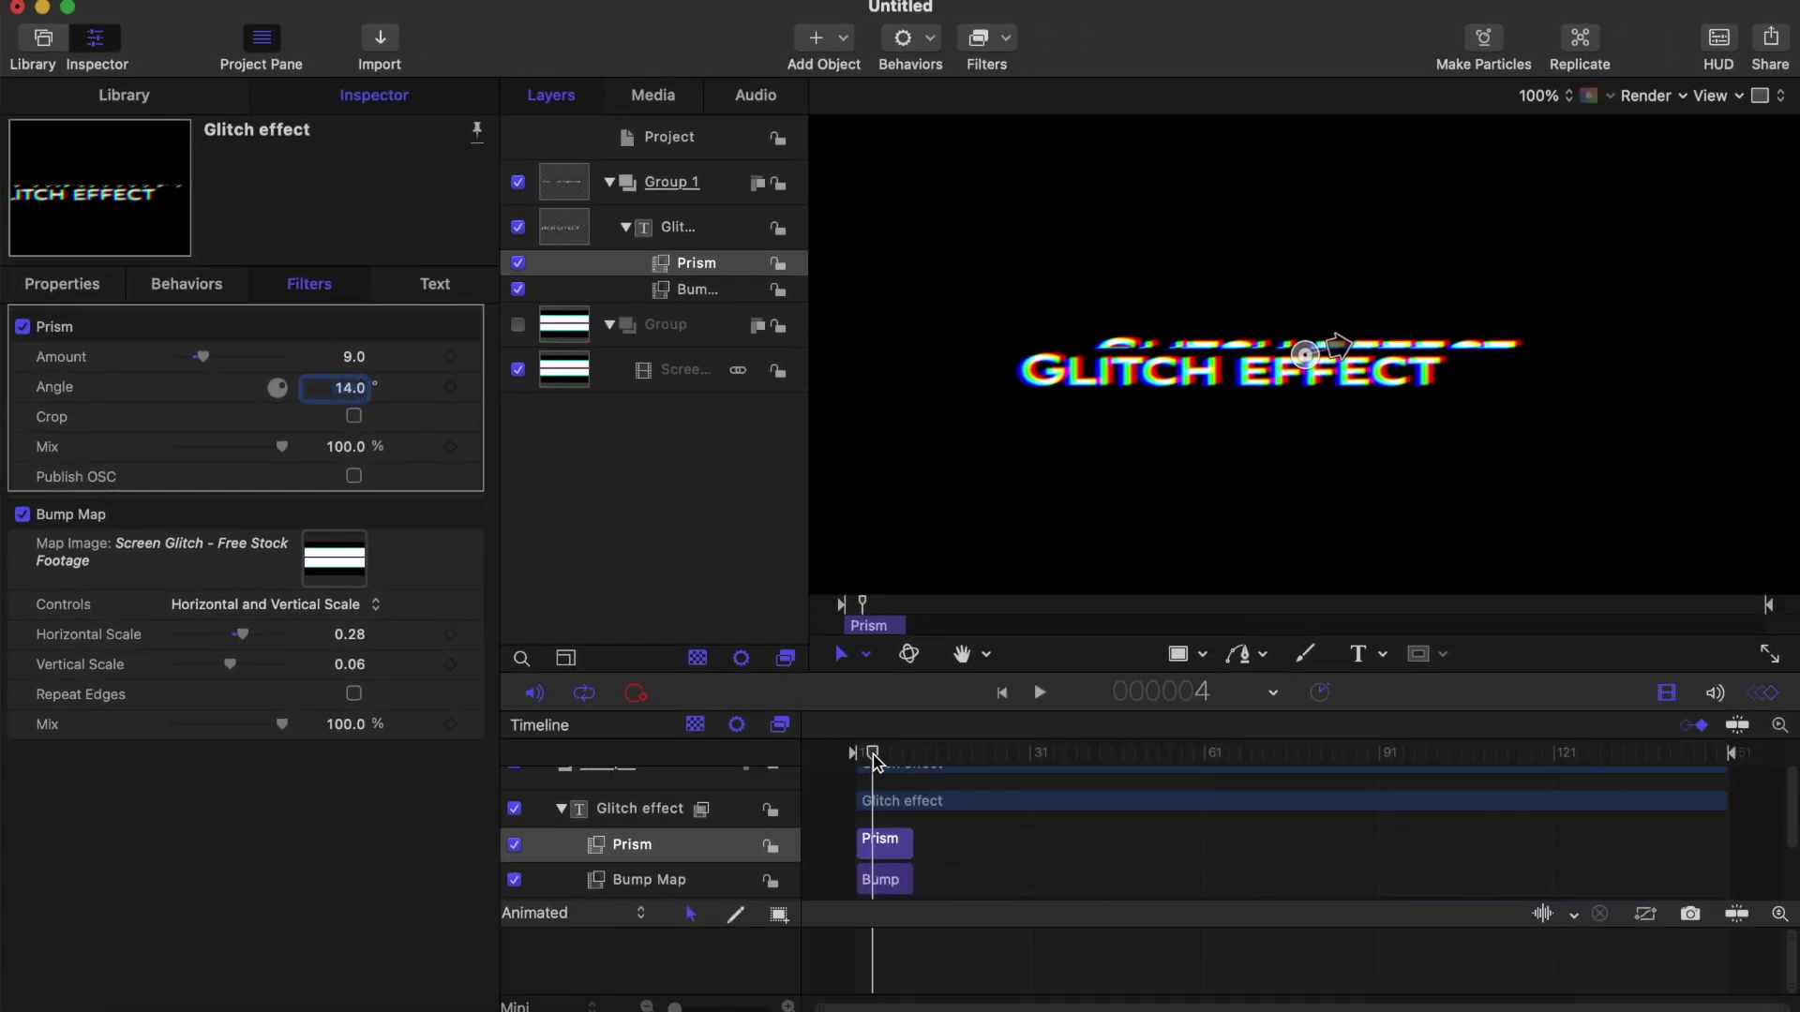
Step: Play back the combined Prism and Bump Map glitch from the start, and park the playhead at frame 4
click(784, 755)
key(space)
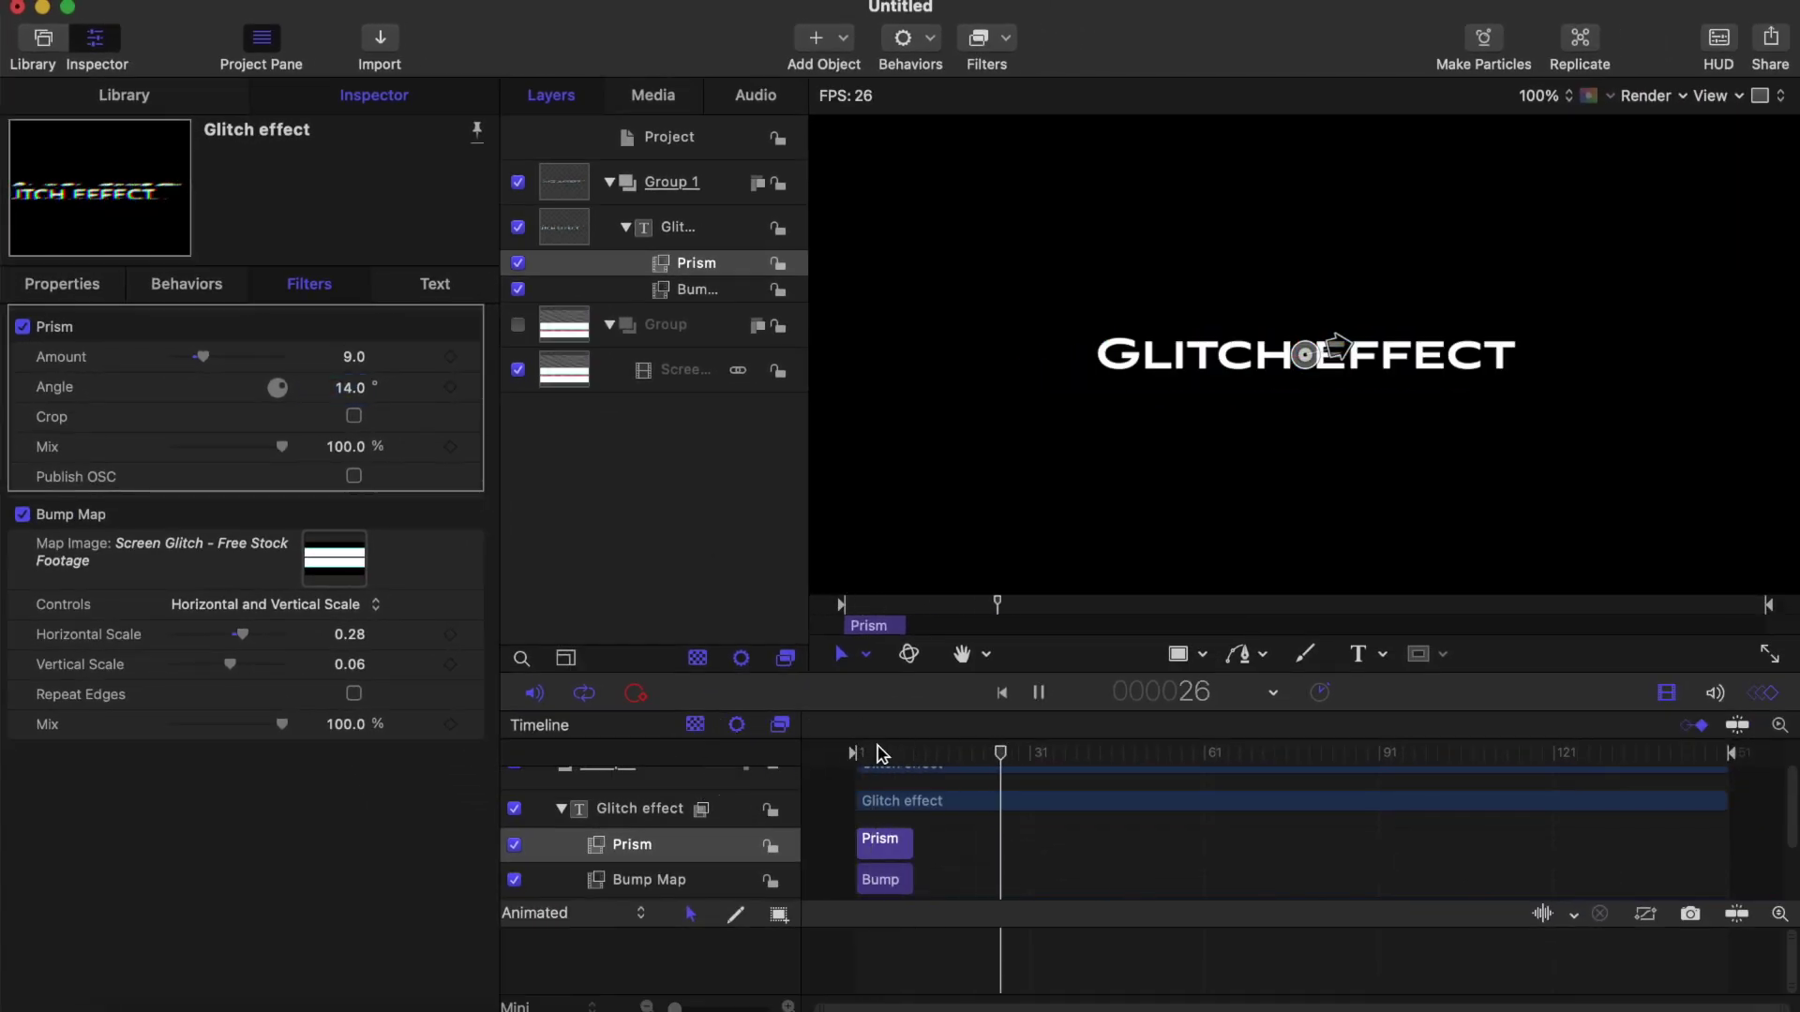
click(861, 753)
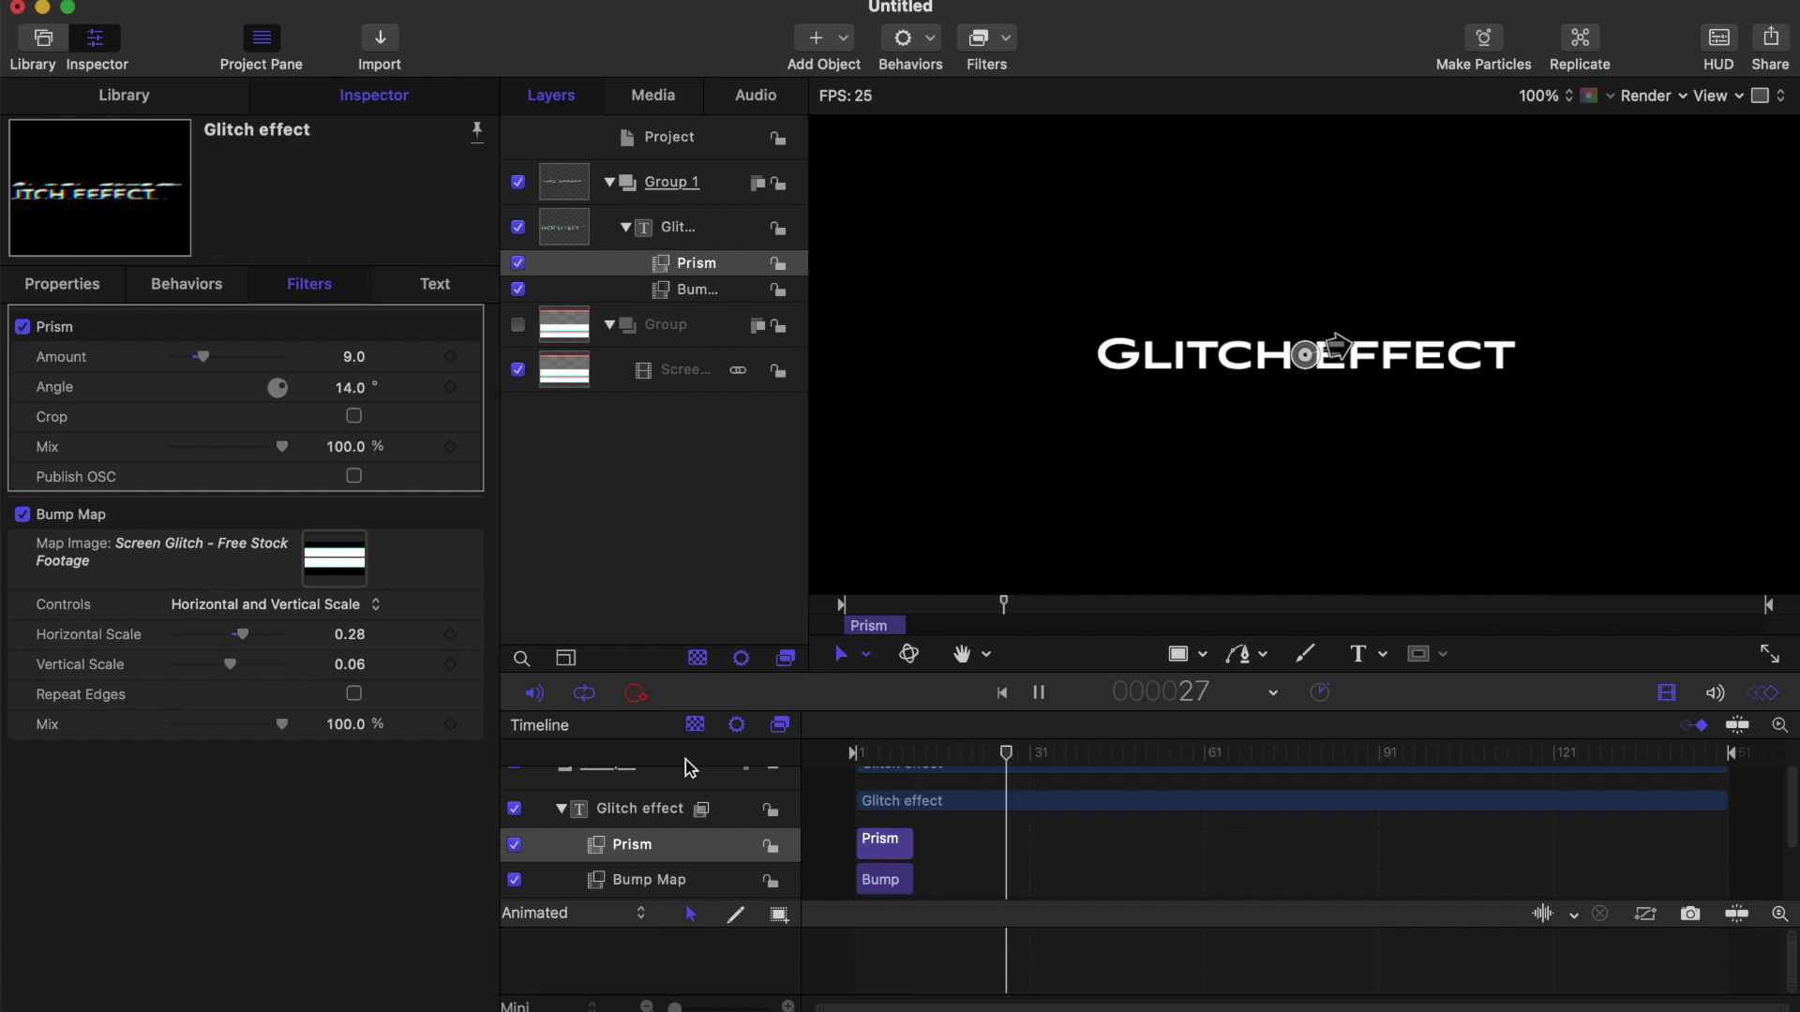
click(860, 753)
key(space)
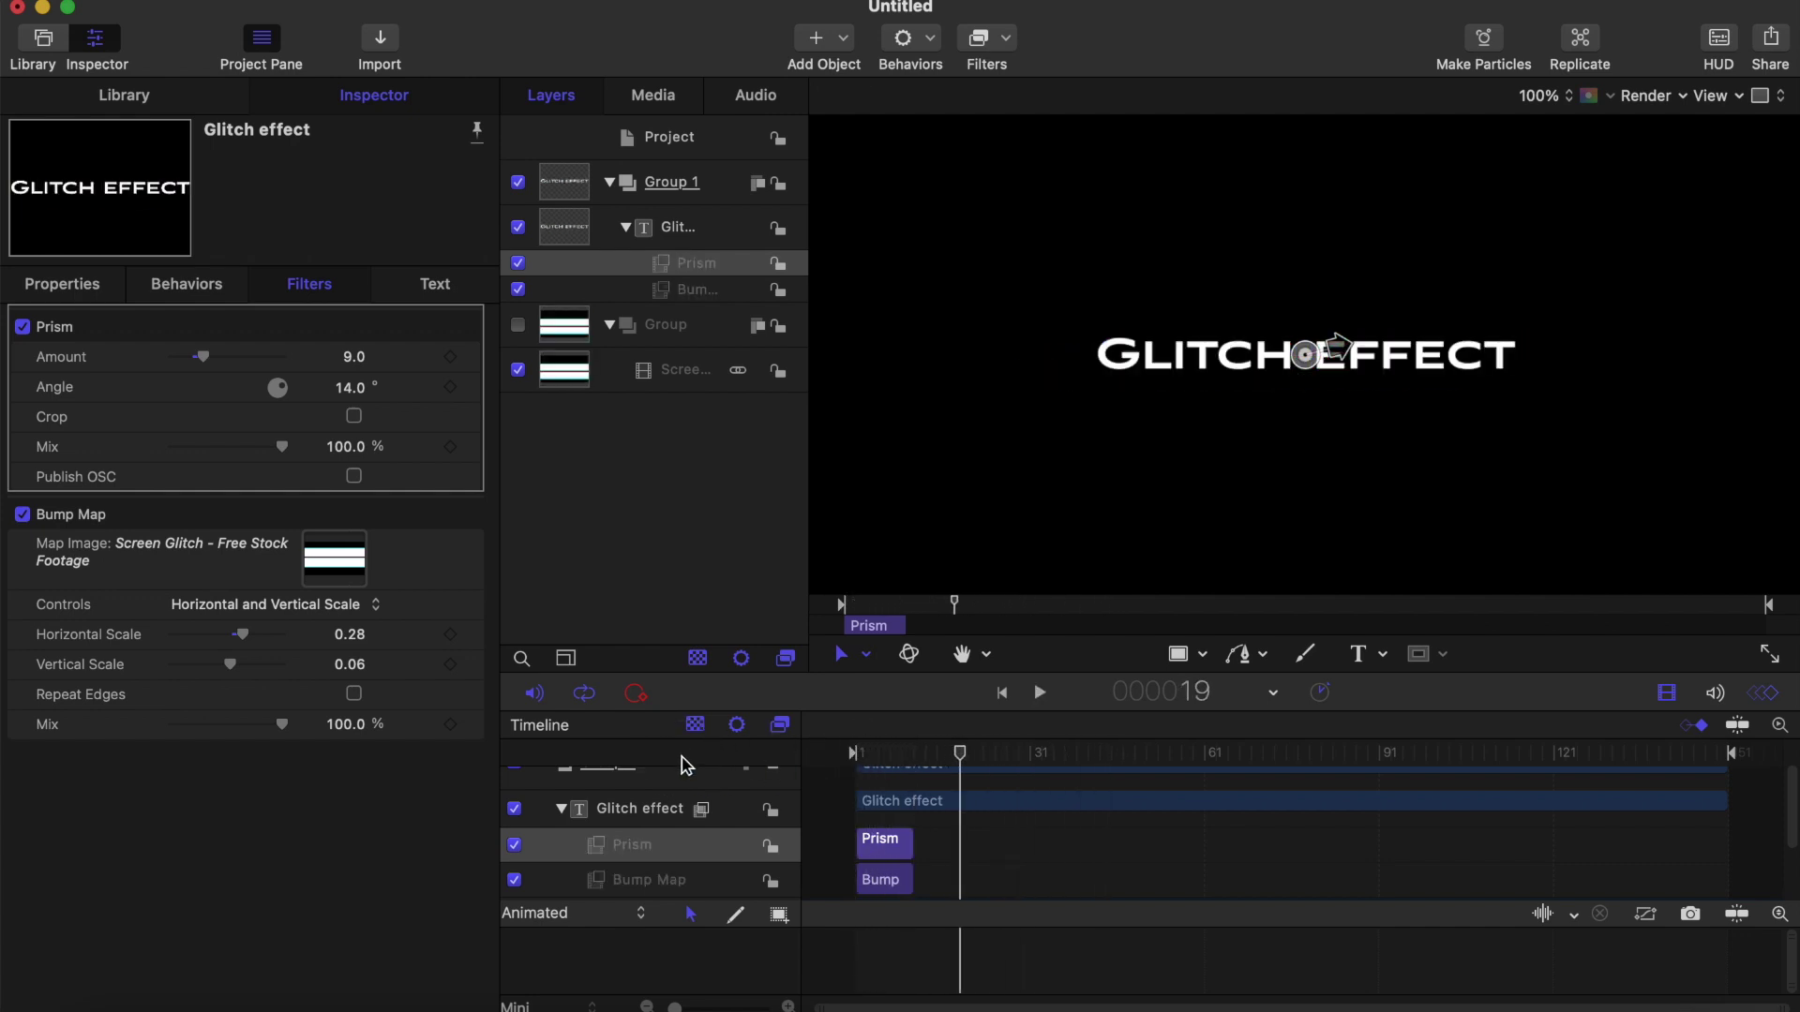
click(872, 755)
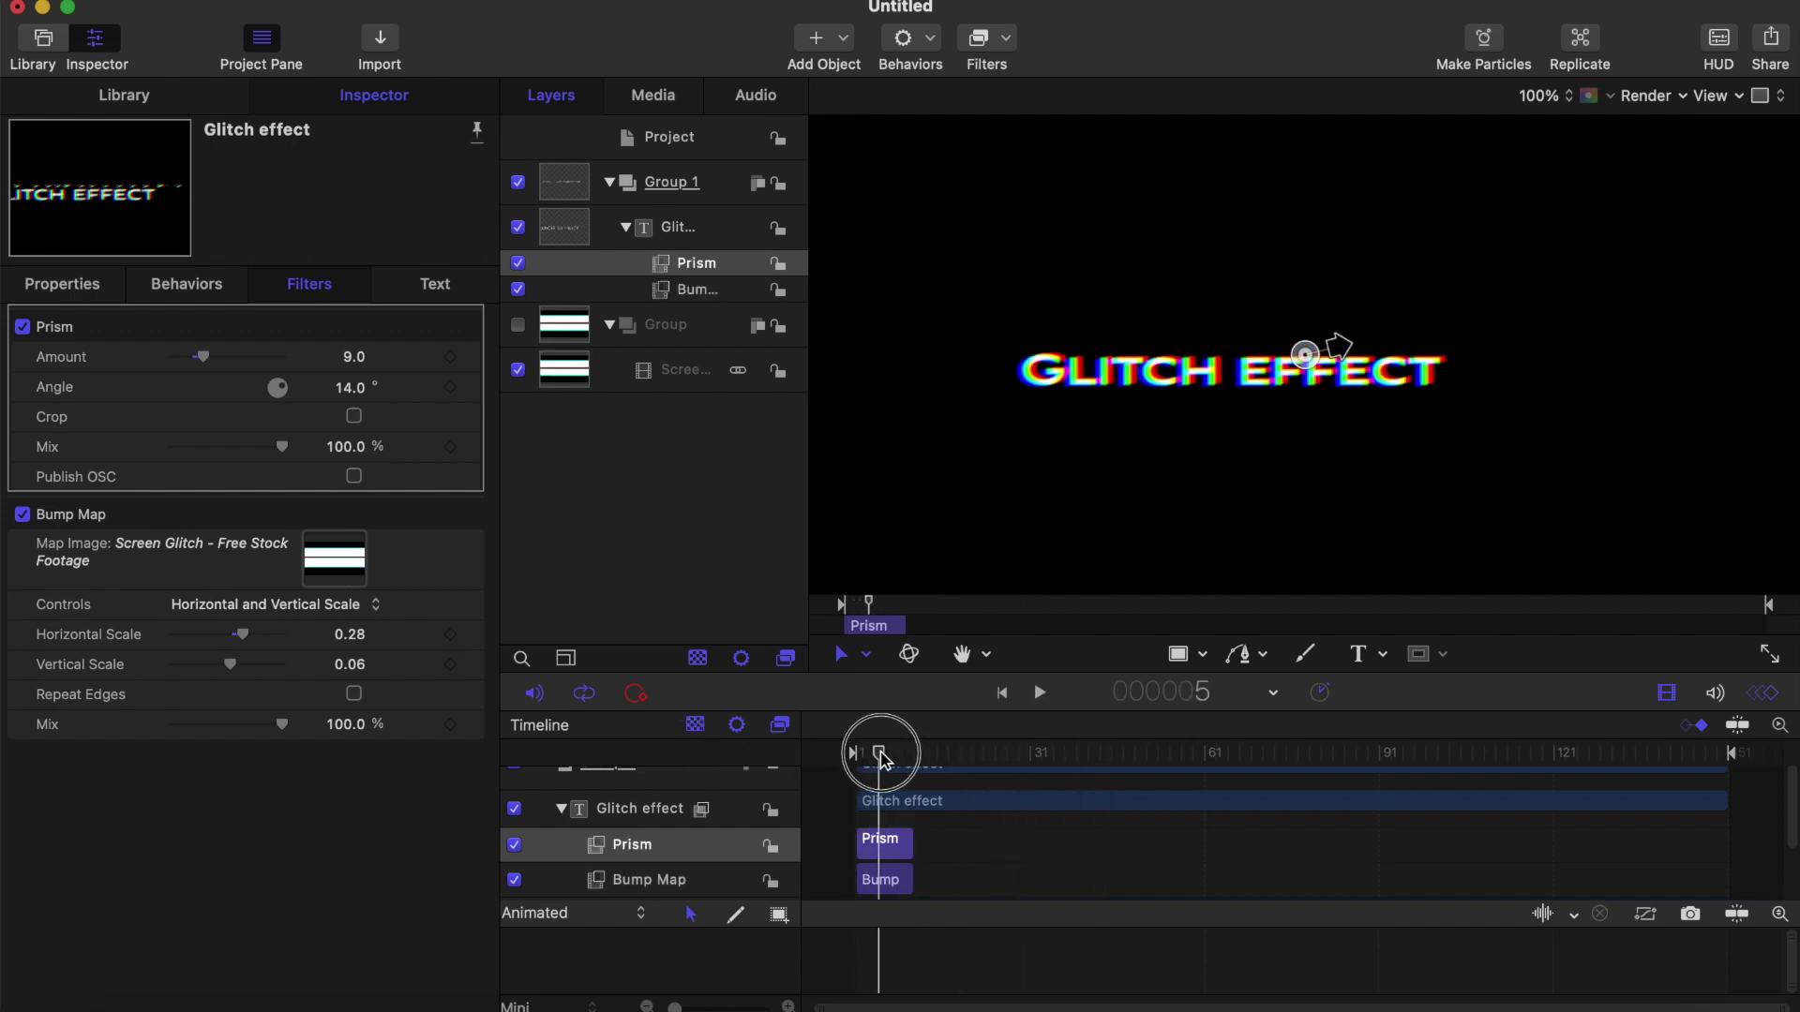
click(872, 752)
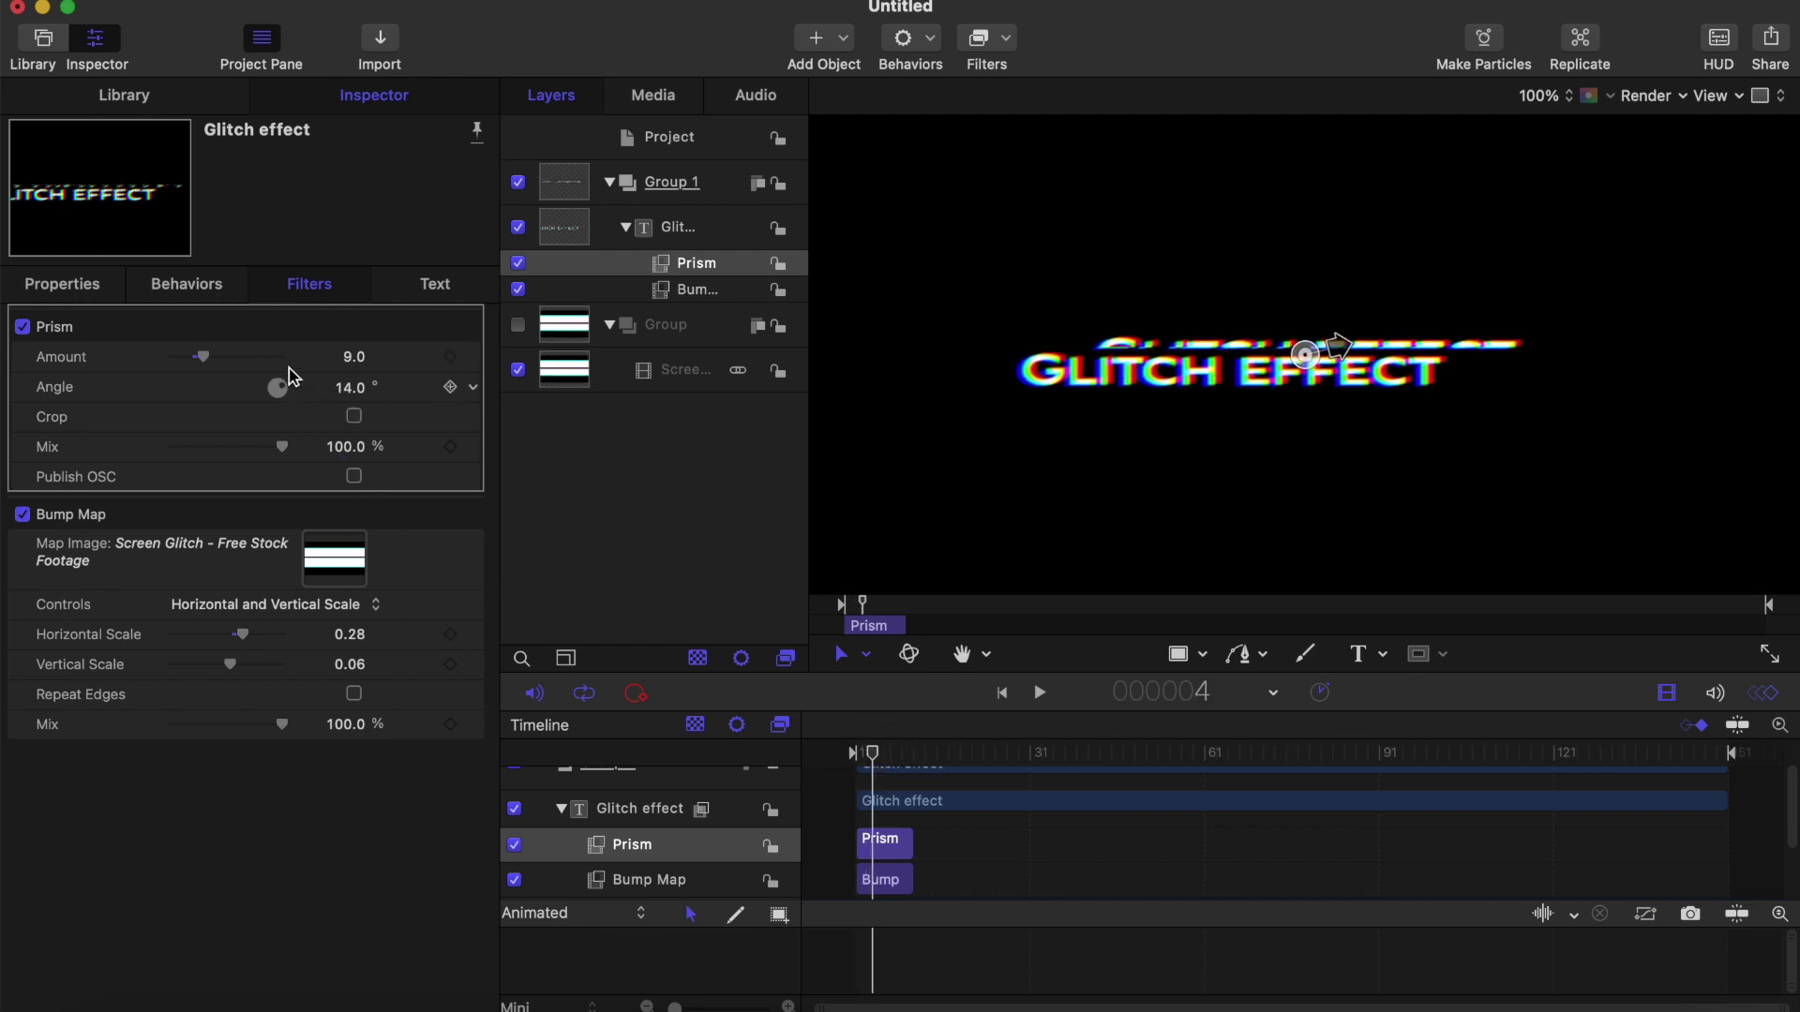
Step: Set the Prism filter's Amount to 4.0
drag(206, 363, 193, 368)
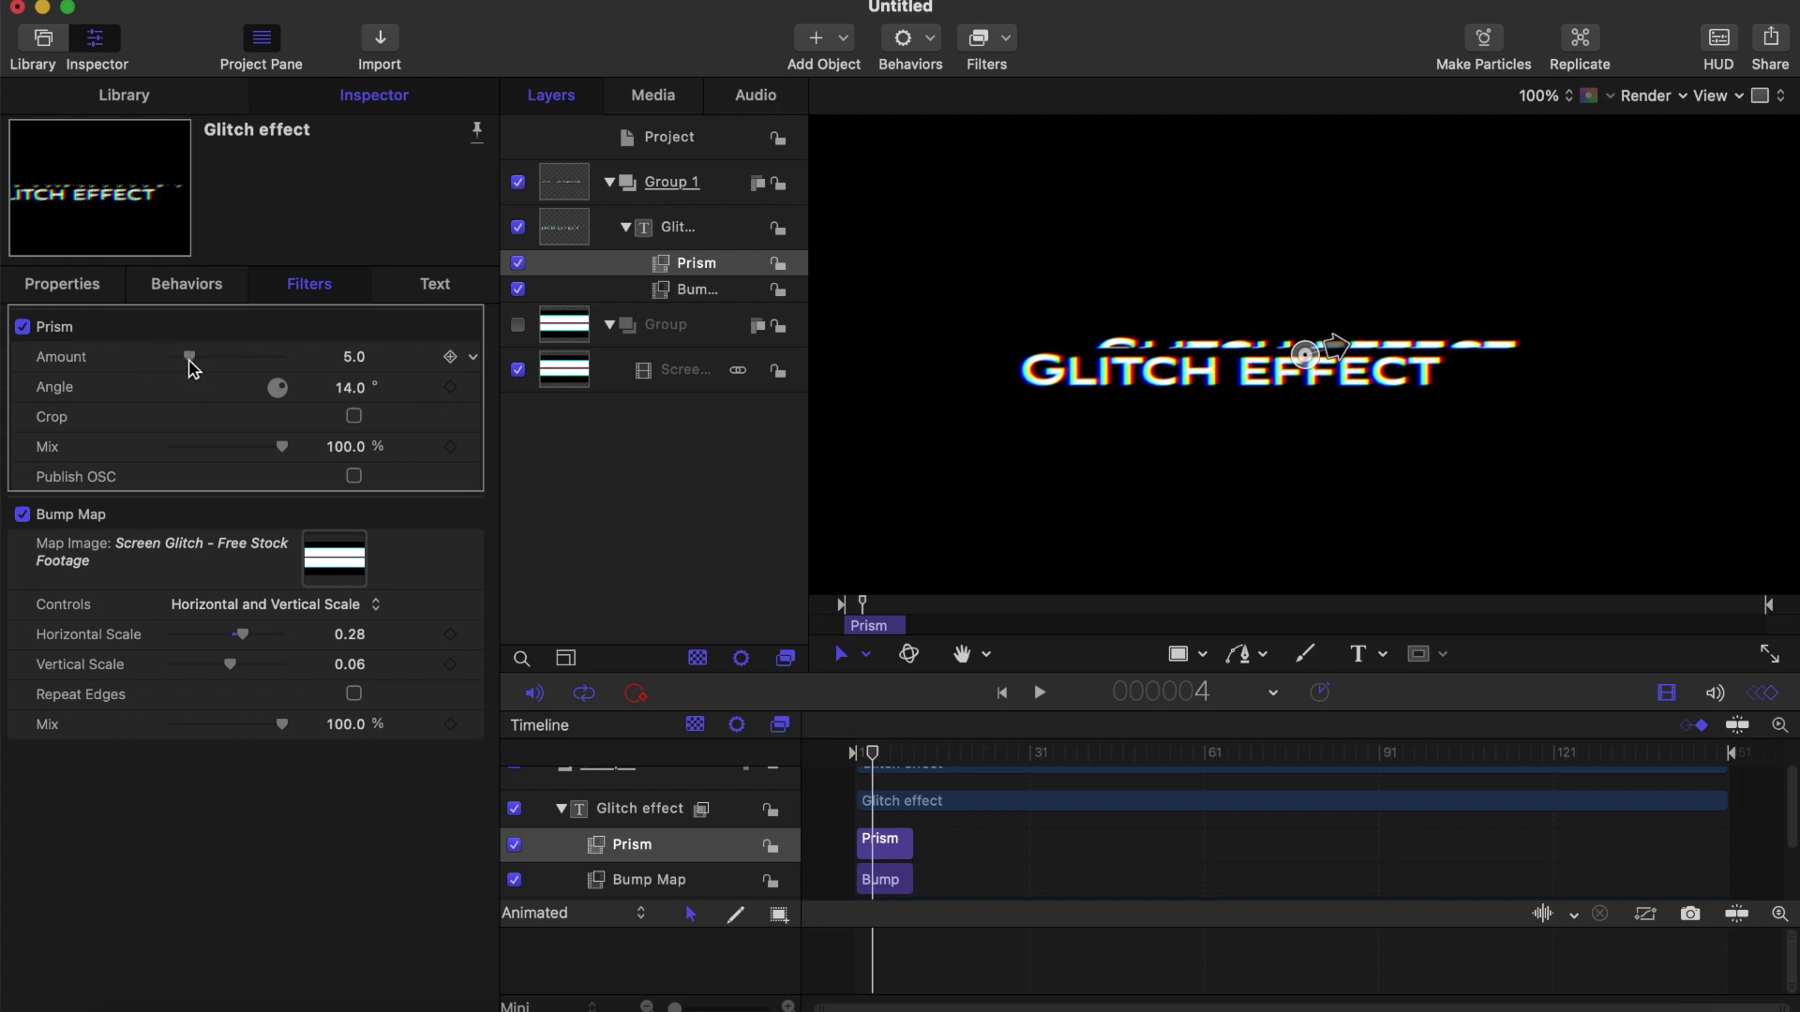
click(355, 358)
text(4)
key(Return)
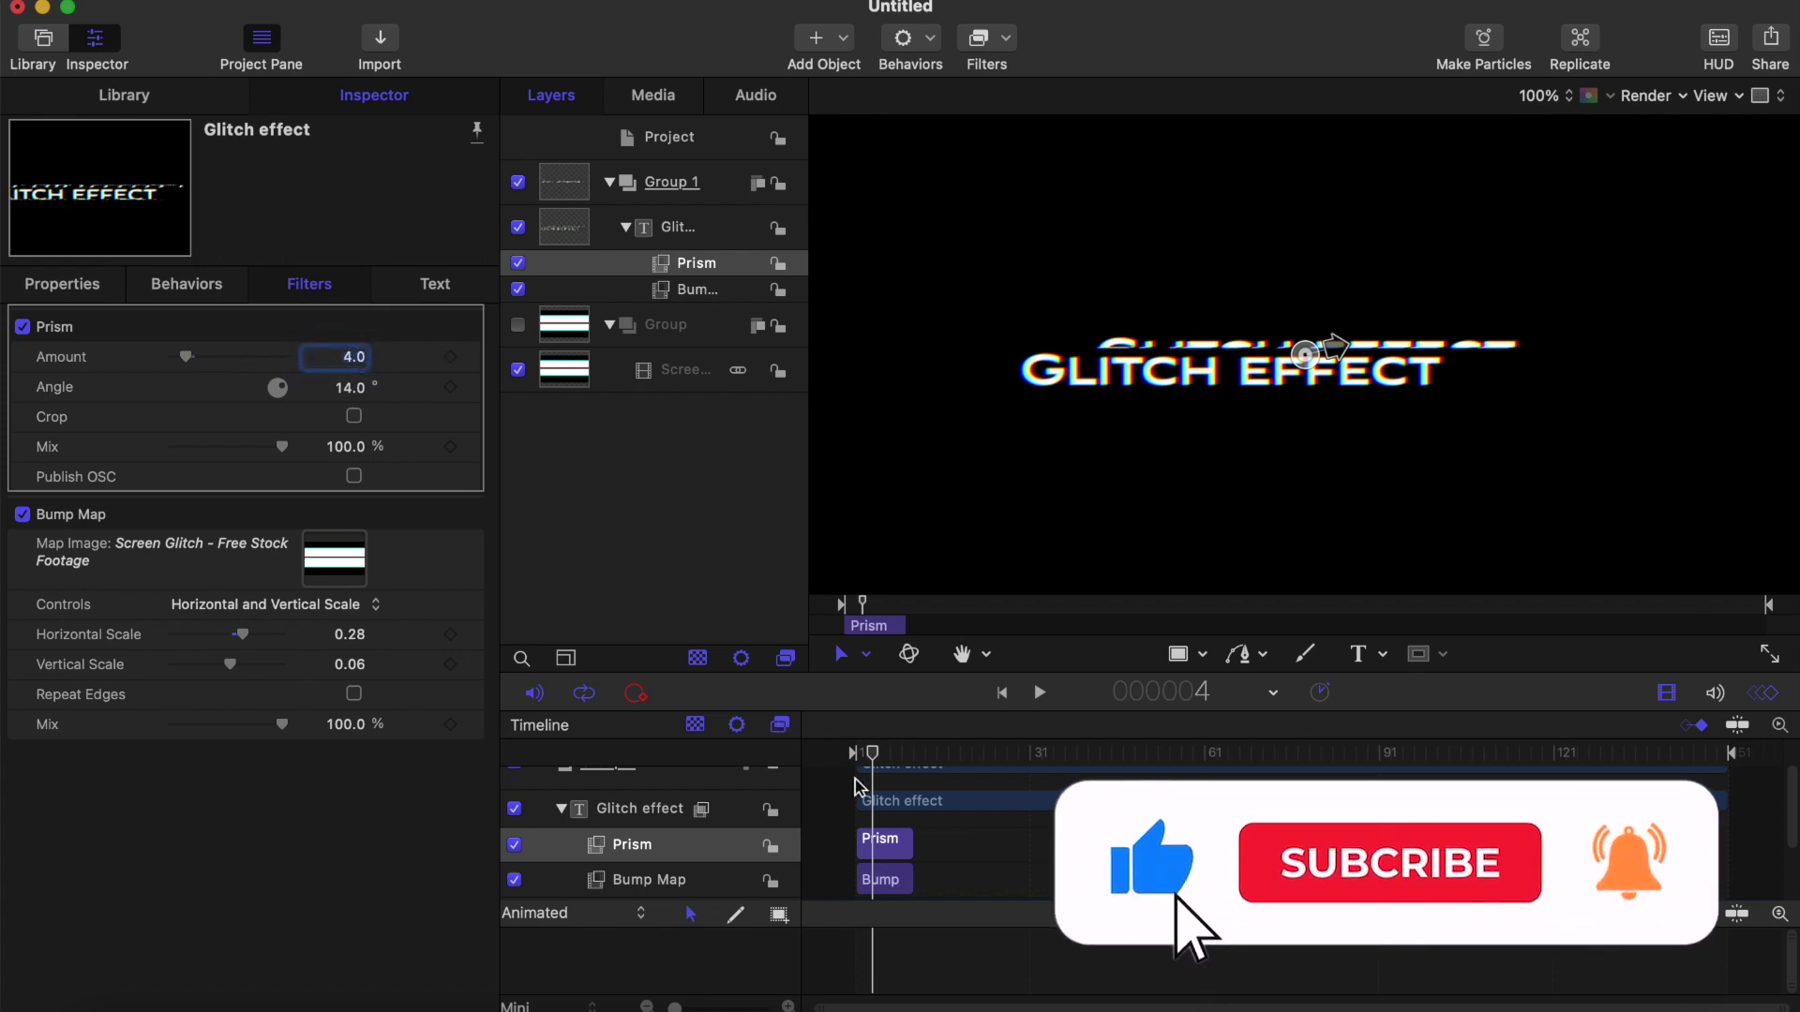
Step: Play back the glitch from the start several times to check the reduced Prism effect
key(space)
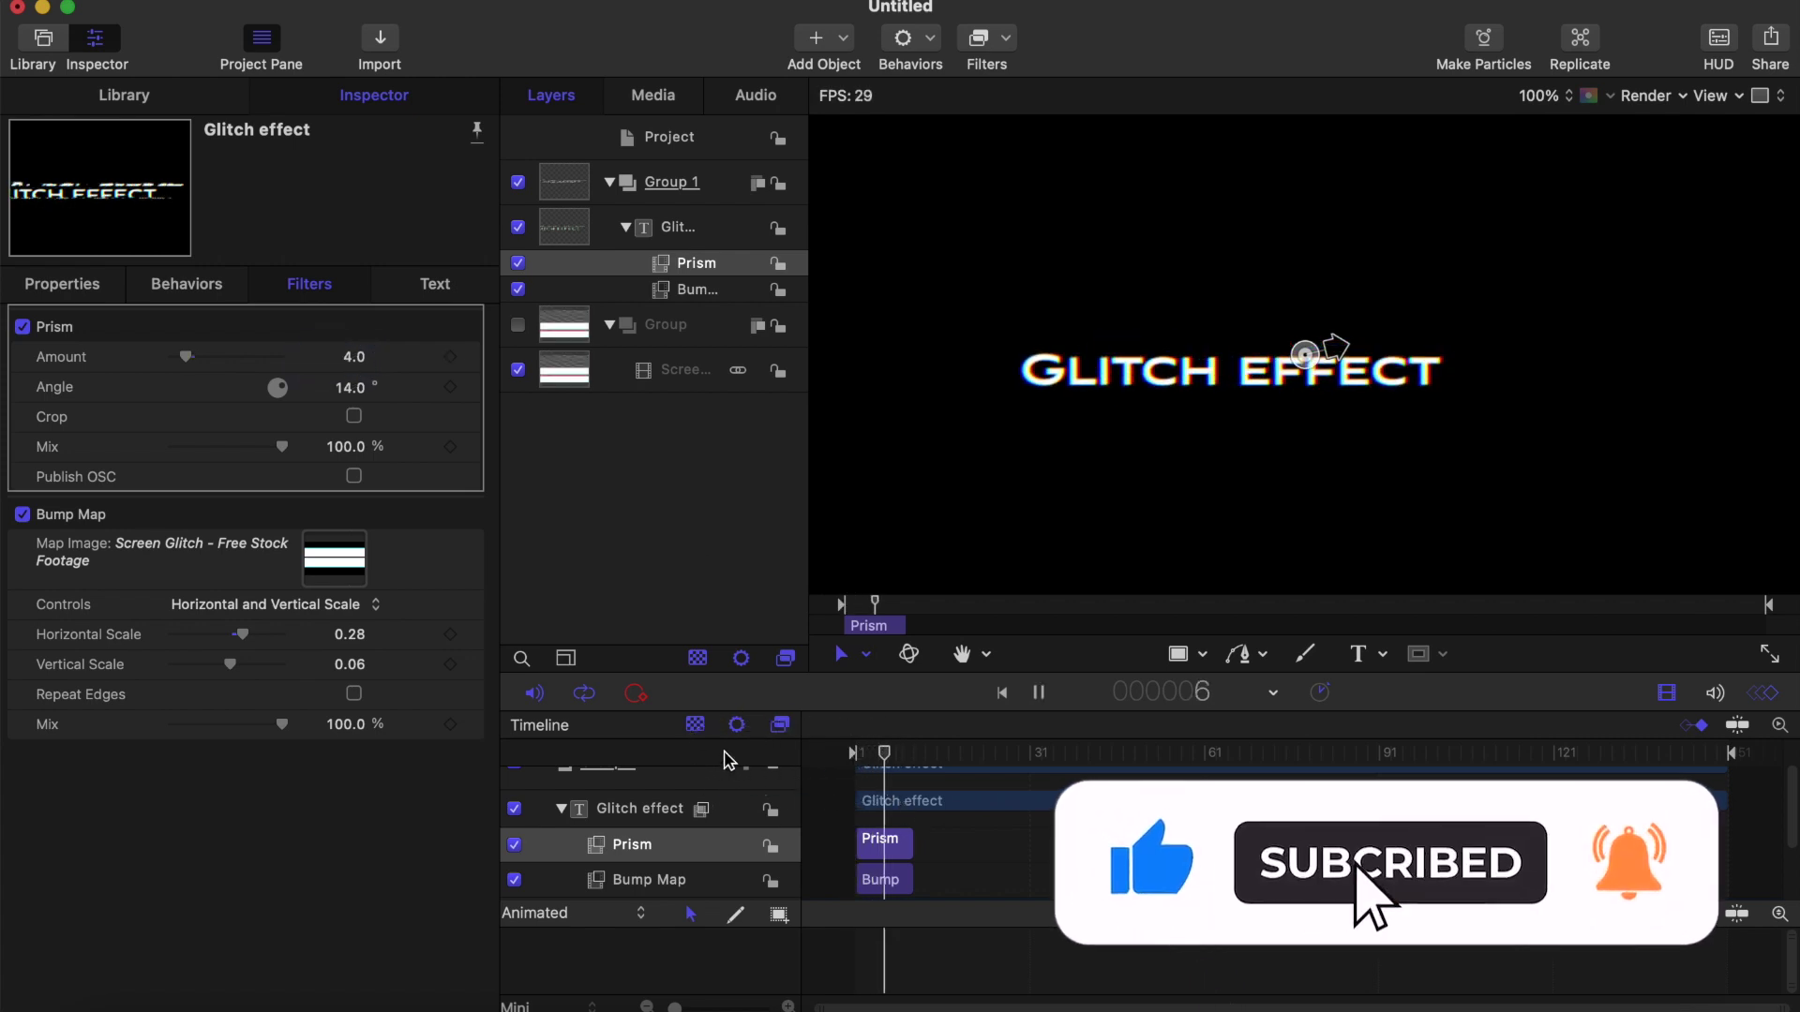
key(space)
key(Home)
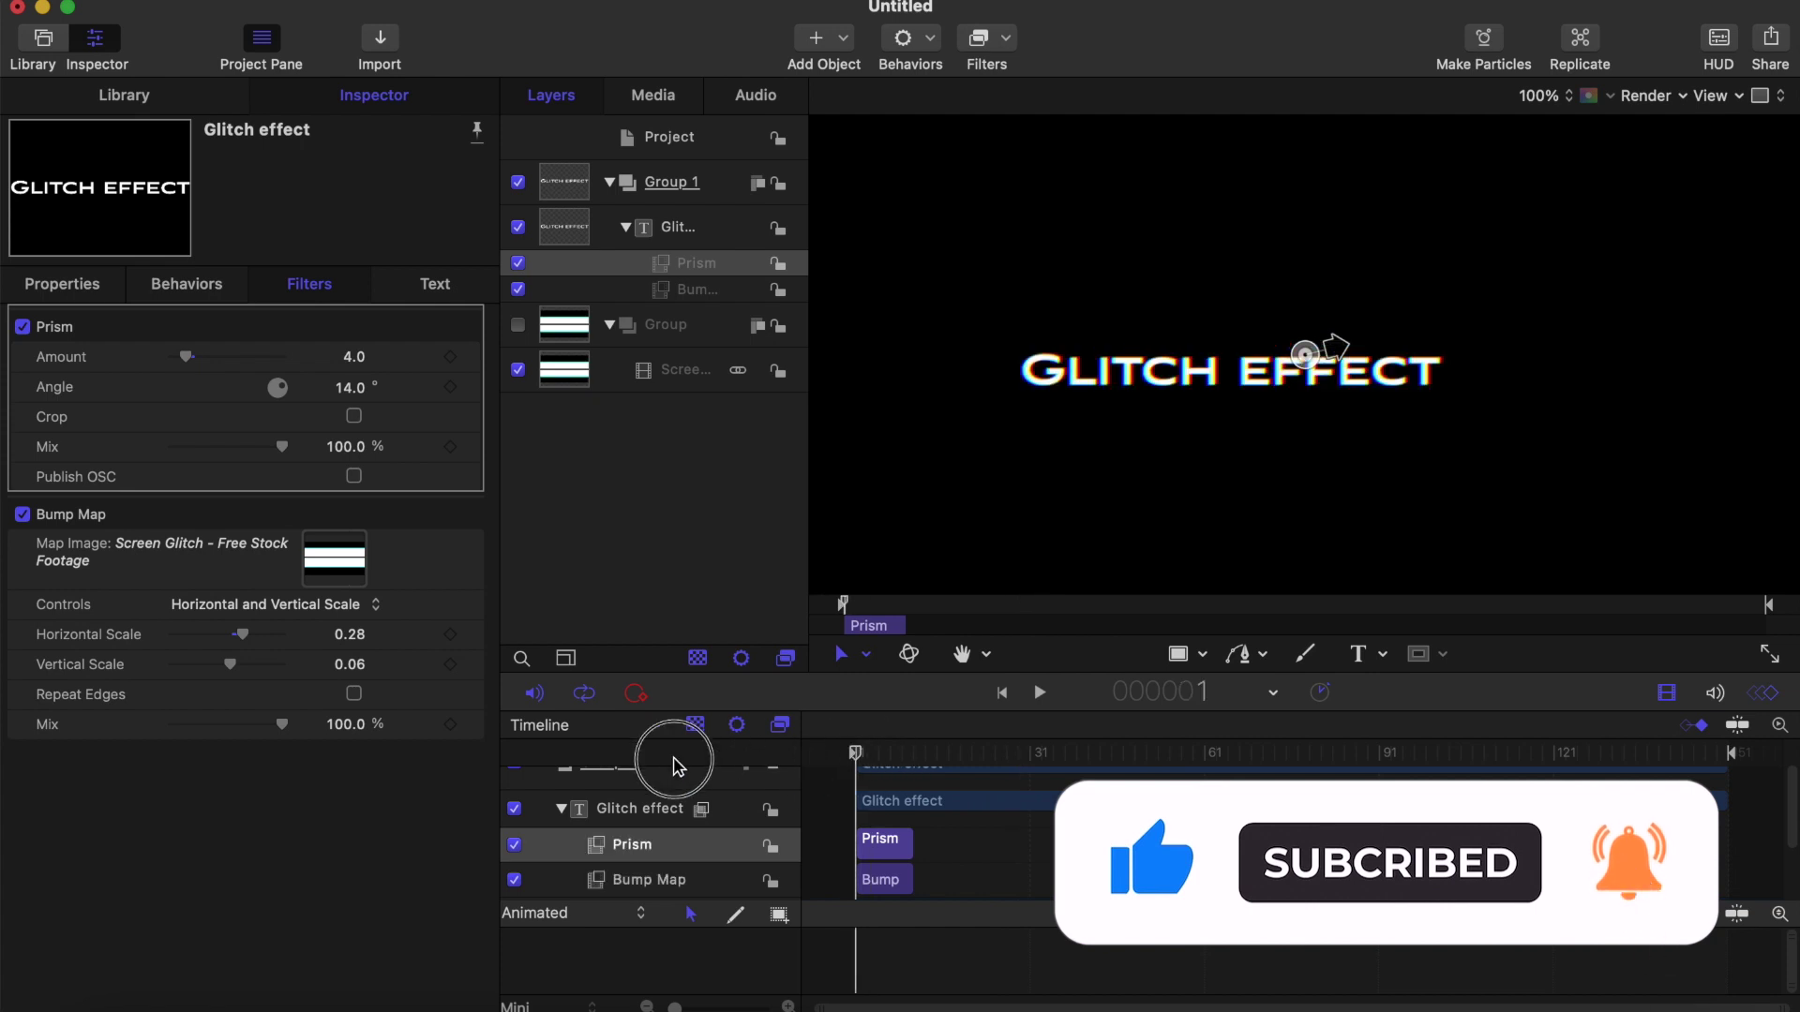
key(space)
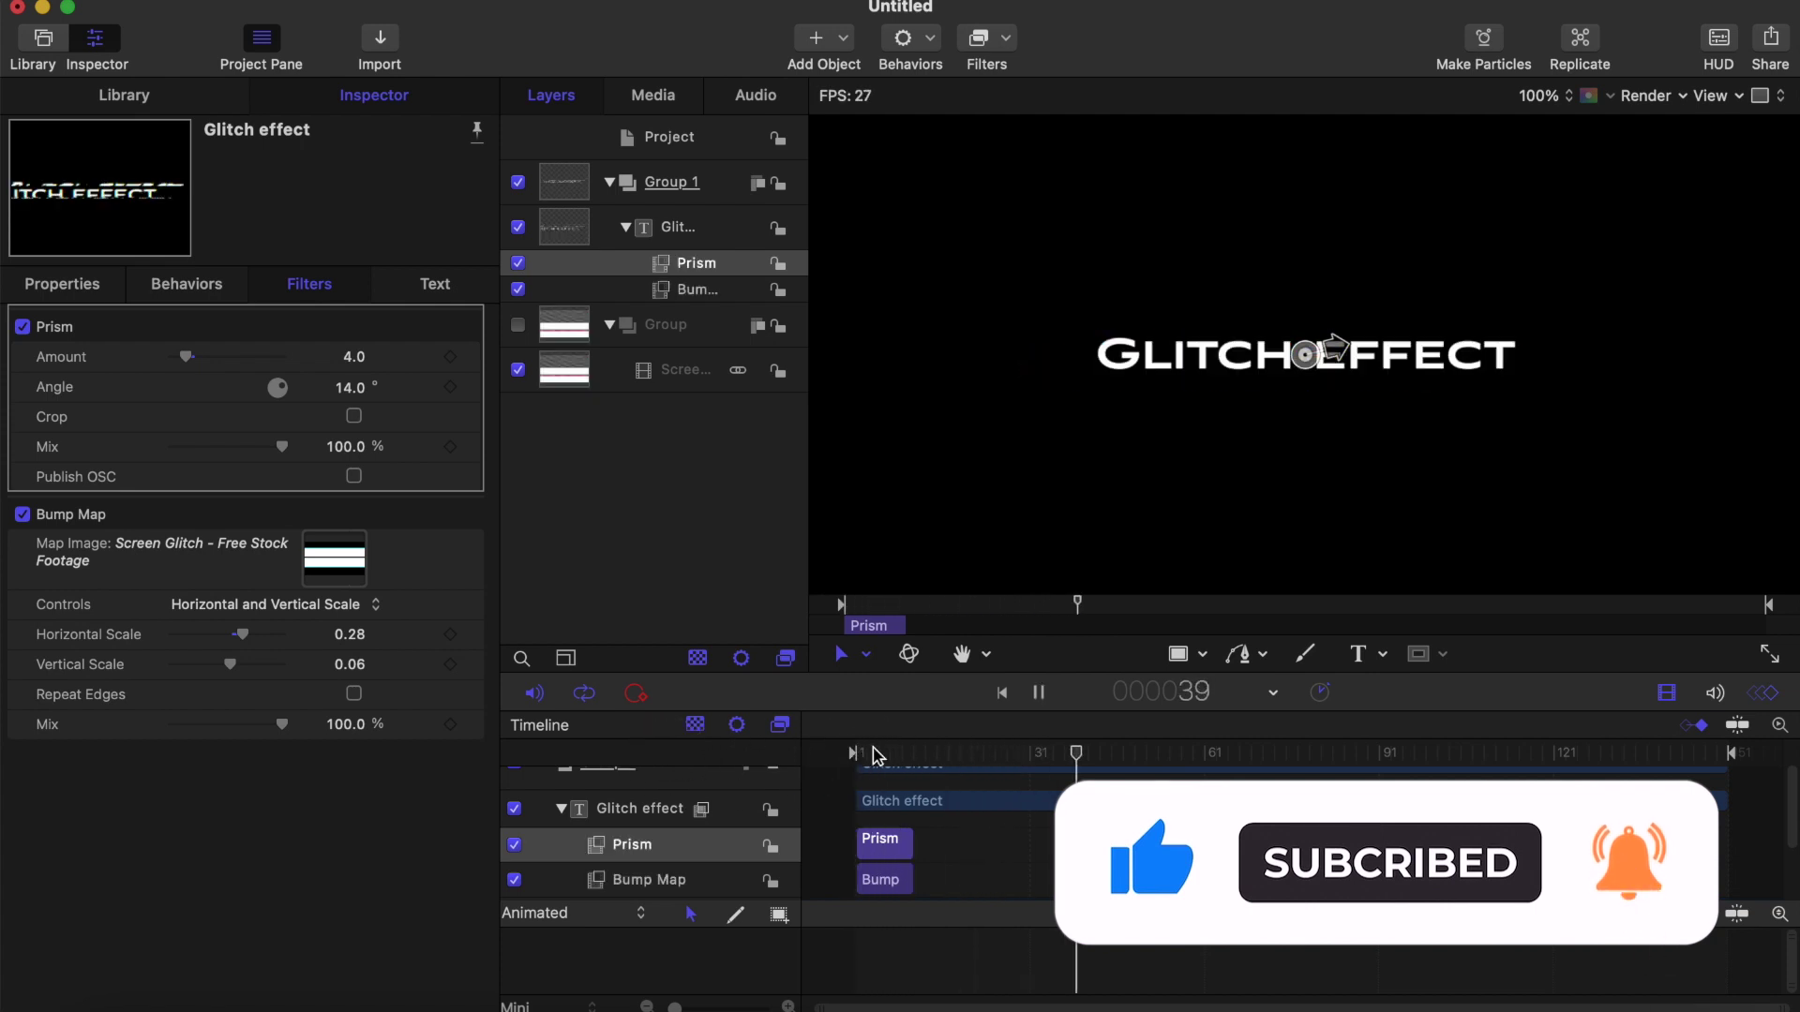
key(space)
key(Home)
key(space)
key(space)
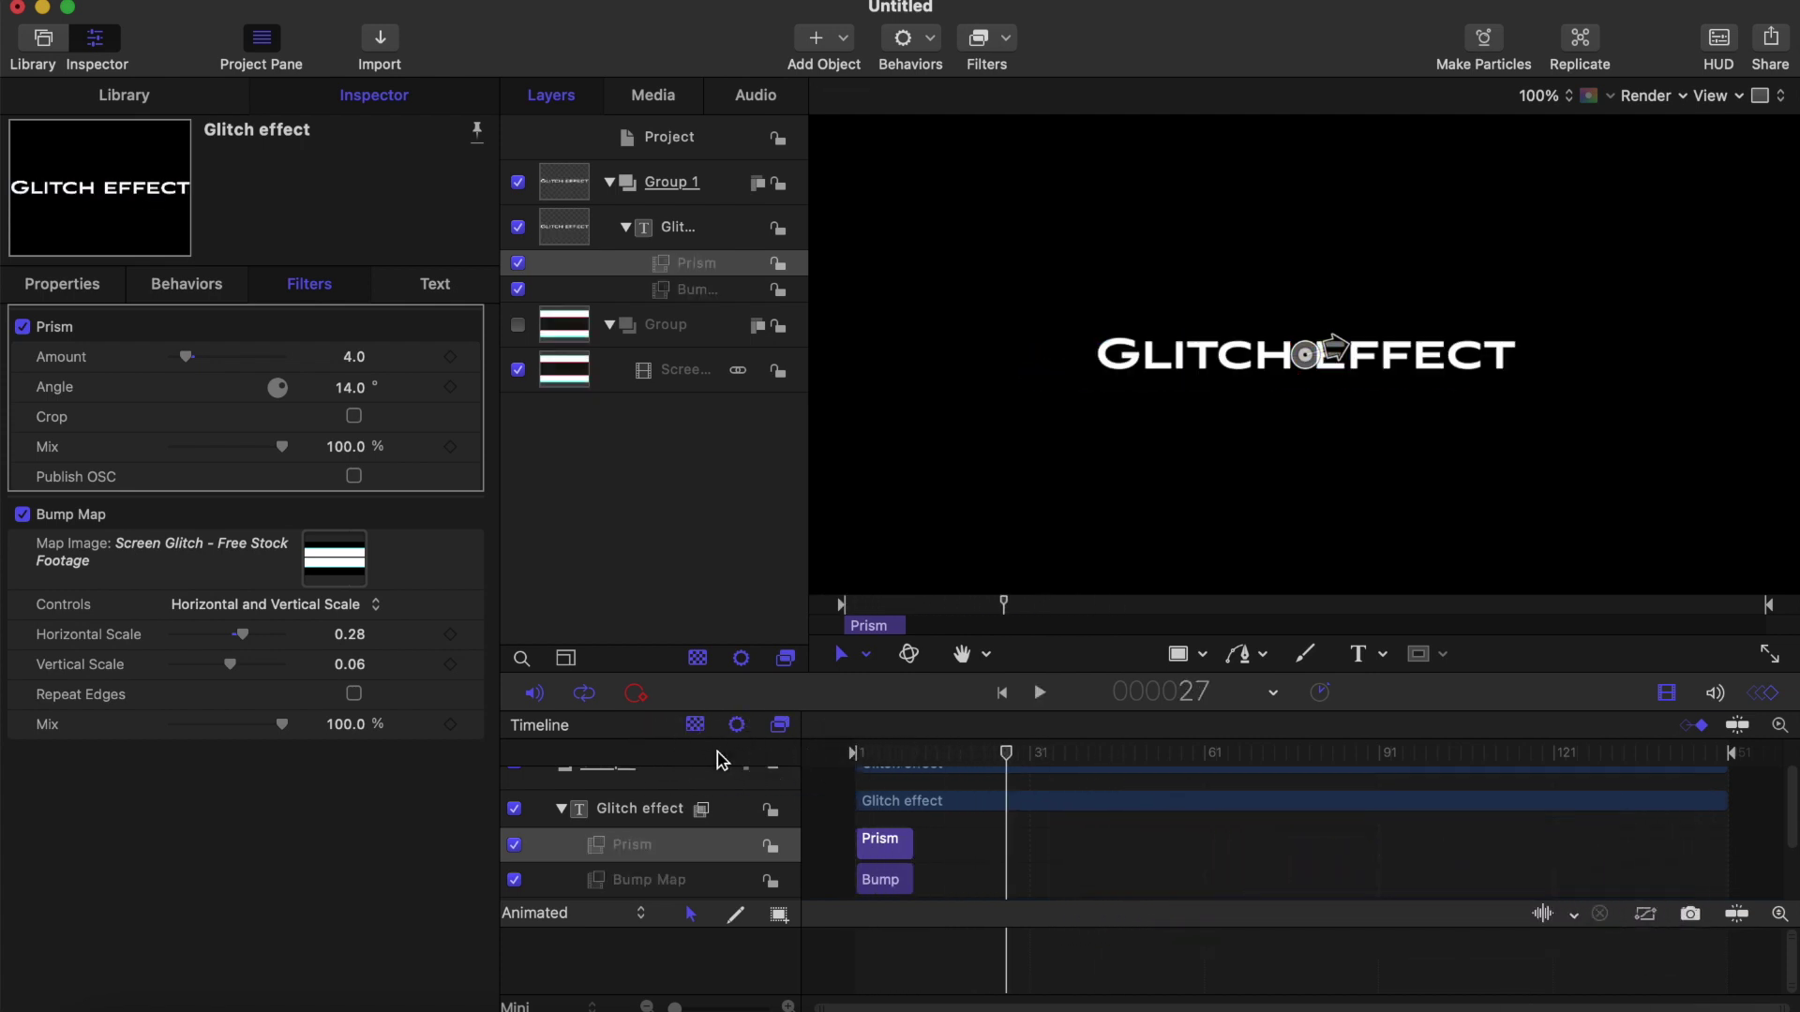
Step: Search the library filters for "bad" and apply Bad TV to the Glitch effect text layer
click(684, 229)
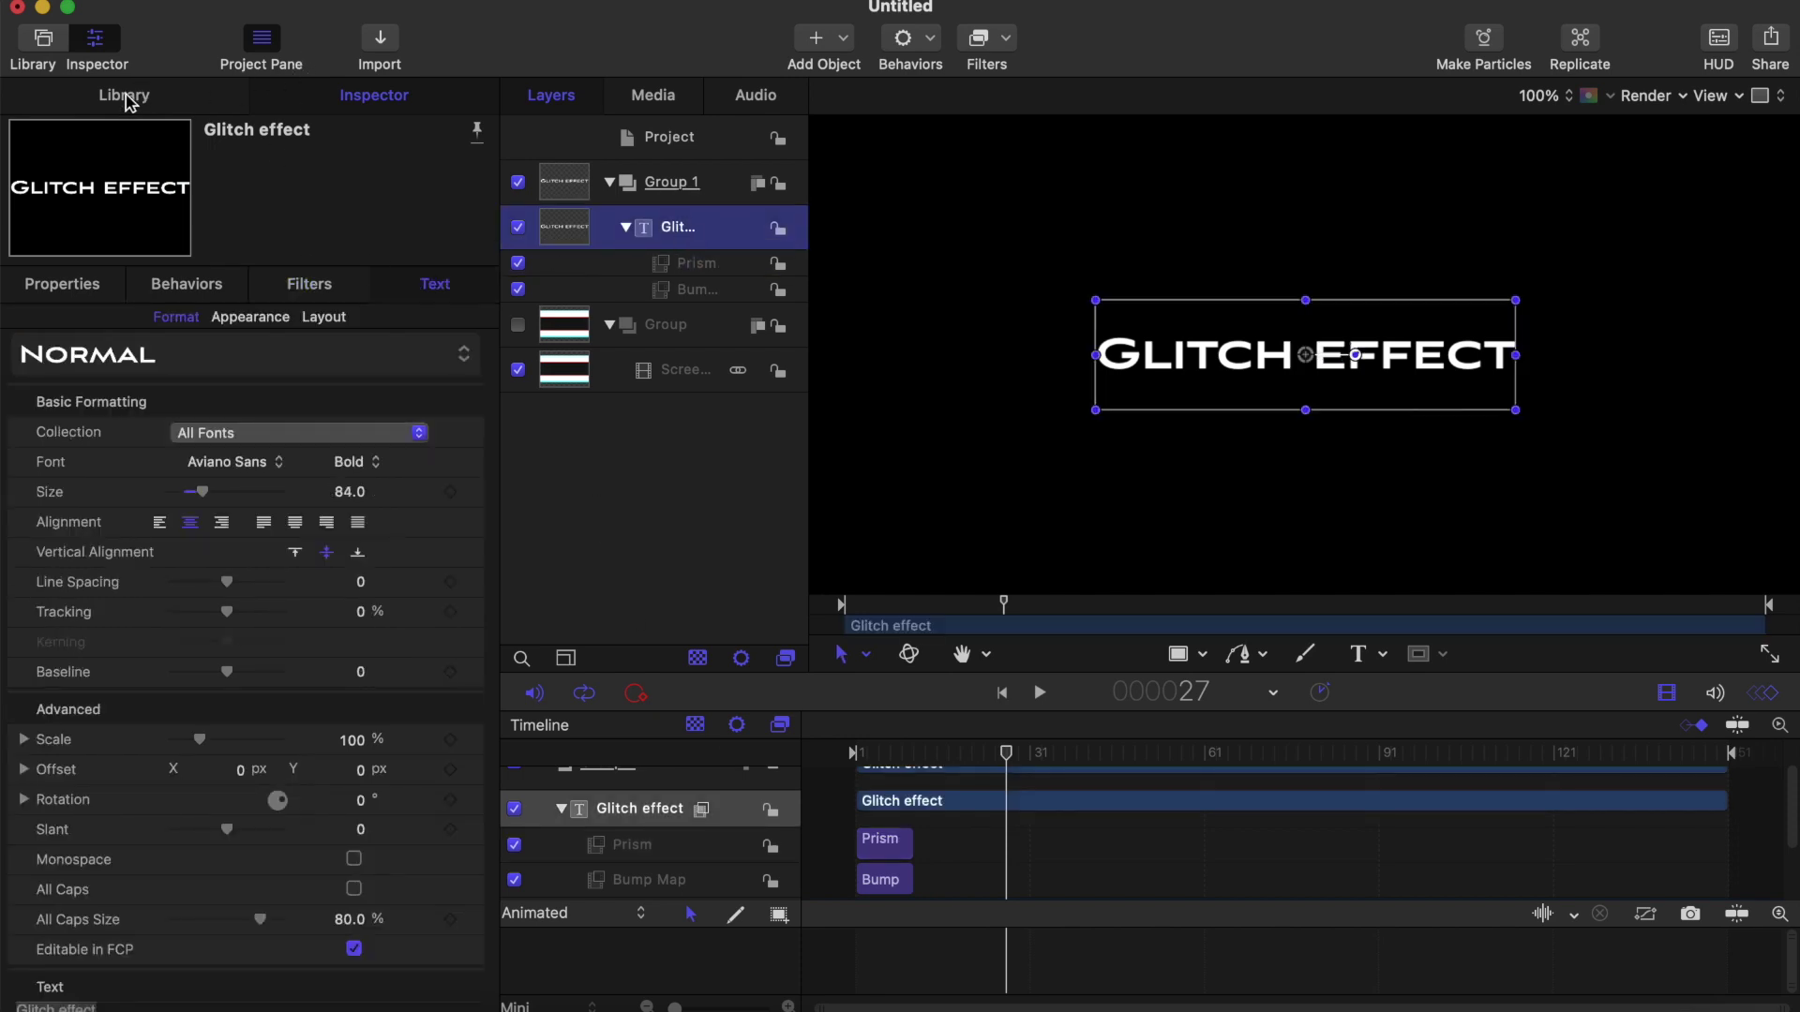
click(128, 101)
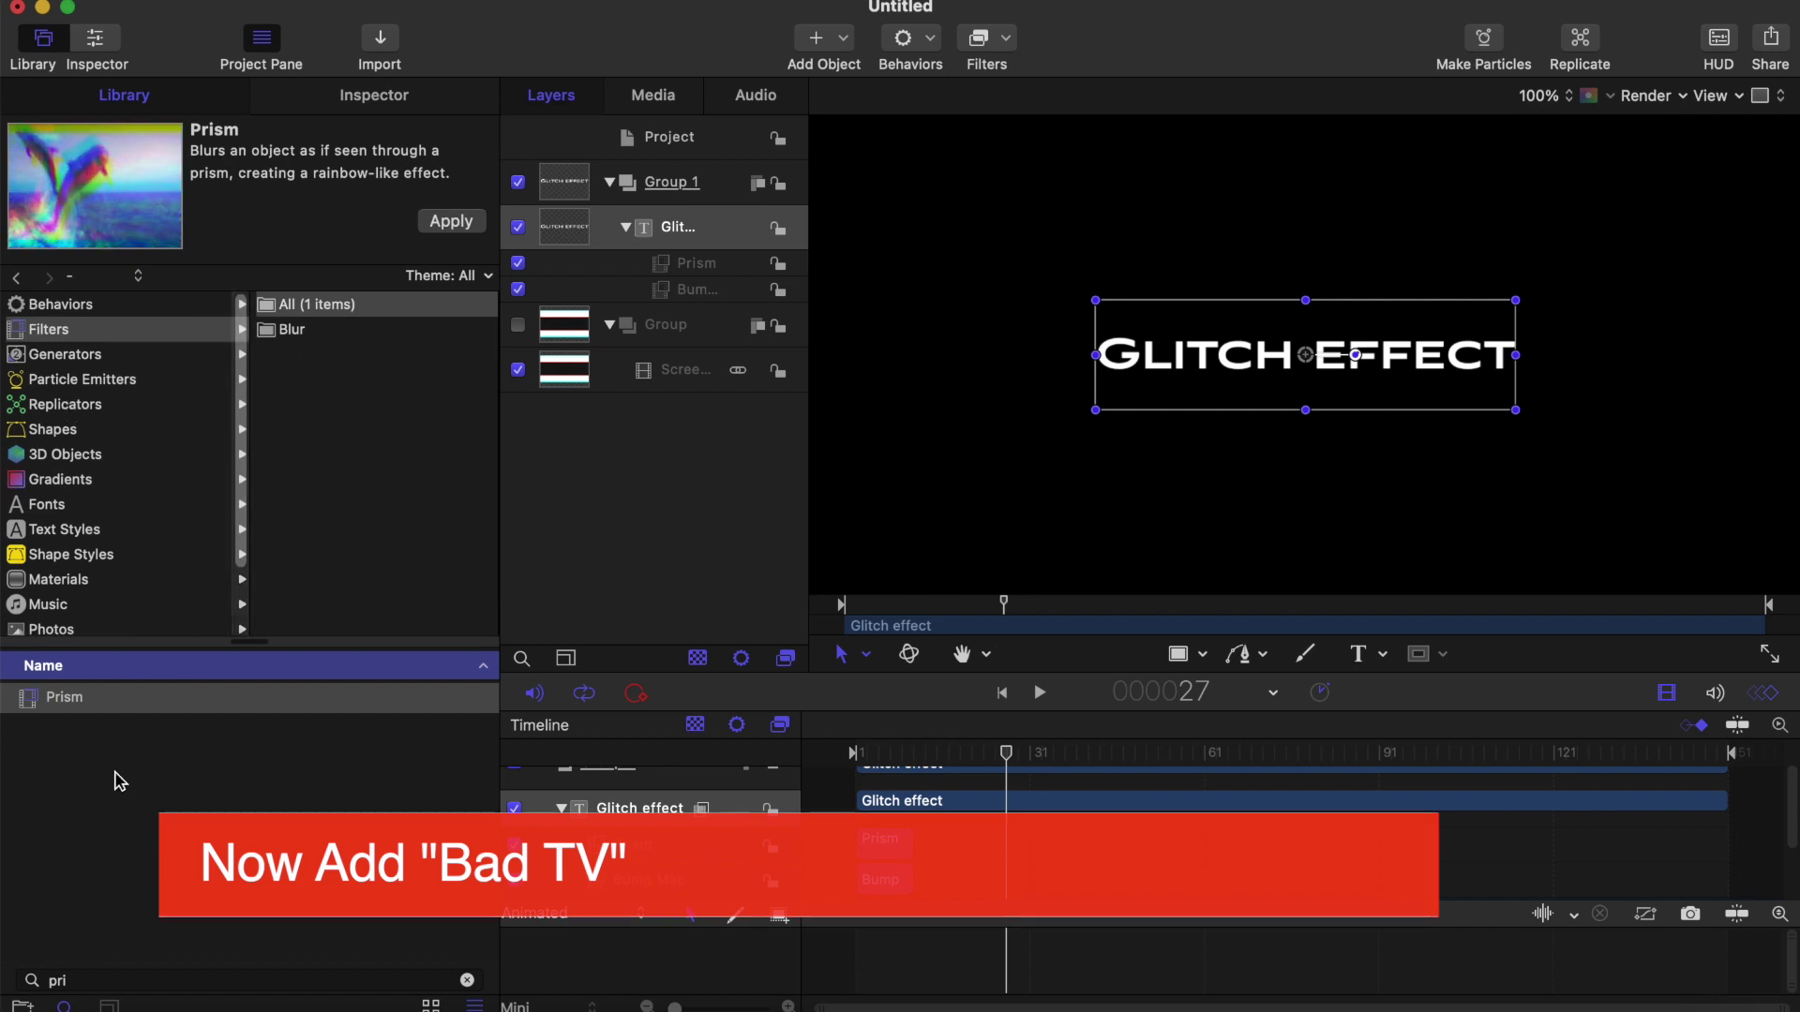
click(77, 980)
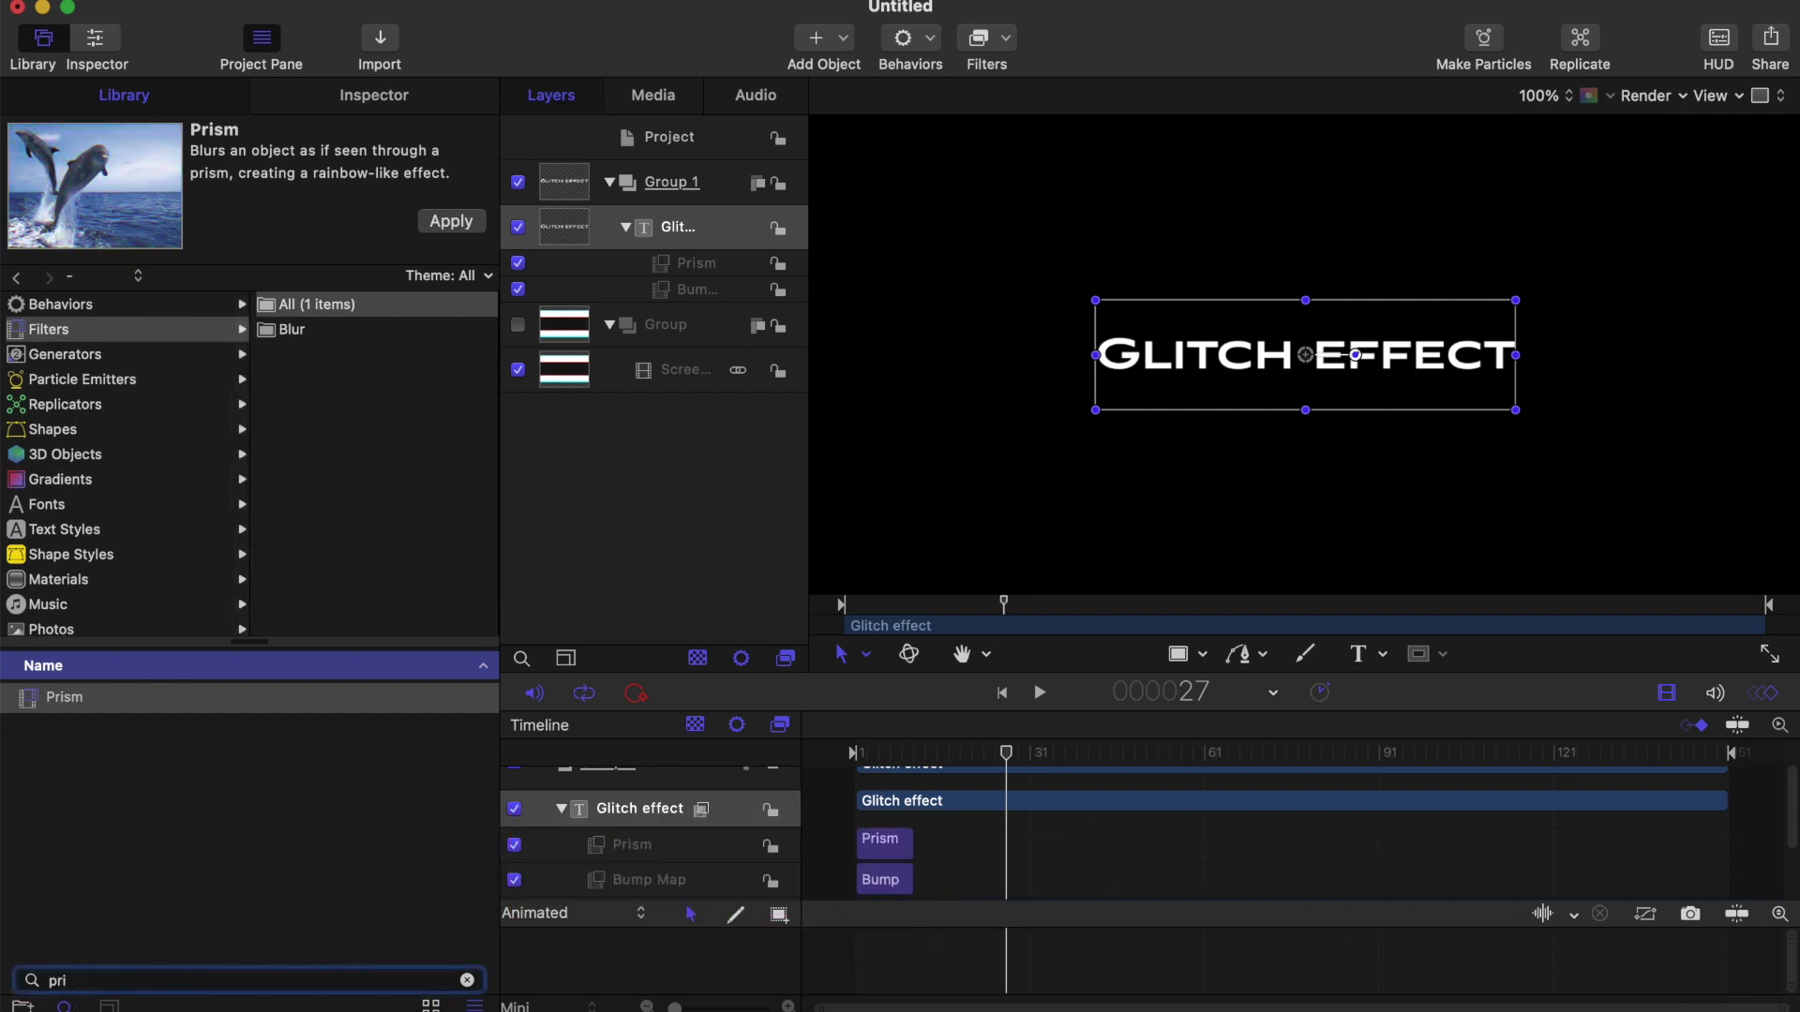
key(BackSpace)
key(BackSpace)
key(BackSpace)
text(bad)
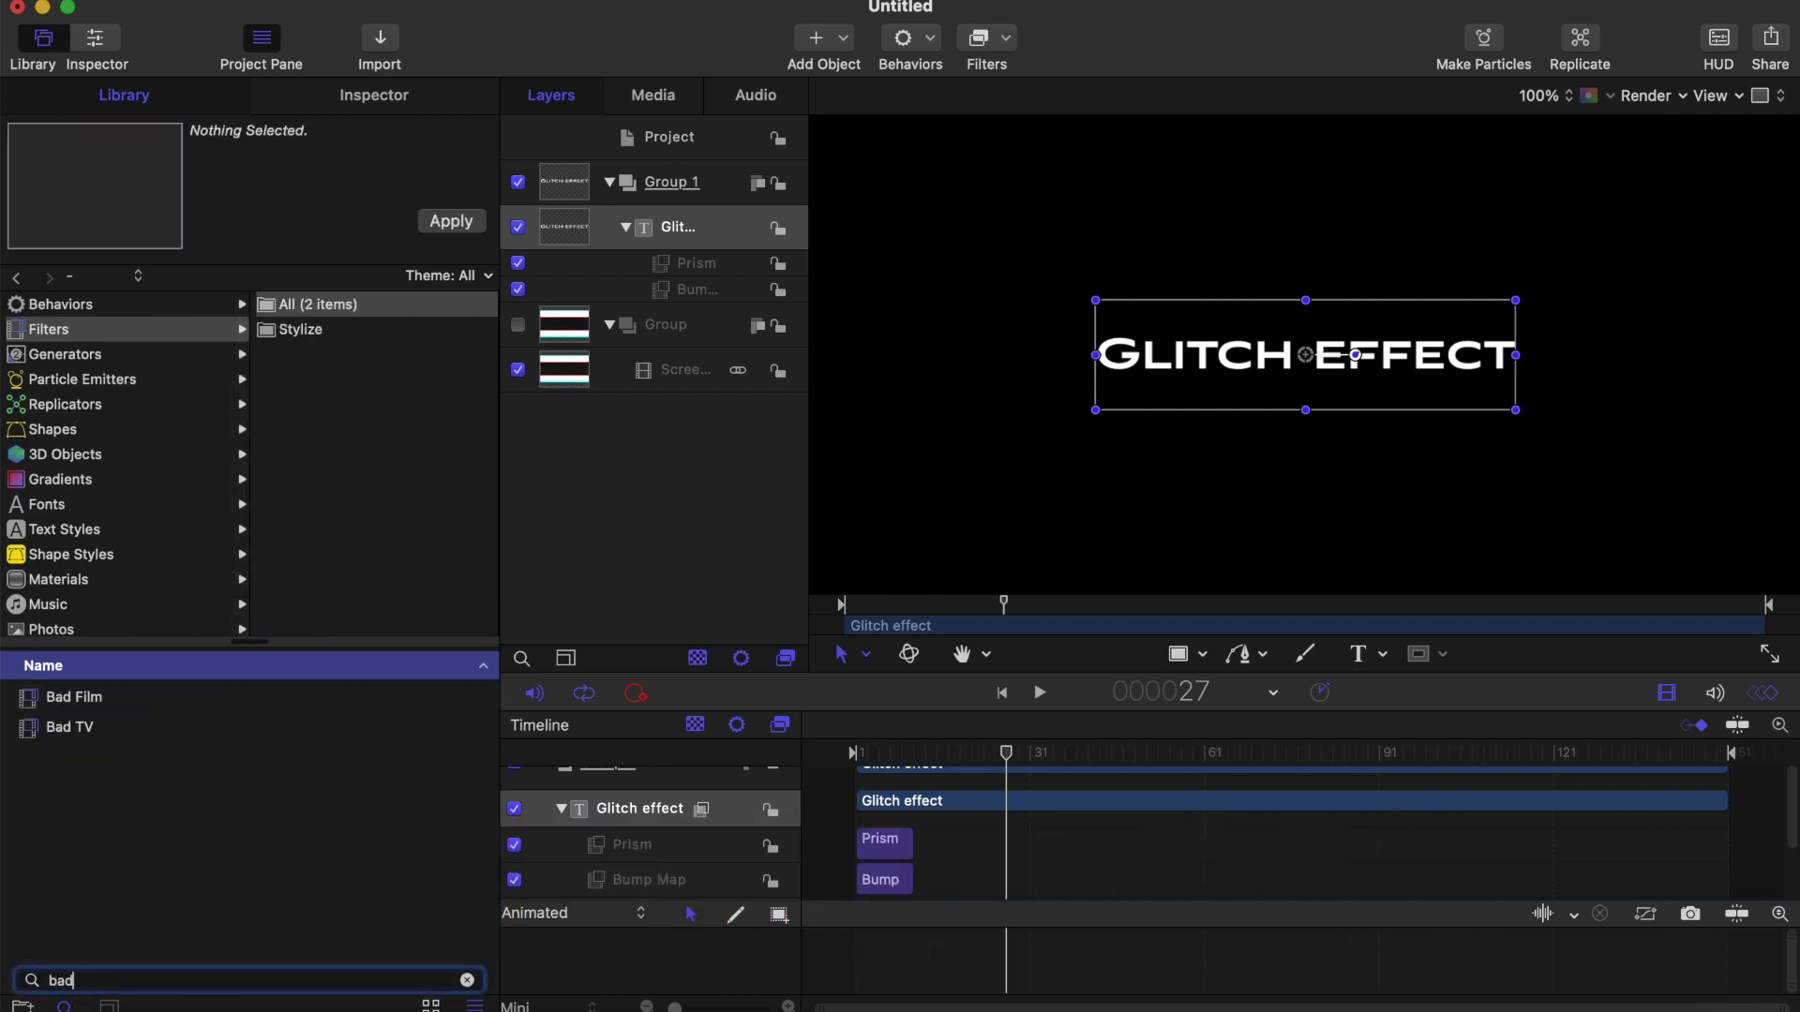
drag(92, 733, 691, 236)
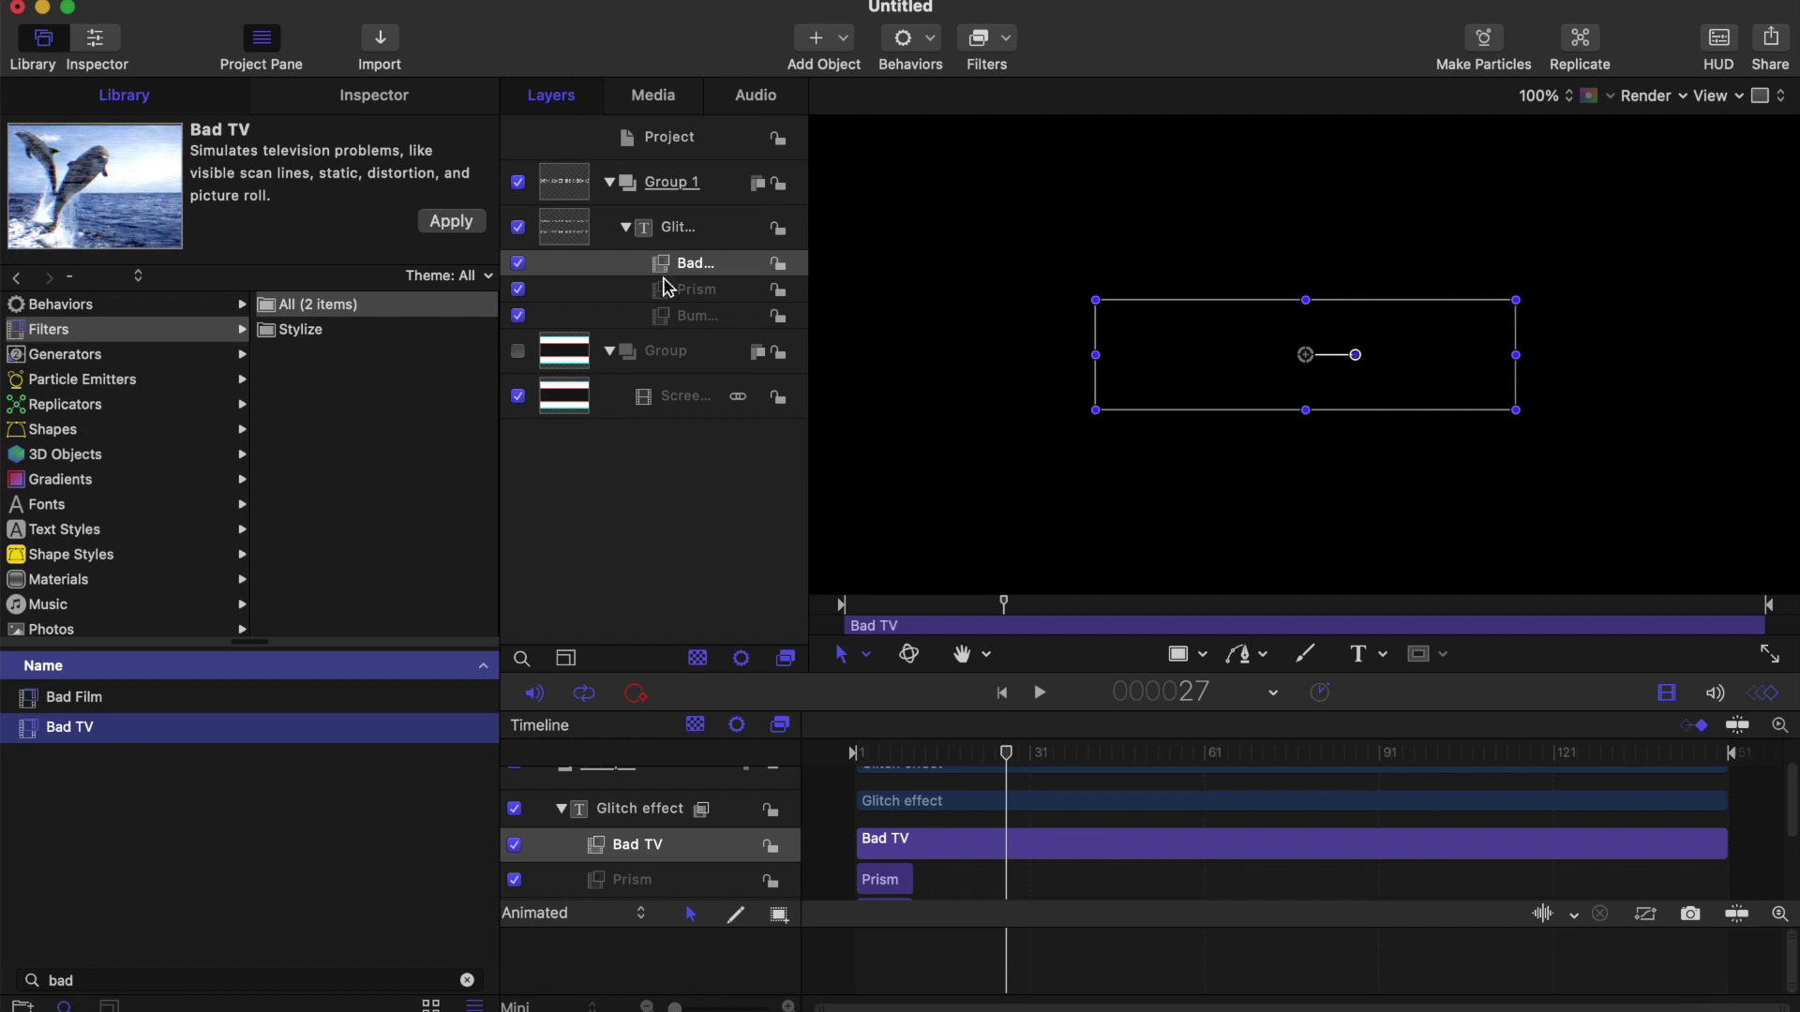
Step: Trim the Bad TV filter in the timeline to end at frame 10, matching the Prism filter
click(380, 98)
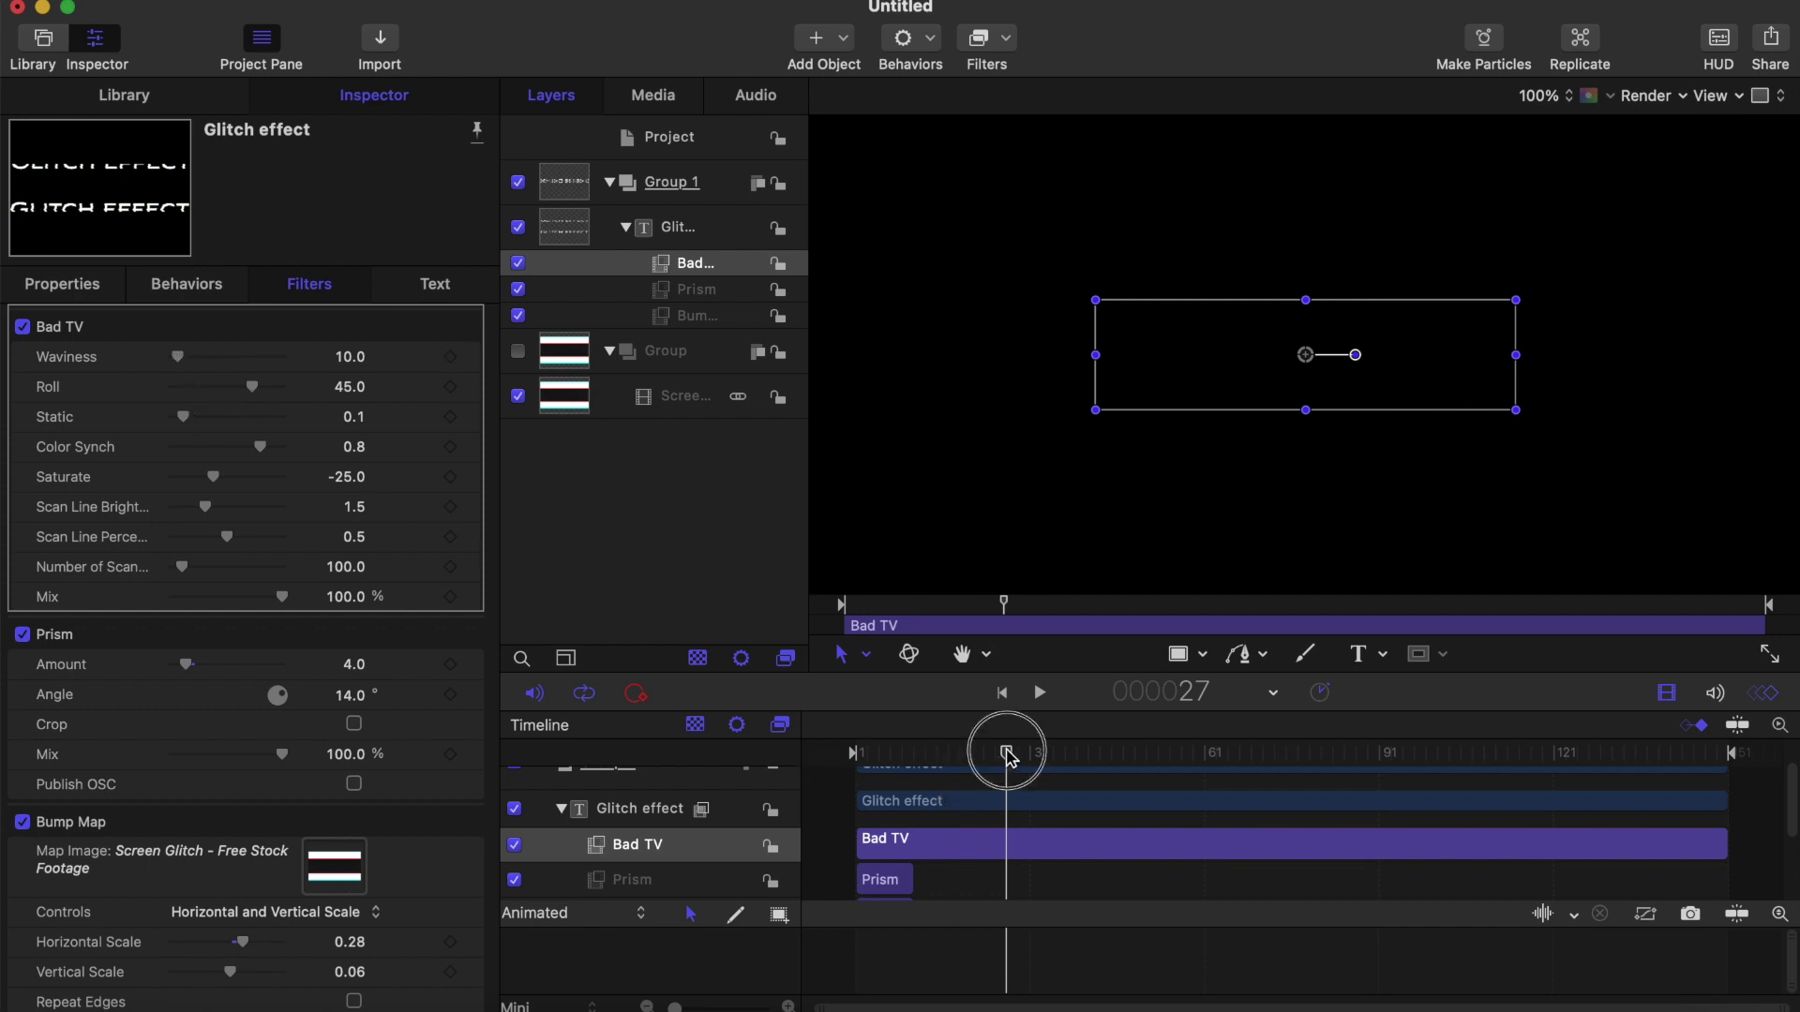
drag(1004, 751, 906, 754)
key(alt+bracketright)
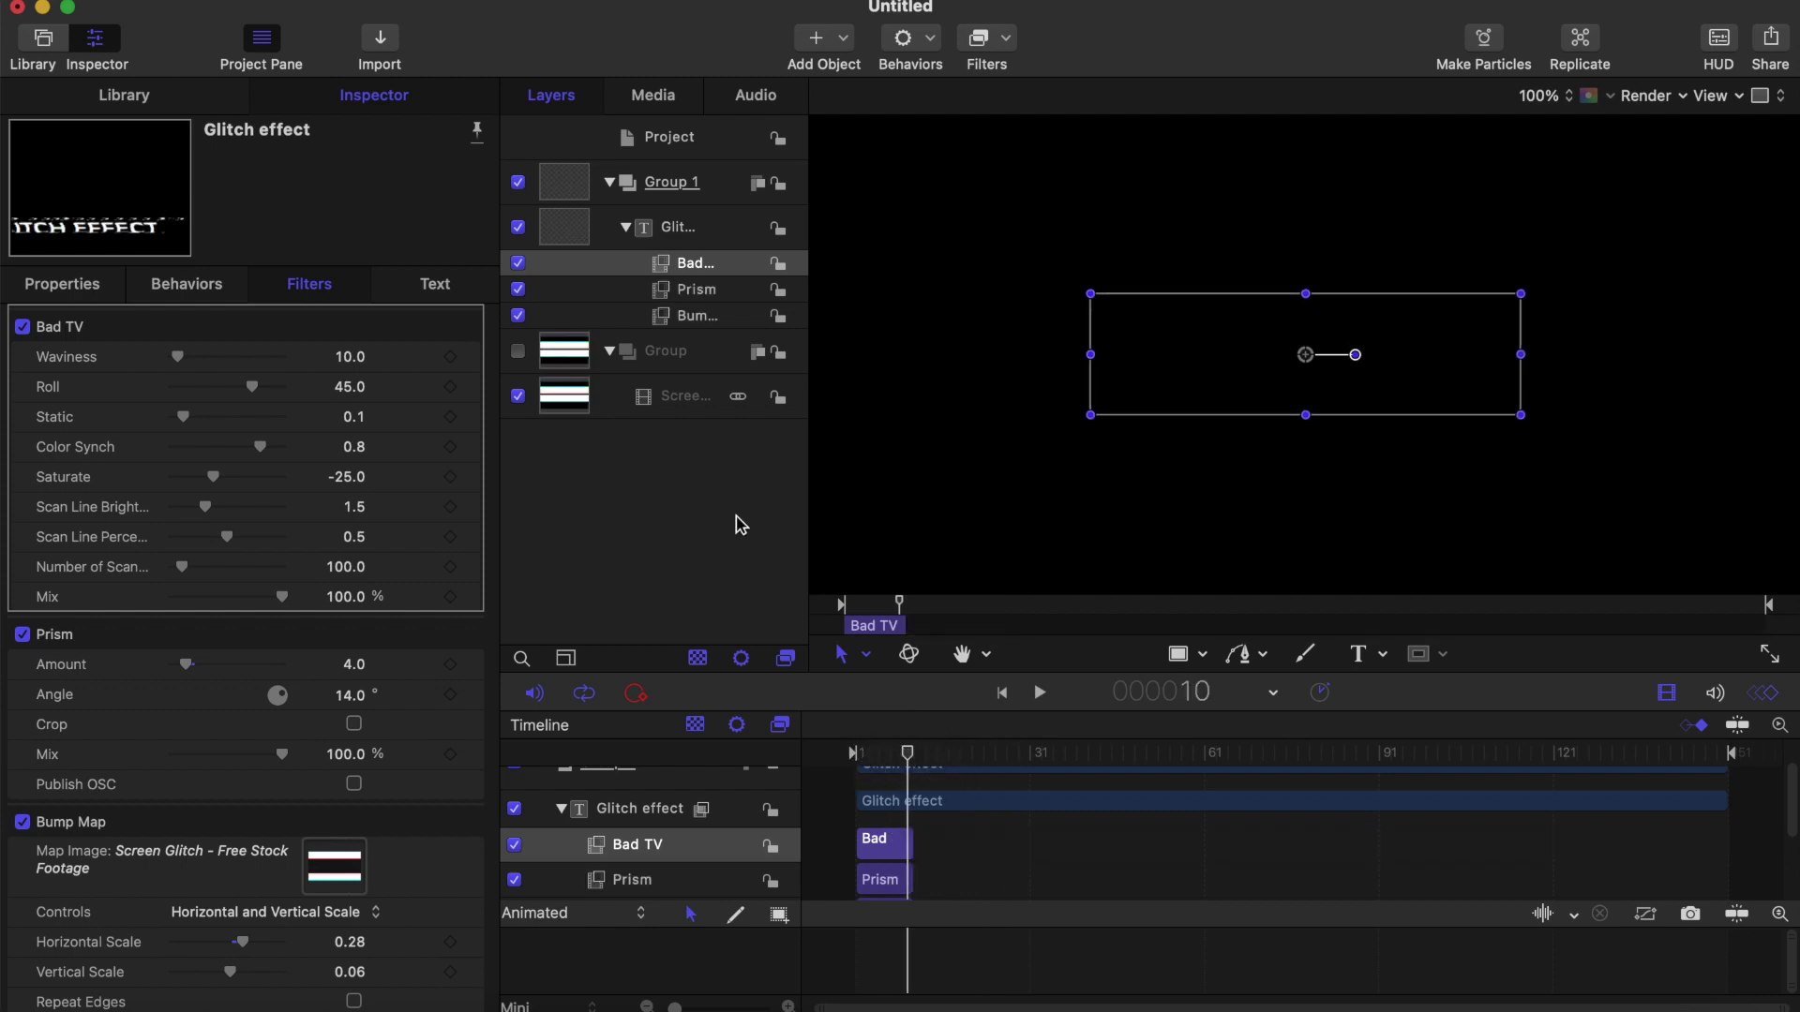
Step: At frame 6, set the Bad TV filter's Waviness to 5.0 and its Roll to 0
drag(910, 750, 884, 750)
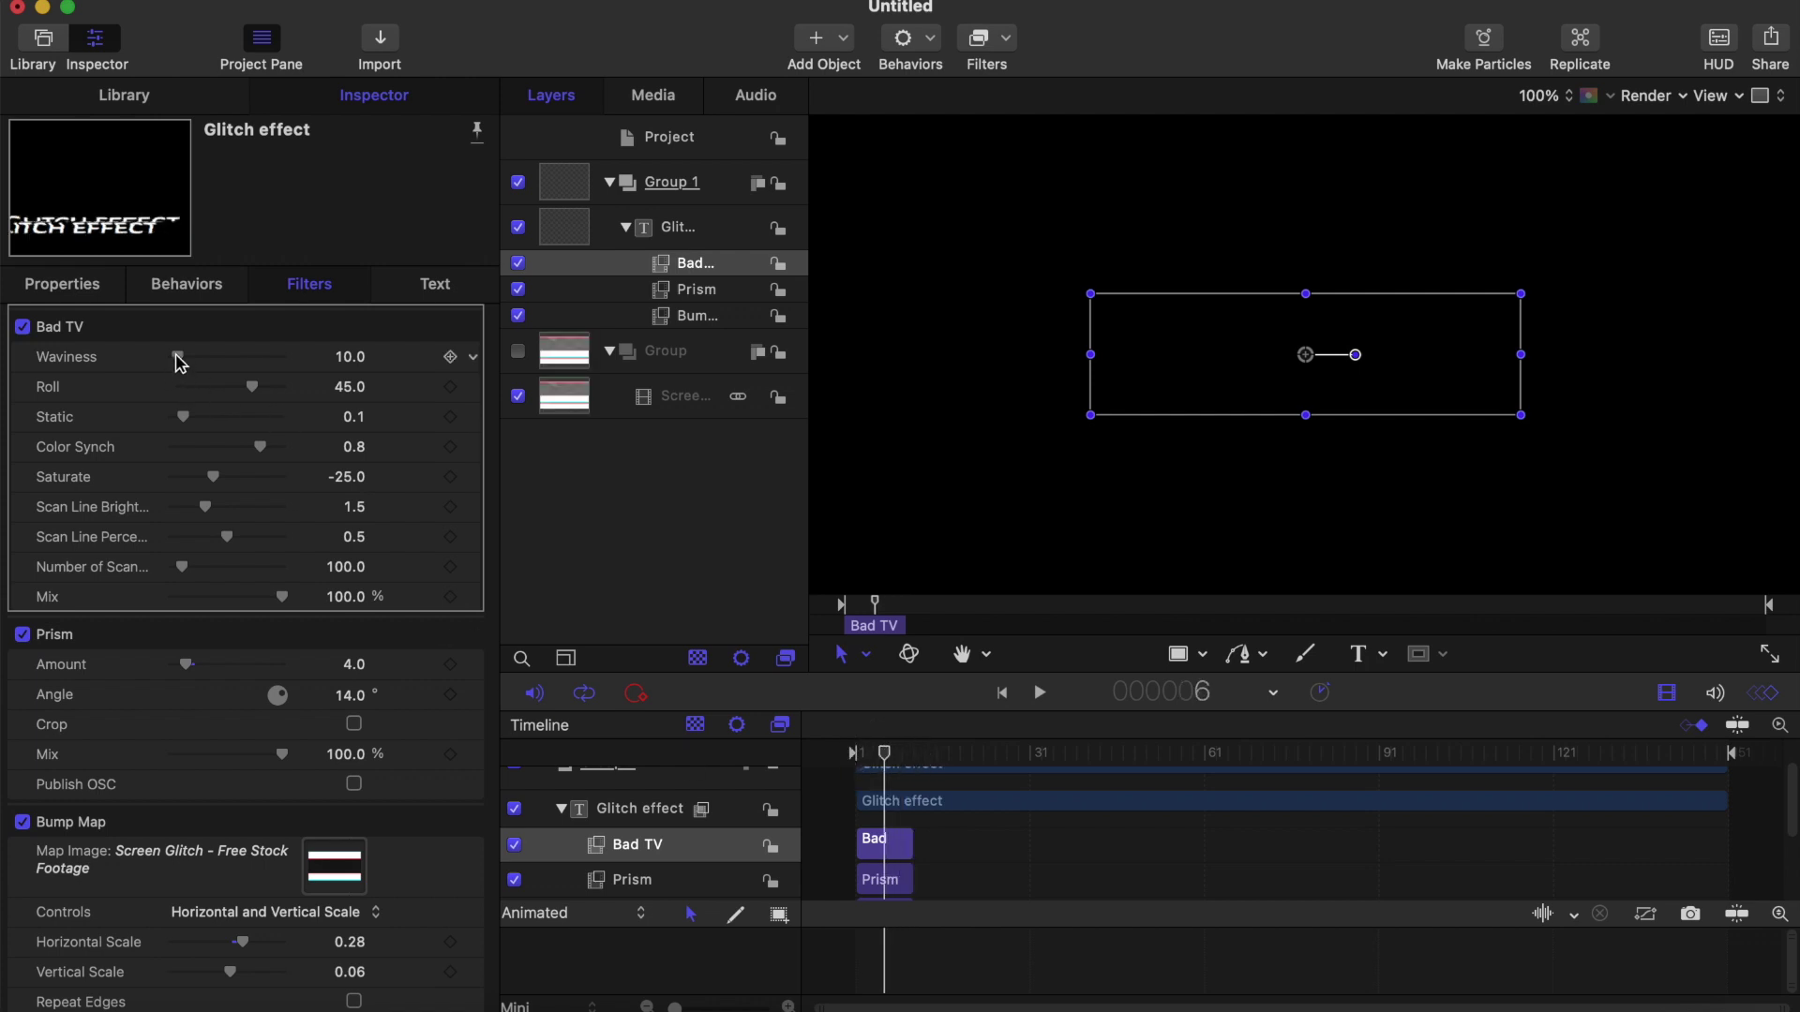
drag(179, 362, 206, 401)
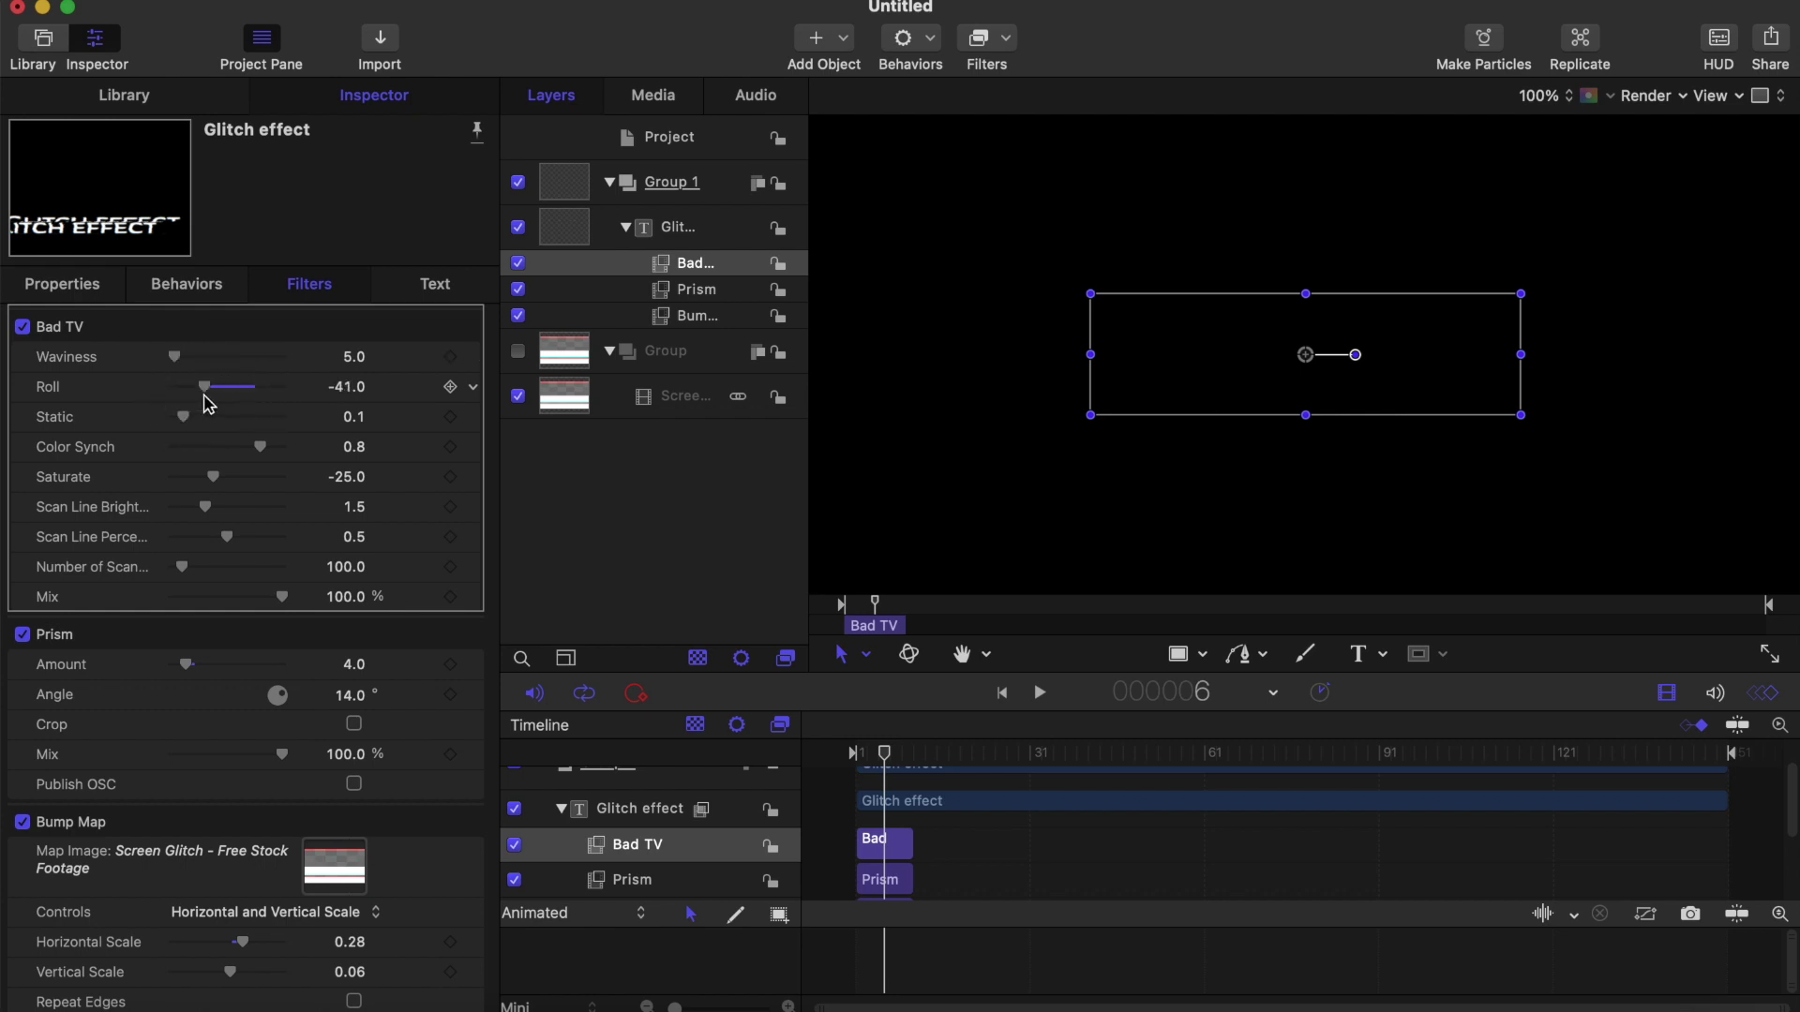
click(342, 387)
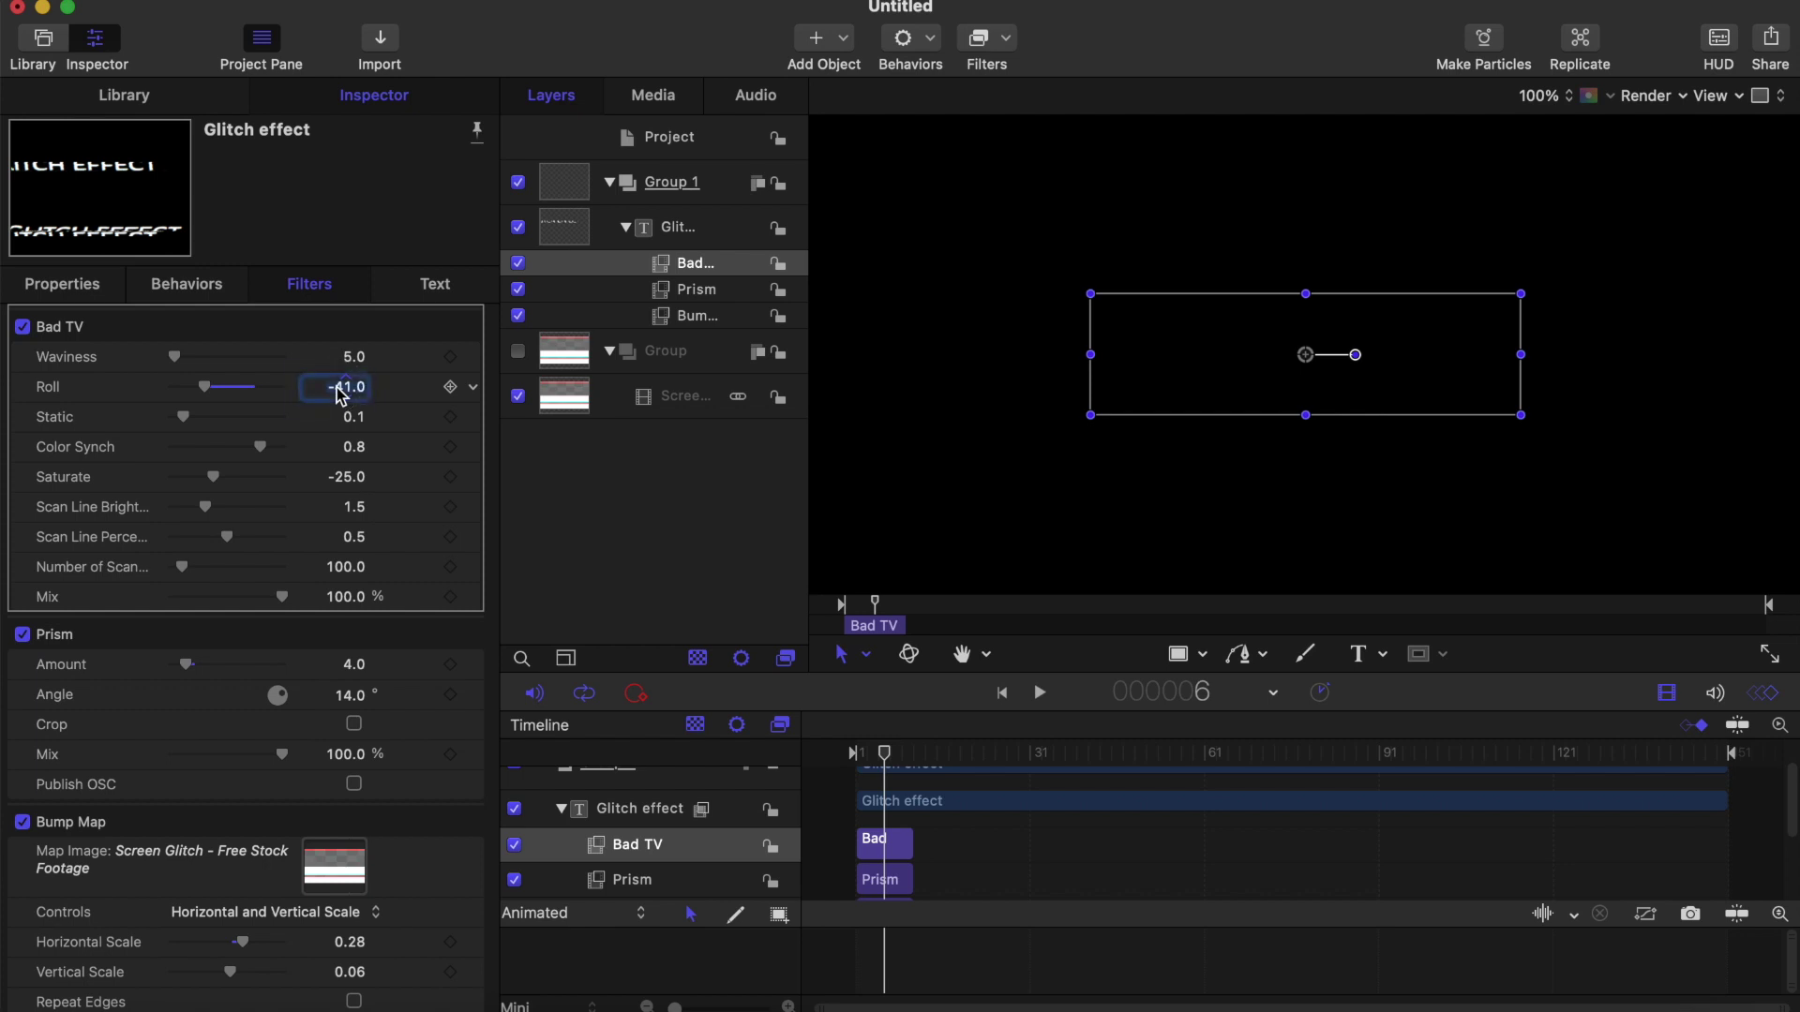
key(Return)
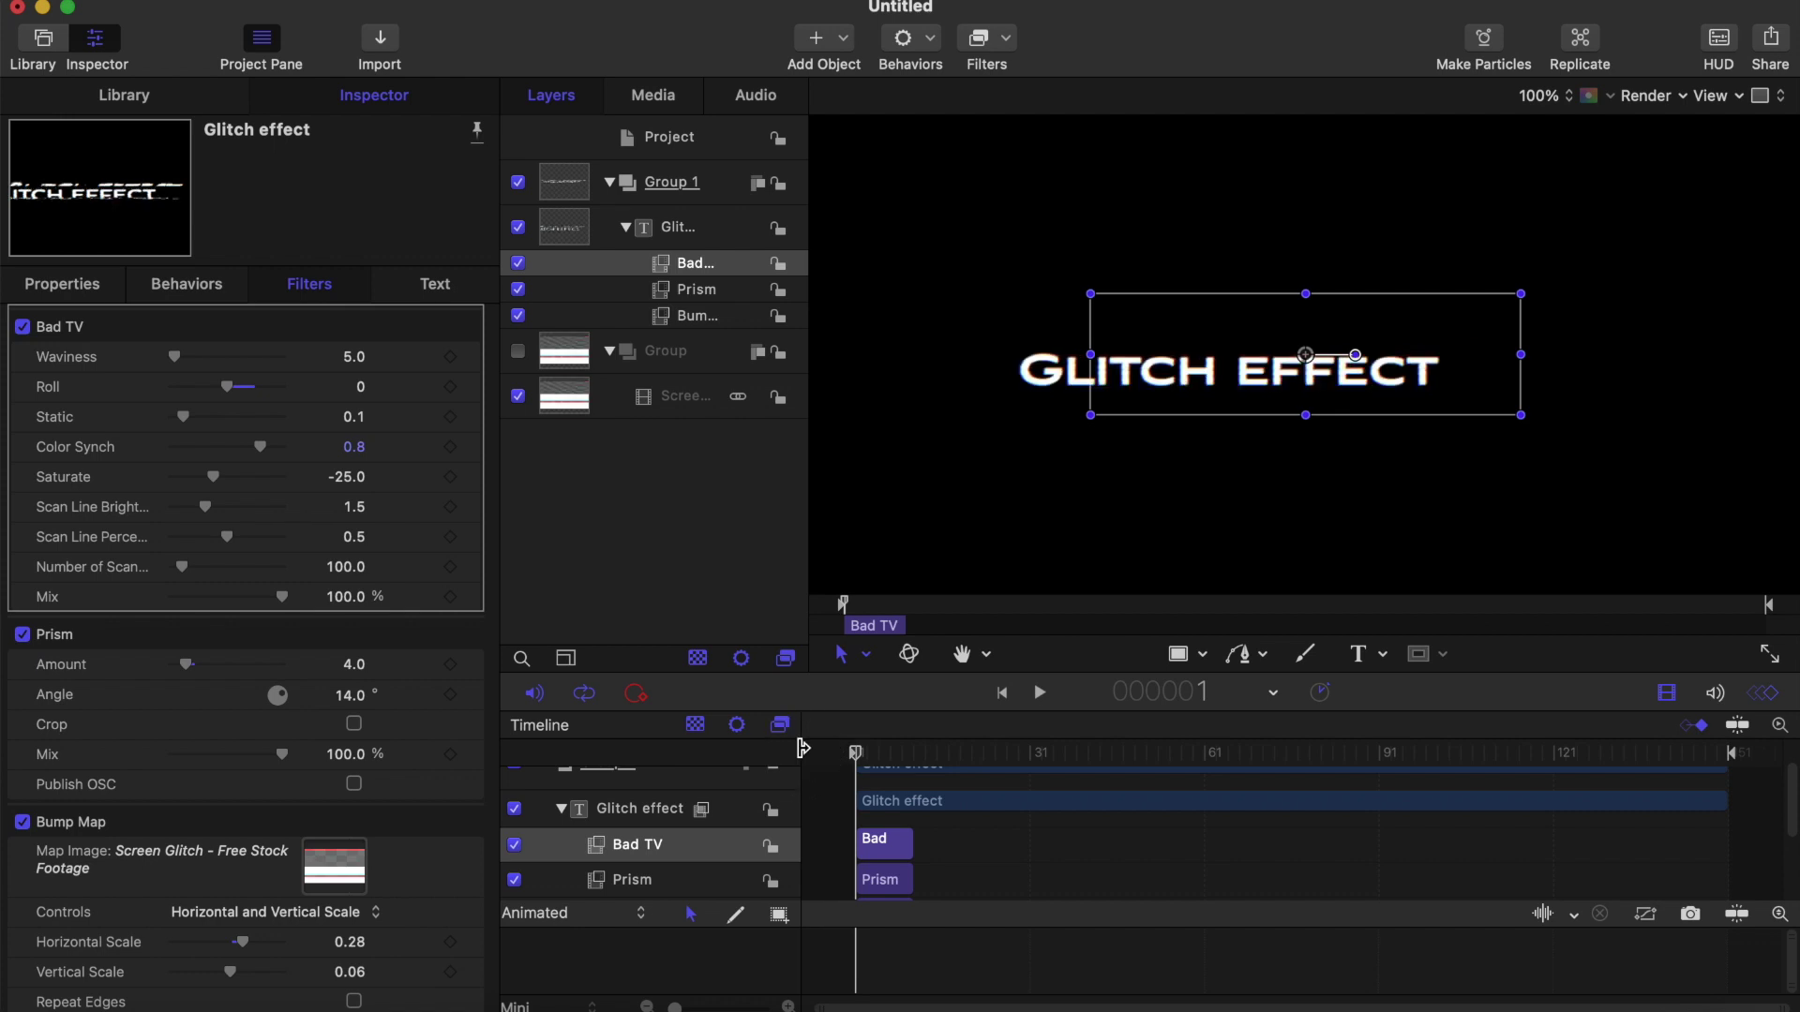
Step: Play and scrub through the first frames to examine the Bad TV distortion on the title
key(space)
drag(861, 752, 872, 755)
key(space)
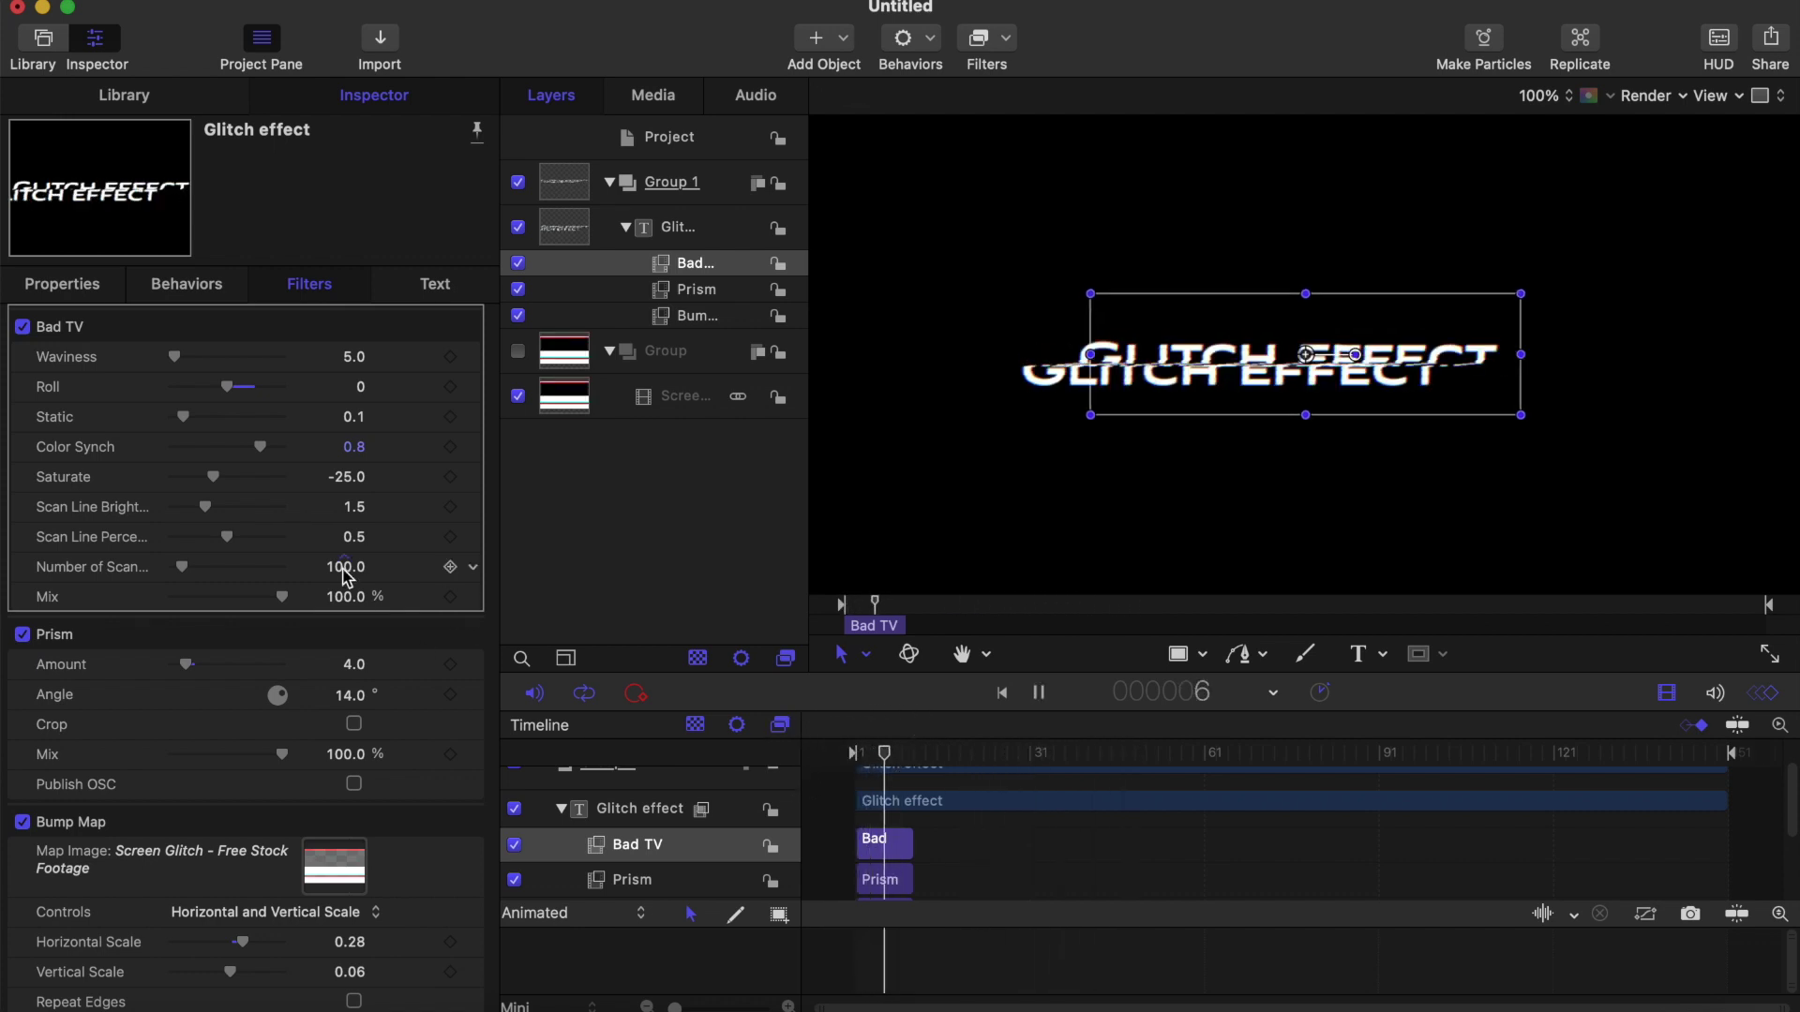
click(878, 755)
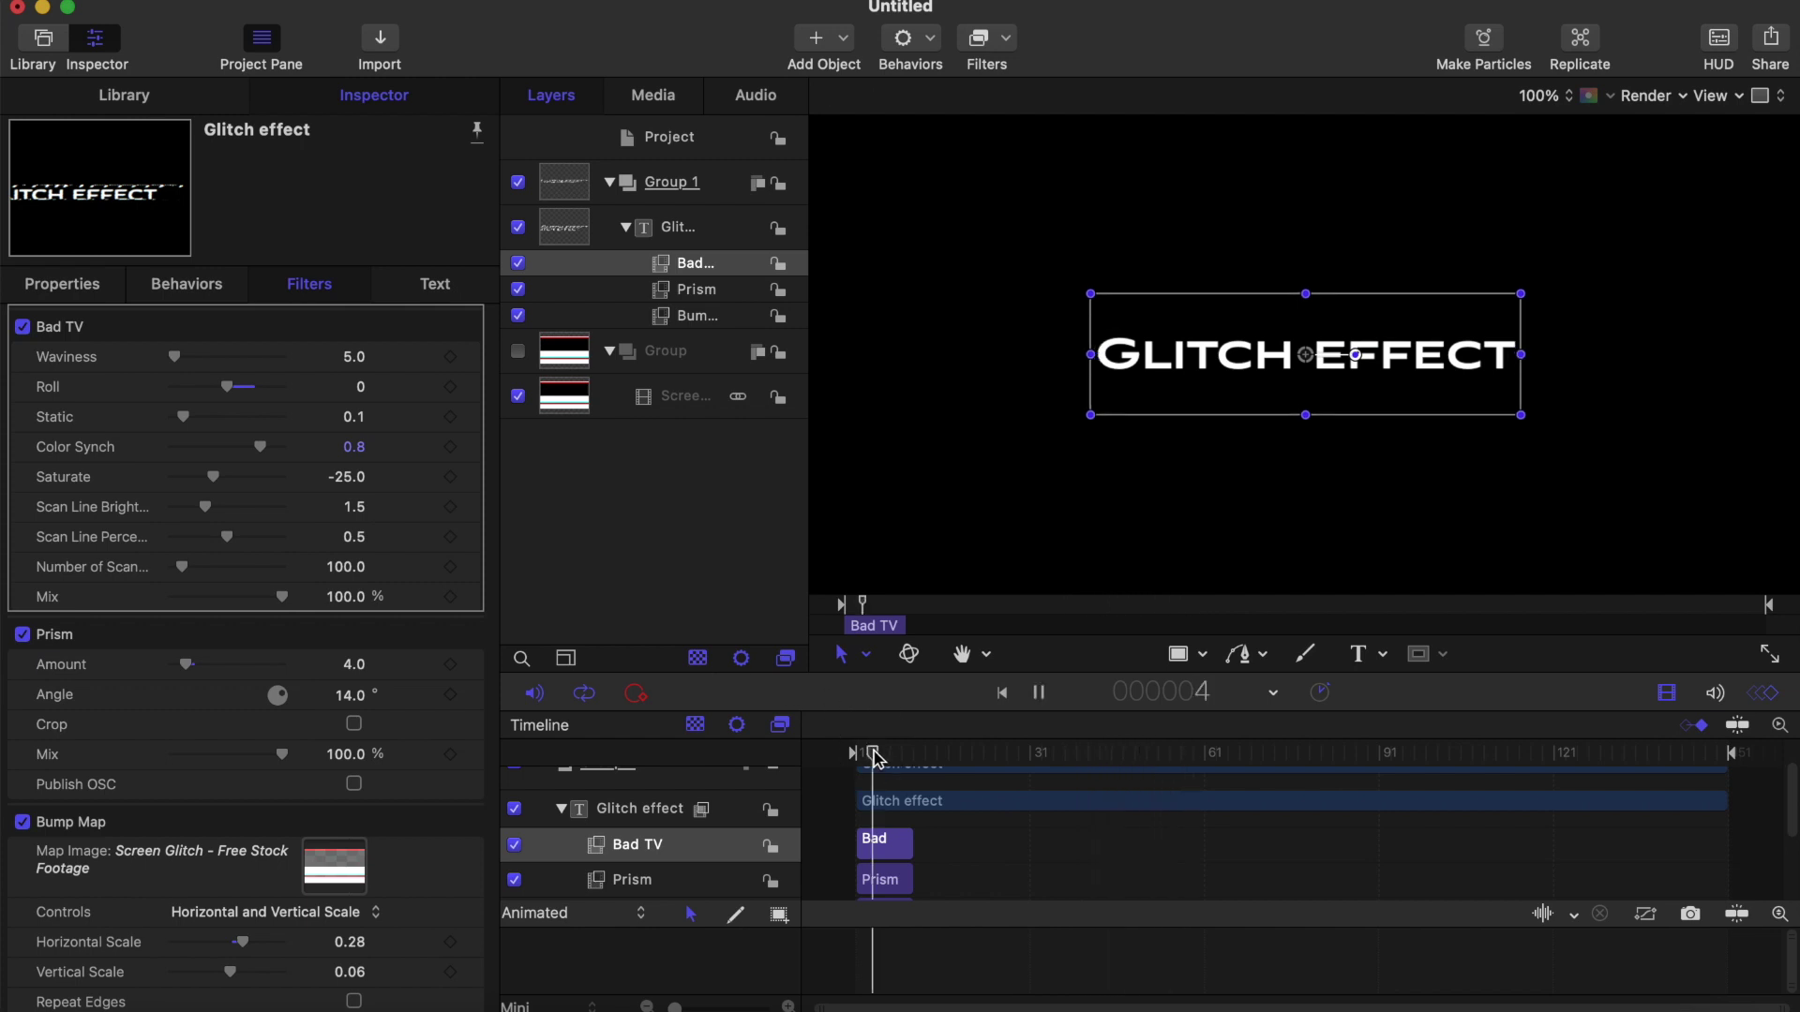
key(space)
key(space)
click(880, 755)
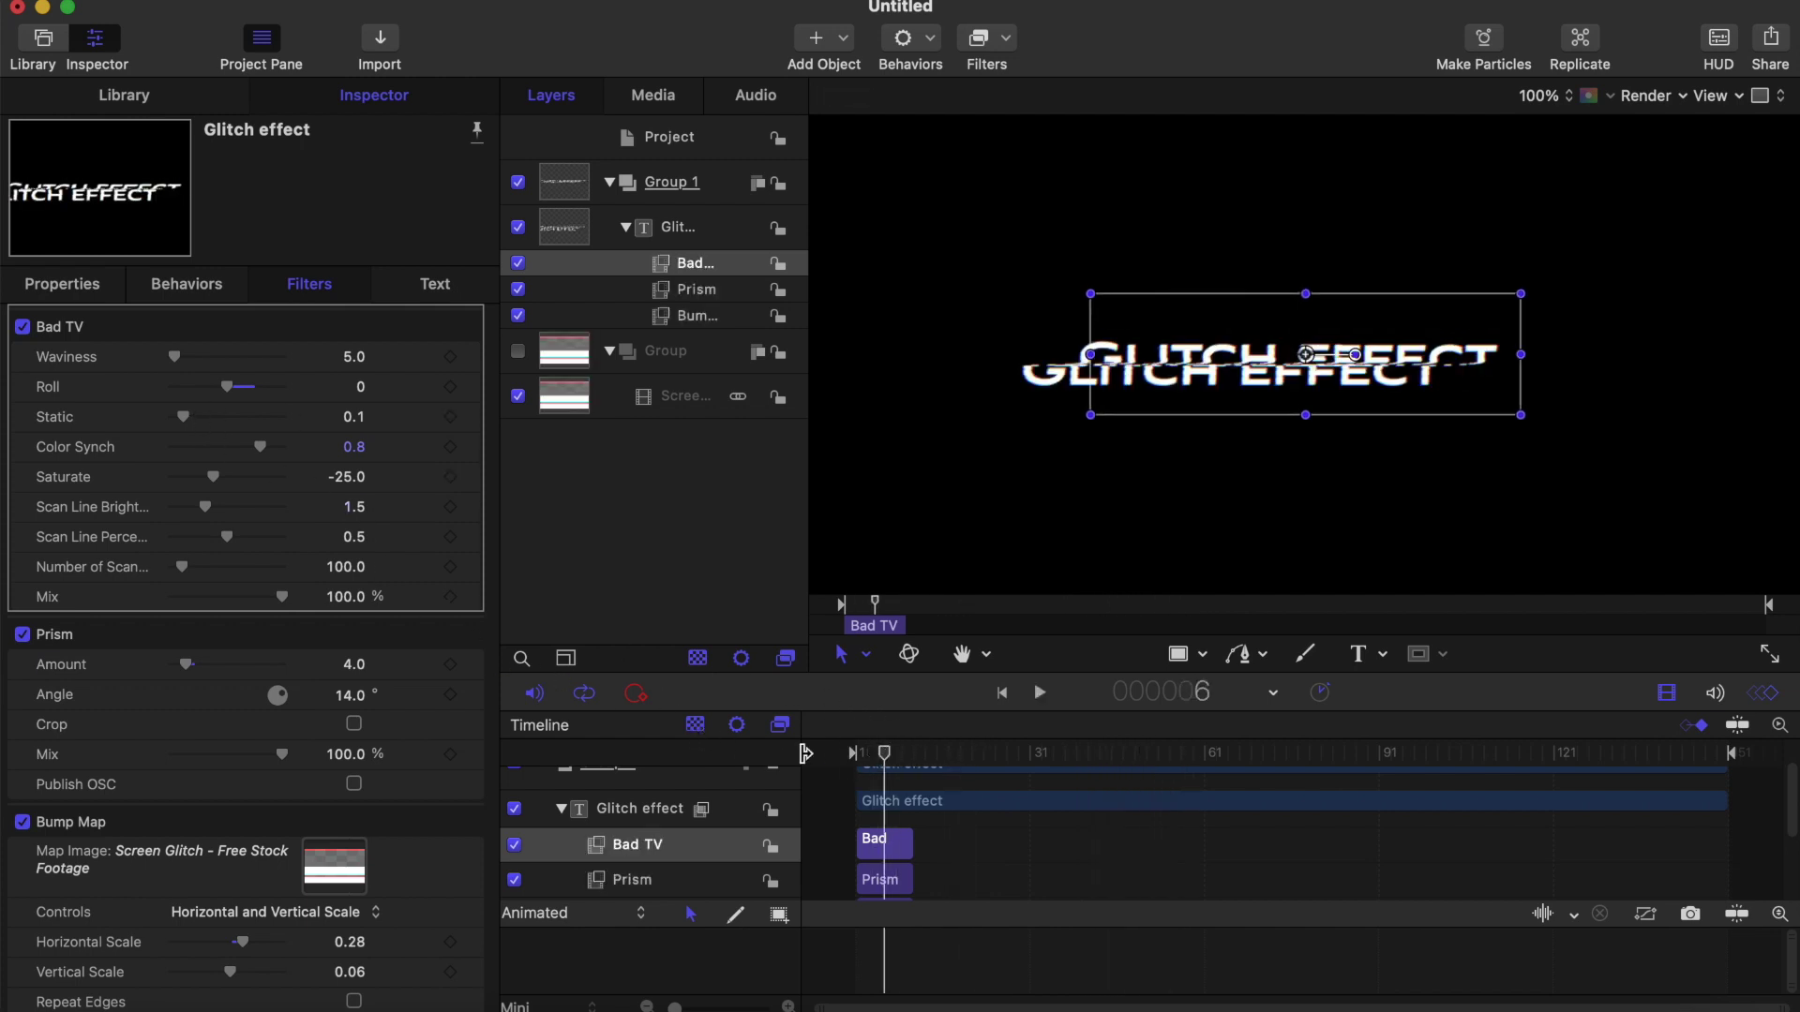
Step: At frame 7, set the Bad TV filter's Waviness to 50.0
click(868, 756)
click(892, 755)
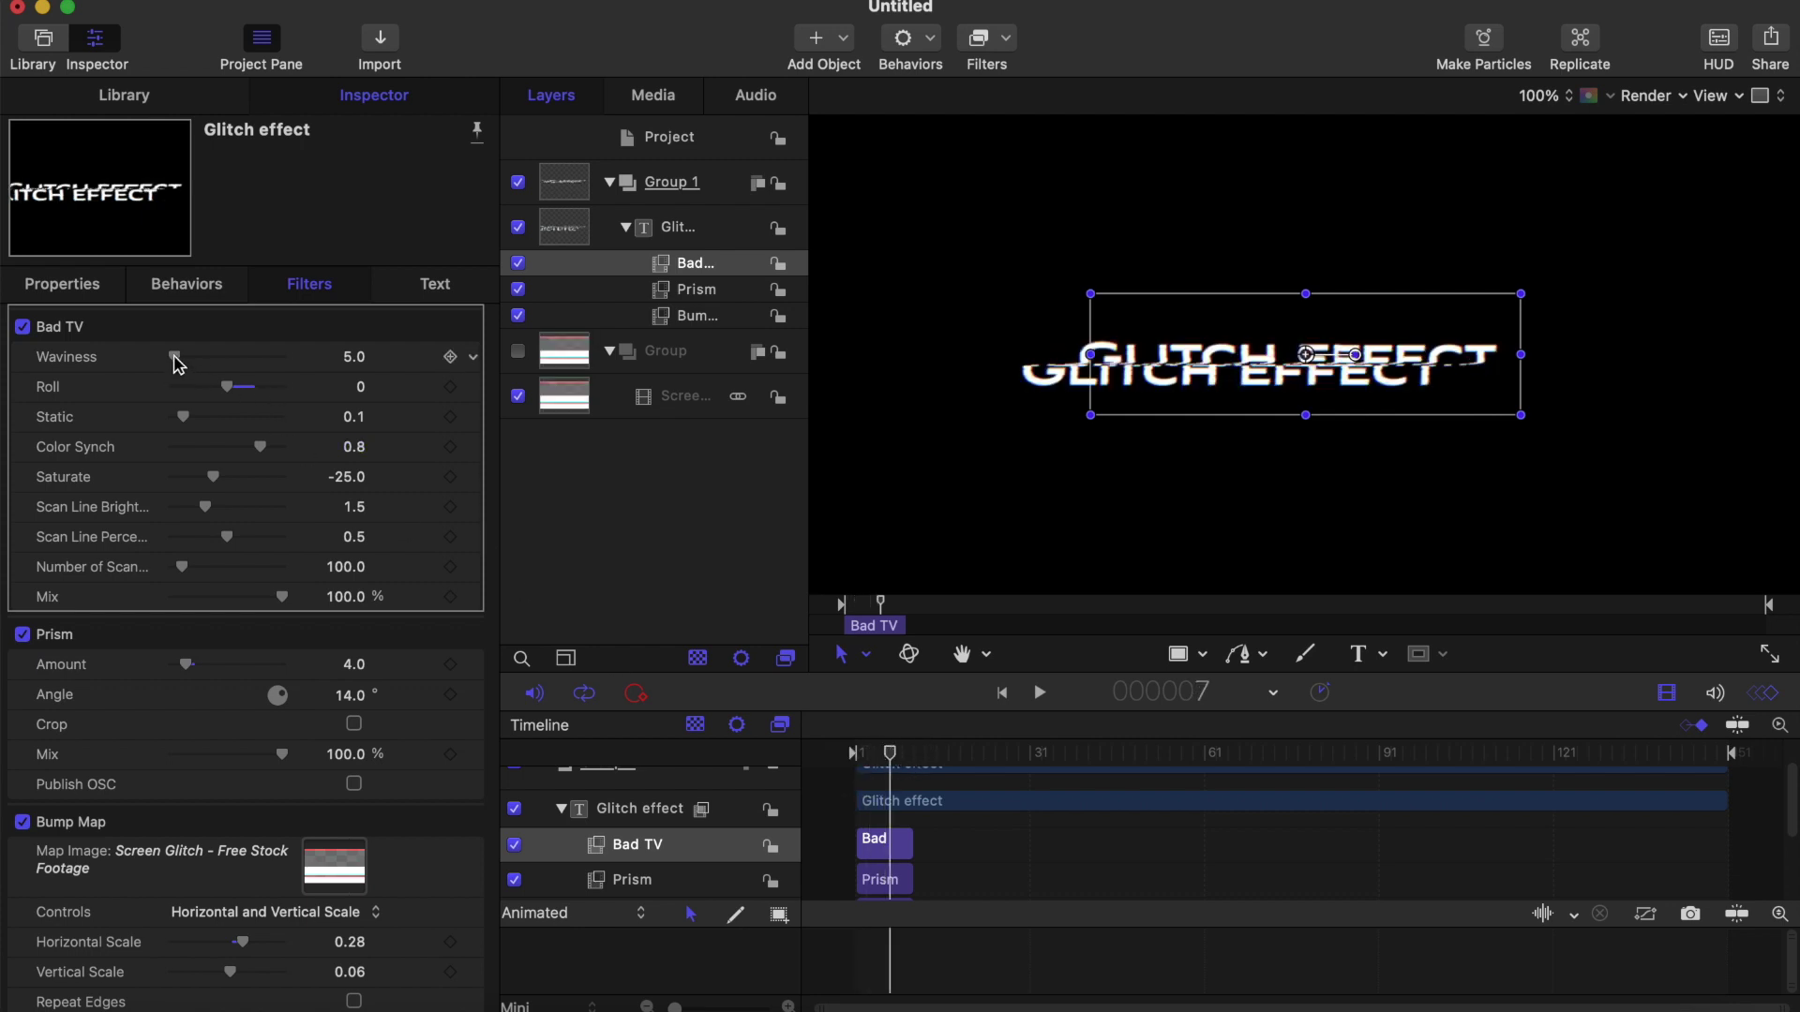
drag(178, 364, 200, 364)
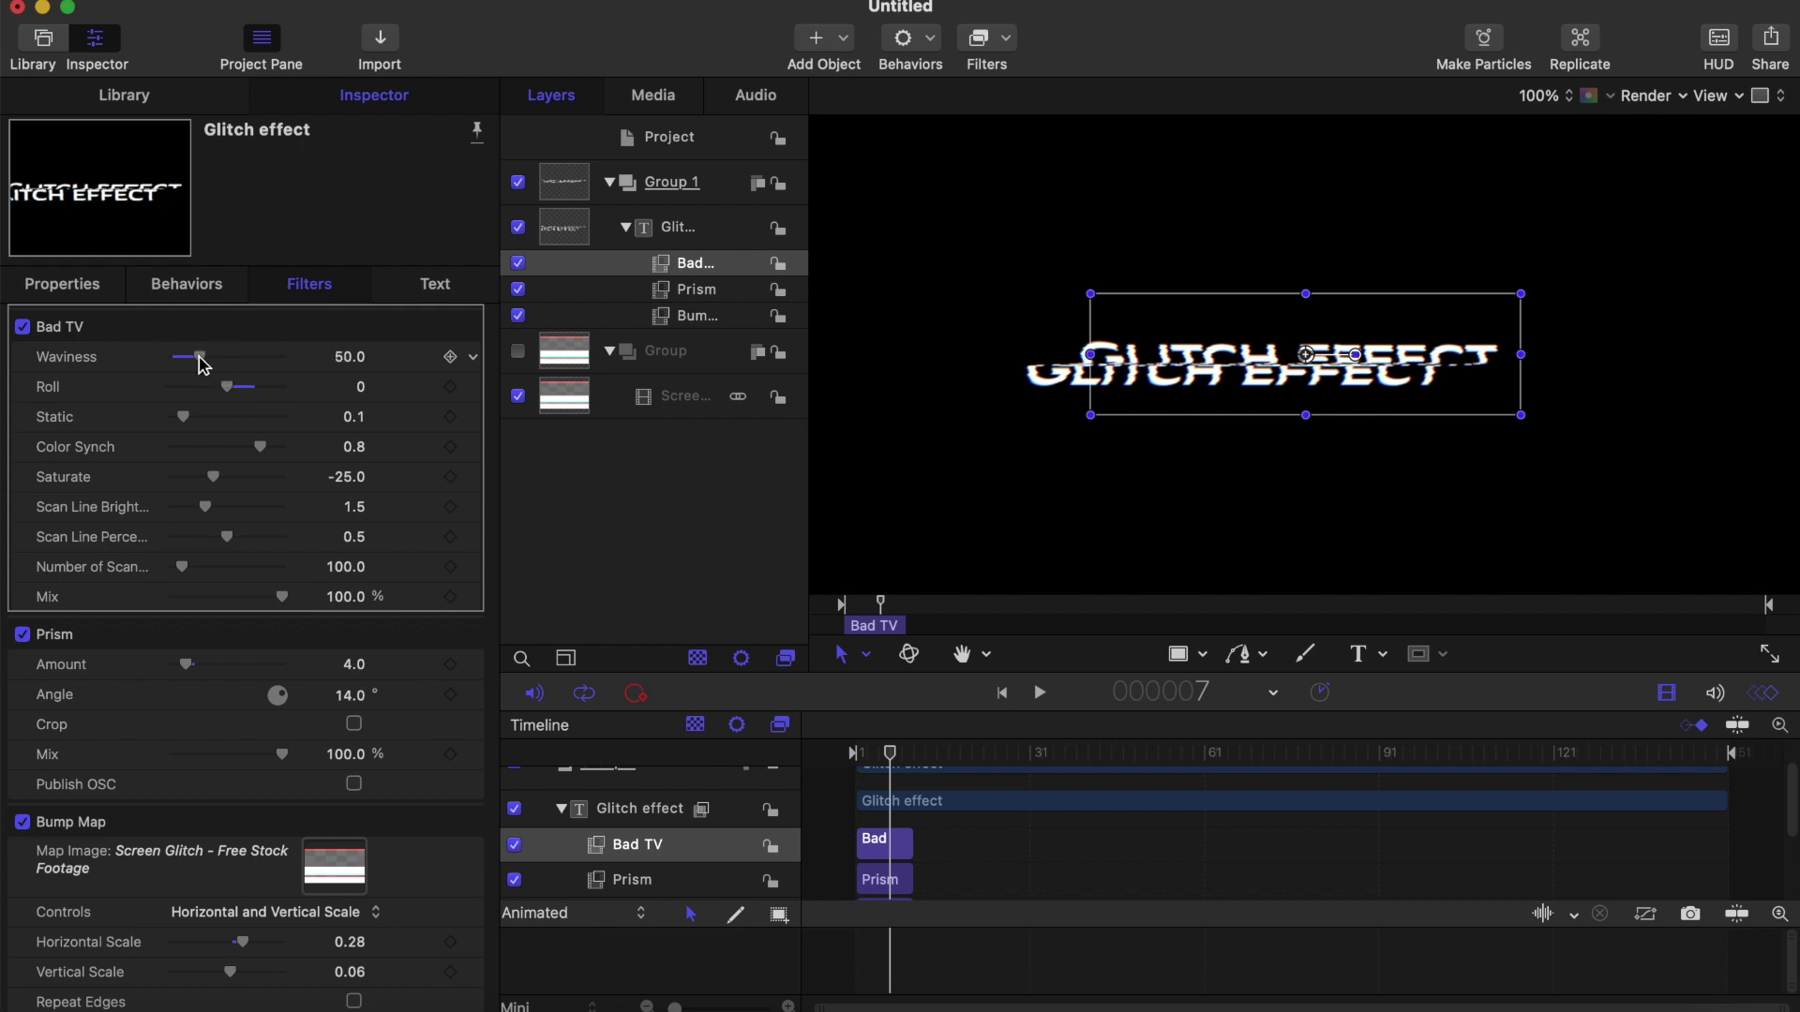
Step: Play back the title from the start to review the combined Bad TV, Prism and Bump Map glitch
key(space)
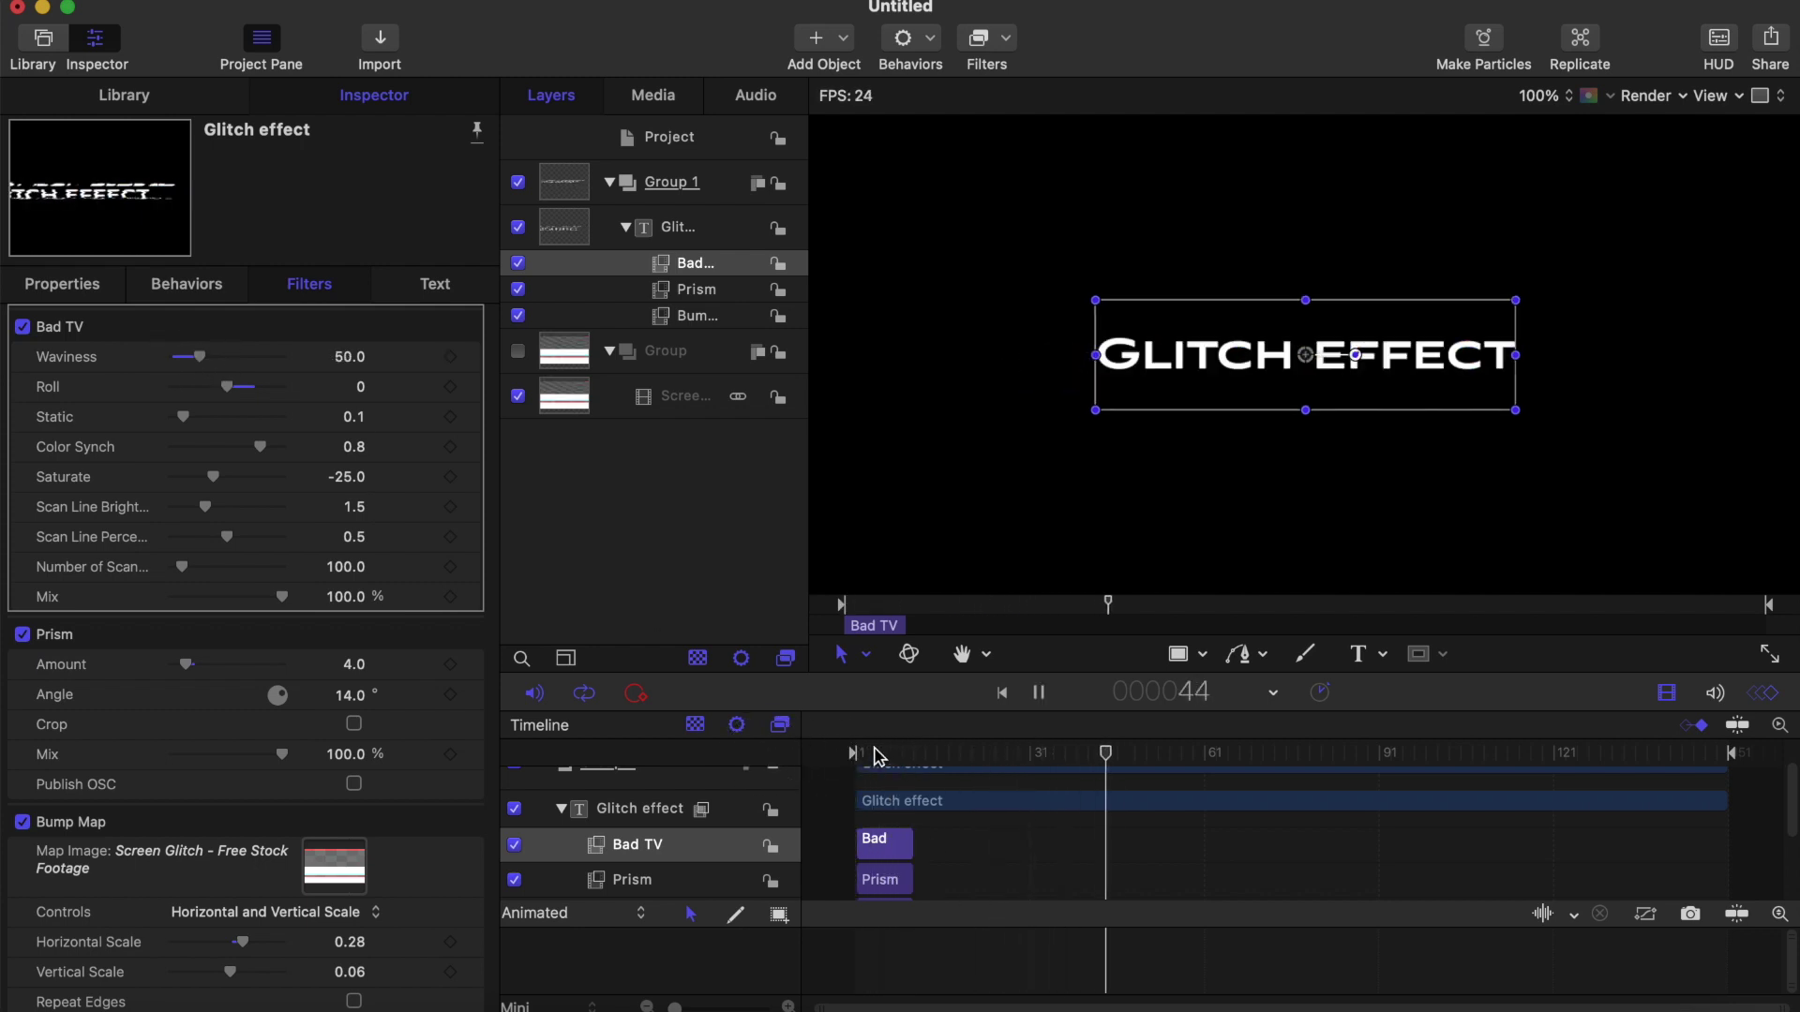
key(Home)
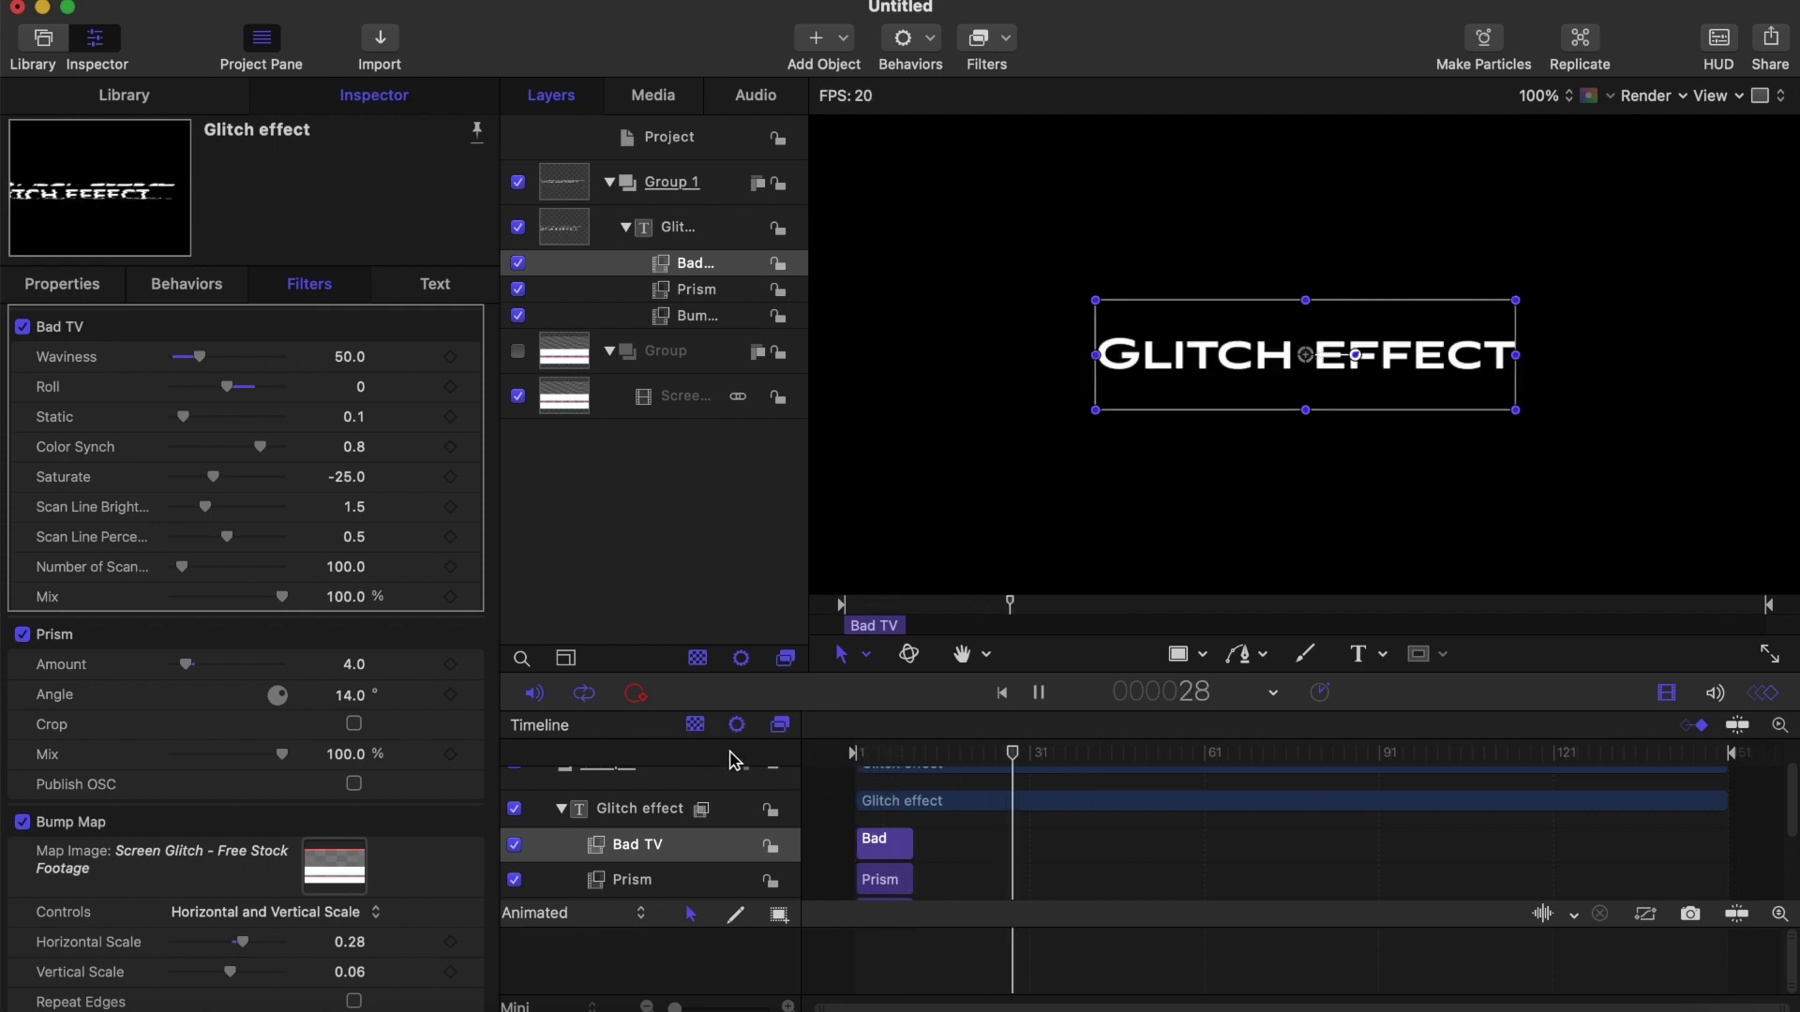
key(space)
scroll(1021, 864, down, 3)
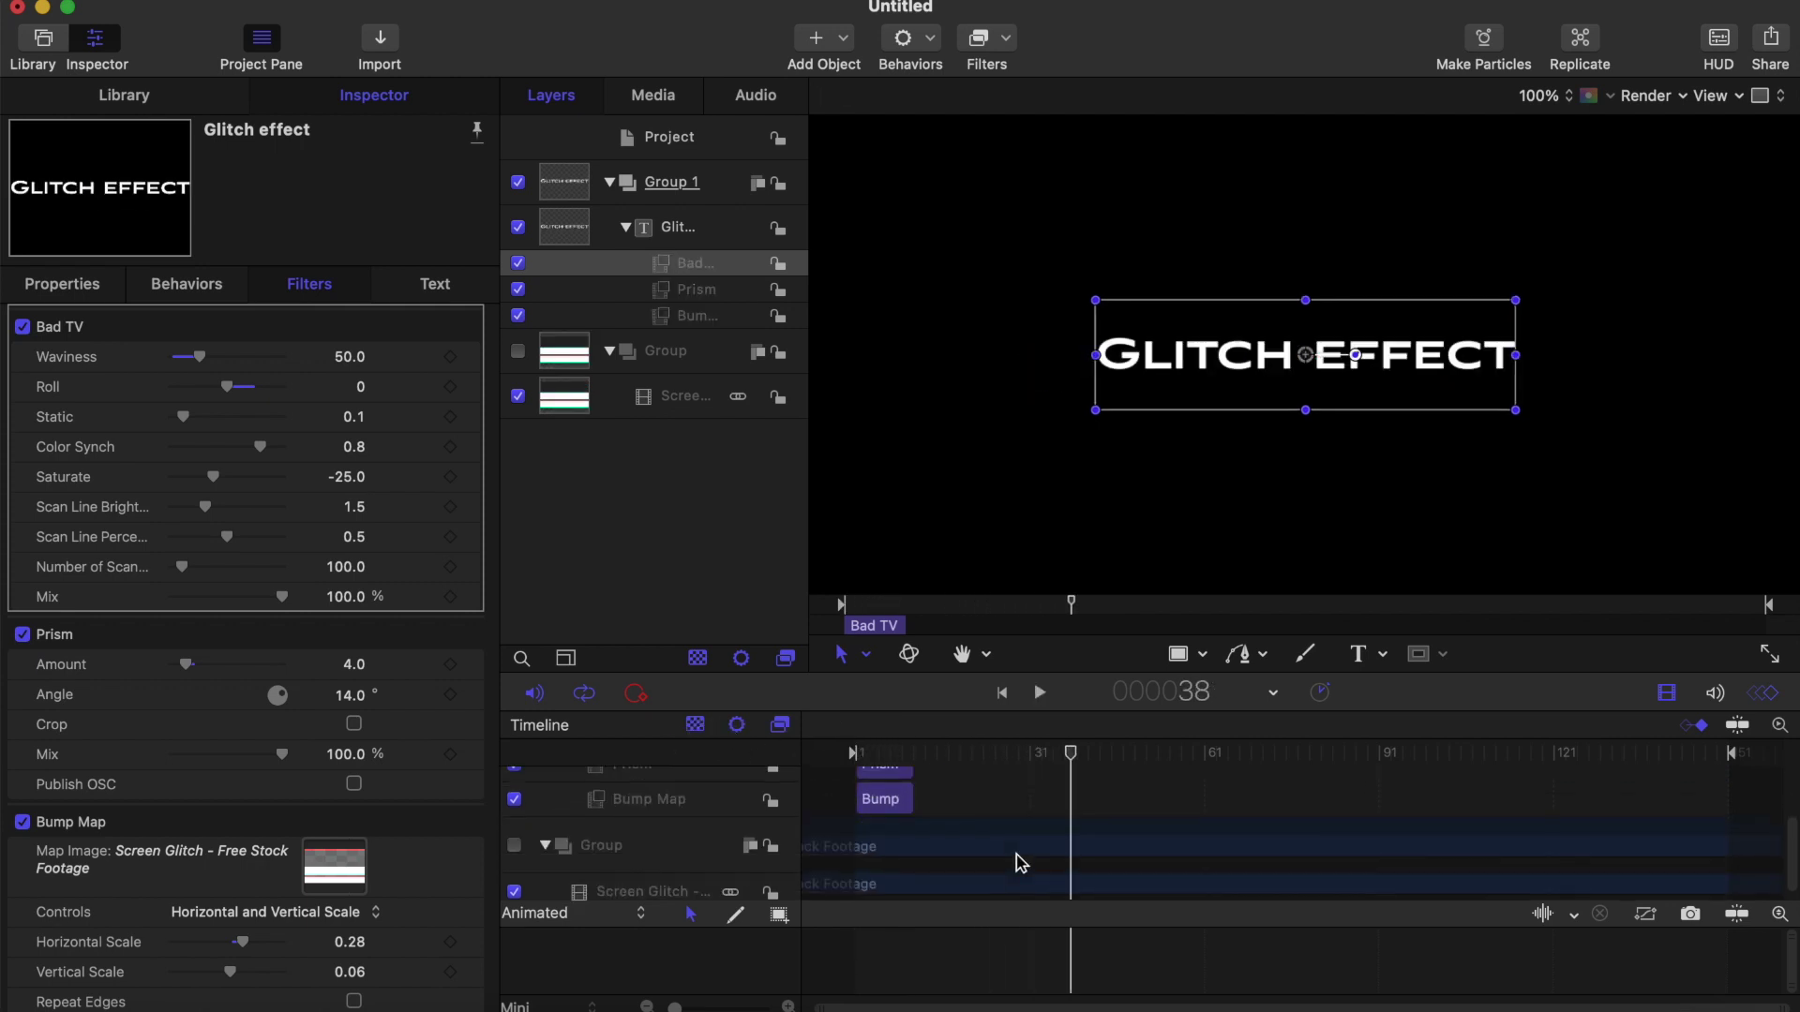
click(1177, 652)
click(860, 750)
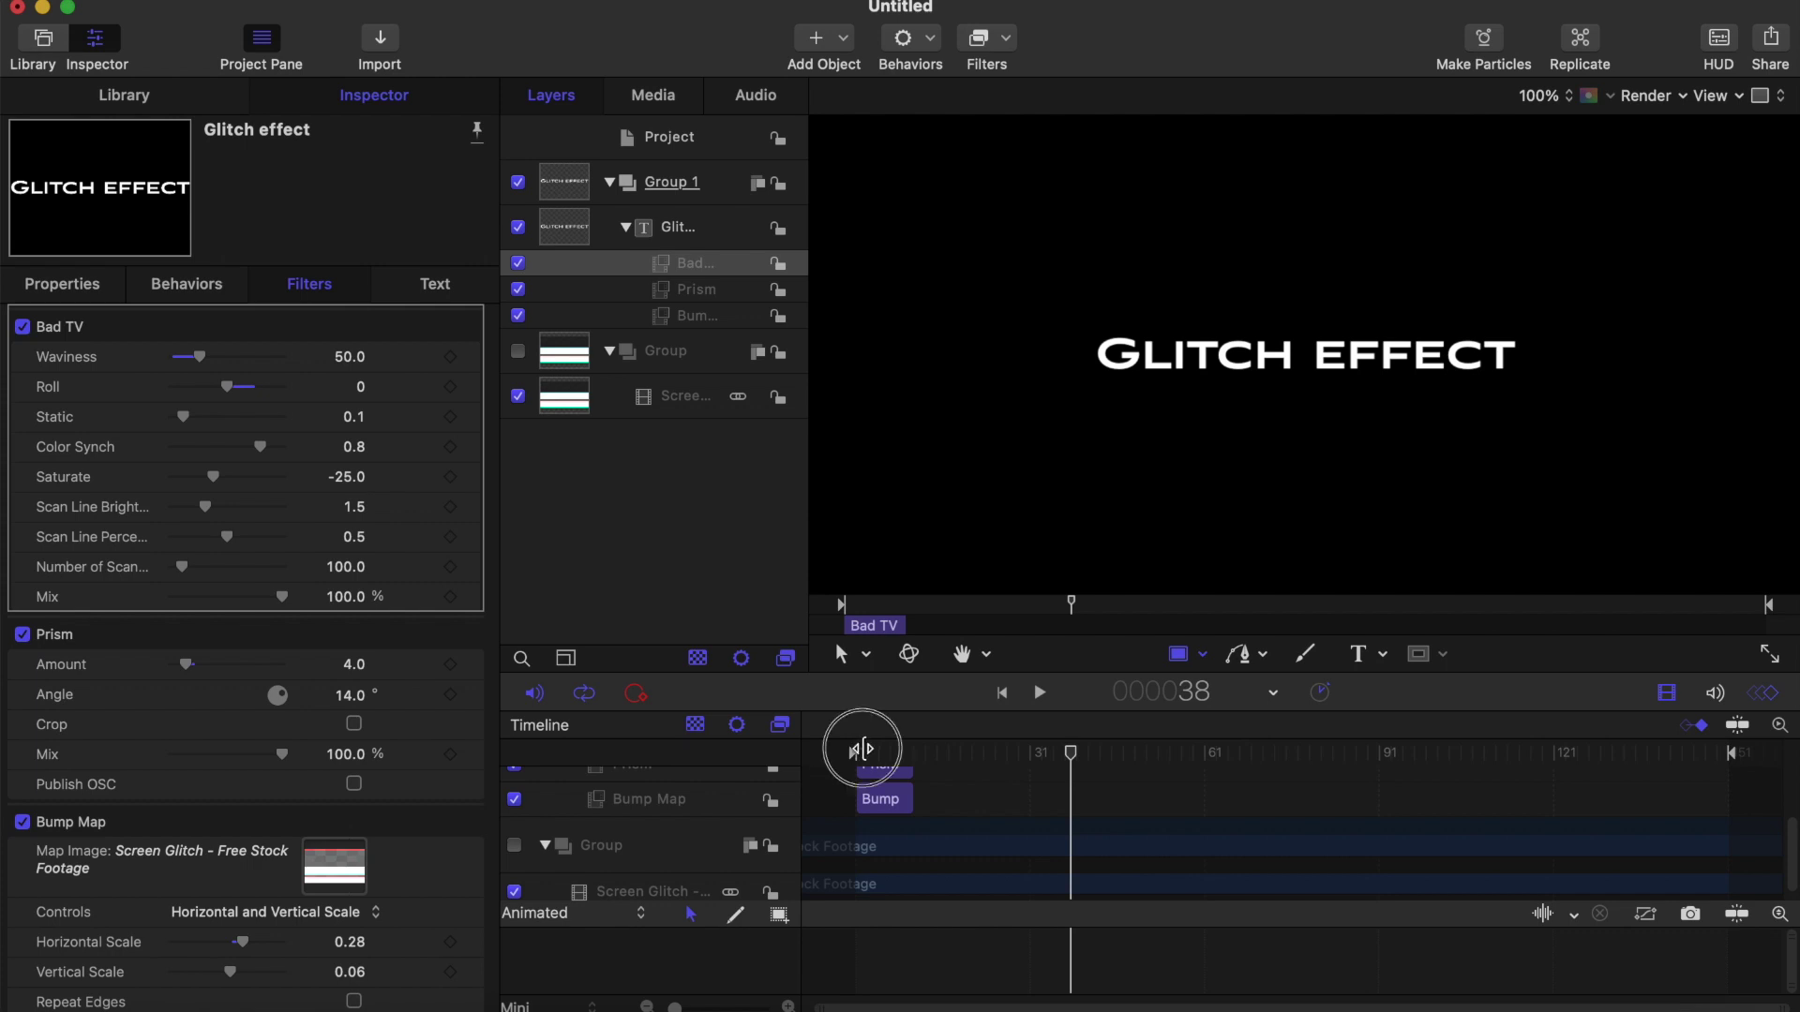
scroll(862, 750, up, 3)
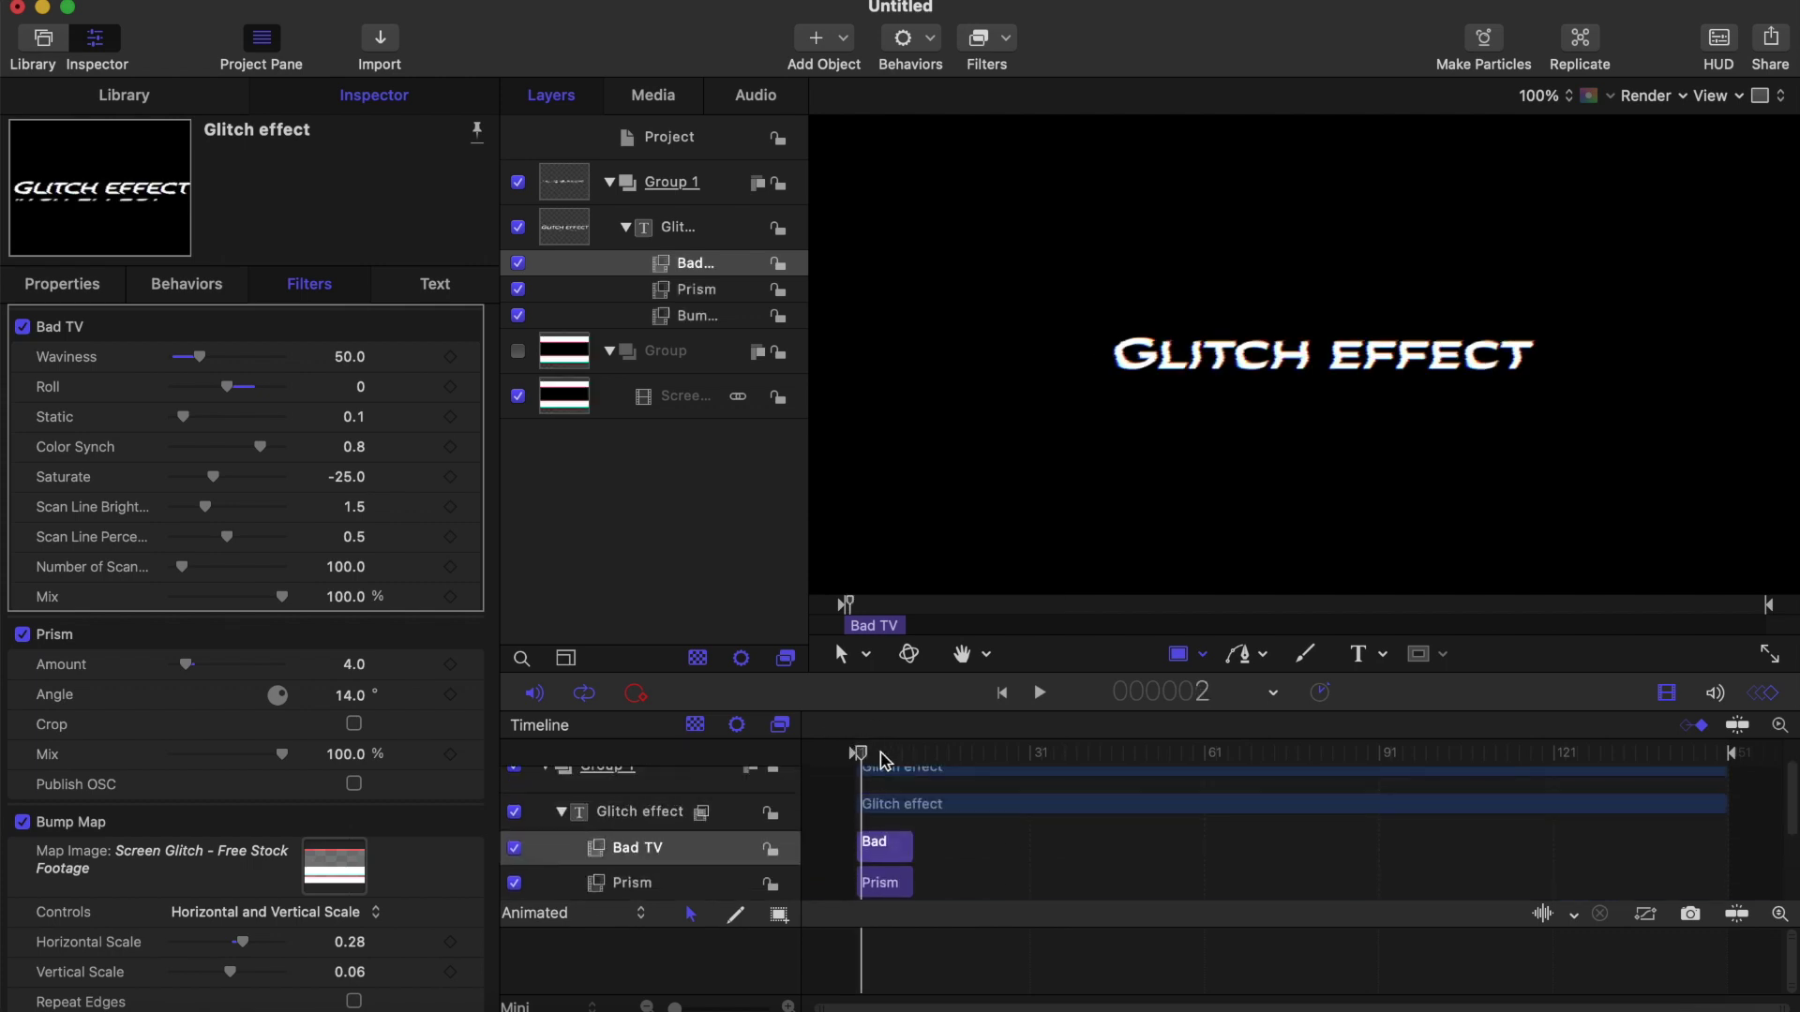
drag(851, 747, 828, 758)
key(space)
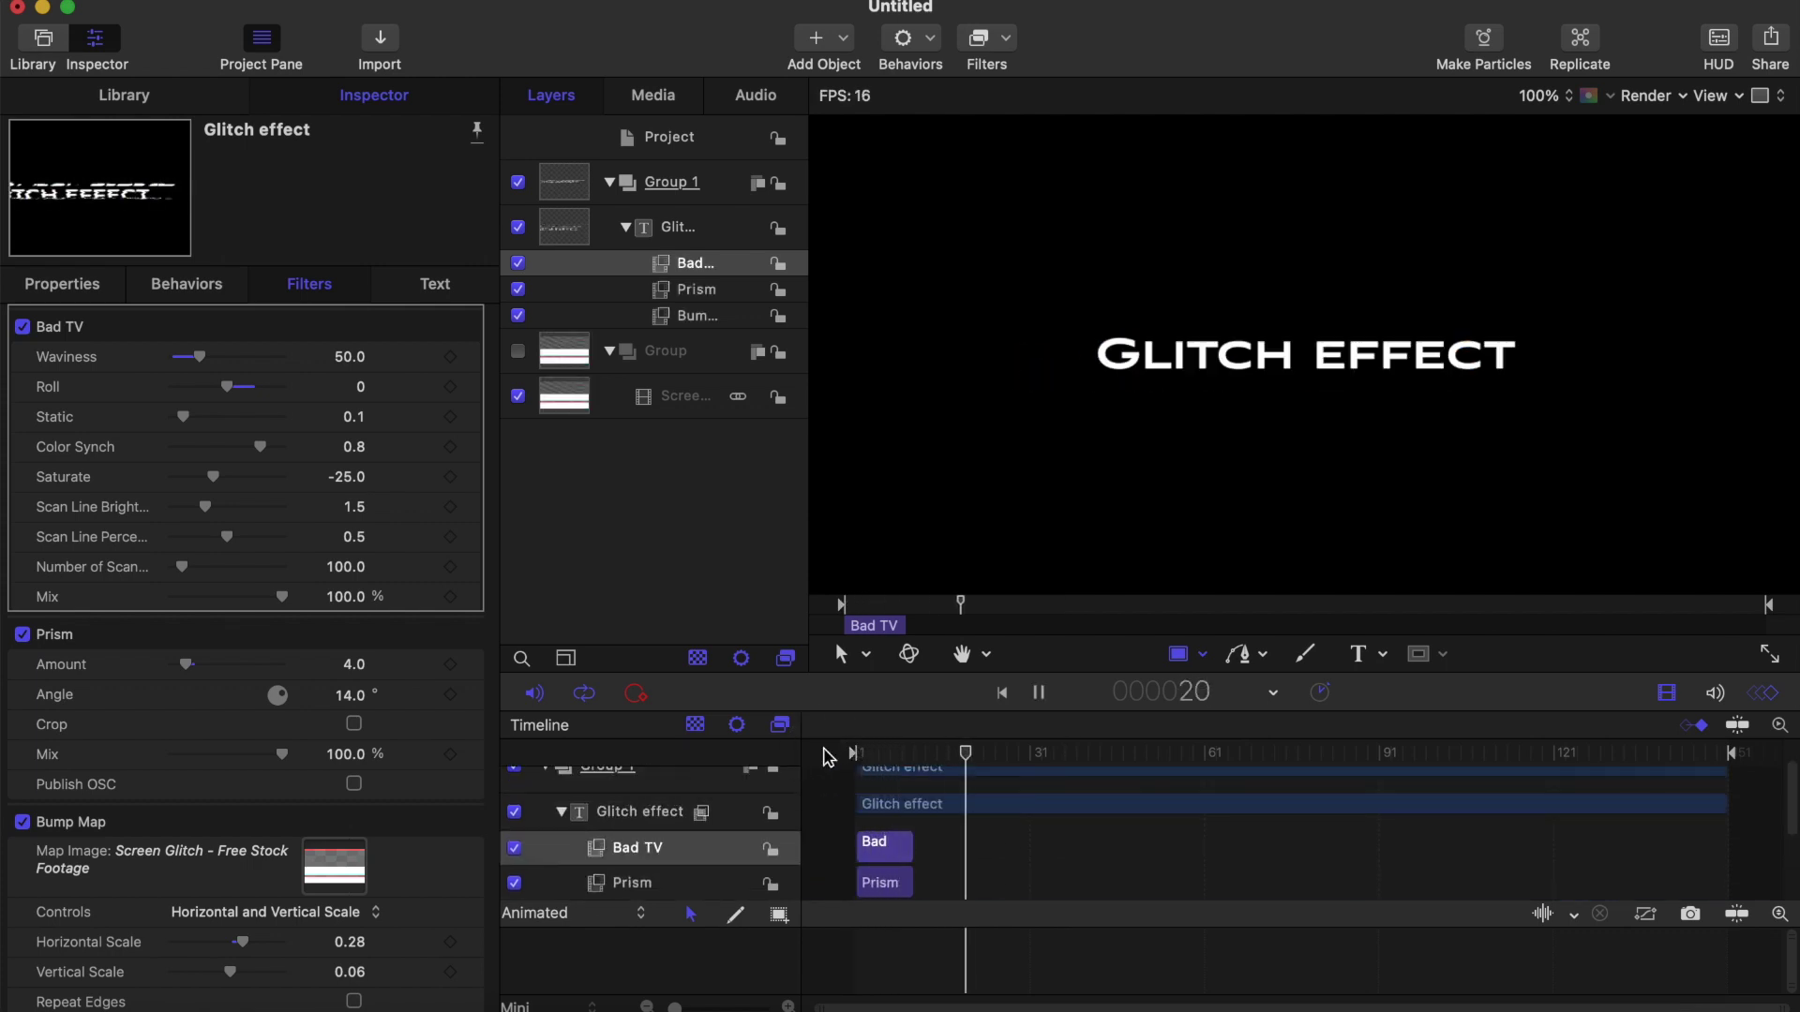
key(space)
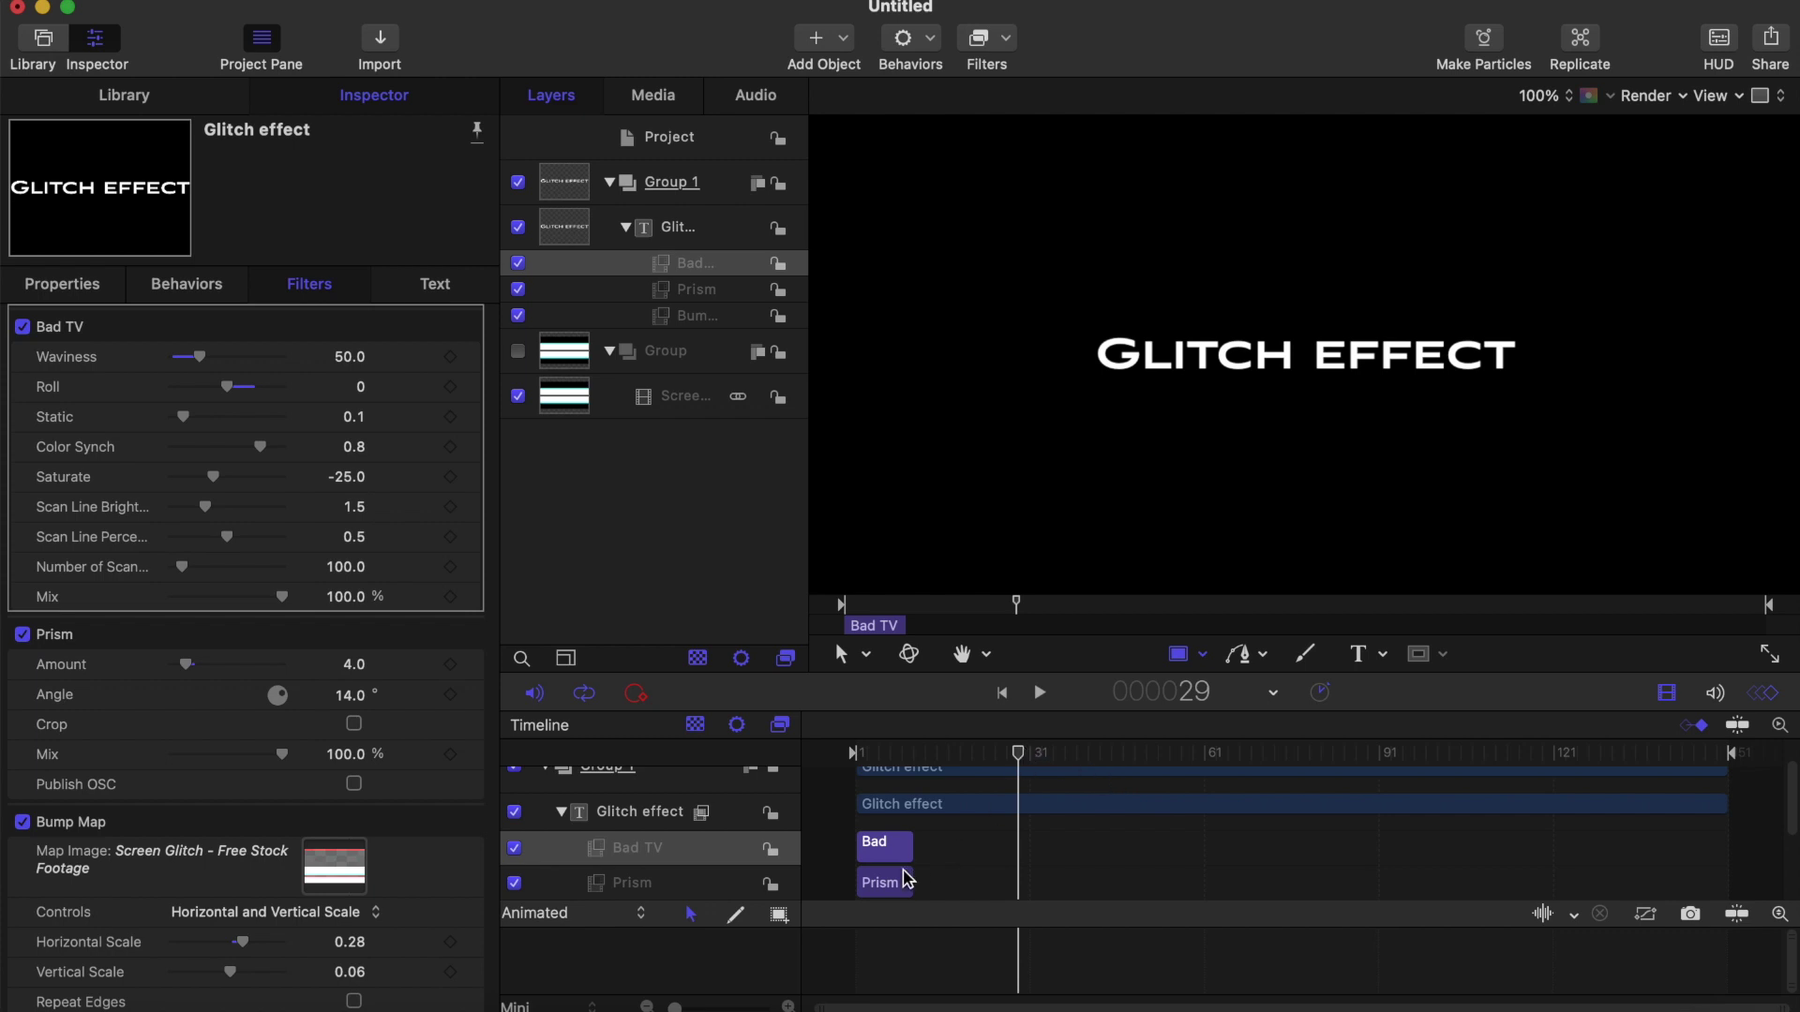
Step: Copy the Bad TV filter and paste a second instance of it onto the Glitch effect text layer
scroll(906, 879, down, 3)
scroll(907, 879, up, 2)
scroll(907, 880, down, 1)
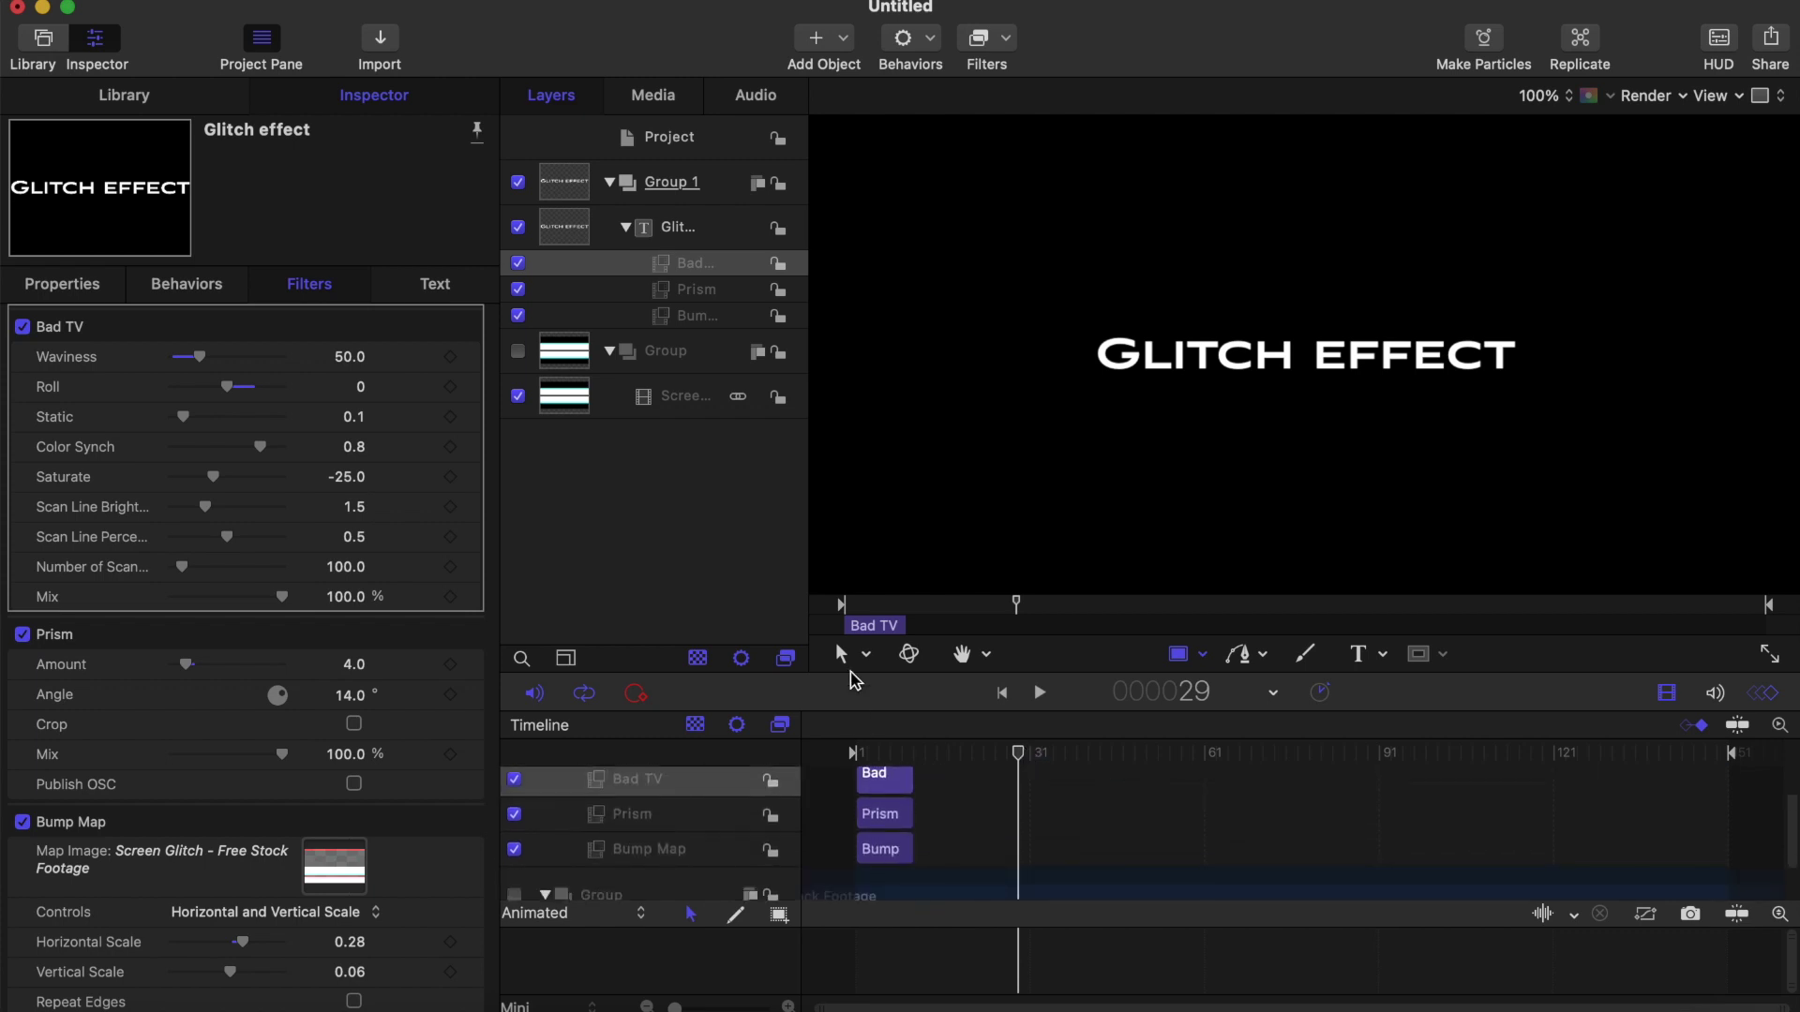
click(722, 272)
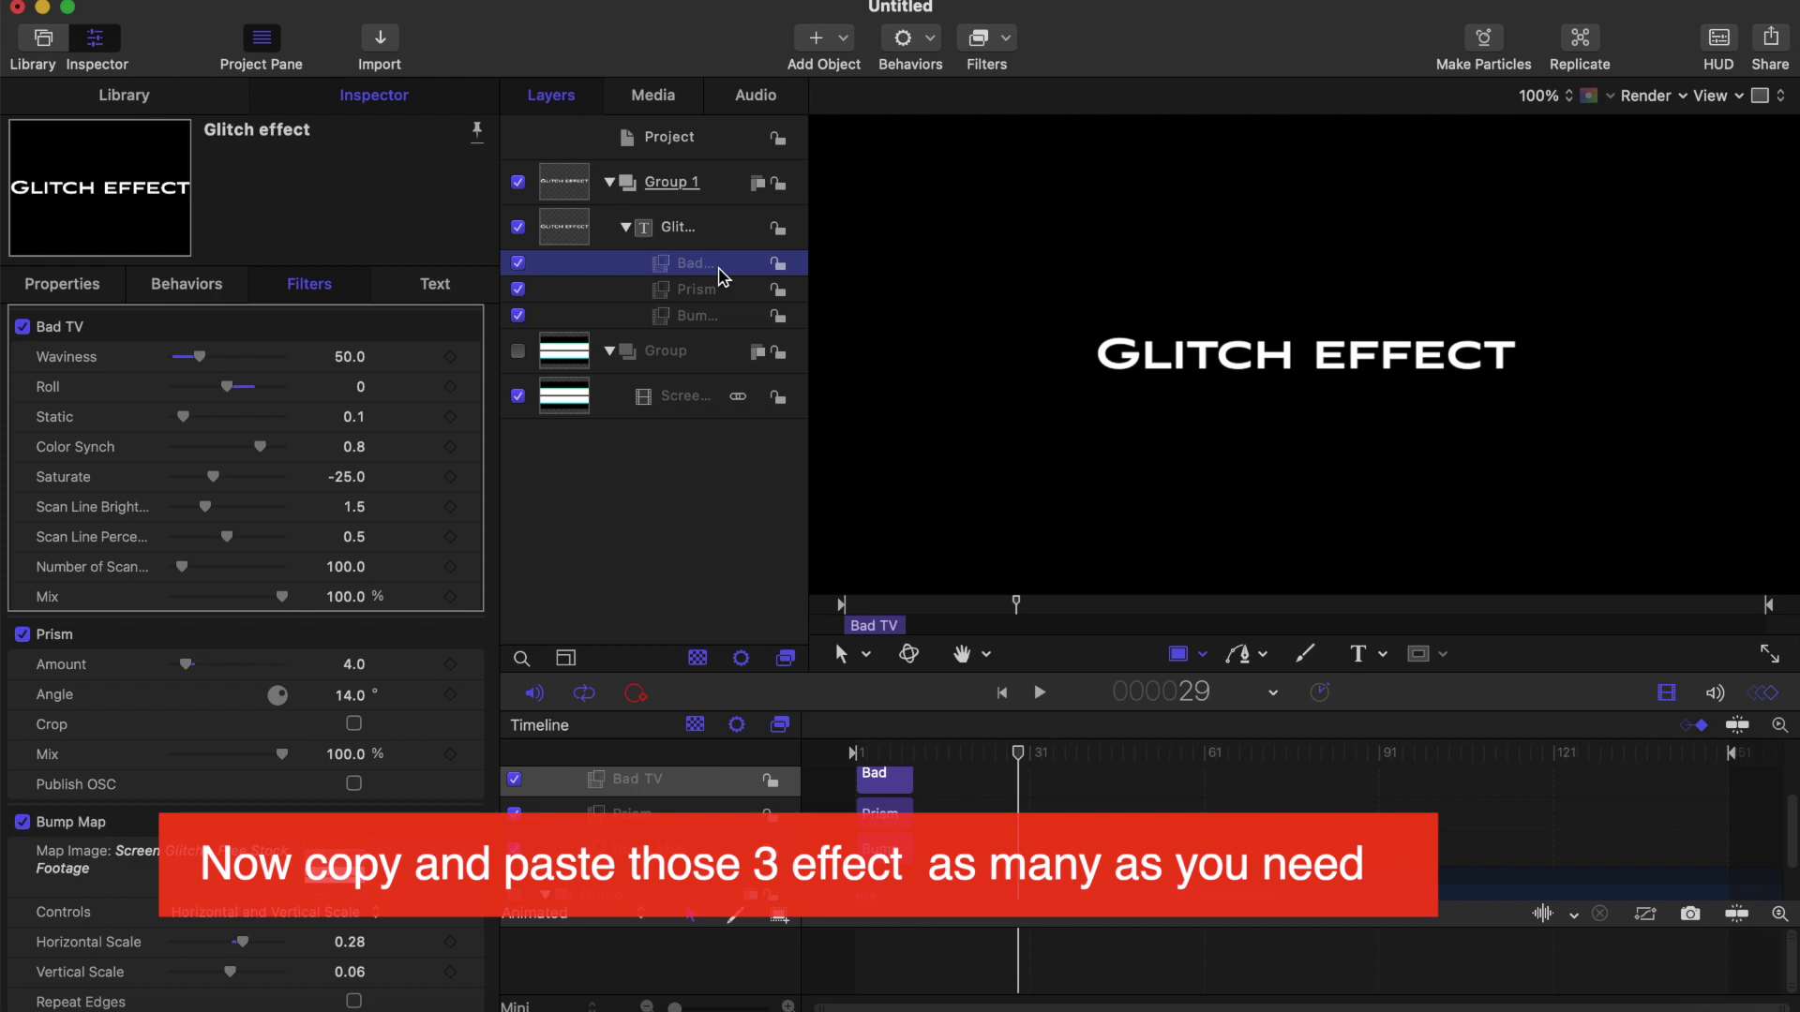
key(super+c)
key(super+v)
scroll(896, 837, up, 3)
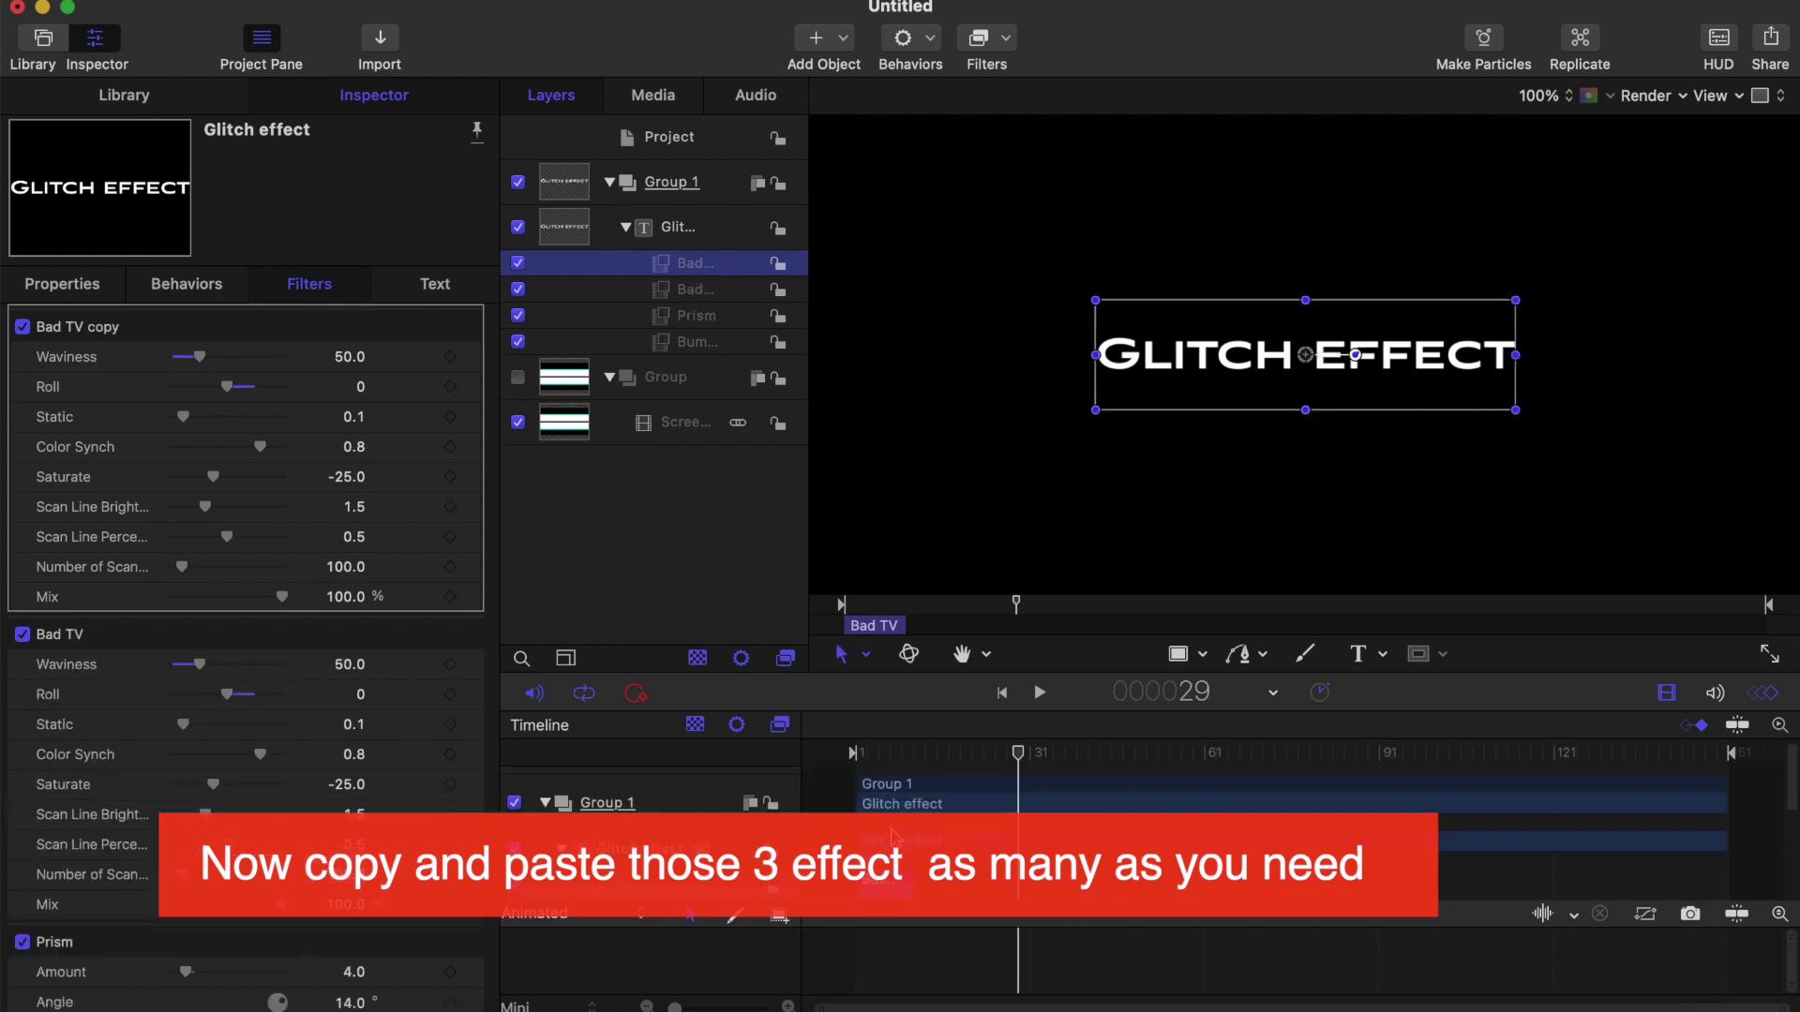
Step: Move the pasted Bad TV filter in the timeline so that it starts at frame 72
scroll(889, 836, down, 2)
click(886, 811)
drag(890, 815, 1272, 751)
click(1277, 753)
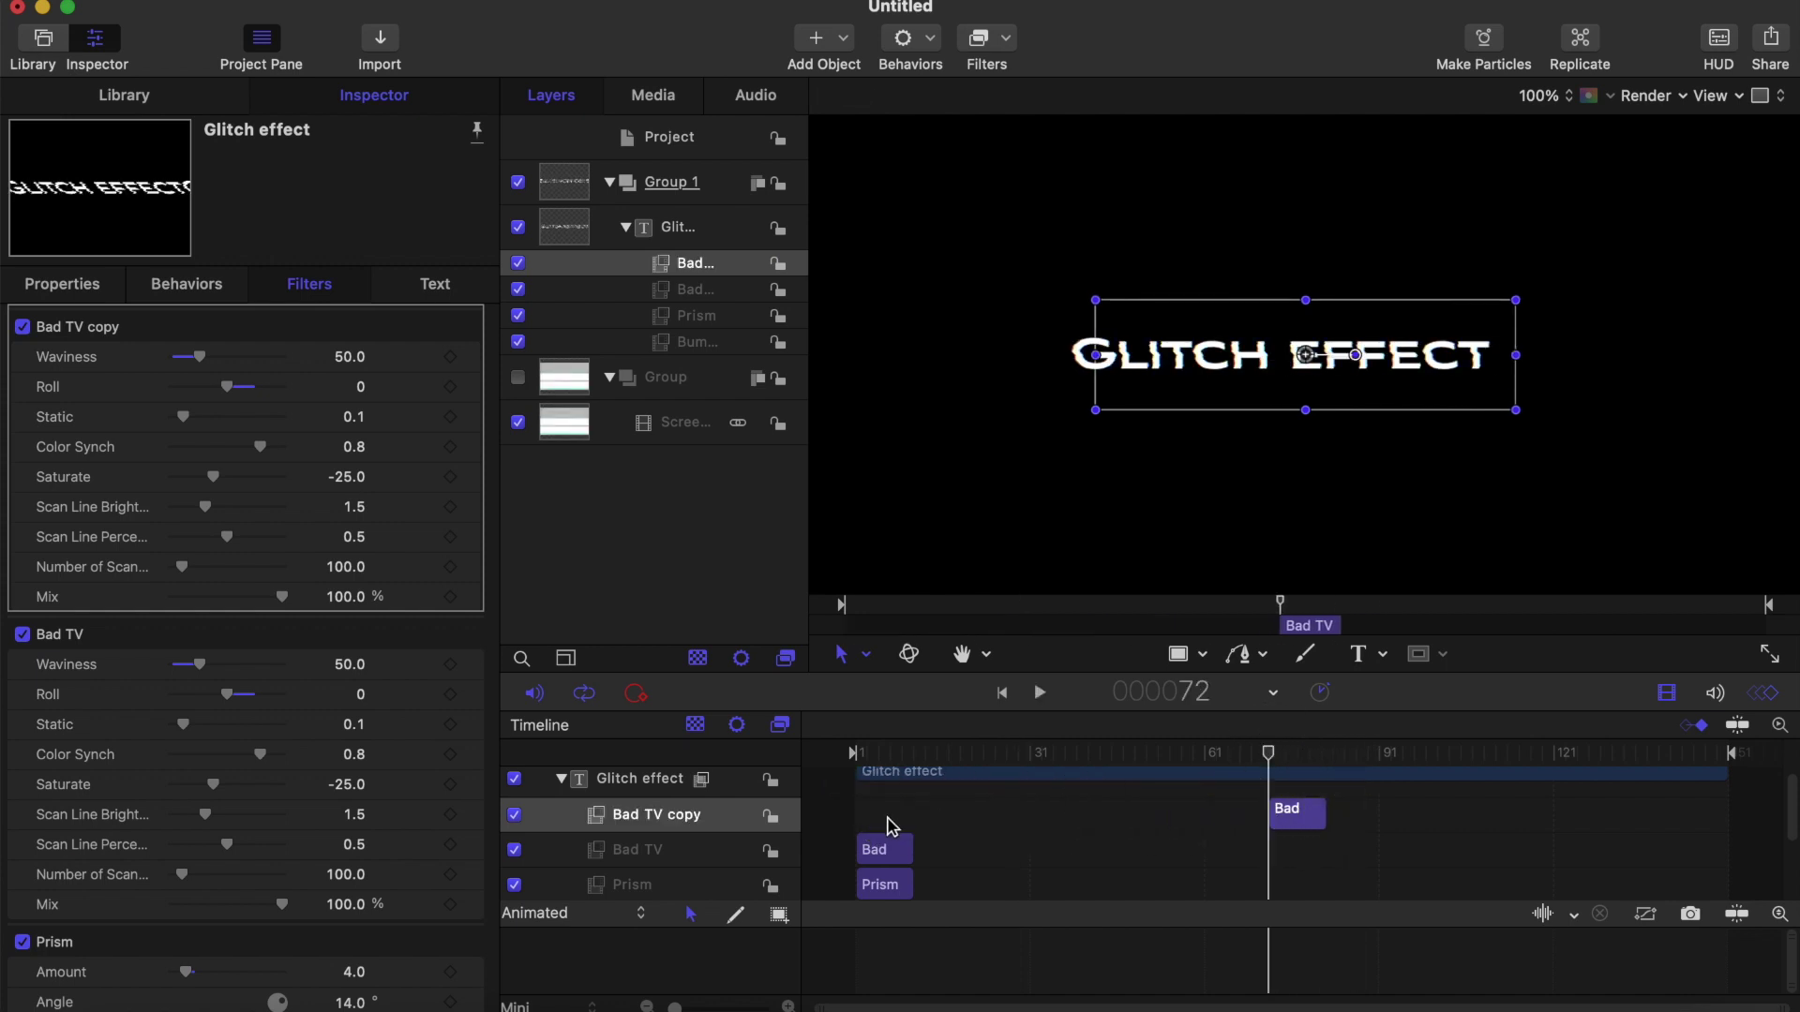
Step: Duplicate the original Bad TV filter on the Glitch effect text layer once more
click(691, 290)
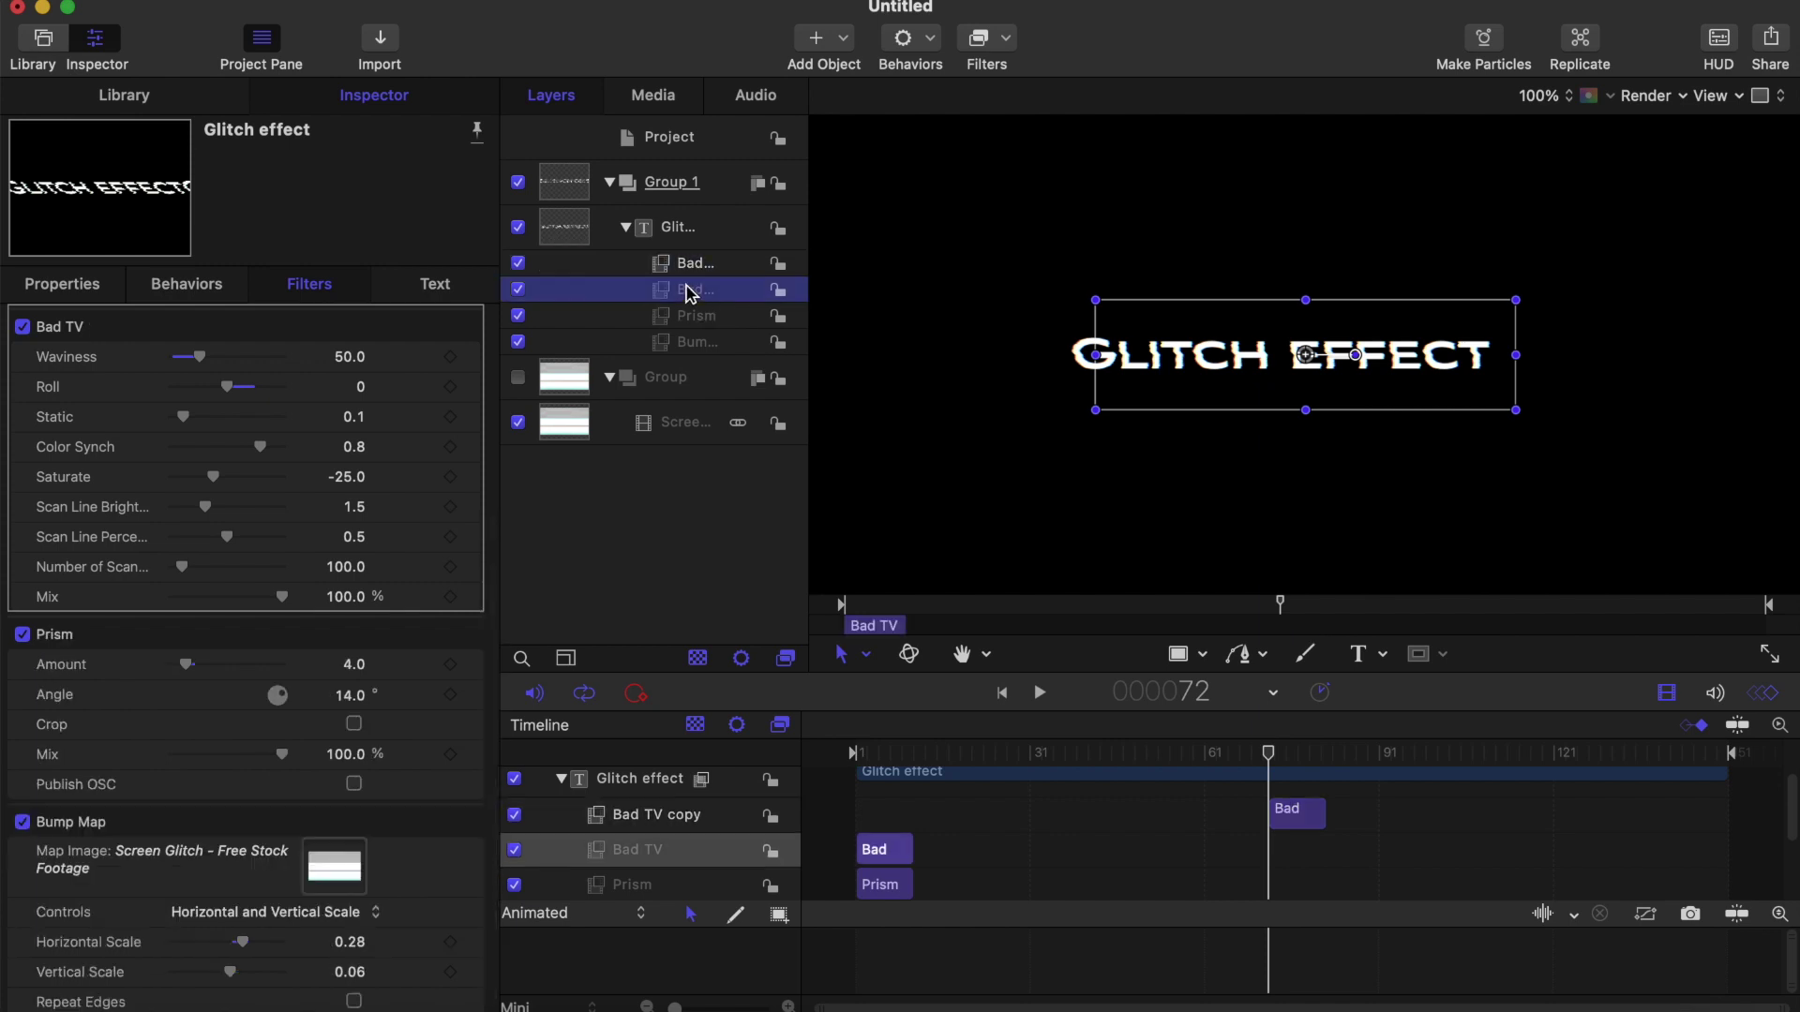
key(super+d)
scroll(994, 815, down, 3)
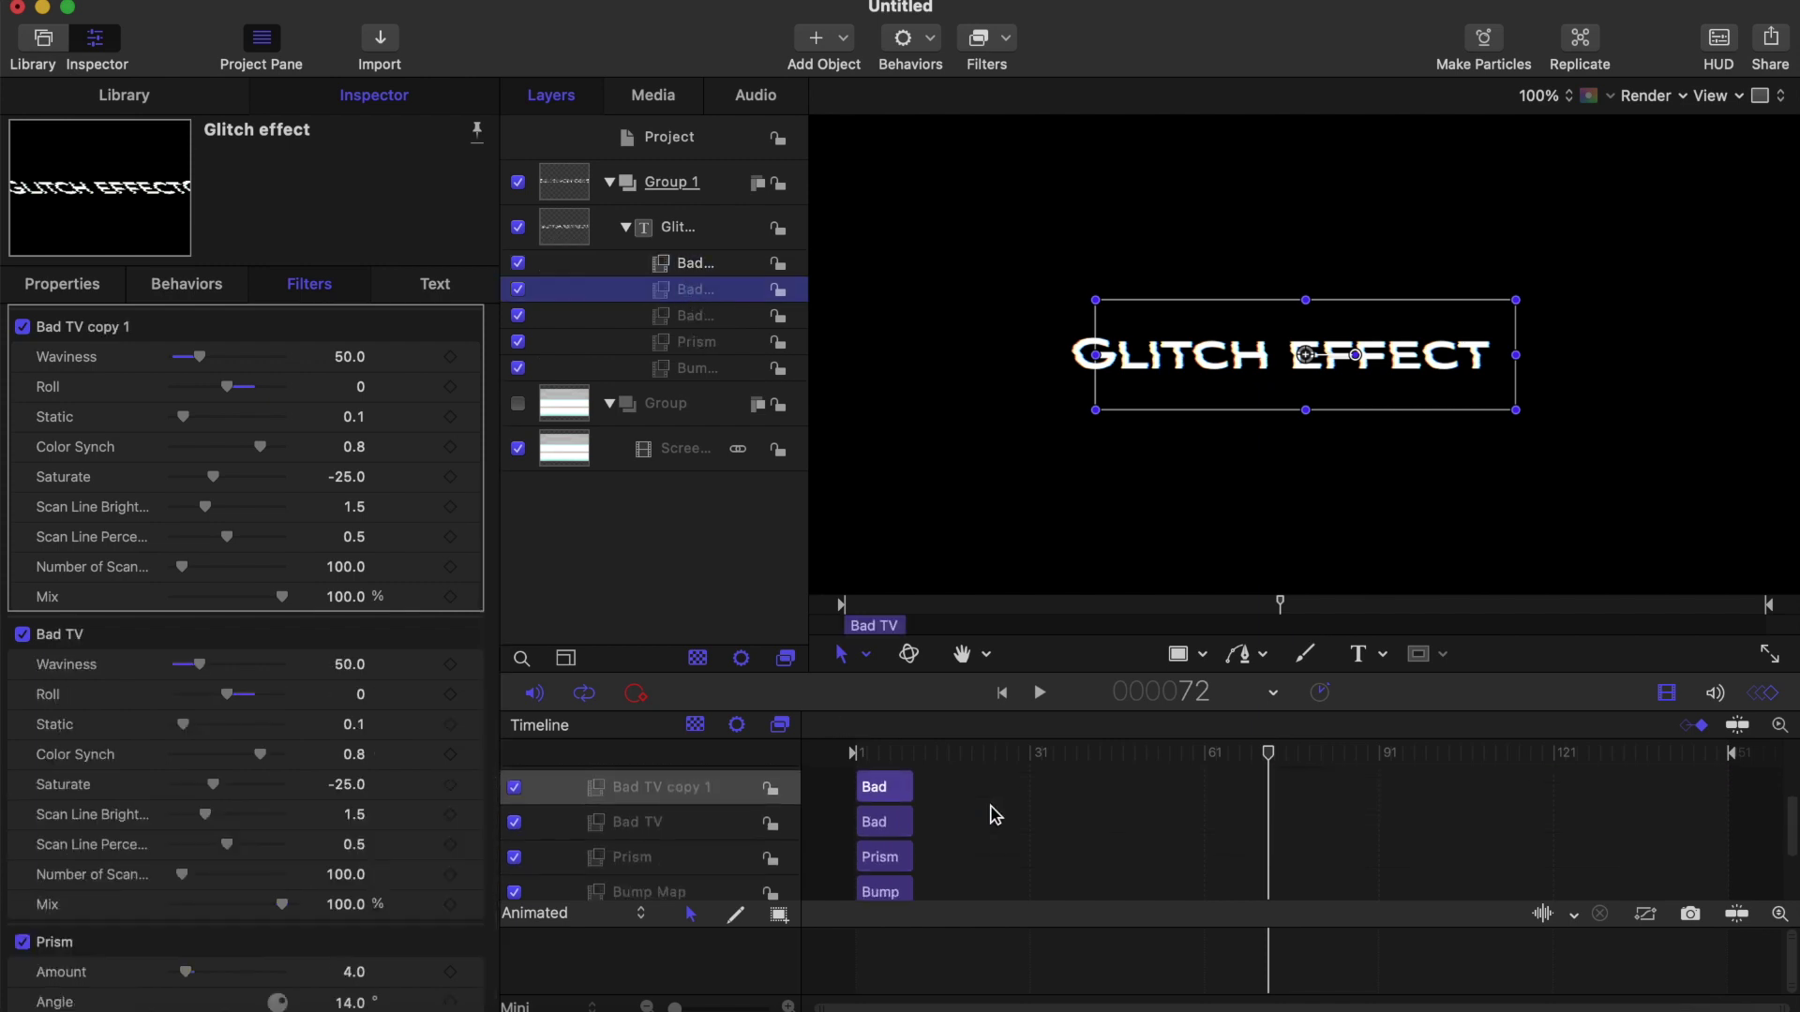
Step: Delete the extra second copy of the Bad TV filter from the Glitch effect text layer
key(Delete)
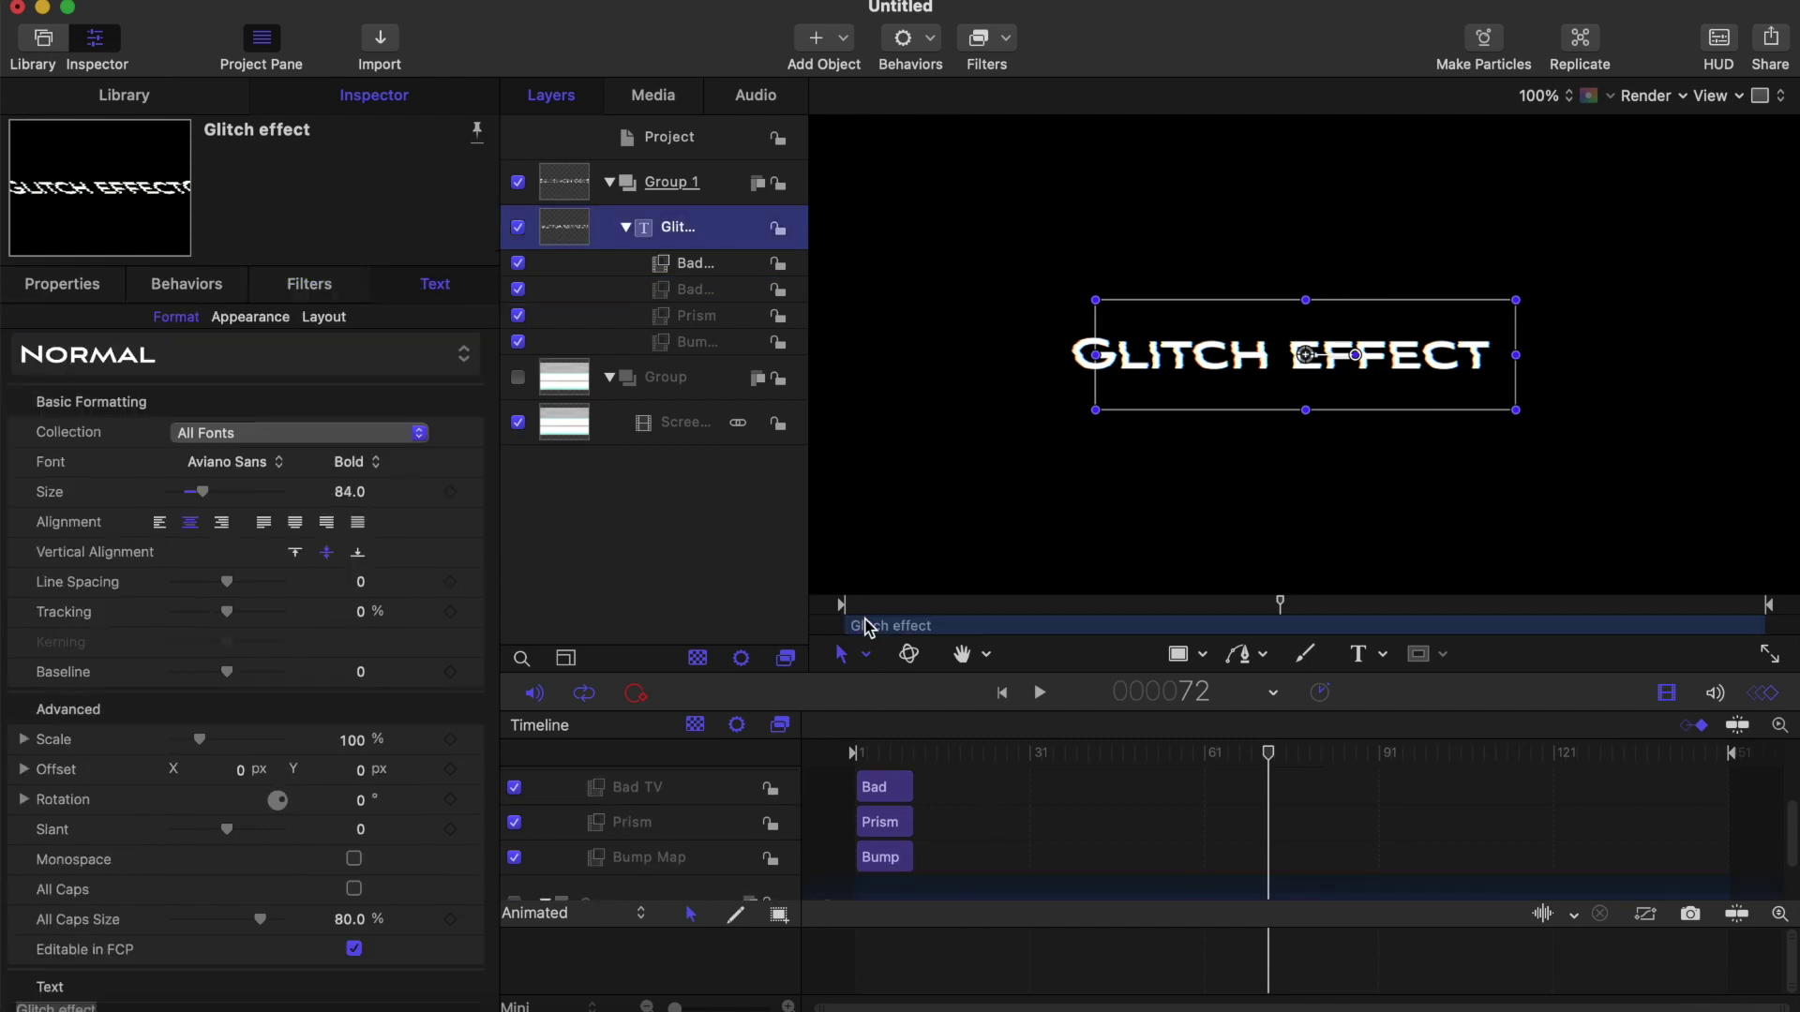
Step: Duplicate the Prism filter on the Glitch effect layer and move the copy to start at frame 72
click(713, 320)
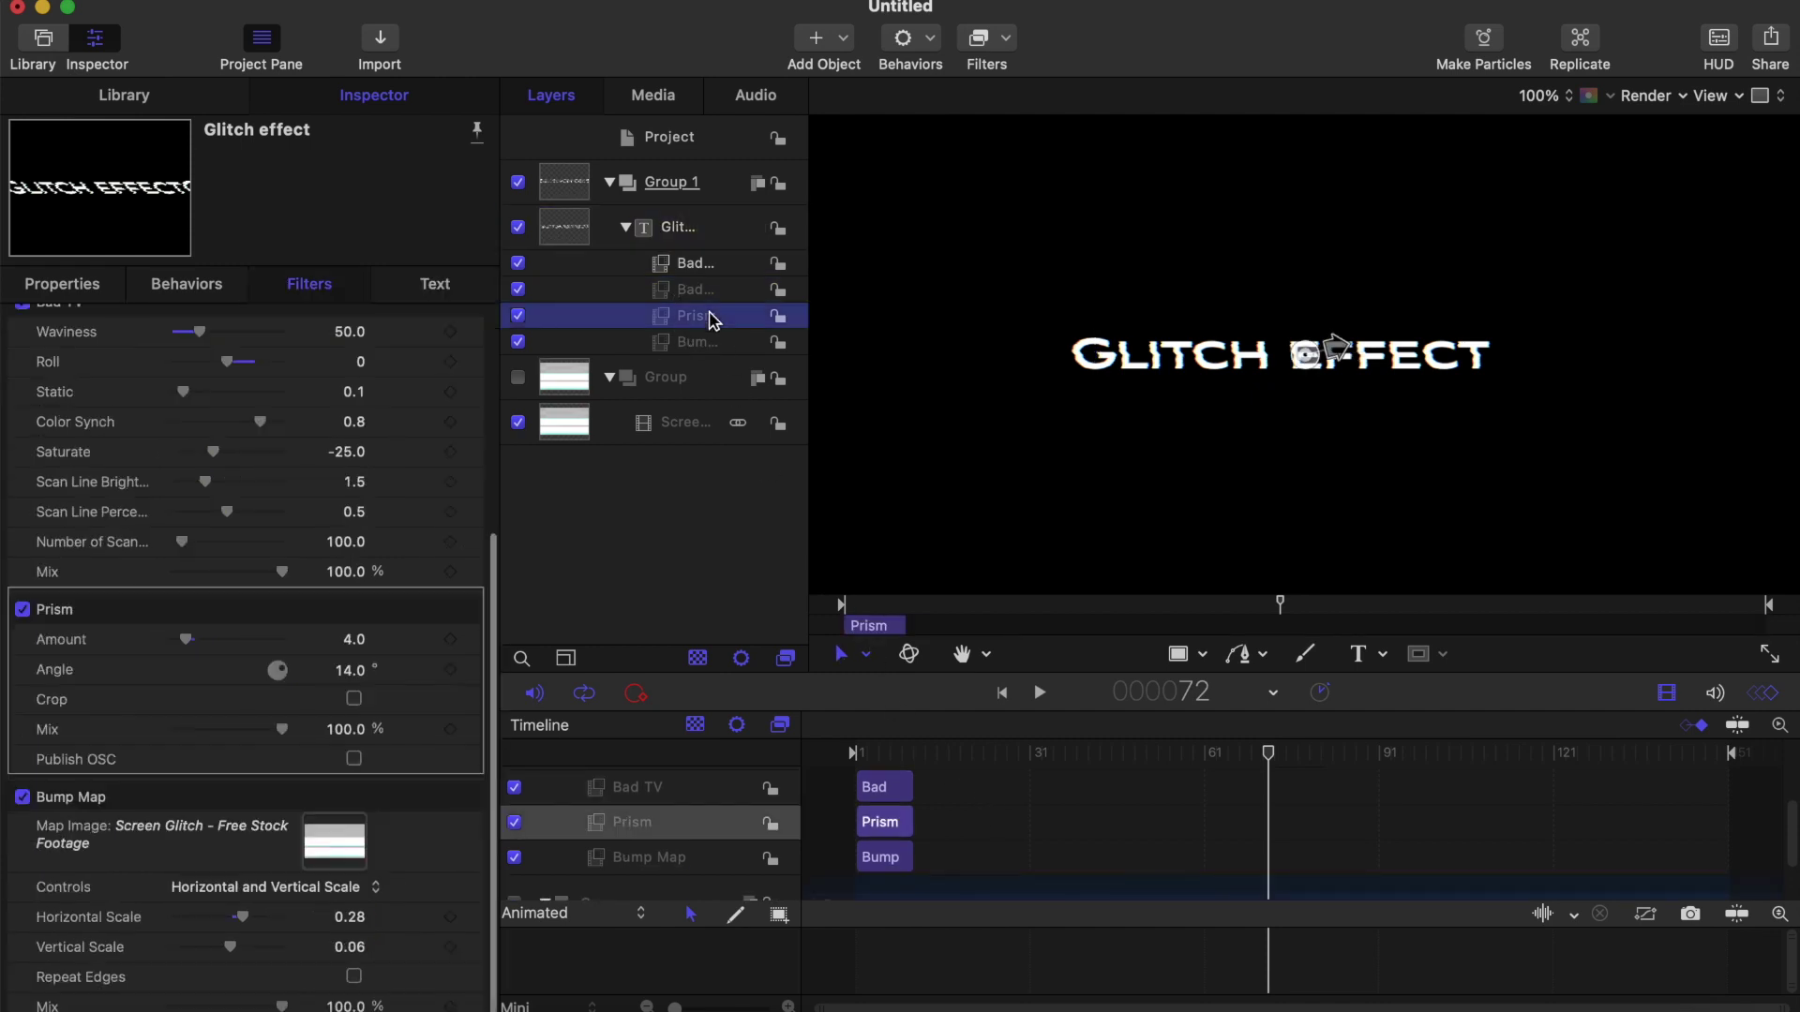
key(super+d)
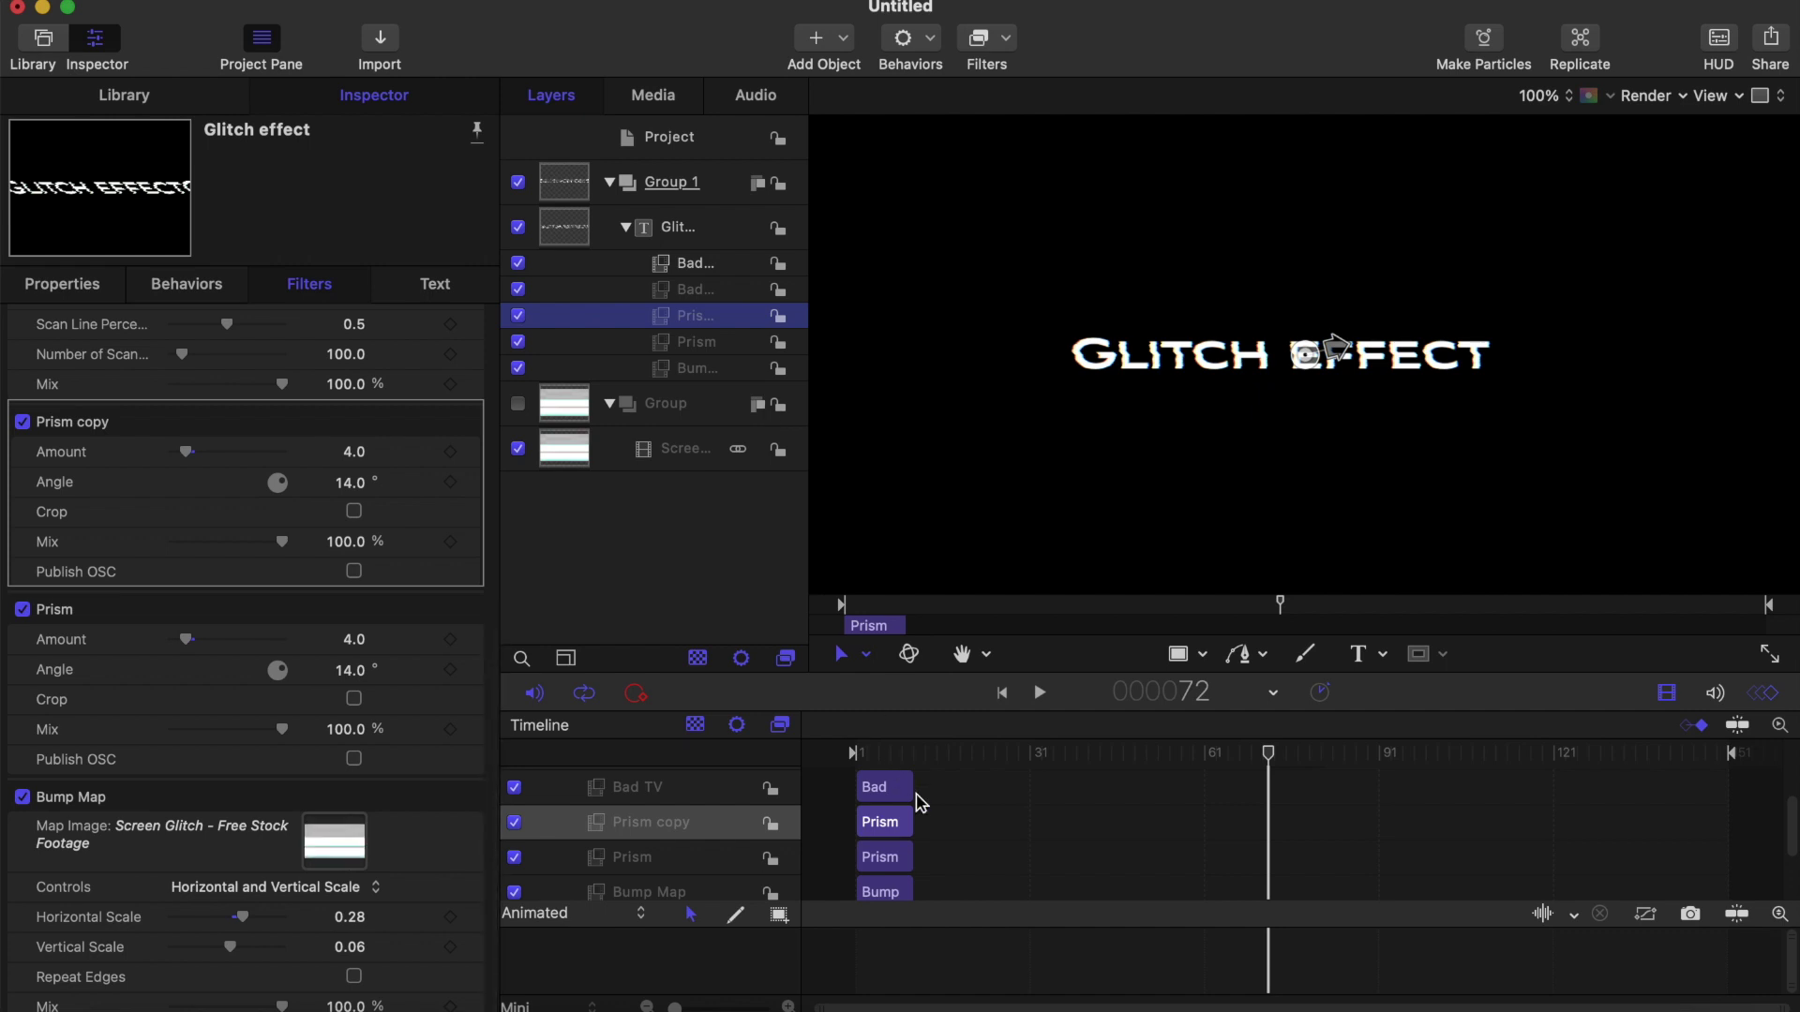
drag(887, 834, 1294, 891)
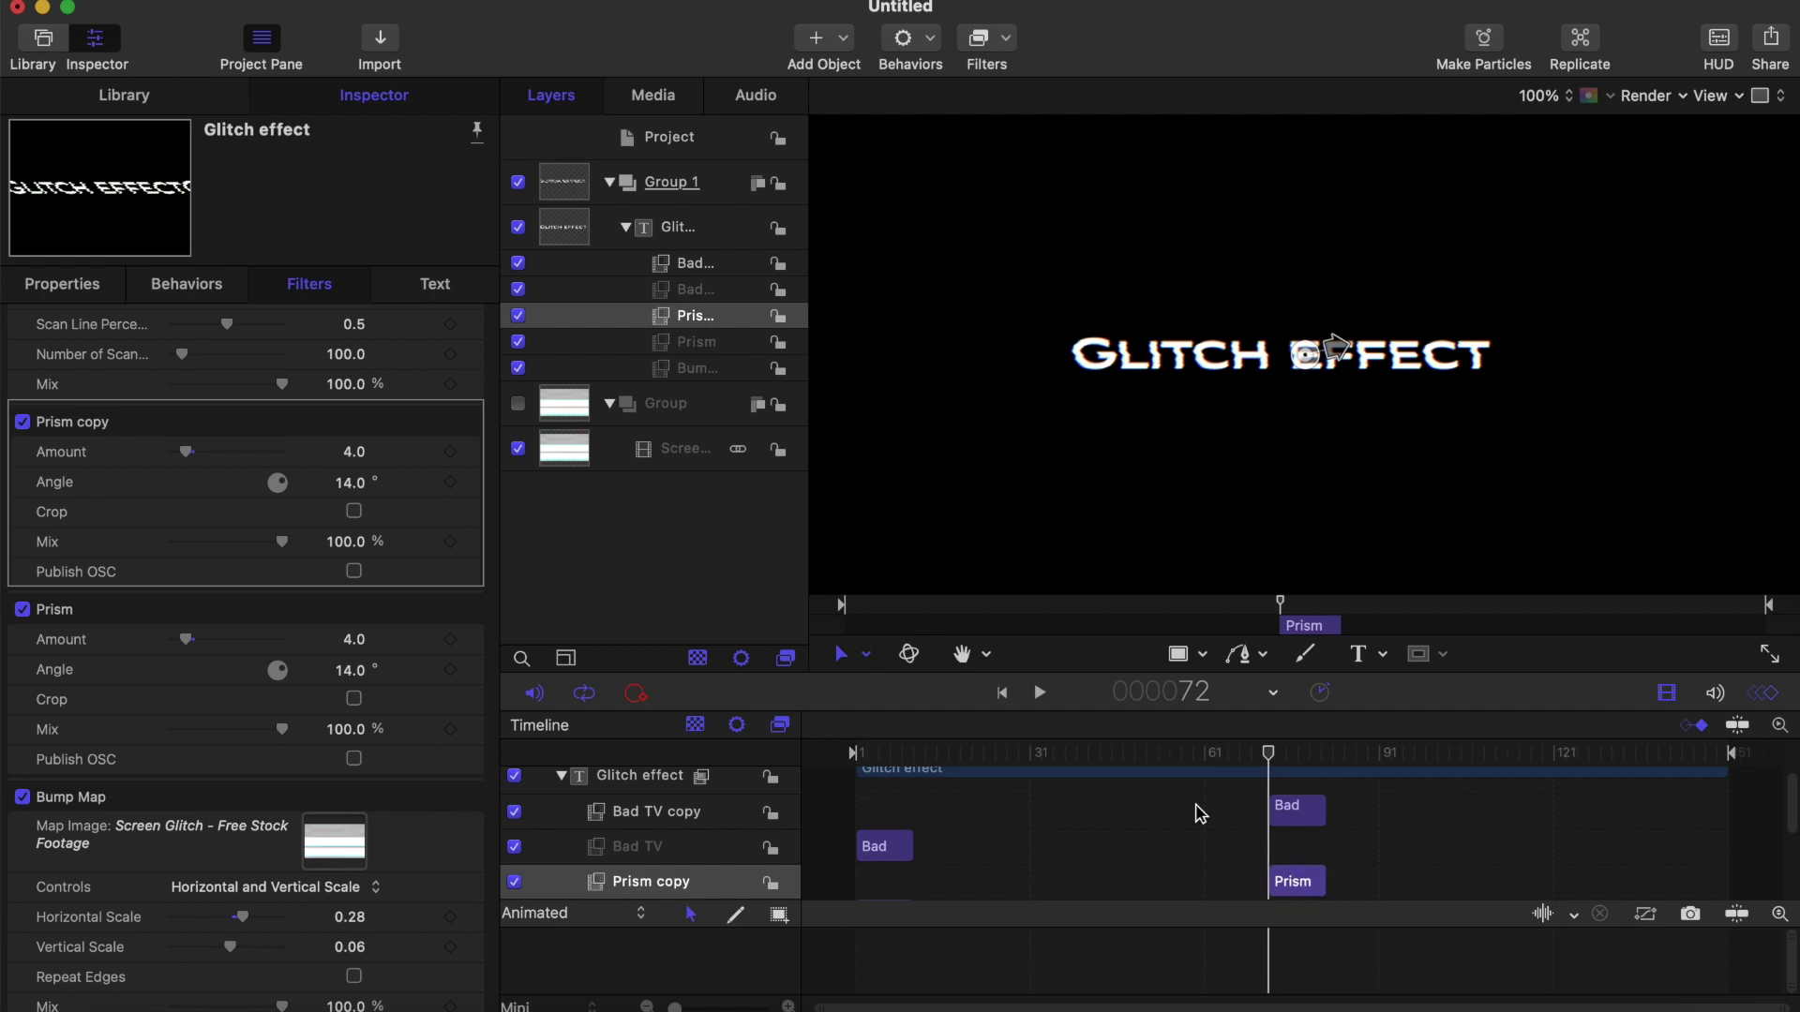
Step: Duplicate the Bump Map filter on the Glitch effect layer and move the copy to start at frame 72
click(705, 349)
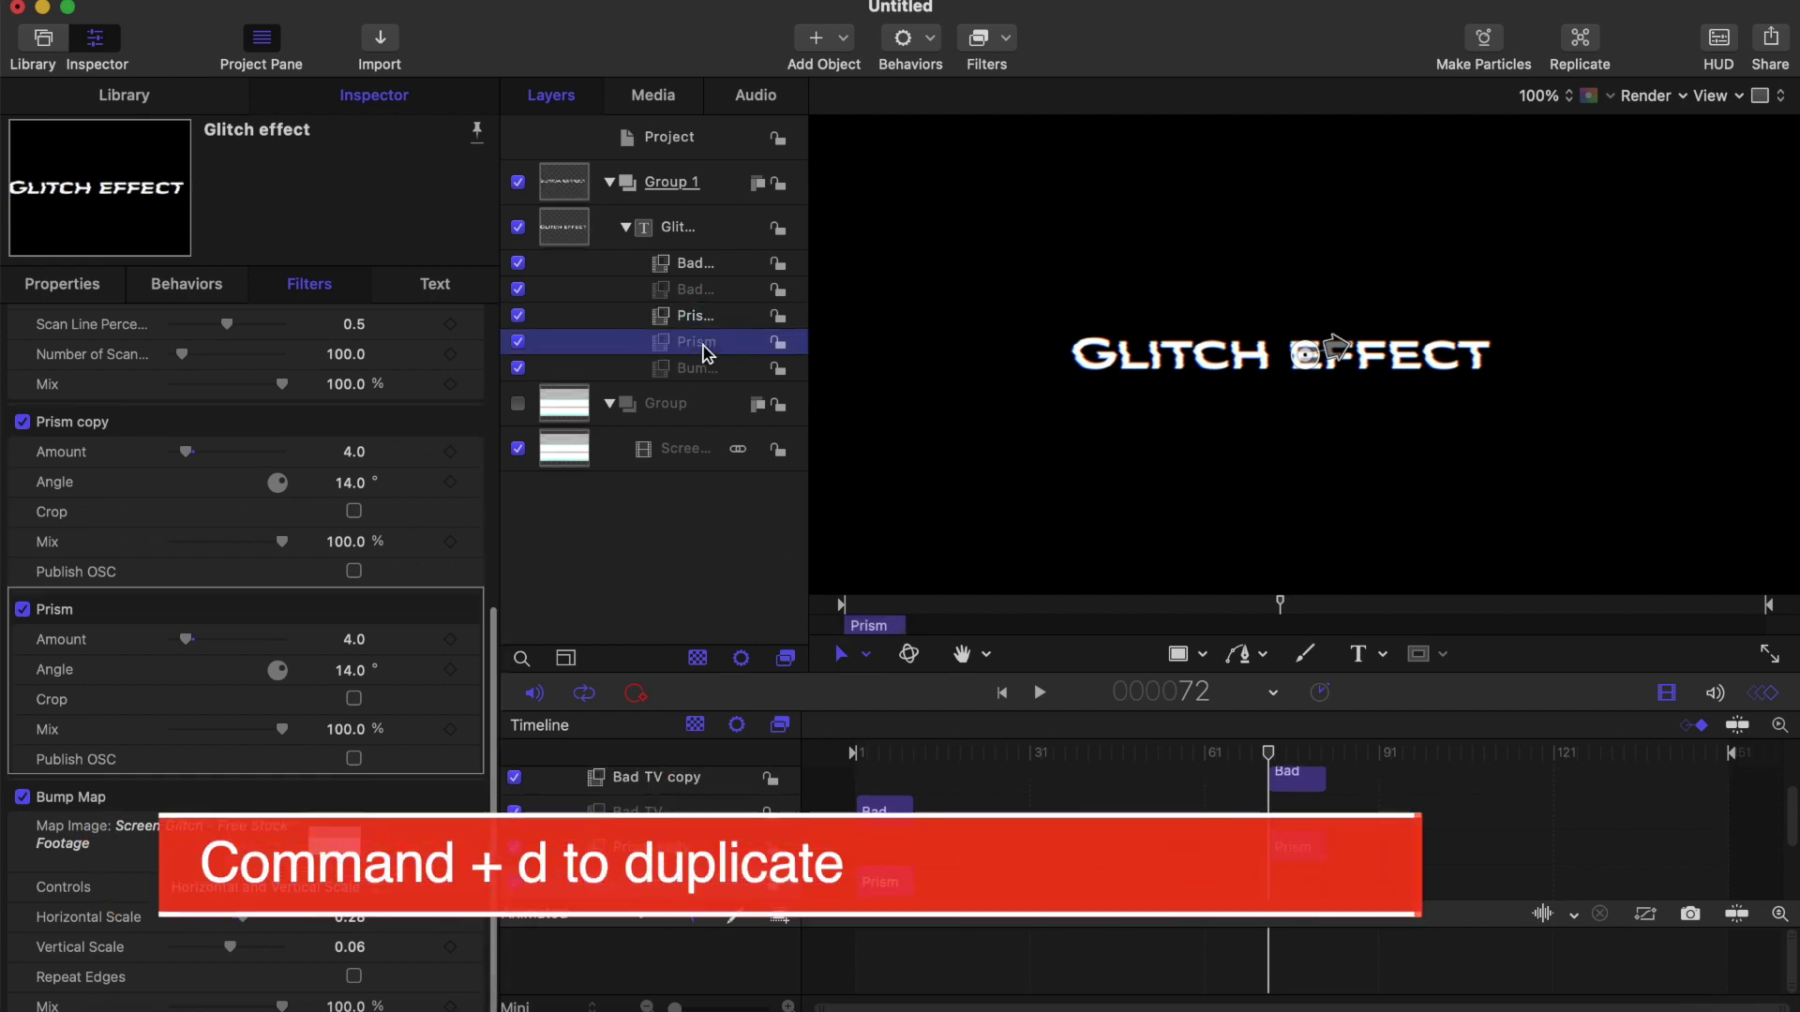
click(697, 374)
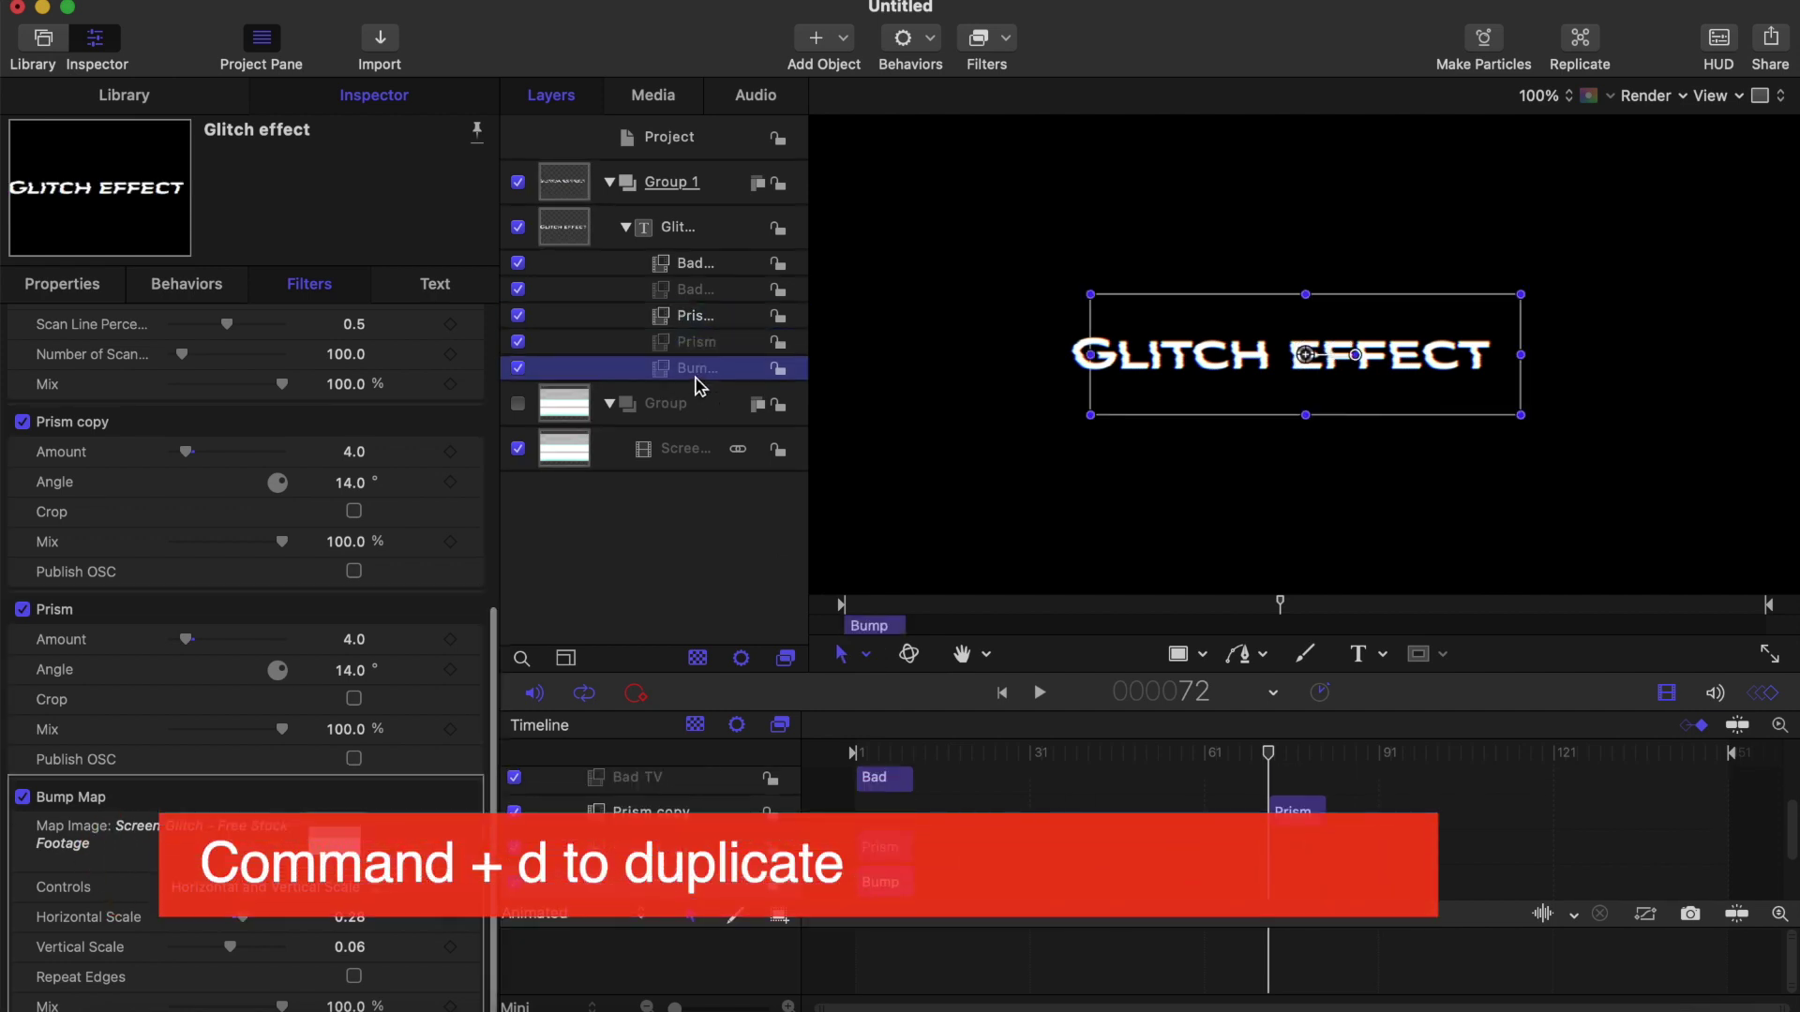
key(super+d)
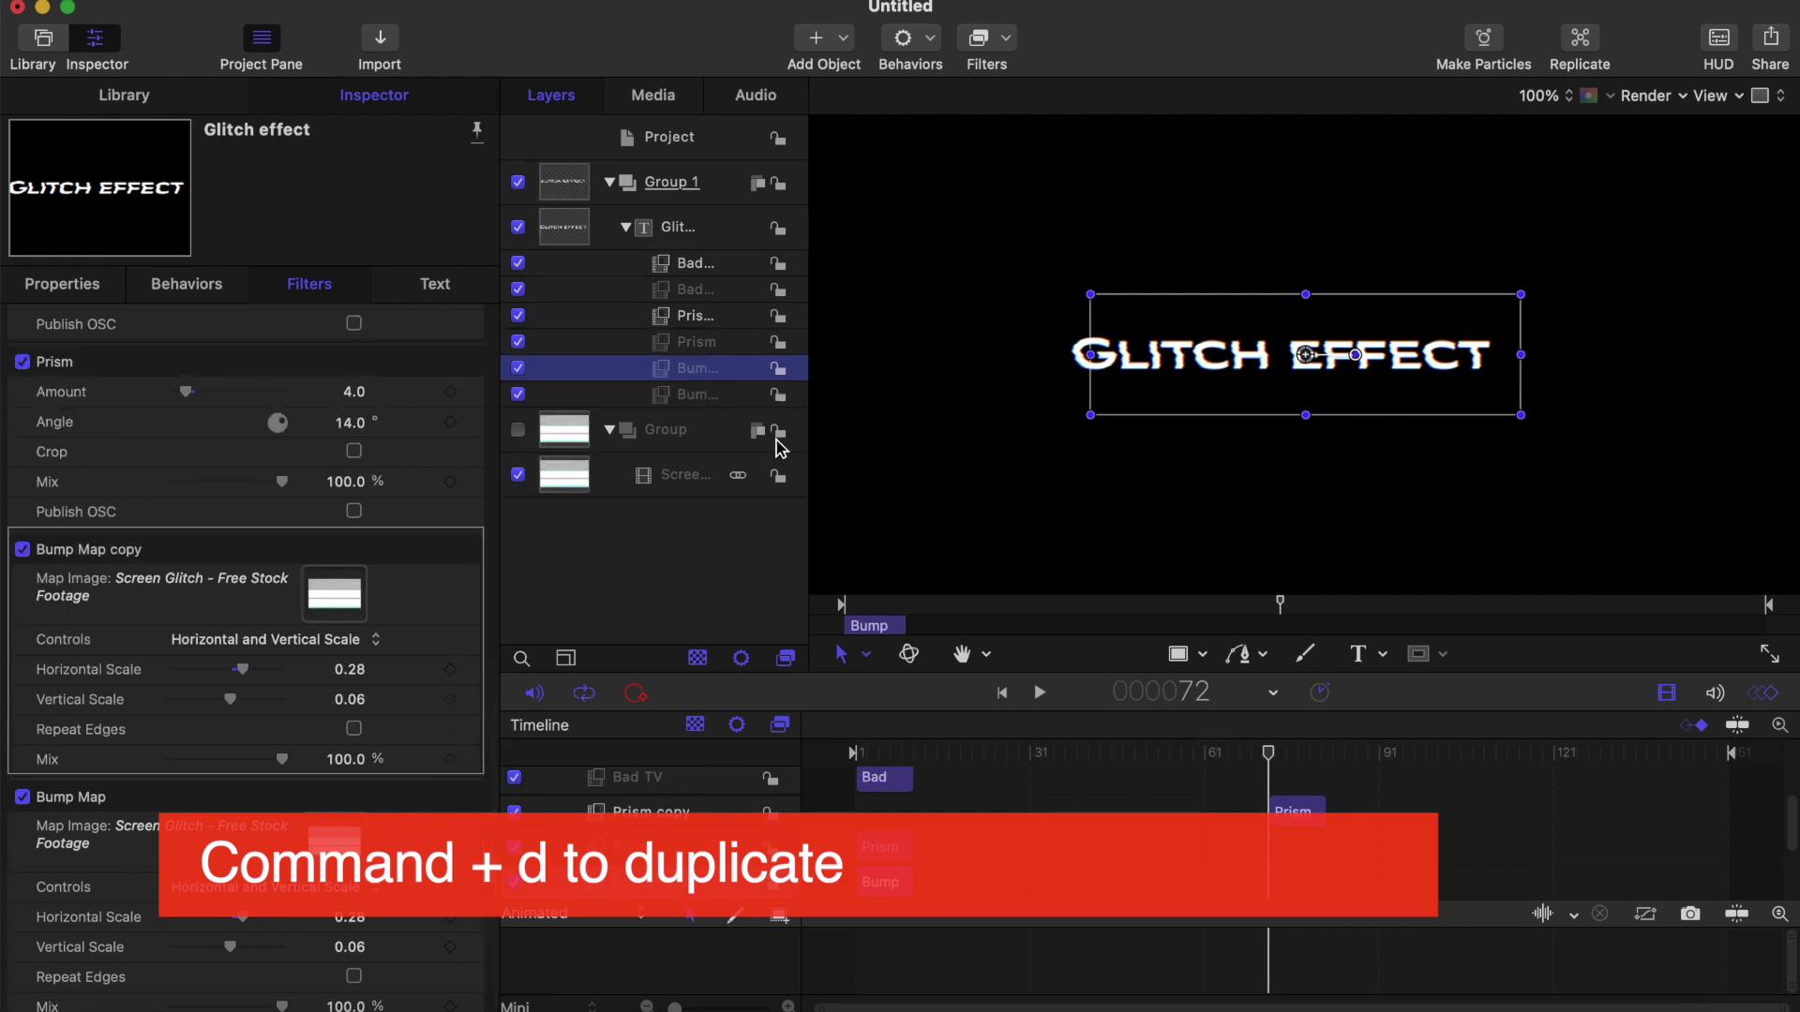
scroll(970, 829, down, 3)
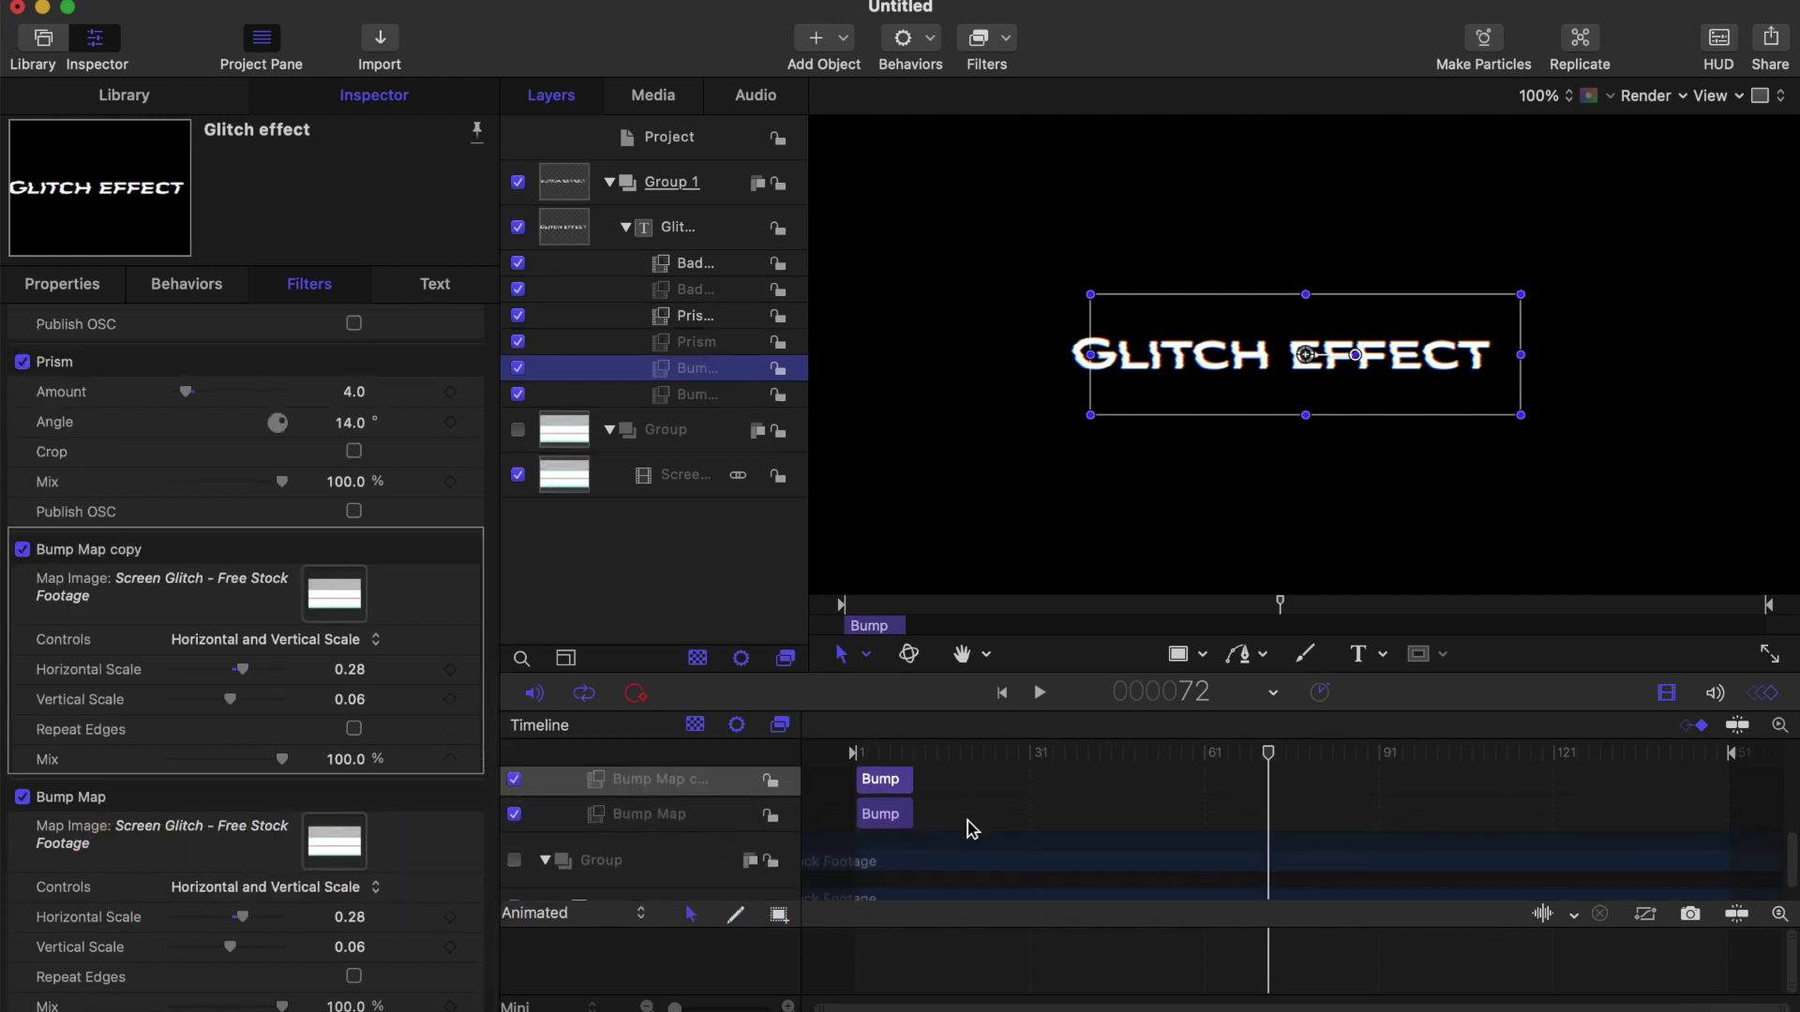
click(881, 786)
drag(1247, 817, 1293, 856)
Step: Play back the timeline from around frame 72 to review the repeated glitch
scroll(1294, 855, up, 2)
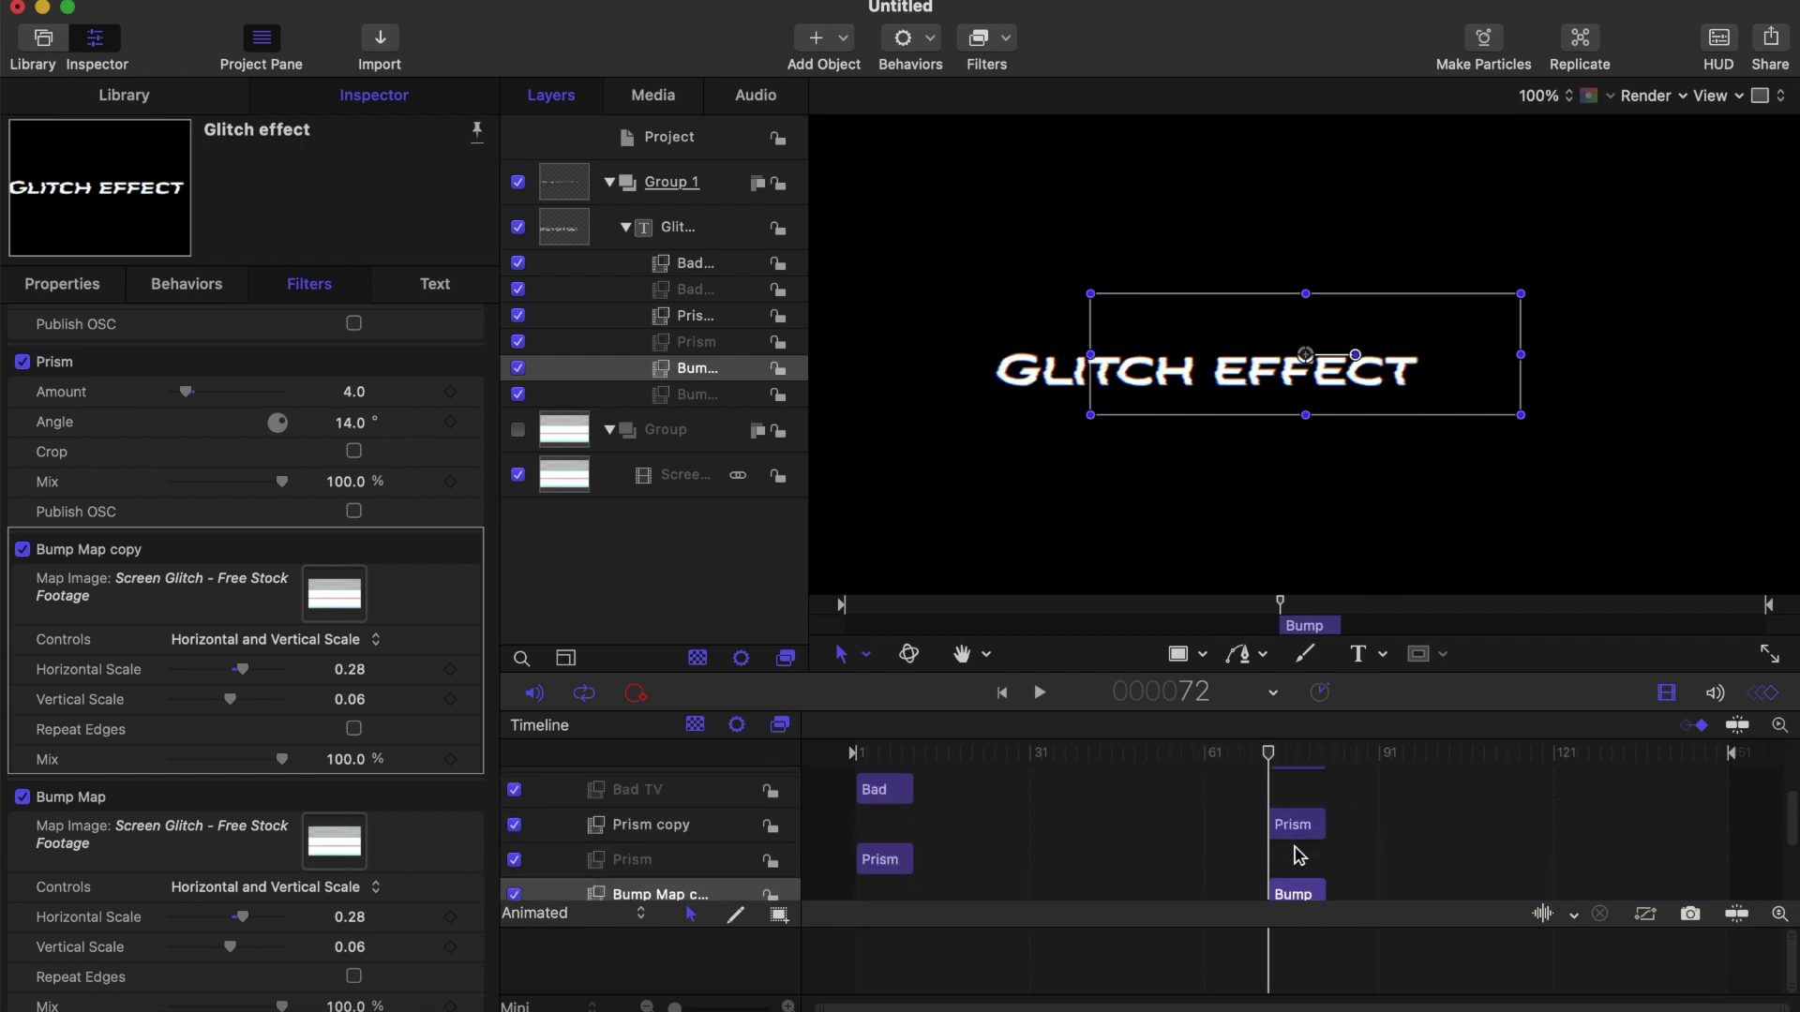
click(1272, 752)
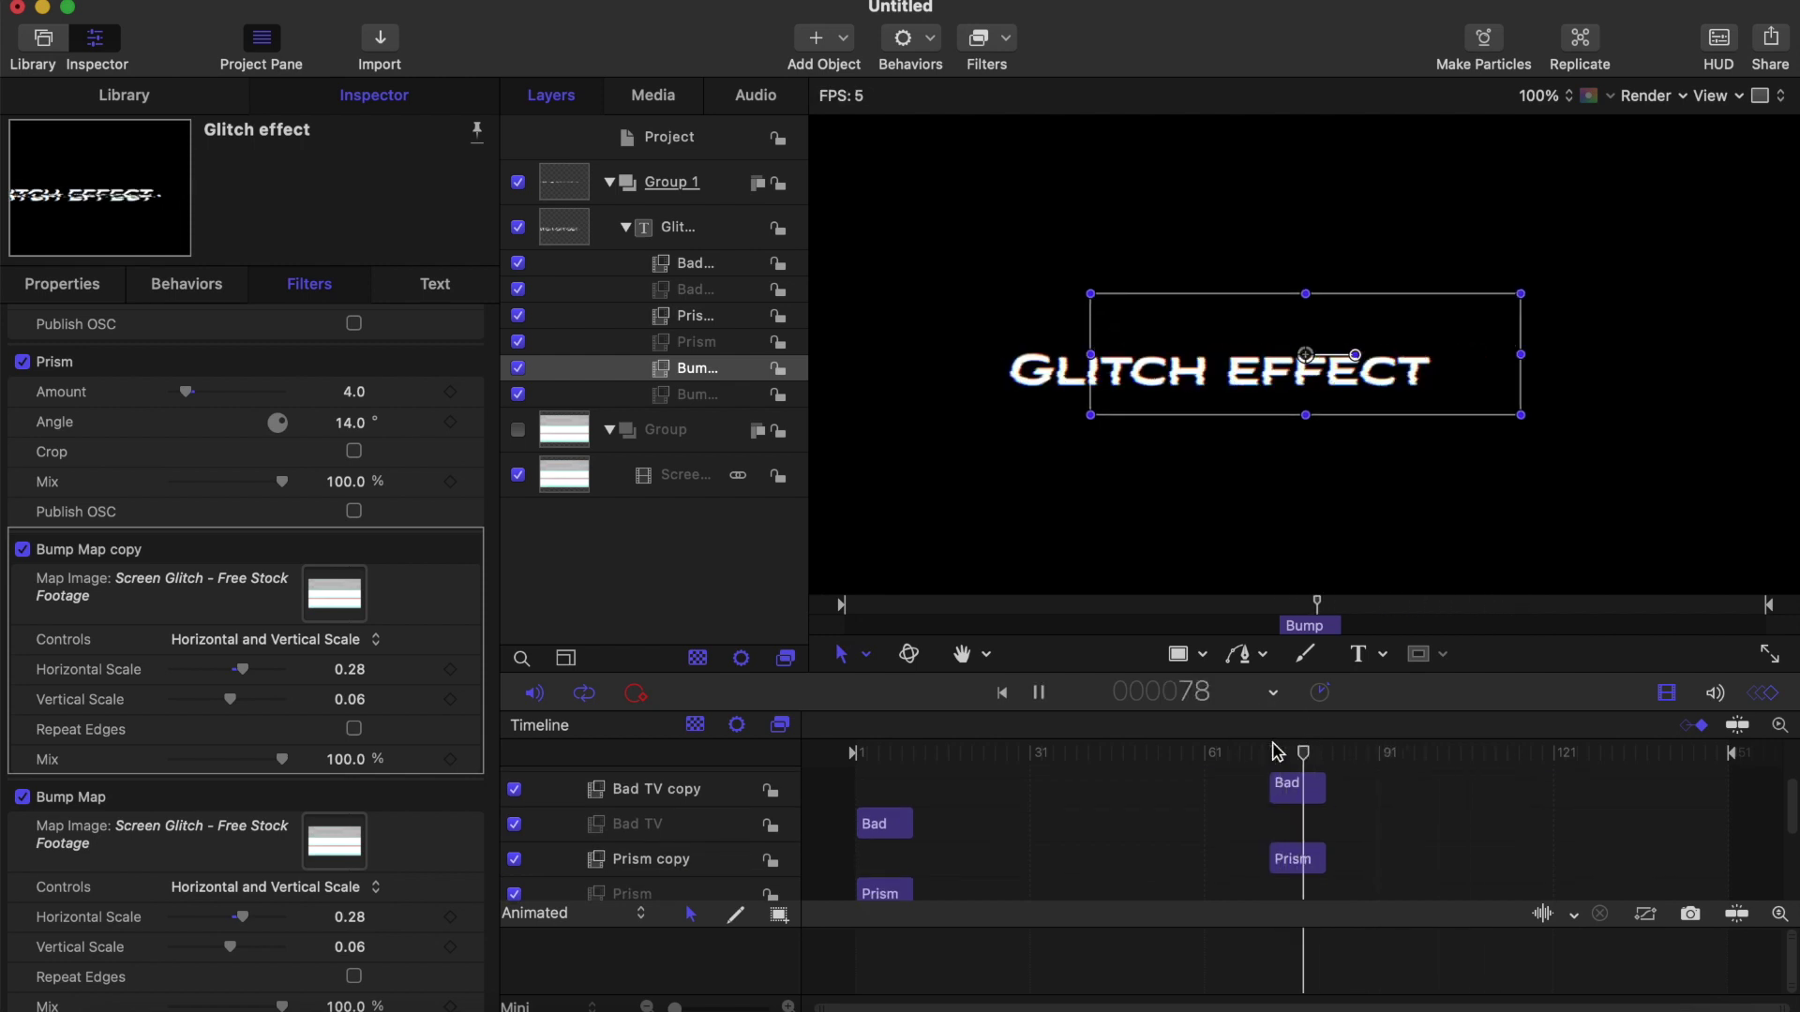
key(space)
Step: Move the copied Bump Map, Prism and Bad TV filters to the end of the timeline so that they finish at frame 150
scroll(1292, 842, down, 2)
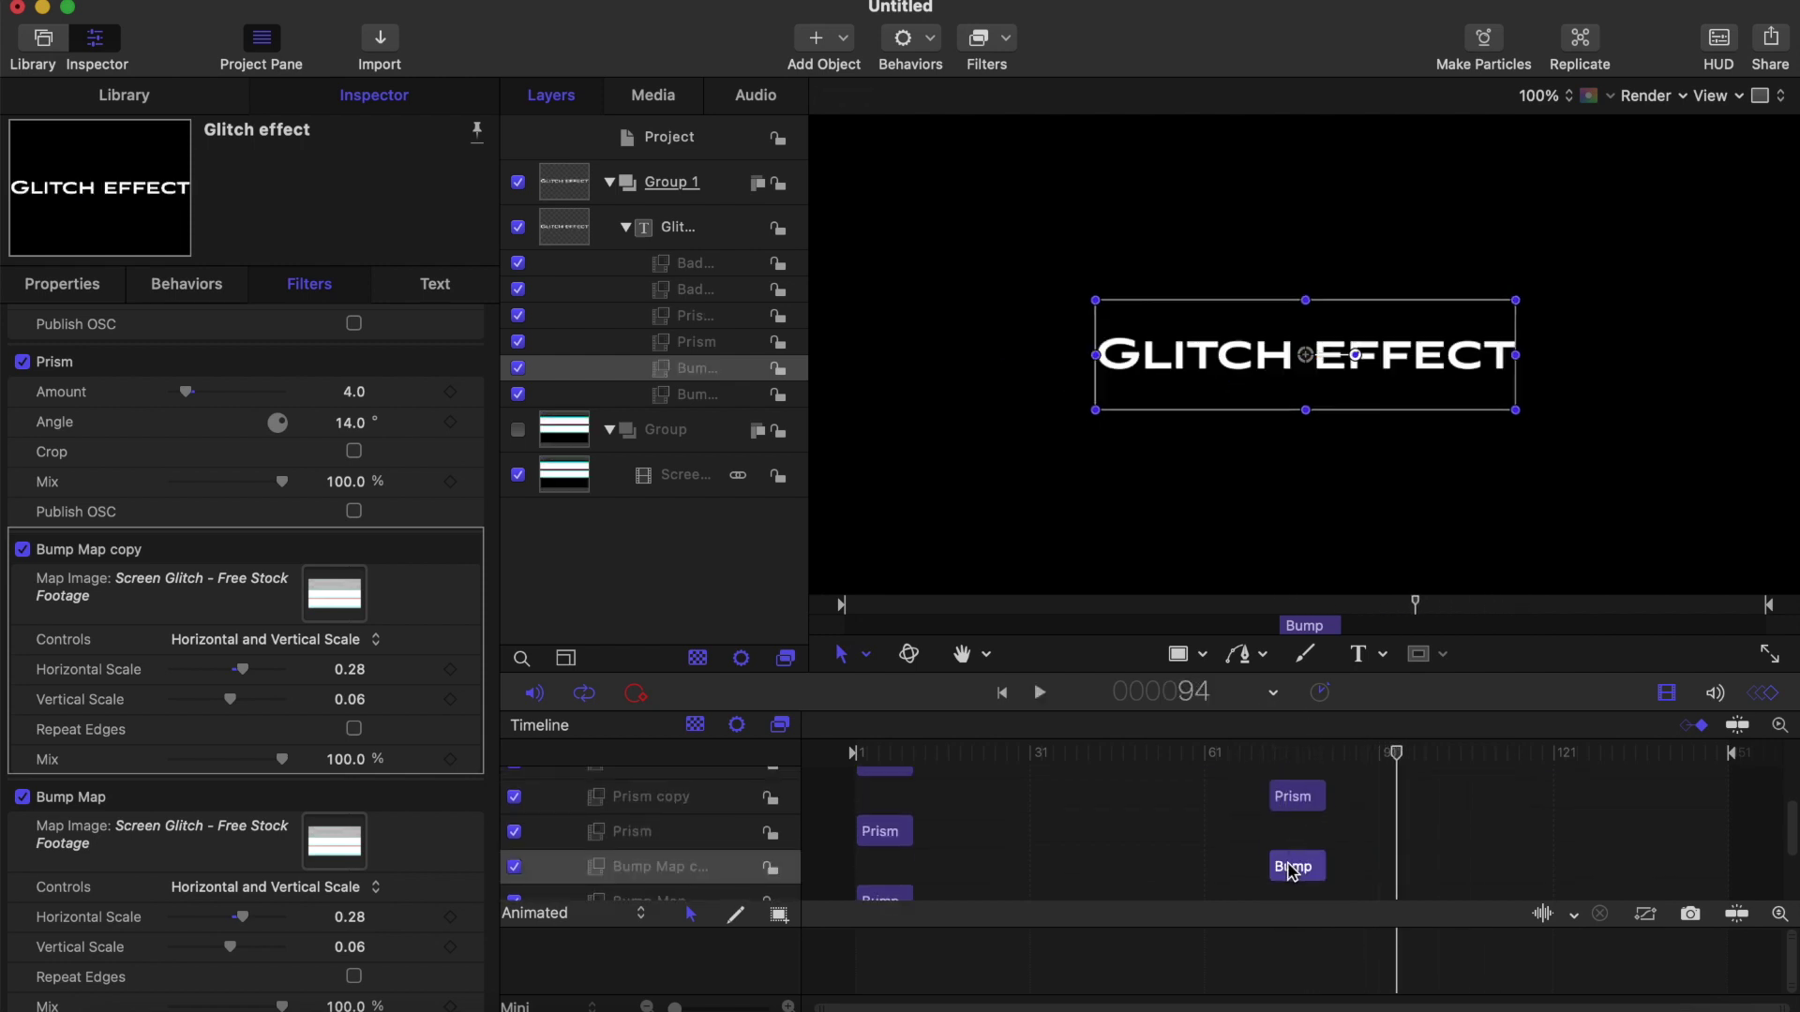
drag(1293, 870, 1693, 865)
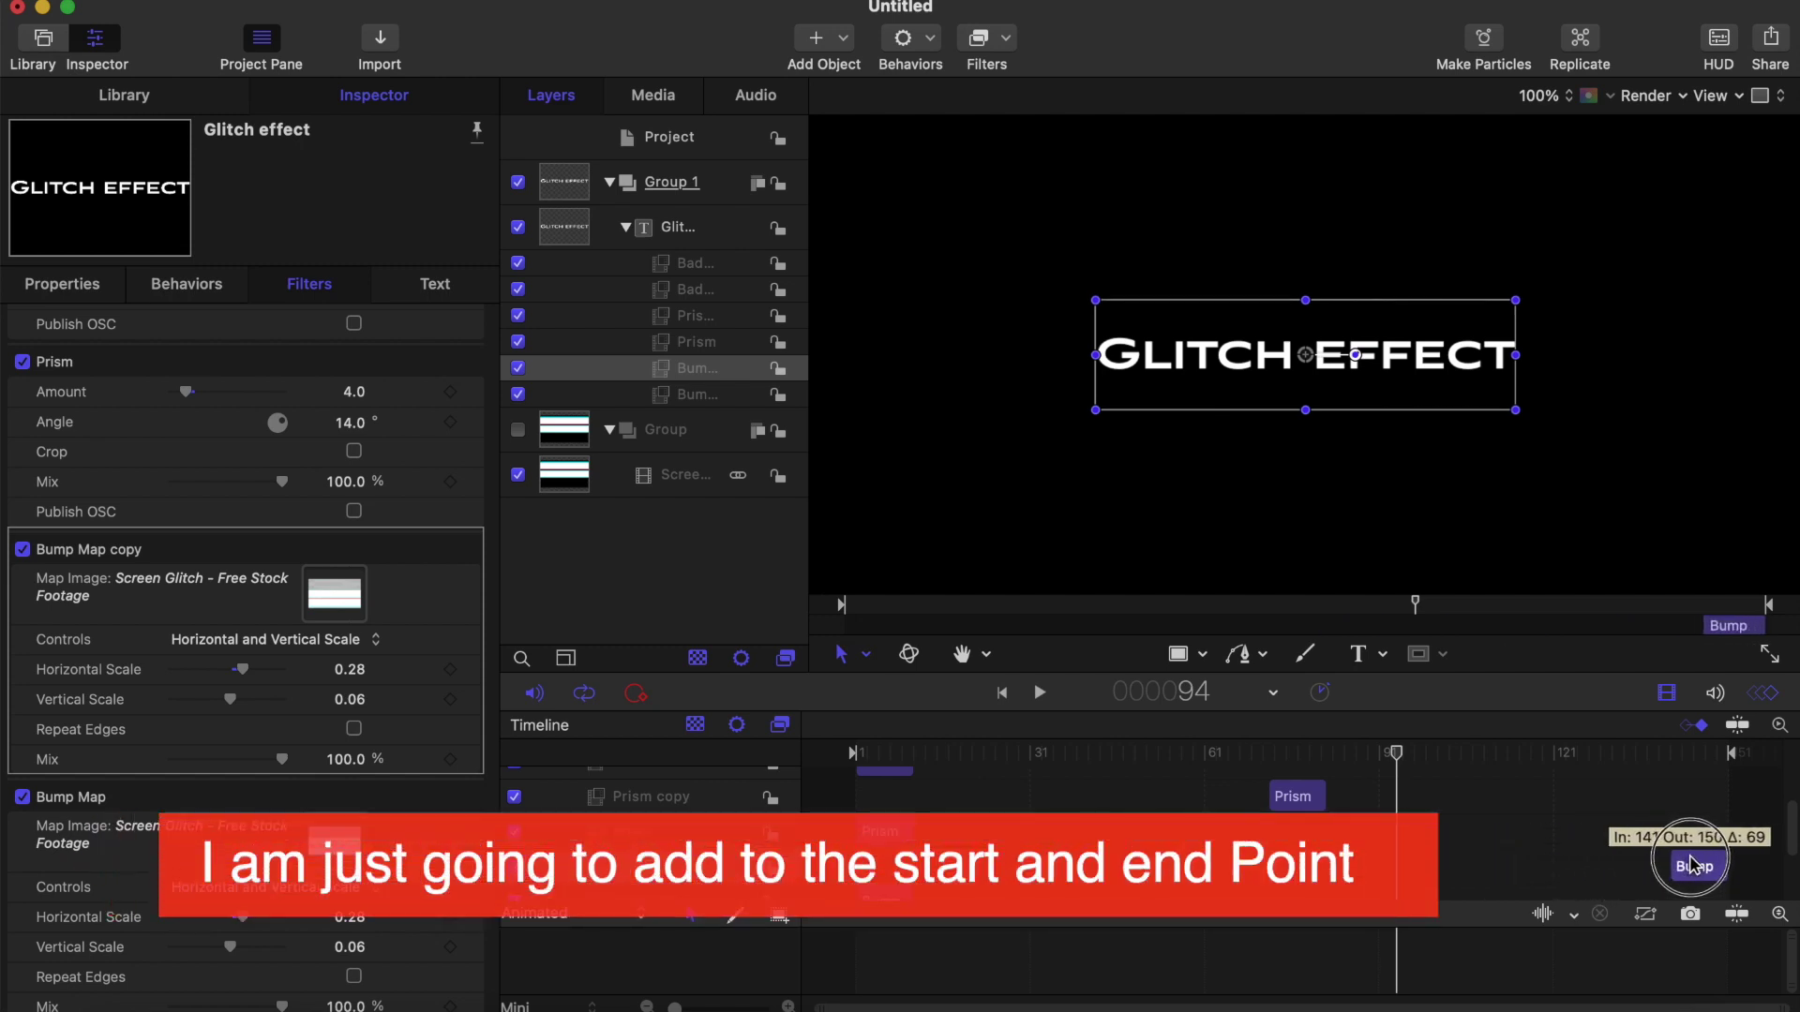
drag(1684, 856, 1693, 864)
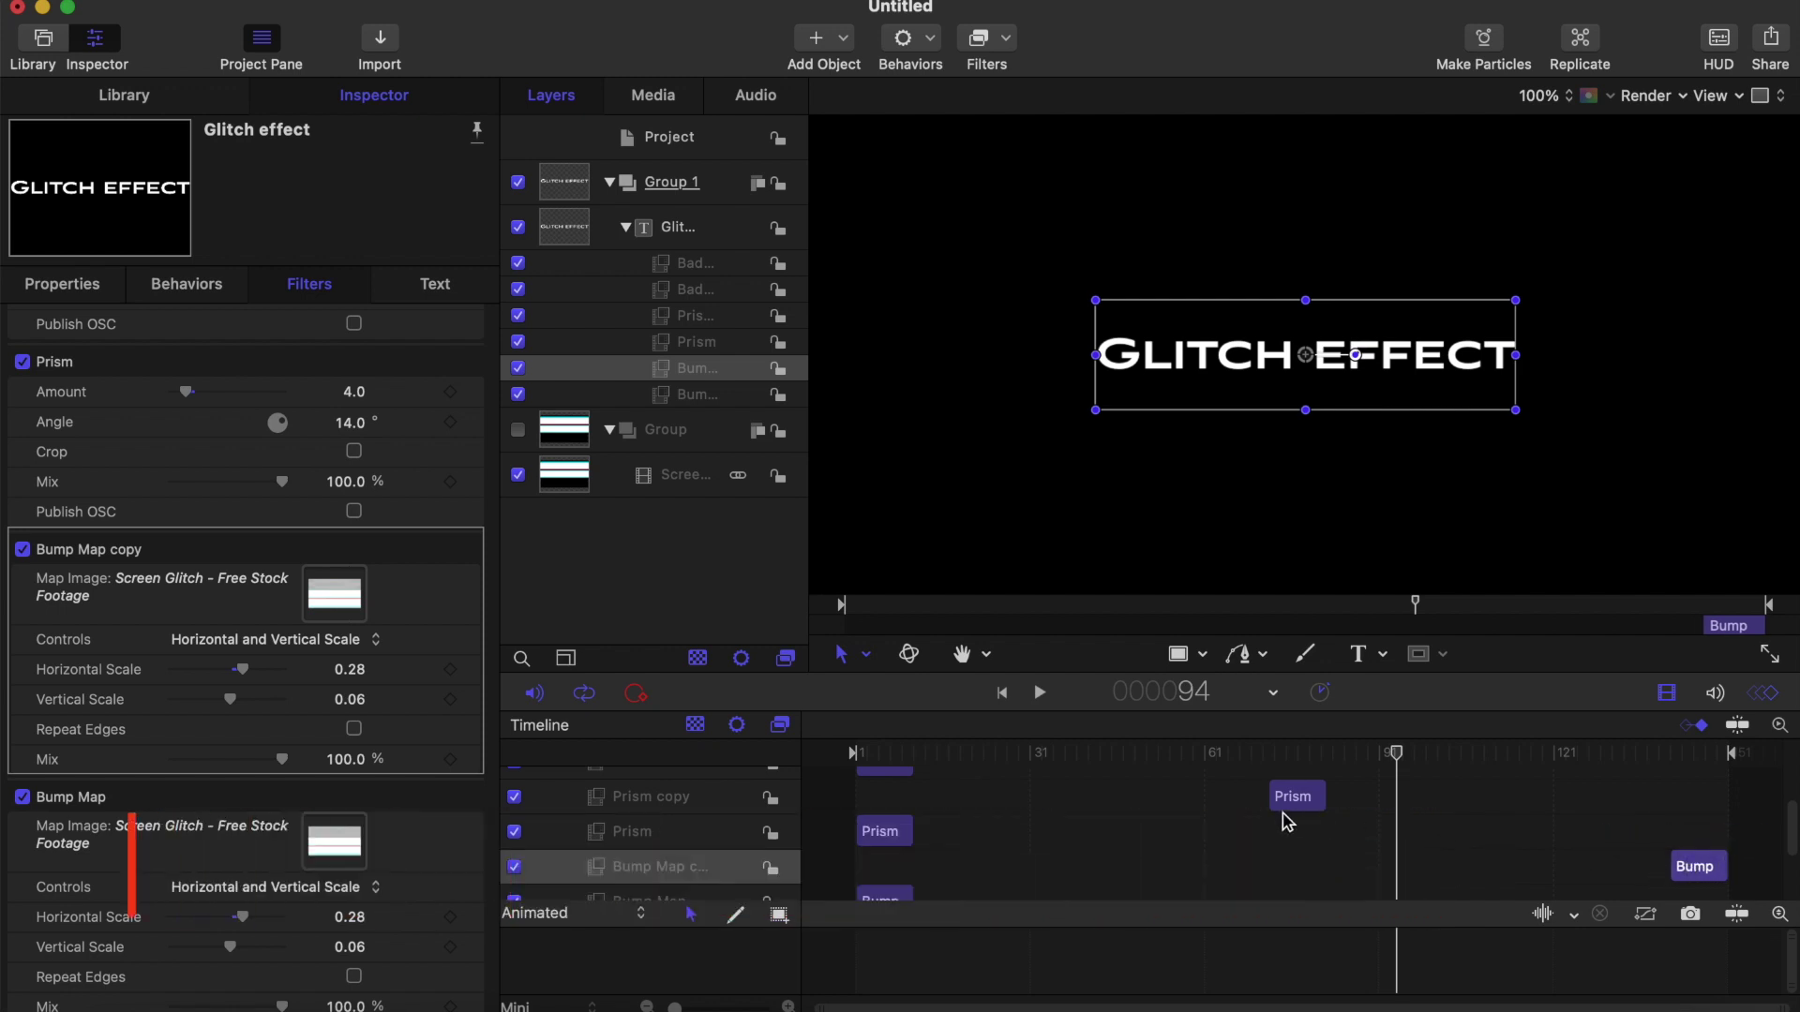
drag(1290, 803, 1690, 829)
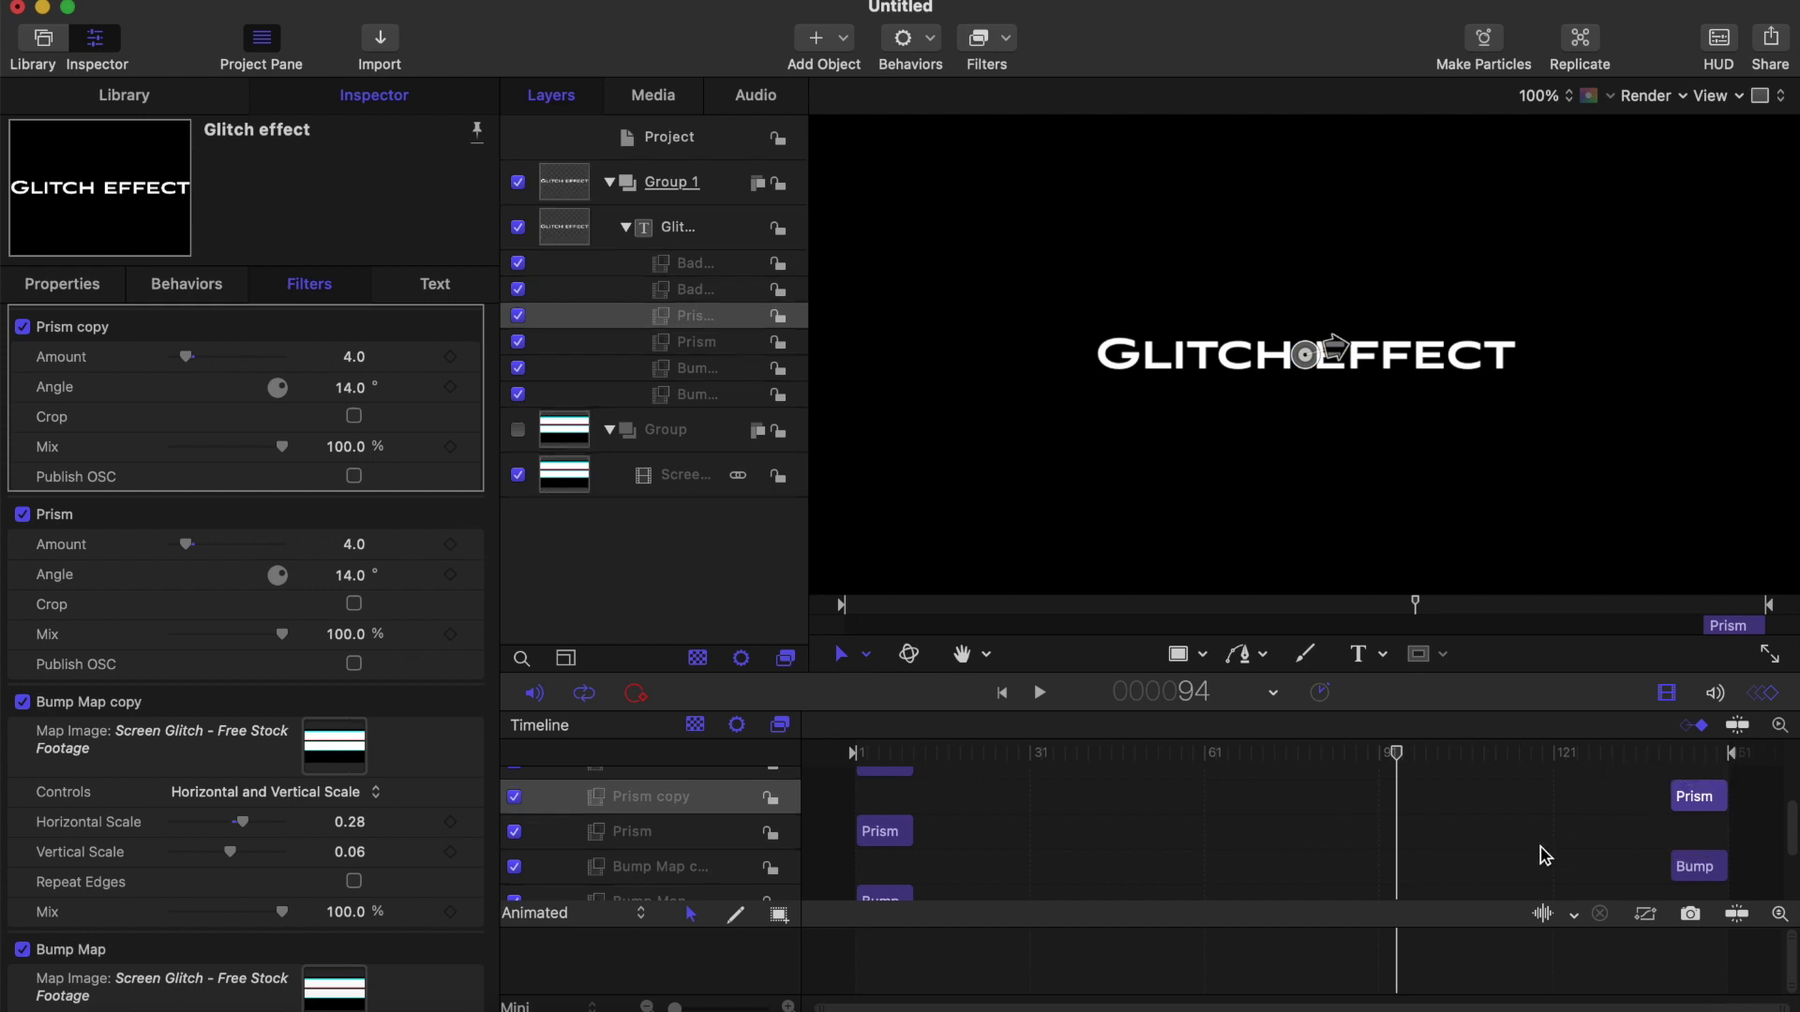
scroll(1545, 856, up, 2)
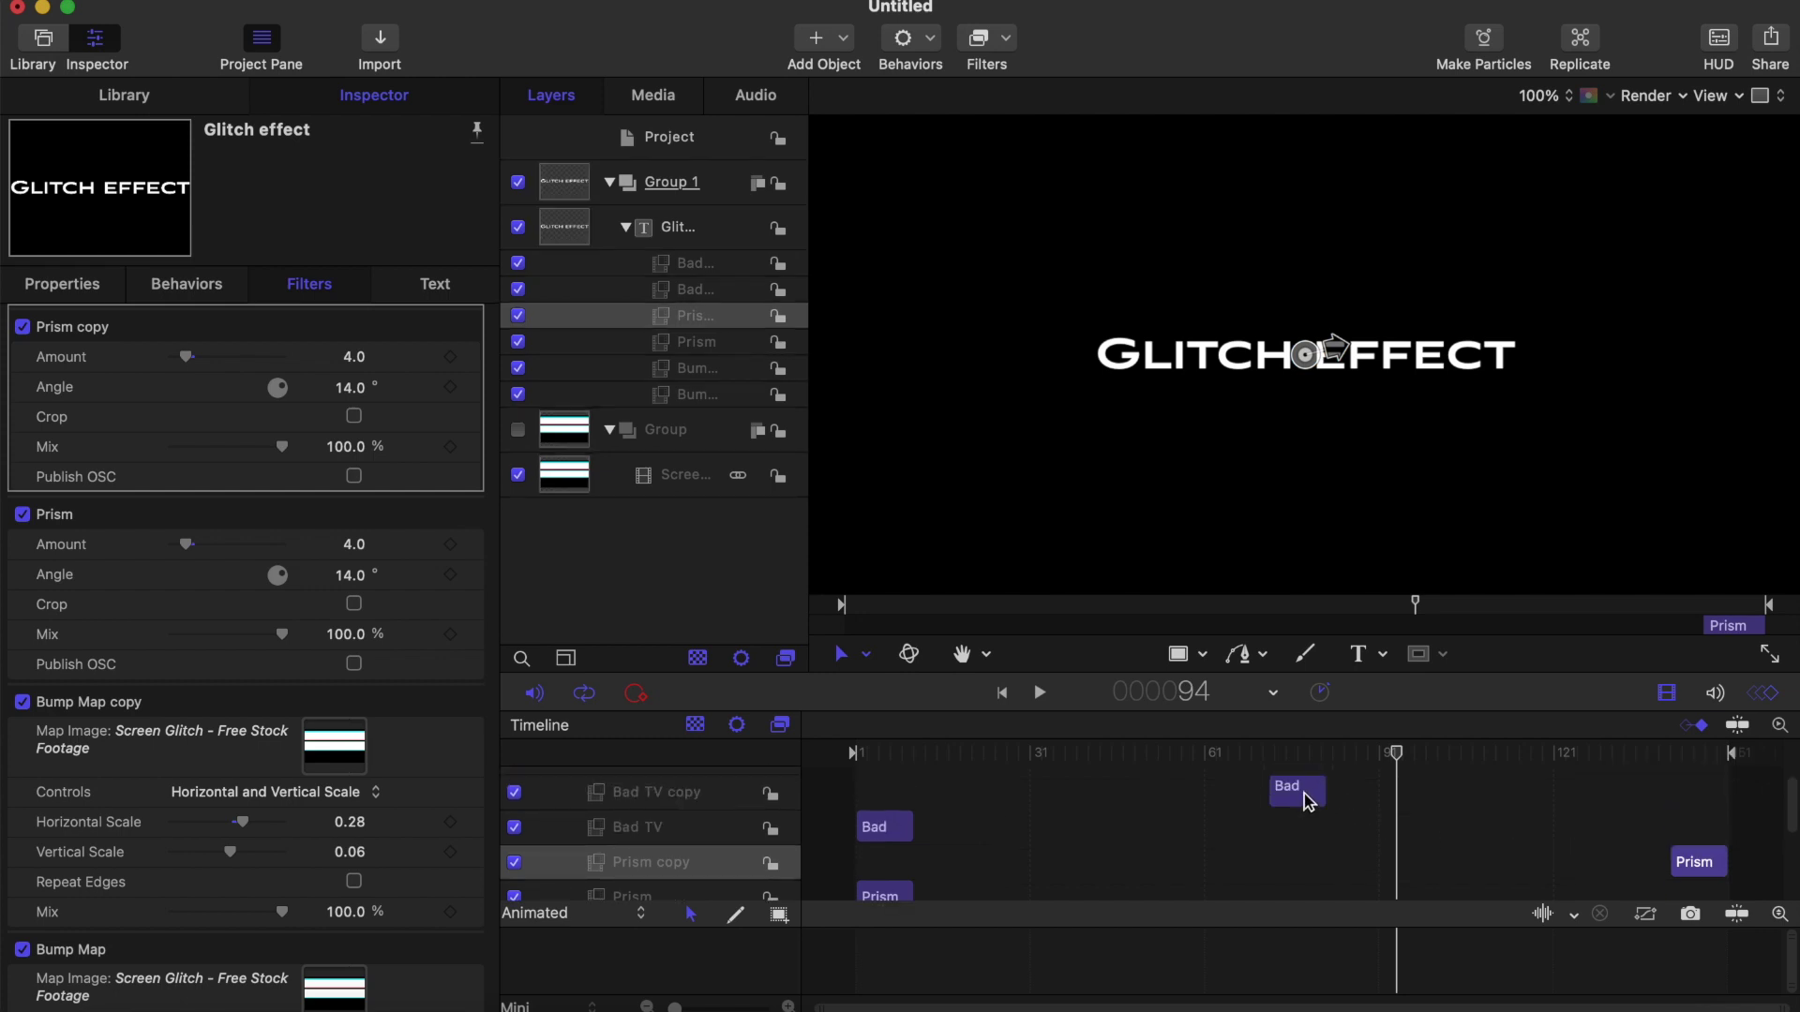
drag(1309, 801, 1708, 812)
Step: Play back the title from frame 139 and return to the first frame to review the glitches at the end and start
click(1659, 754)
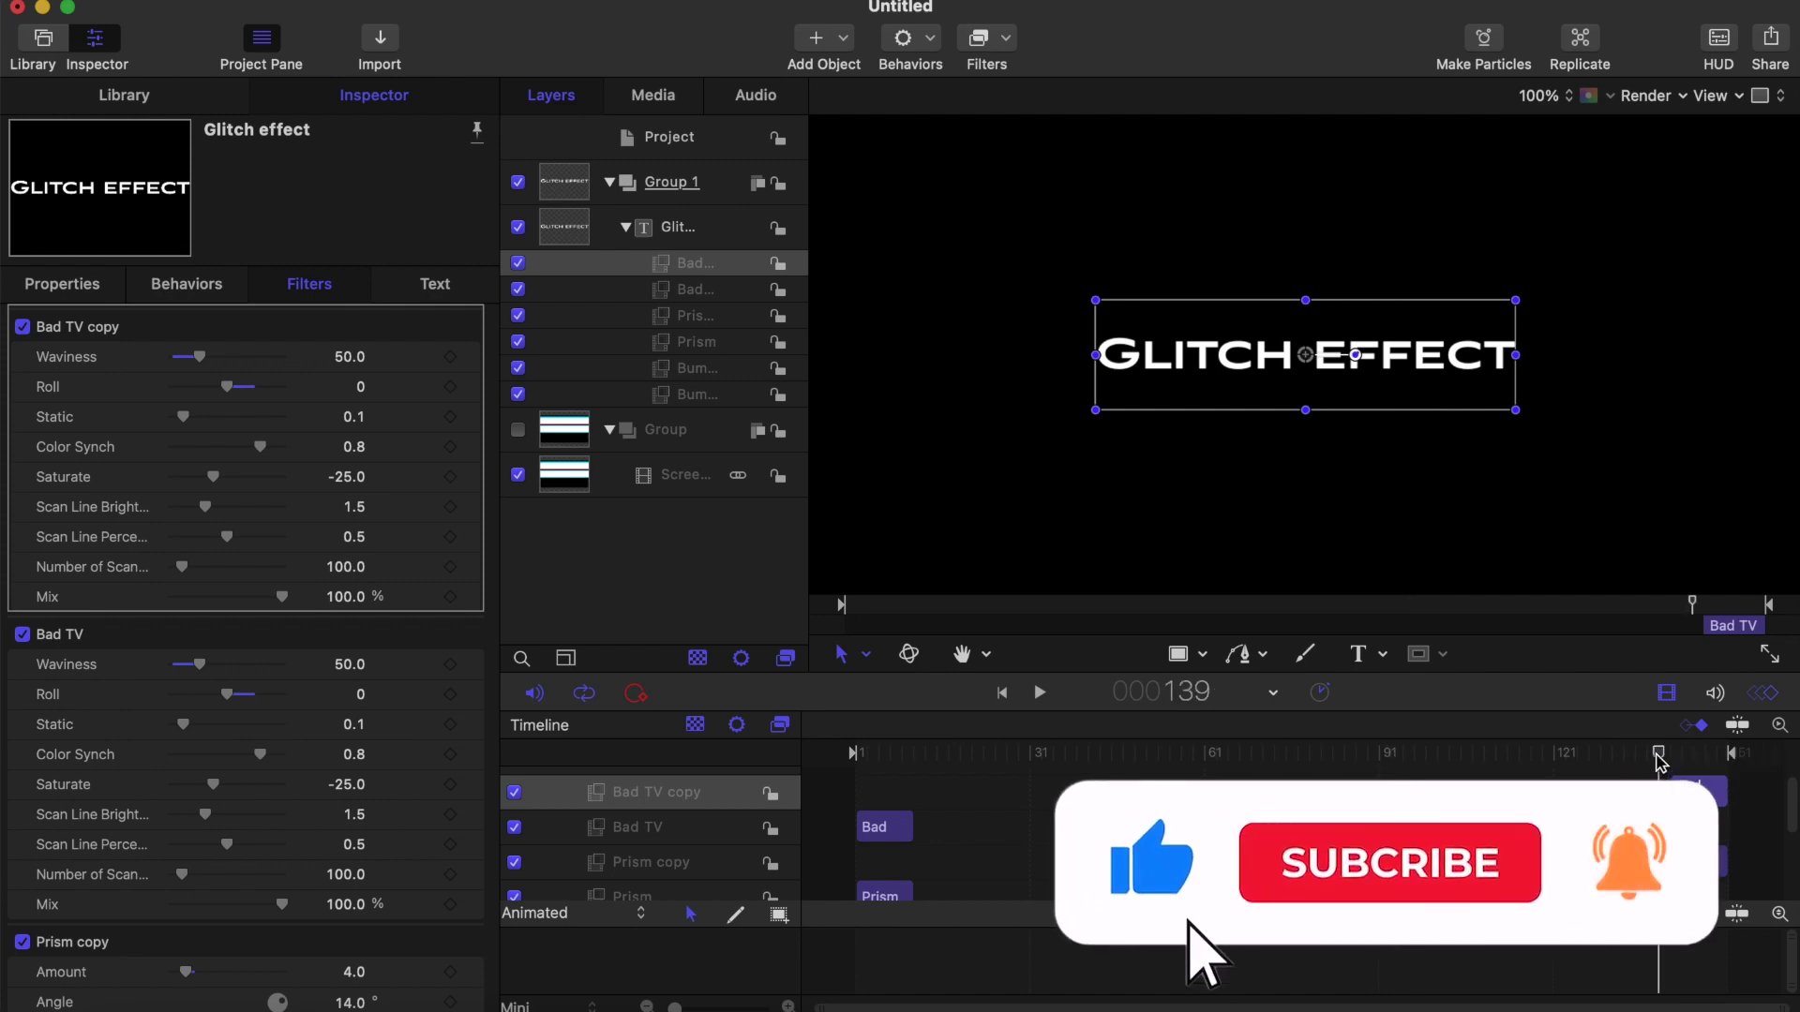
key(space)
key(space)
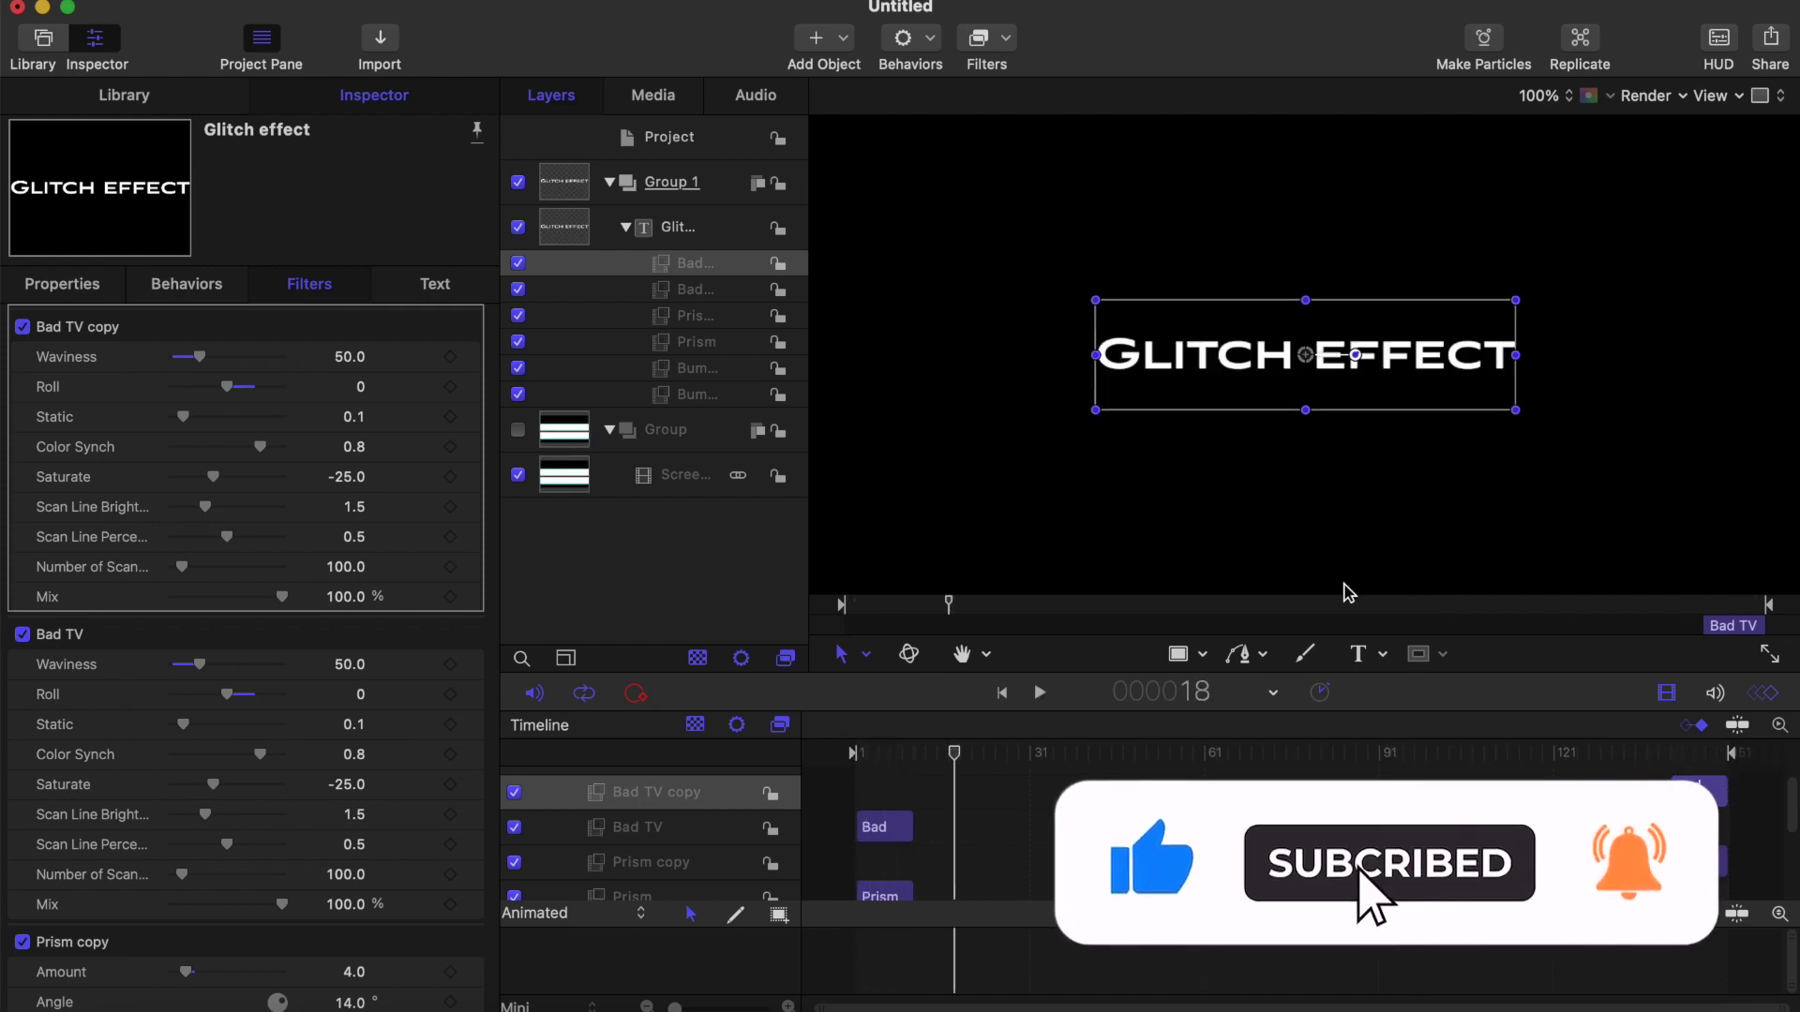
click(1178, 654)
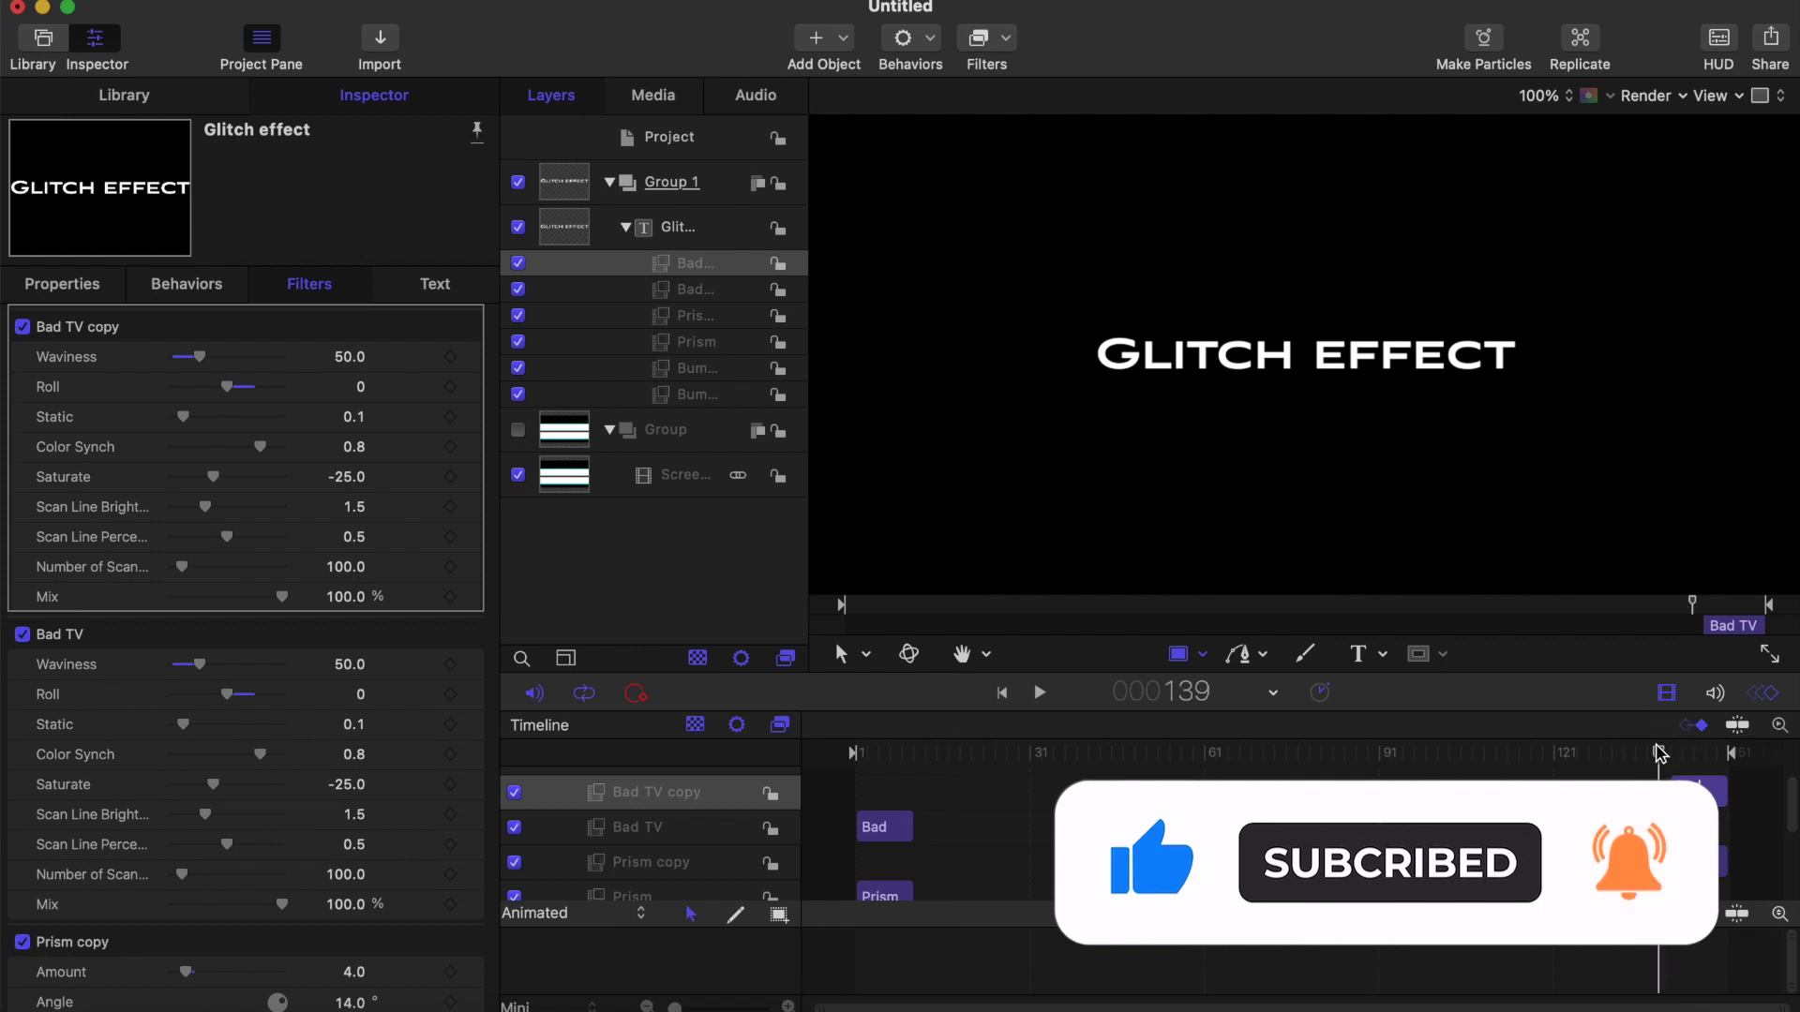
key(space)
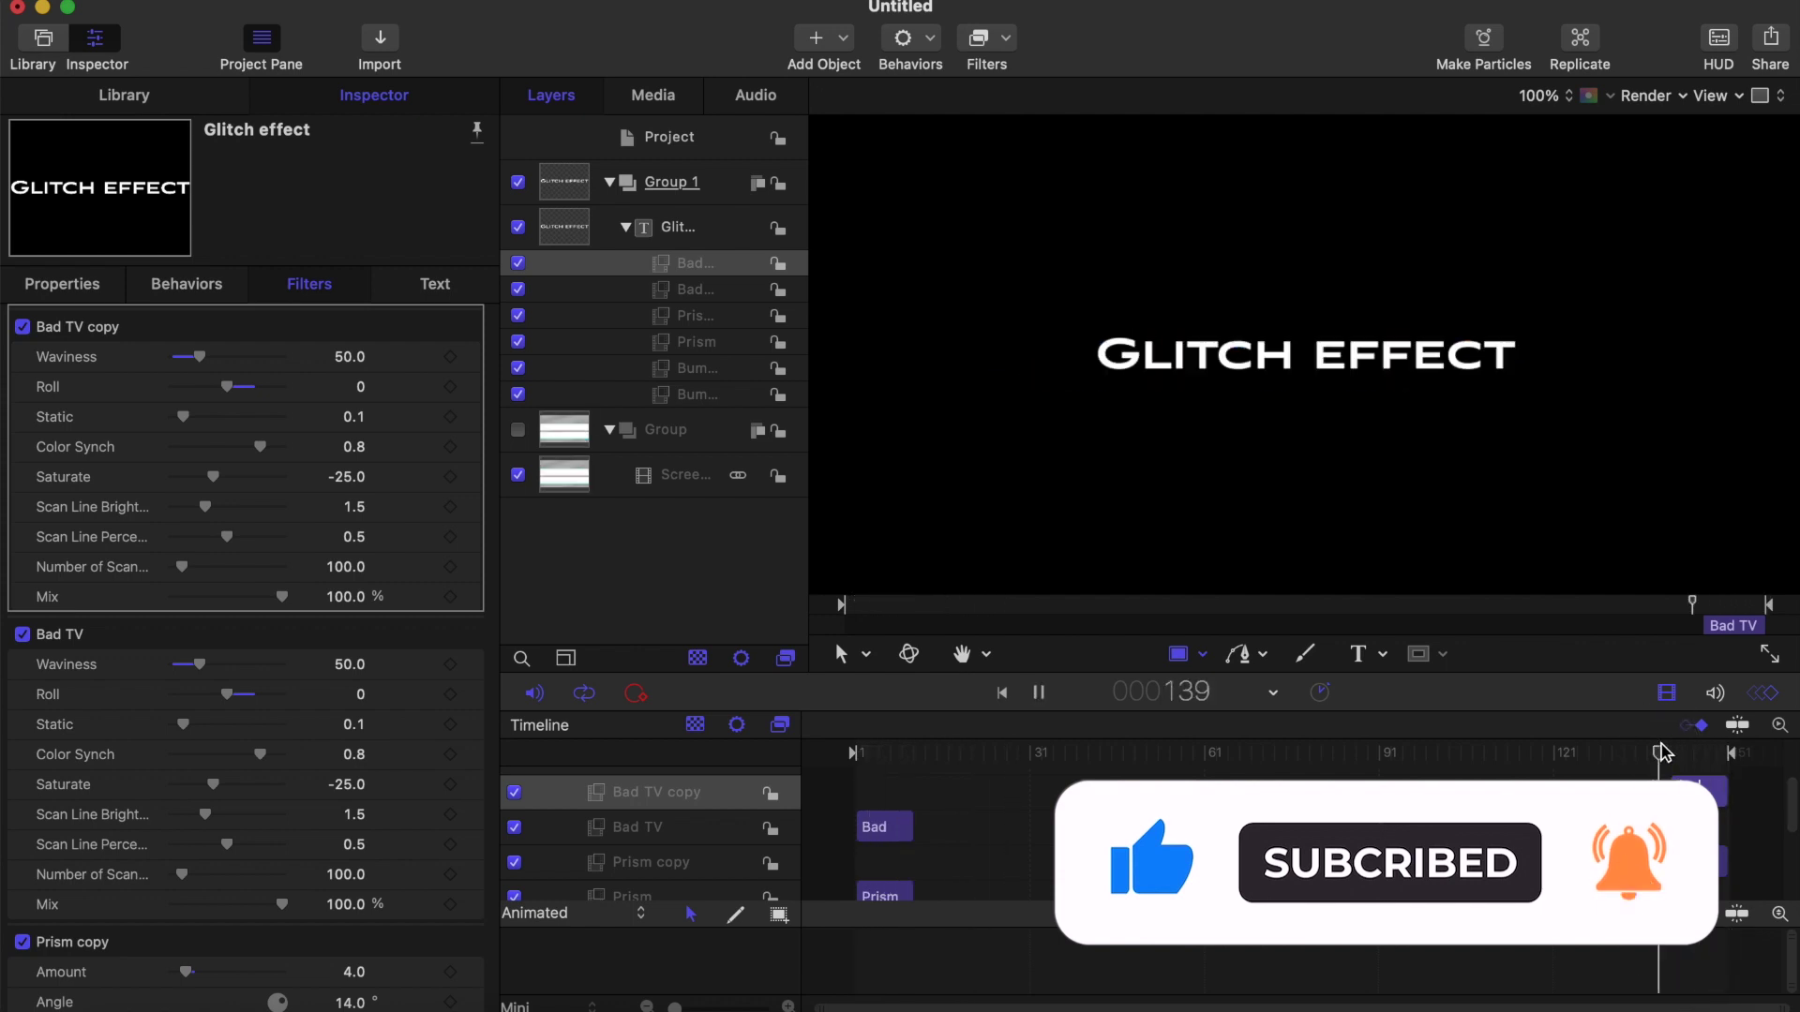
key(space)
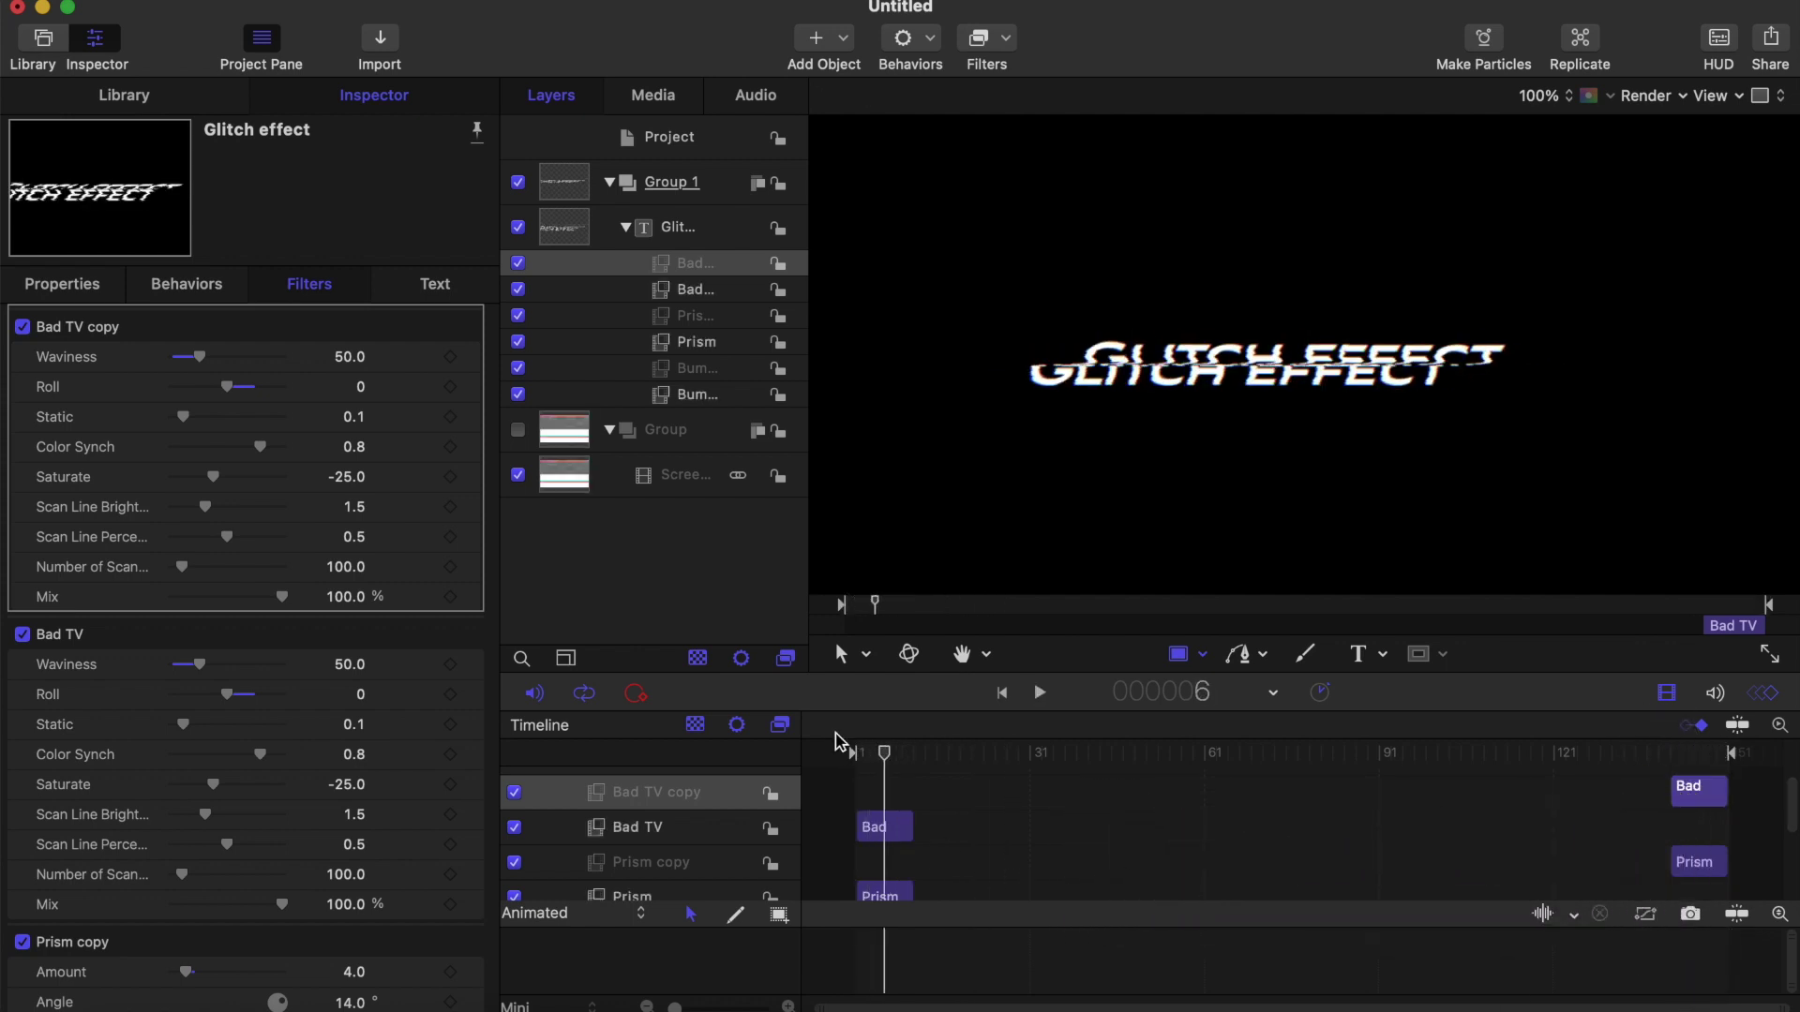
drag(885, 757, 694, 756)
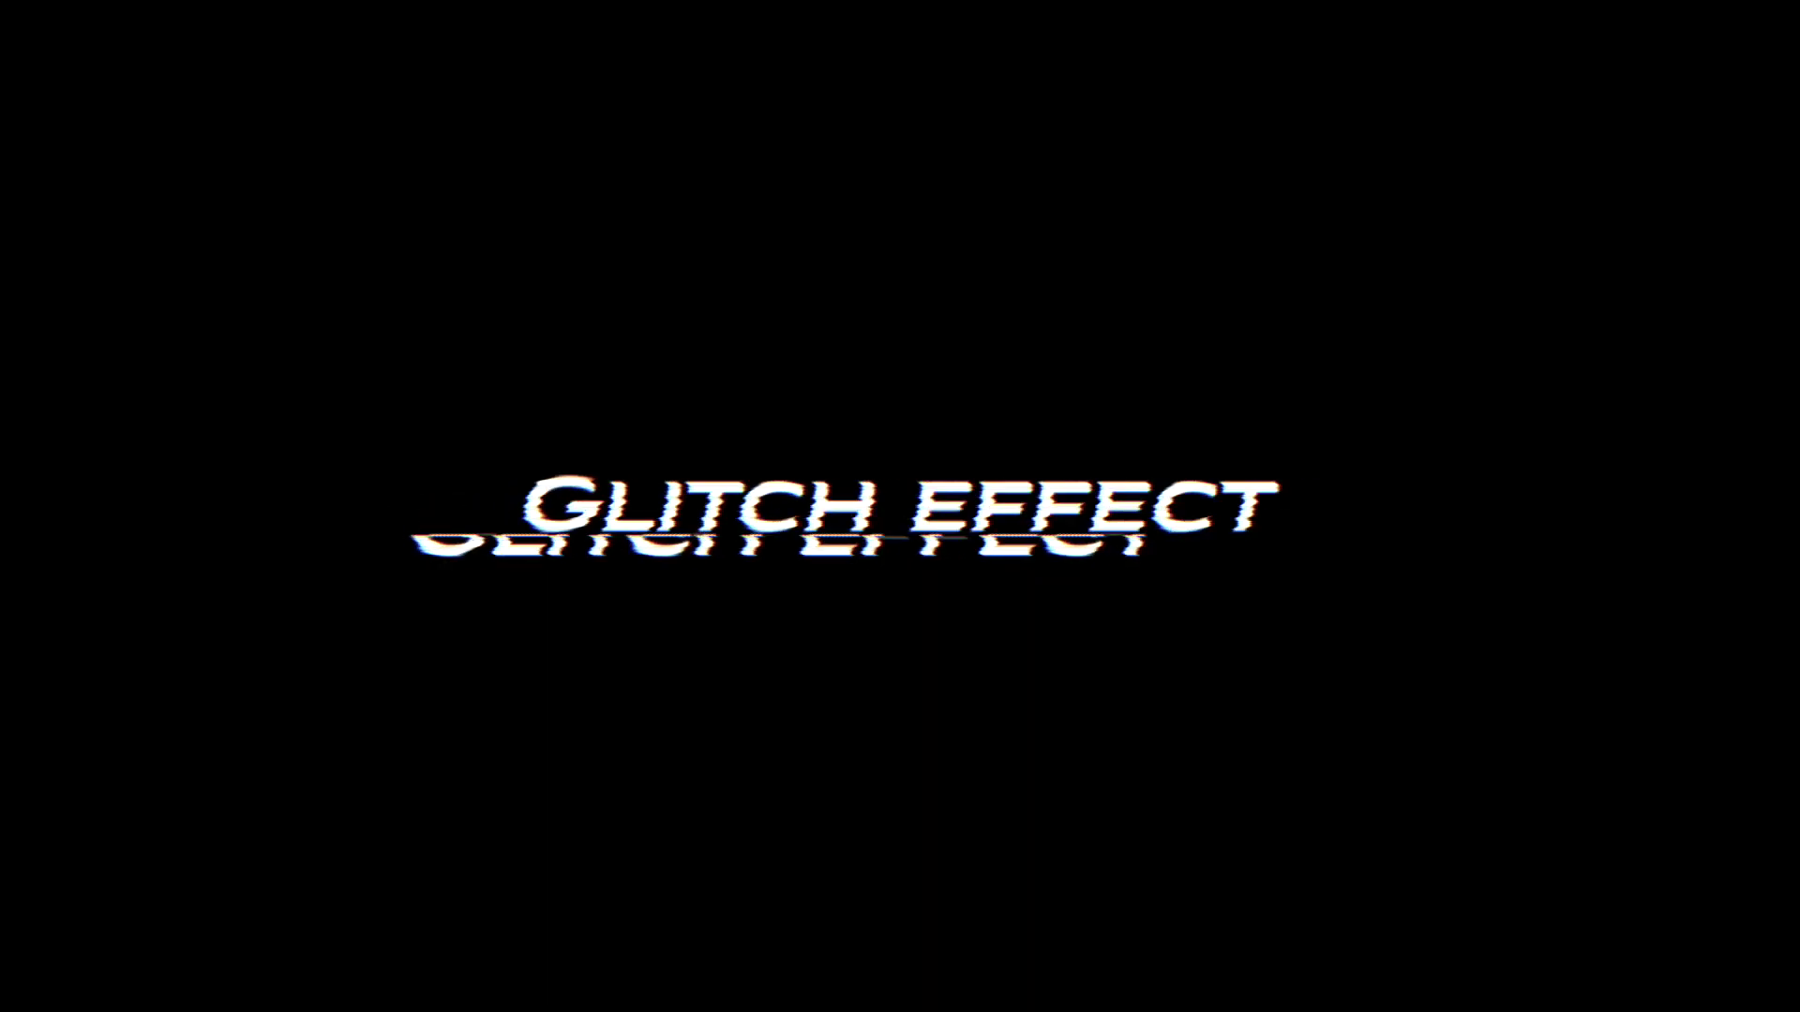